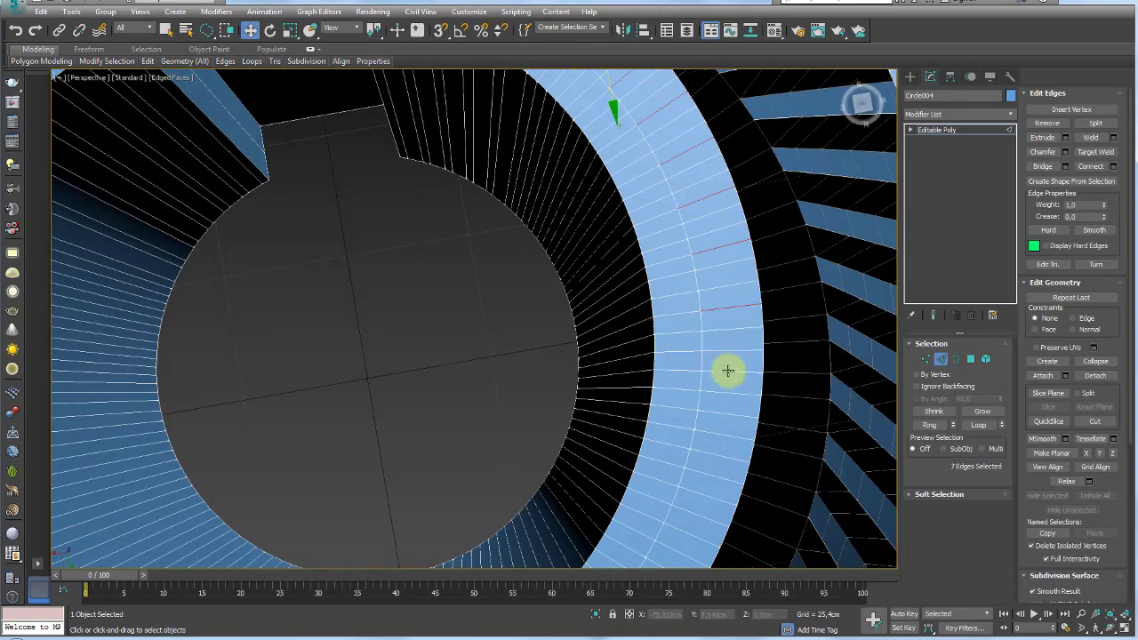
Select a set of crossing edges all around the Circle004 hub ring.
ctrl+click(721, 434)
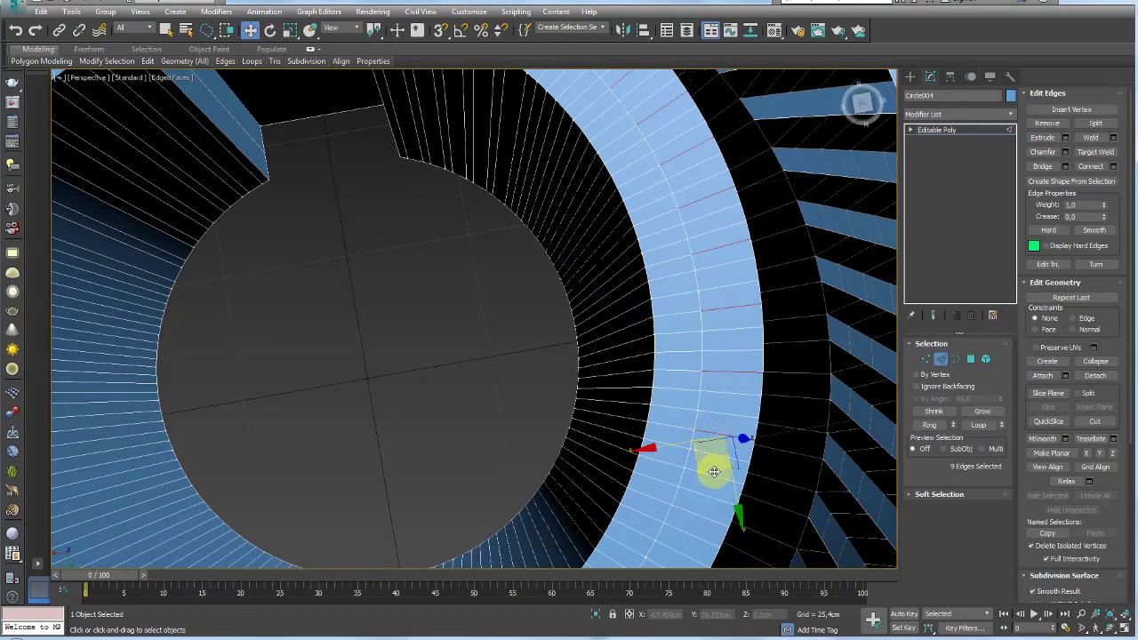
mouse_move(705, 497)
middle_down()
mouse_move(721, 325)
mouse_move(713, 355)
middle_up()
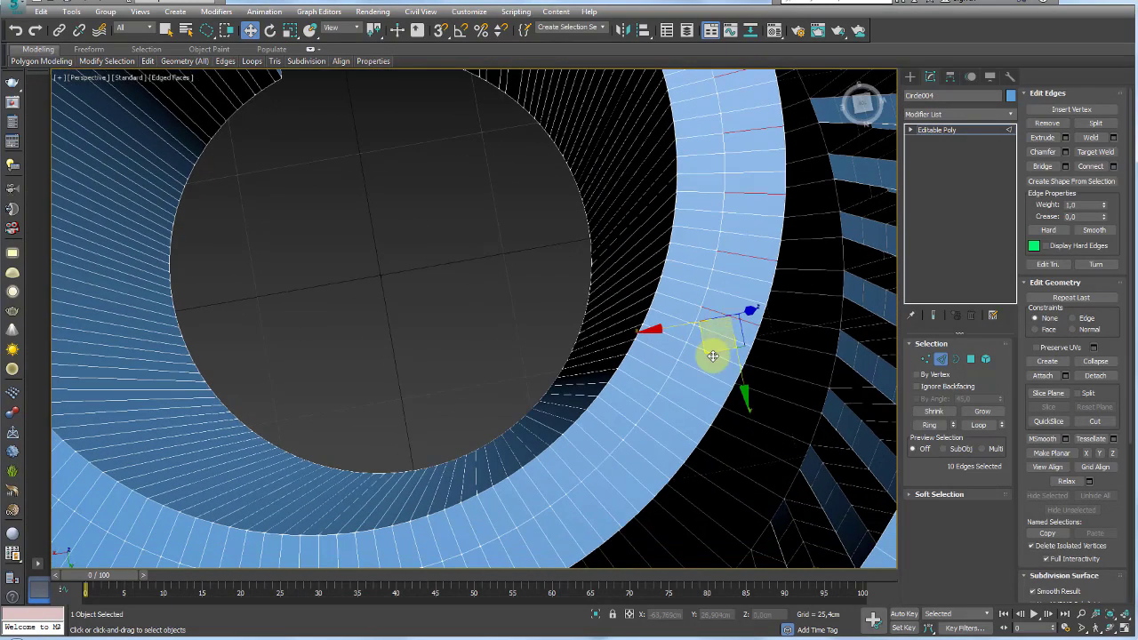
ctrl+click(680, 425)
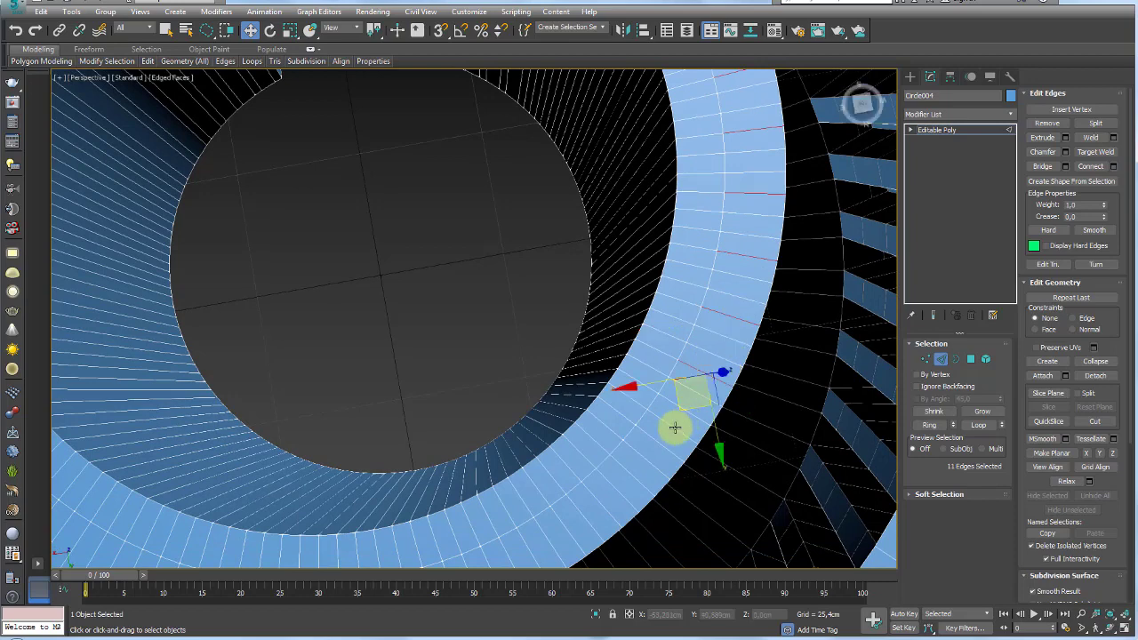
ctrl+click(642, 464)
ctrl+click(585, 516)
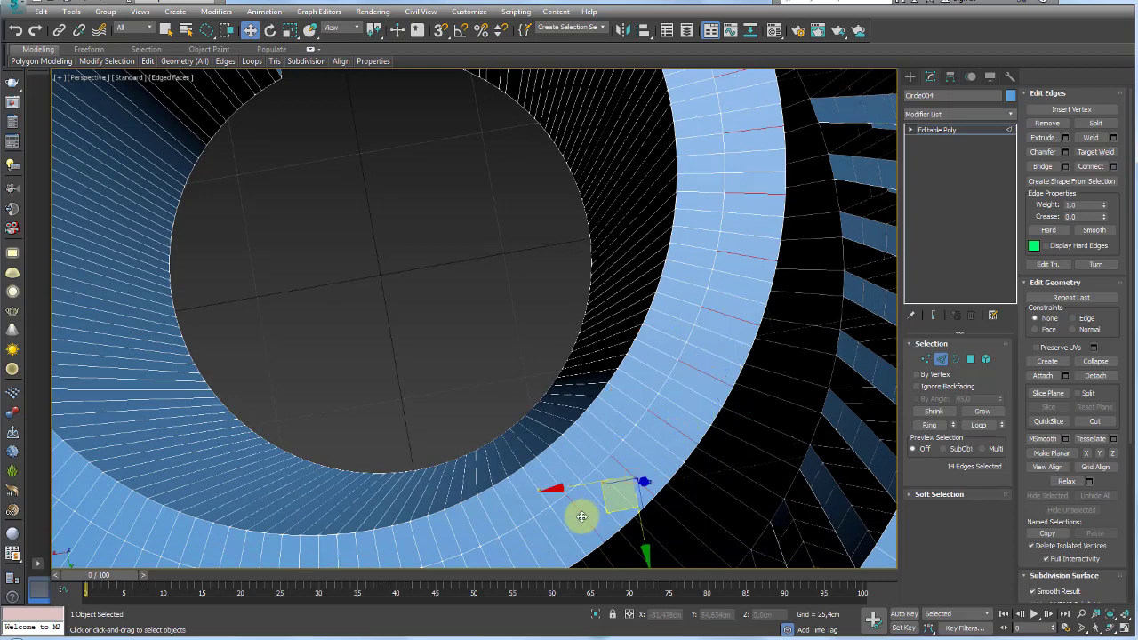
mouse_move(581, 516)
alt+middle_down()
mouse_move(629, 370)
mouse_move(620, 374)
alt+middle_up()
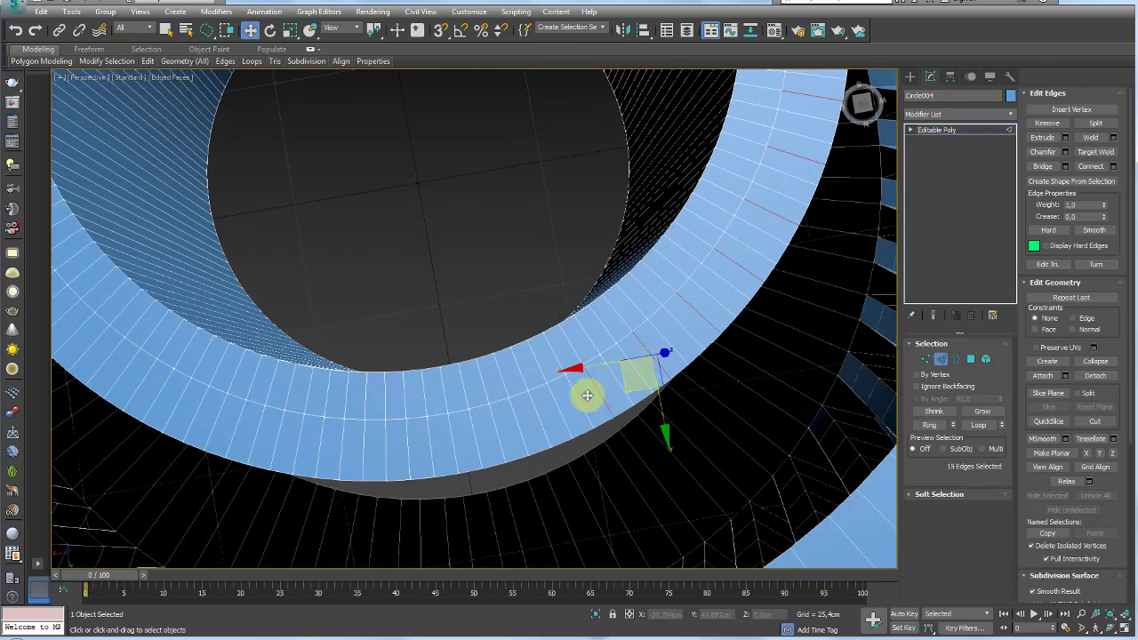
drag(587, 394, 536, 418)
ctrl+click(490, 432)
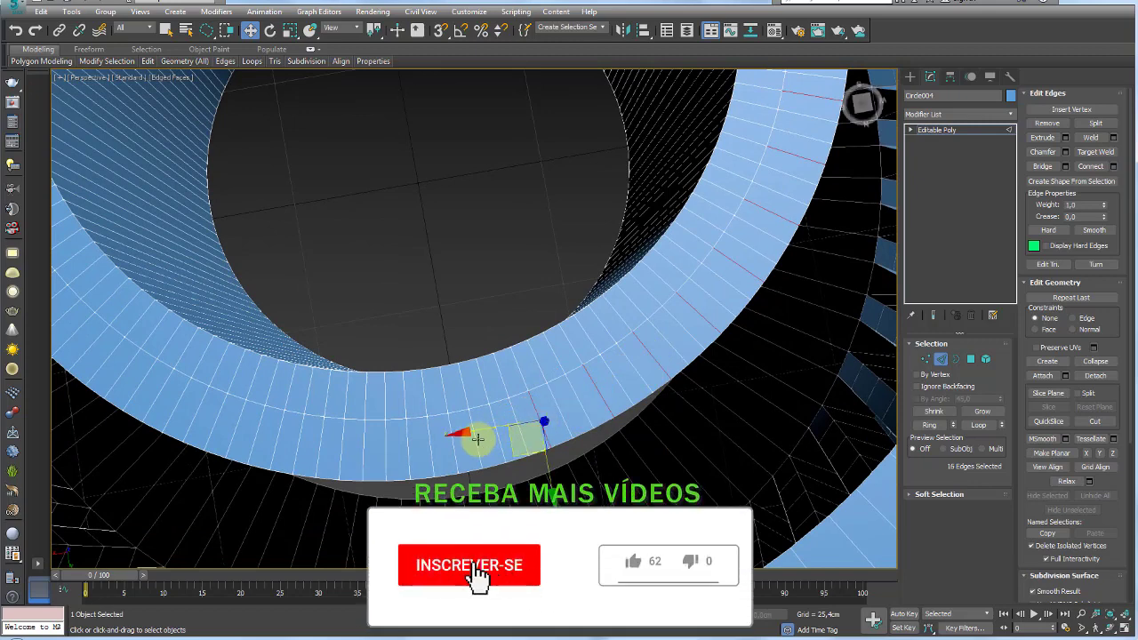
ctrl+click(405, 453)
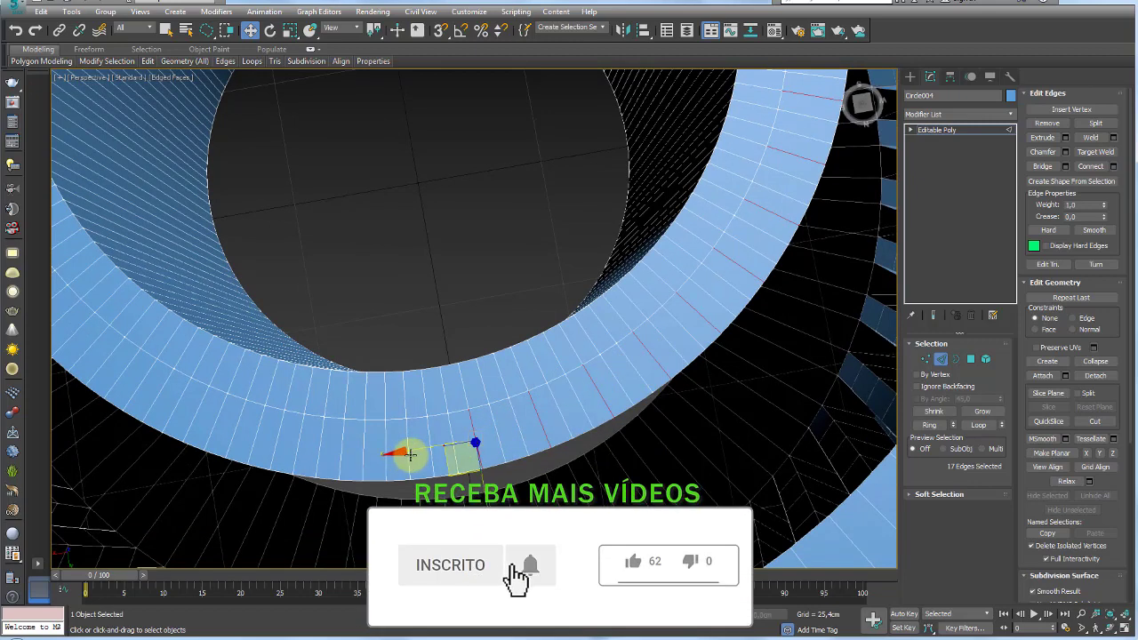
ctrl+click(374, 458)
ctrl+click(347, 452)
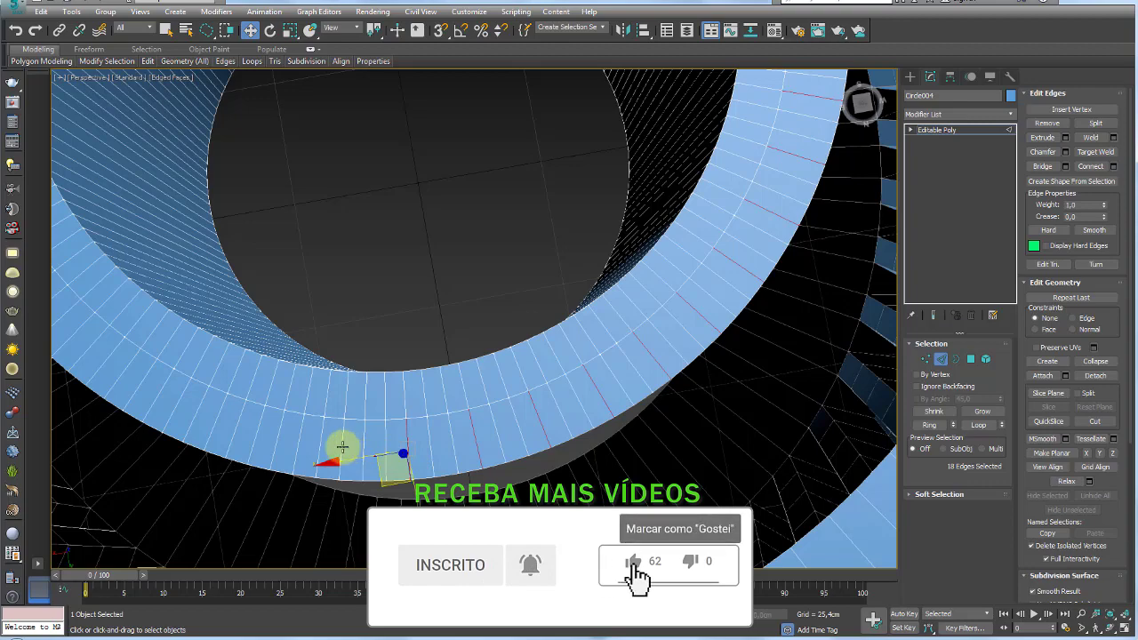
ctrl+click(233, 422)
ctrl+click(133, 396)
middle_drag(110, 363, 190, 364)
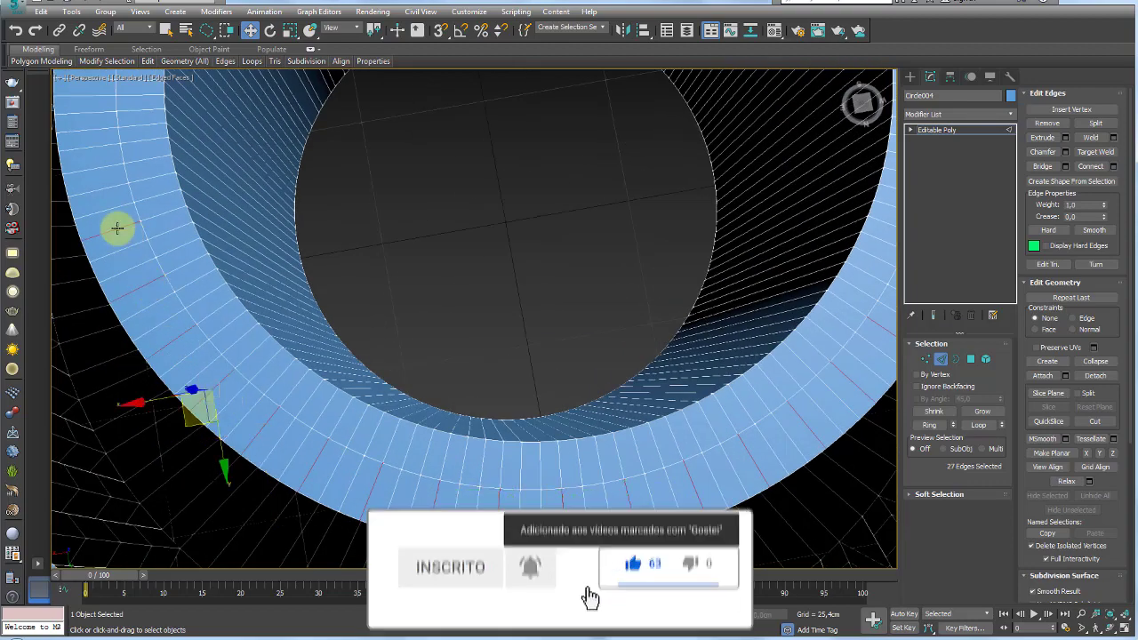
ctrl+click(86, 113)
ctrl+click(184, 195)
mouse_move(86, 113)
middle_down()
mouse_move(183, 196)
mouse_move(507, 246)
mouse_move(476, 273)
middle_up()
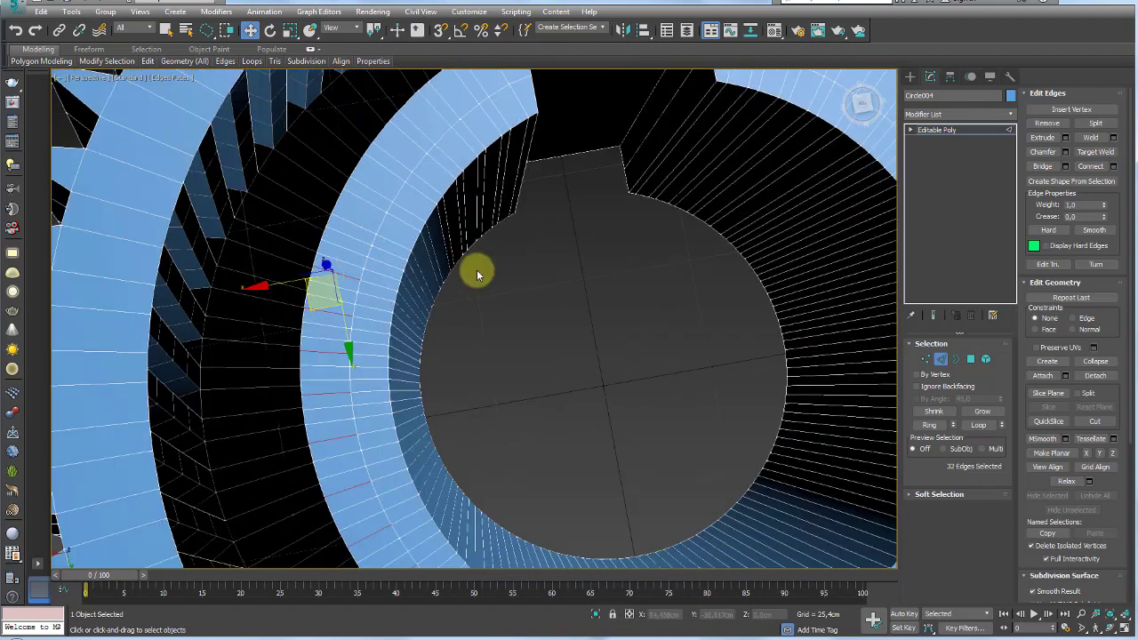
Grow the edges into full loops and remove all 160 of them from the ring.
click(982, 425)
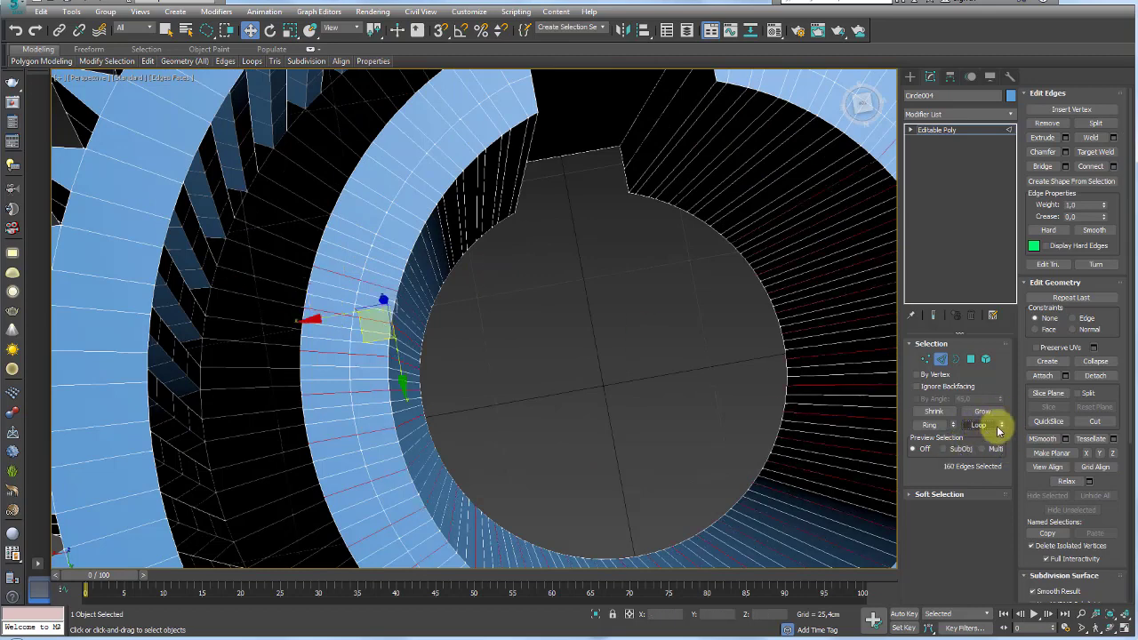
click(1047, 124)
click(954, 130)
scroll(839, 233, down, 5)
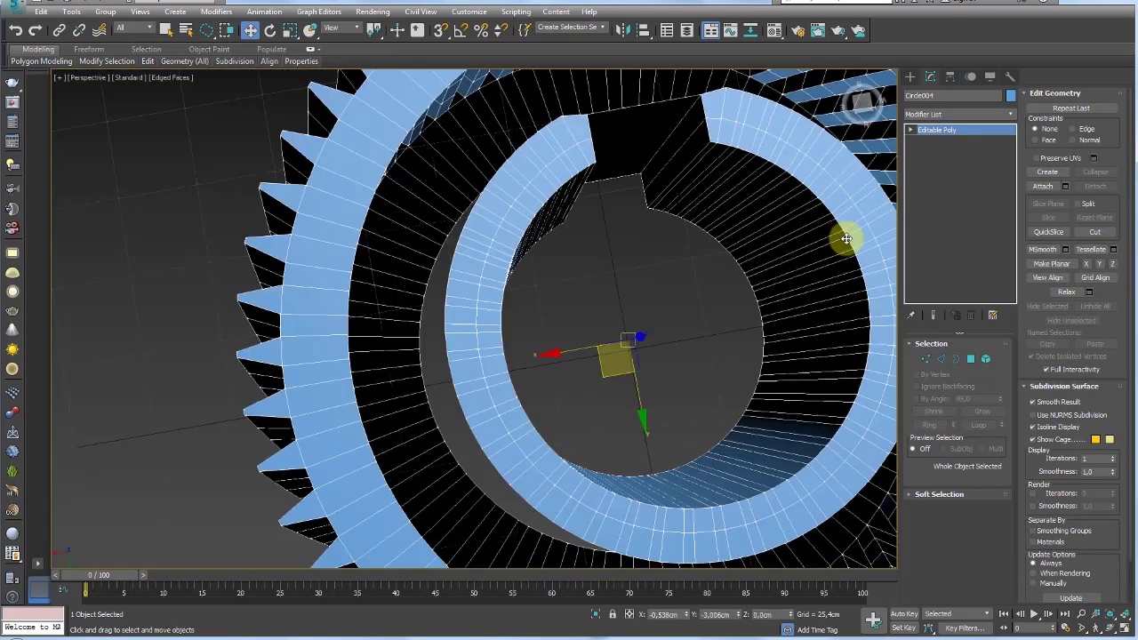
Check the ring's open border, then select a new set of crossing hub edges.
click(956, 359)
click(829, 135)
alt+middle_drag(853, 183, 853, 322)
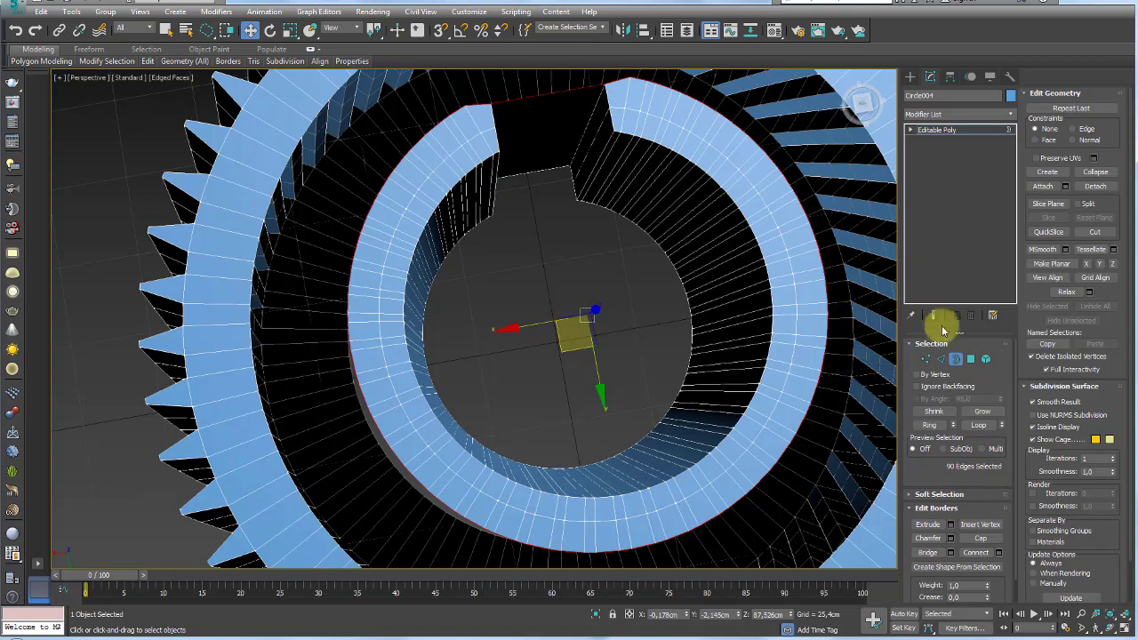
click(943, 359)
click(685, 386)
shift+click(536, 305)
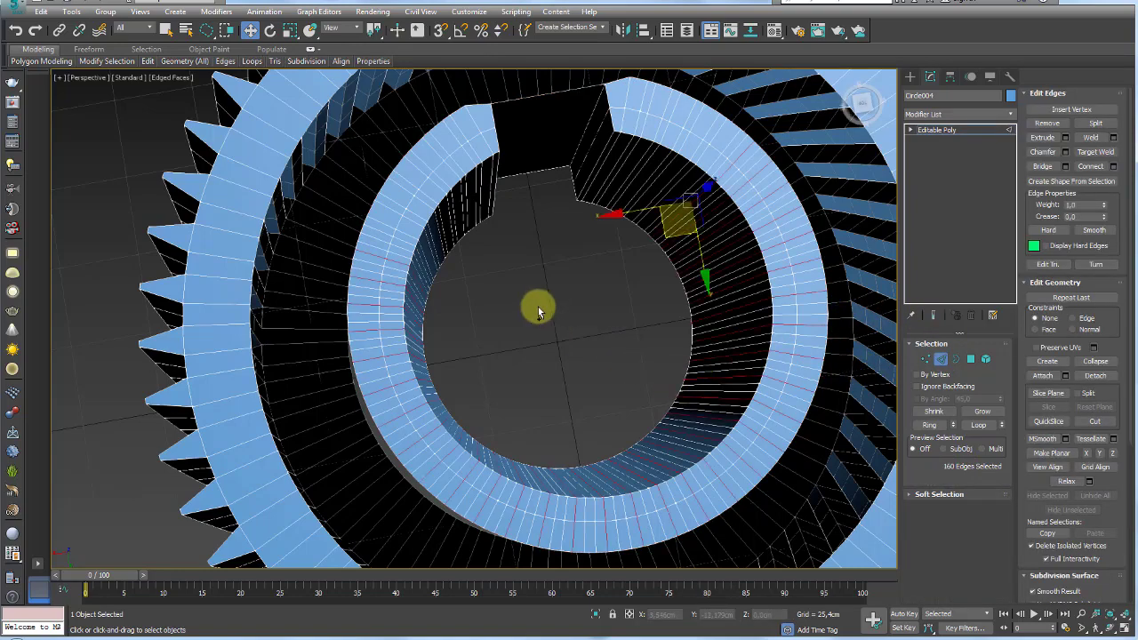
mouse_move(537, 305)
alt+middle_down()
mouse_move(499, 307)
mouse_move(519, 284)
mouse_move(546, 297)
alt+middle_up()
click(483, 322)
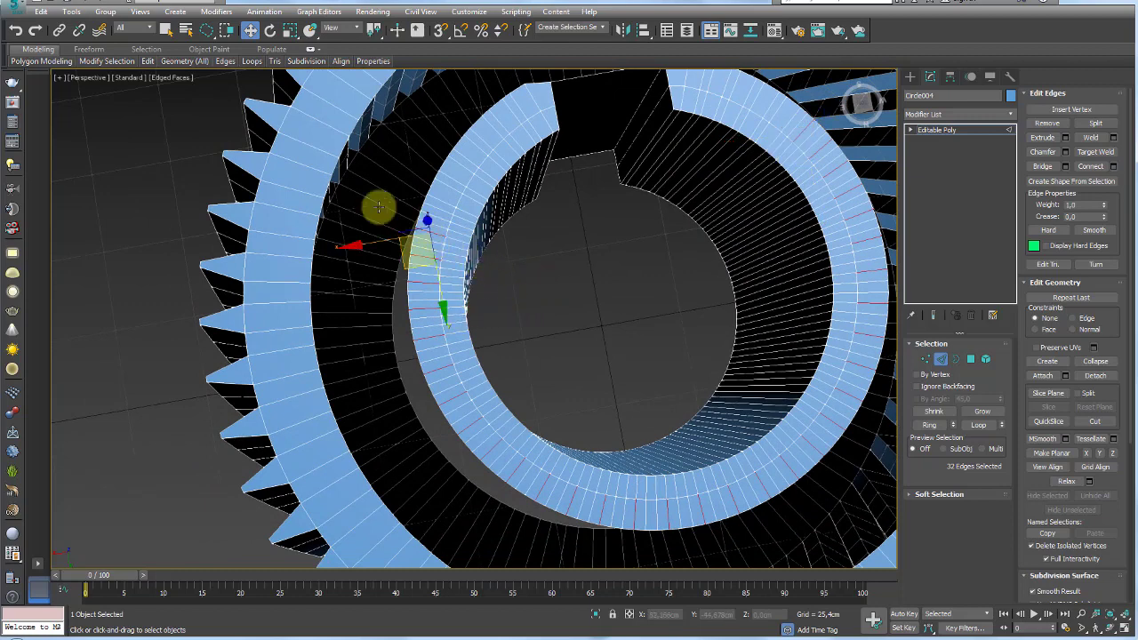
Deselect four unwanted edges, grow the rest into loops and remove the 135 edges.
alt+click(450, 303)
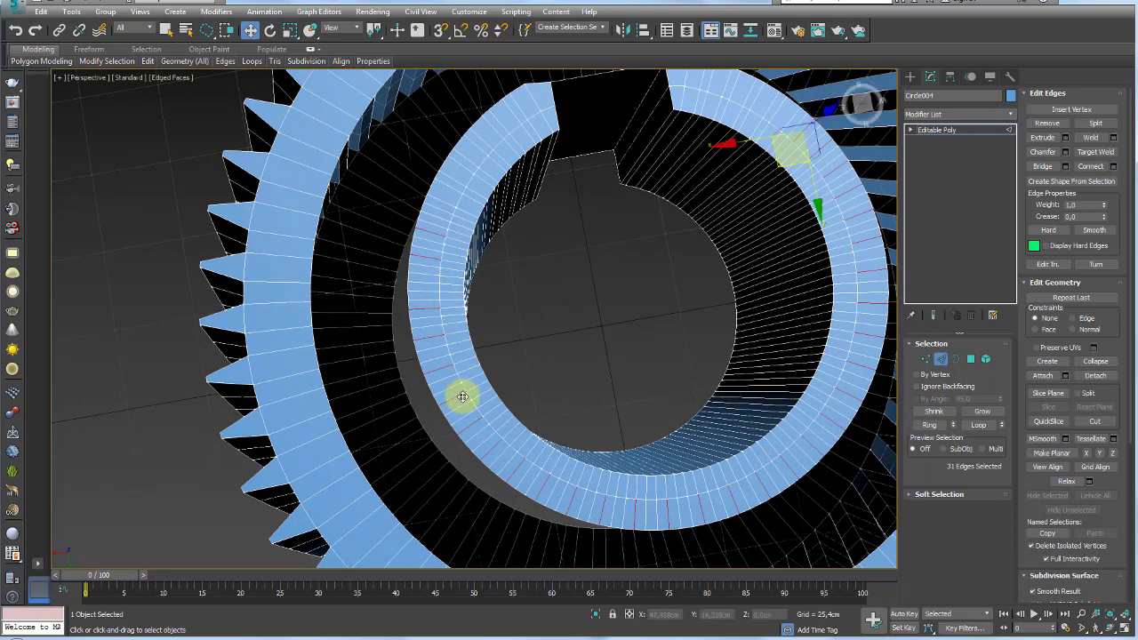
alt+click(546, 498)
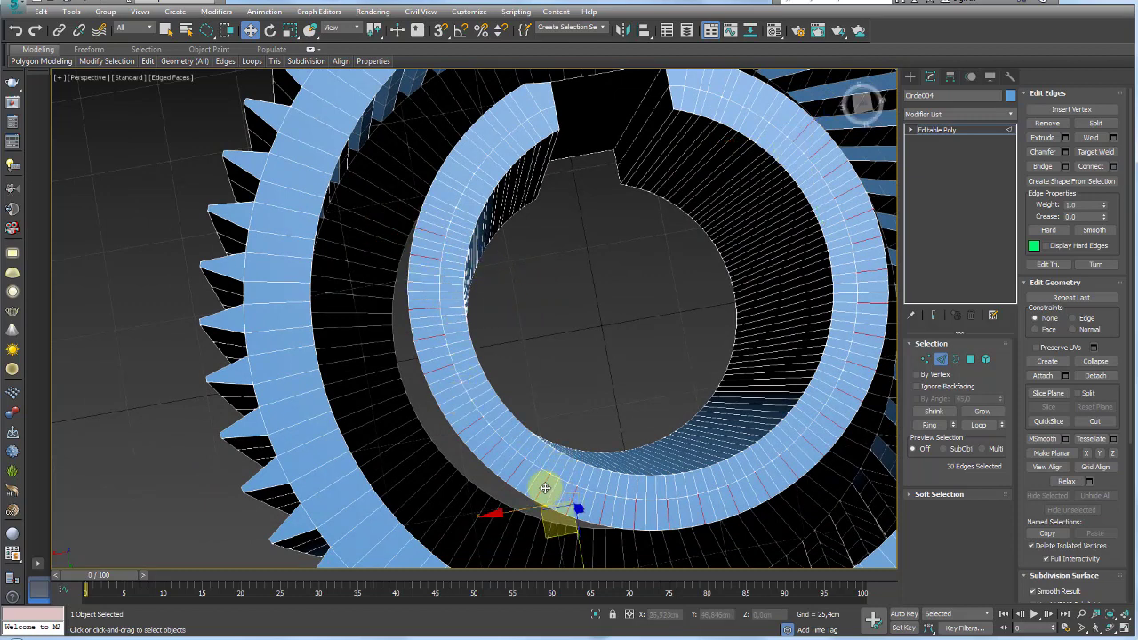
alt+click(660, 507)
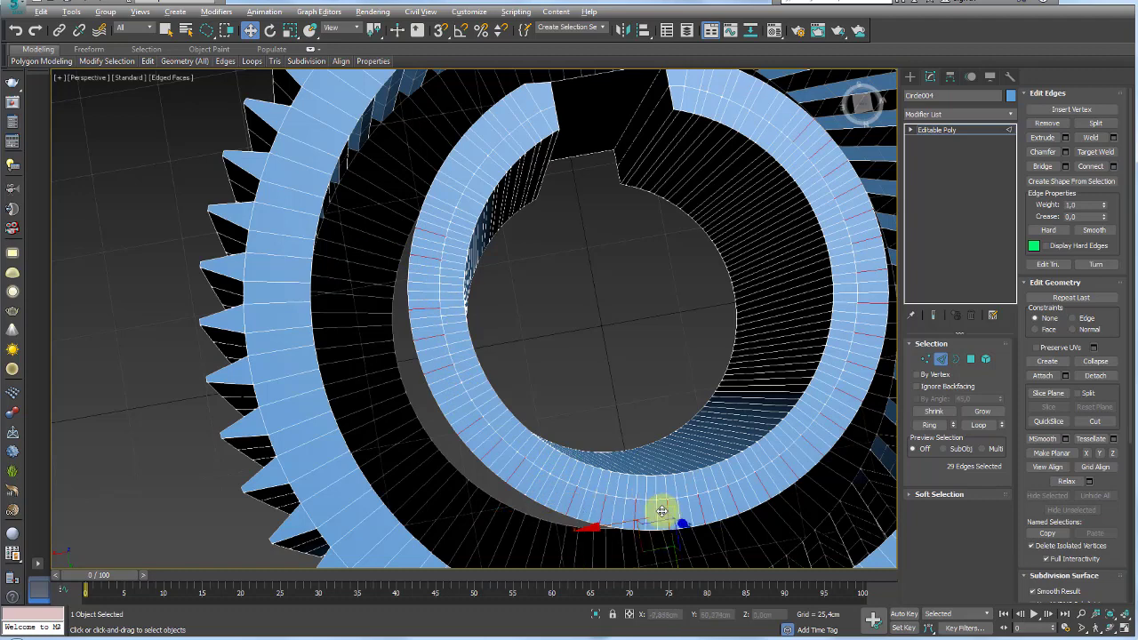
alt+click(754, 489)
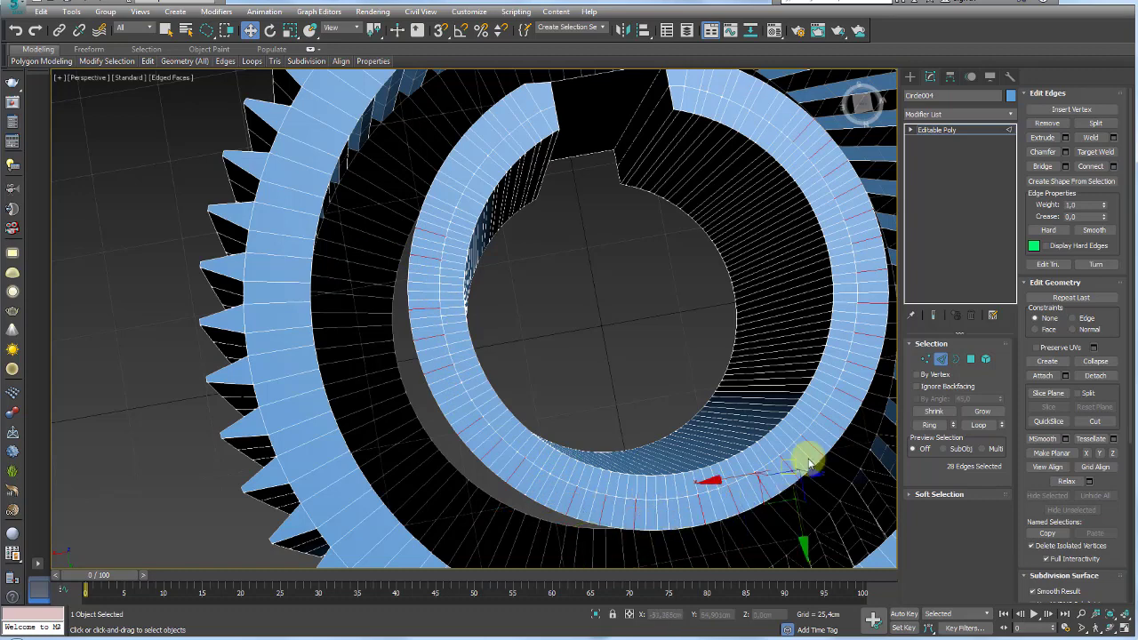
click(978, 425)
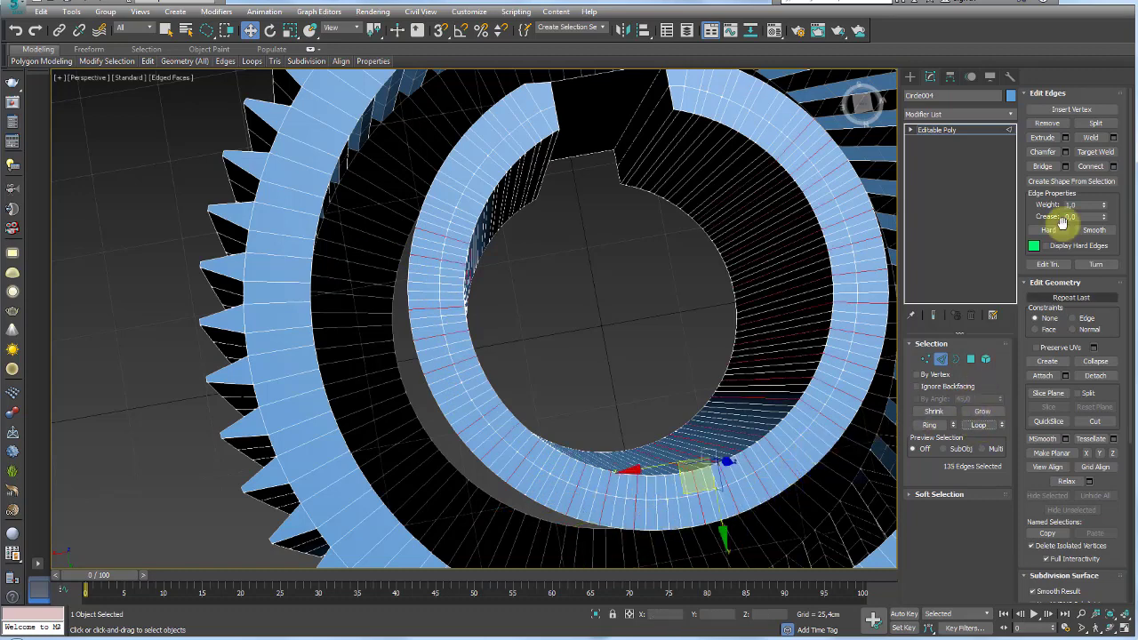
click(1048, 123)
alt+middle_drag(774, 255, 934, 377)
Inspect the ring's open borders, selecting the inner border loop and orbiting around it.
click(957, 360)
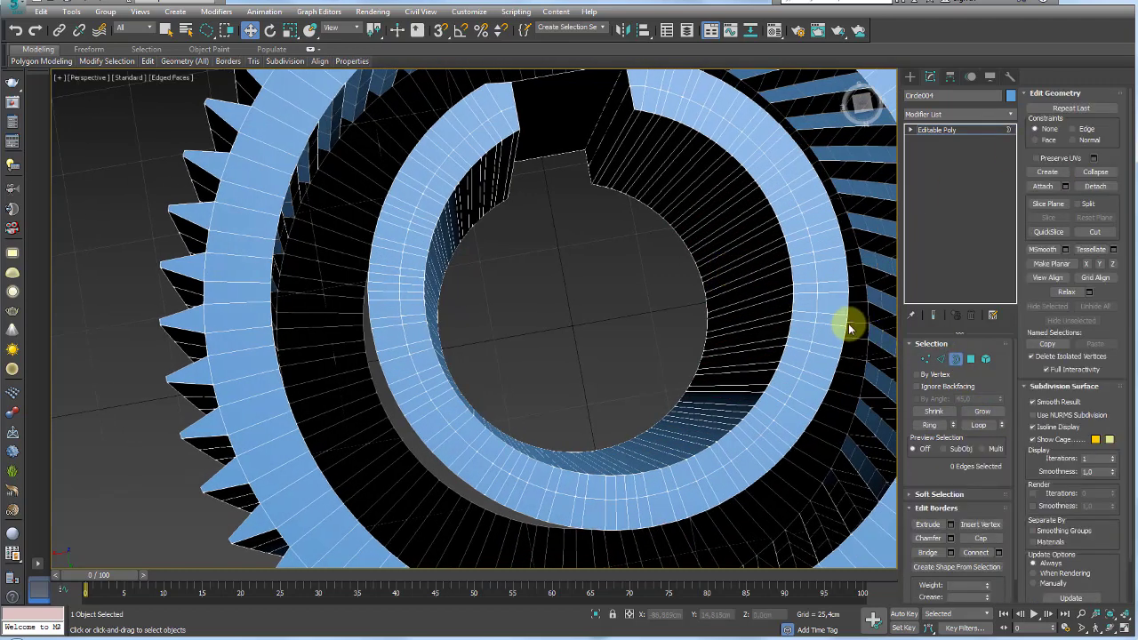
click(846, 323)
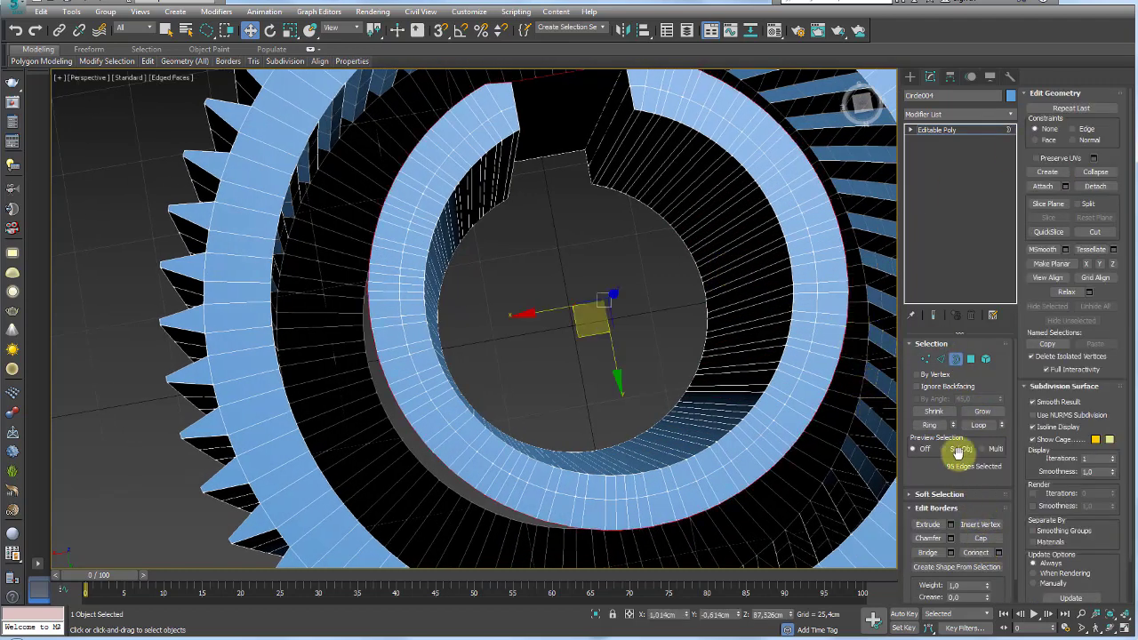
click(824, 459)
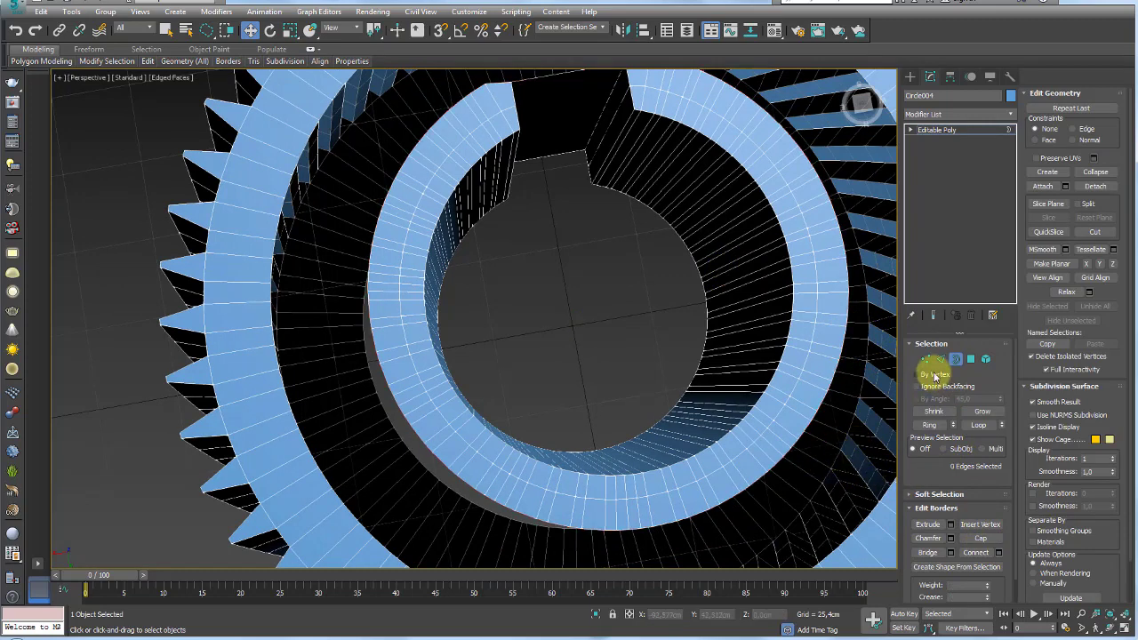
click(754, 409)
alt+middle_drag(754, 409, 751, 267)
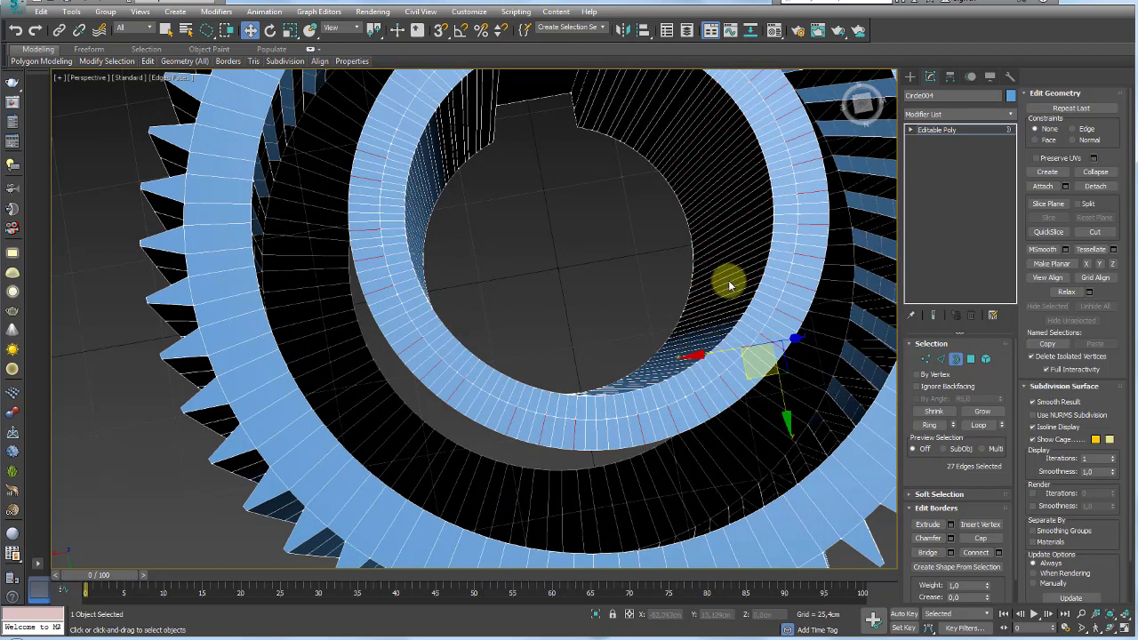
alt+middle_drag(729, 279, 815, 390)
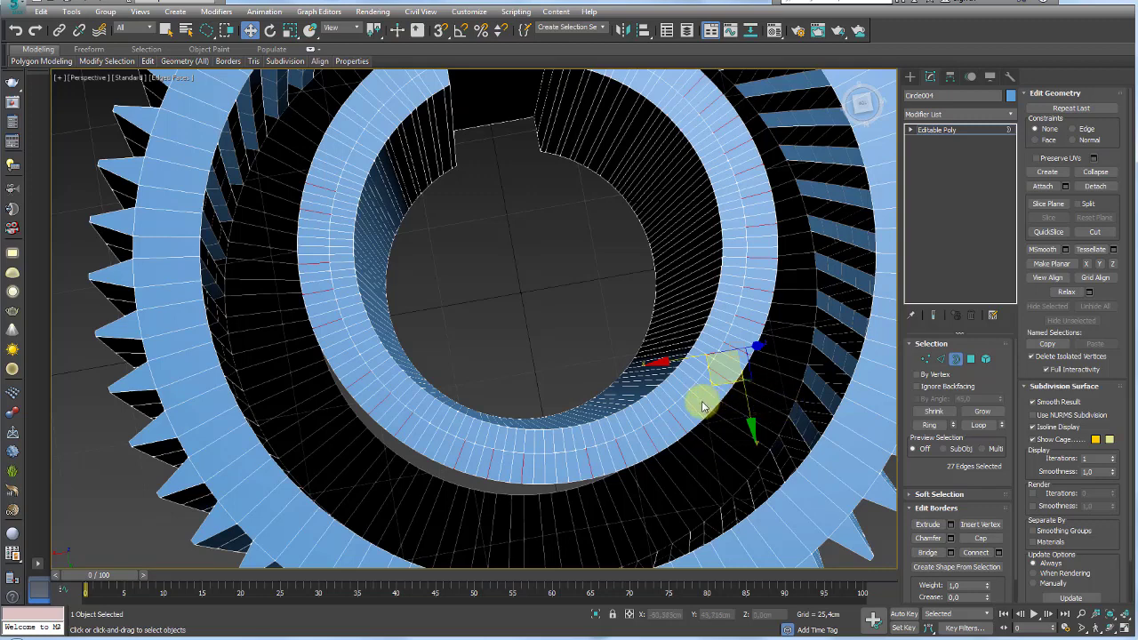
mouse_move(703, 406)
mouse_down()
mouse_move(622, 450)
mouse_move(758, 288)
mouse_up()
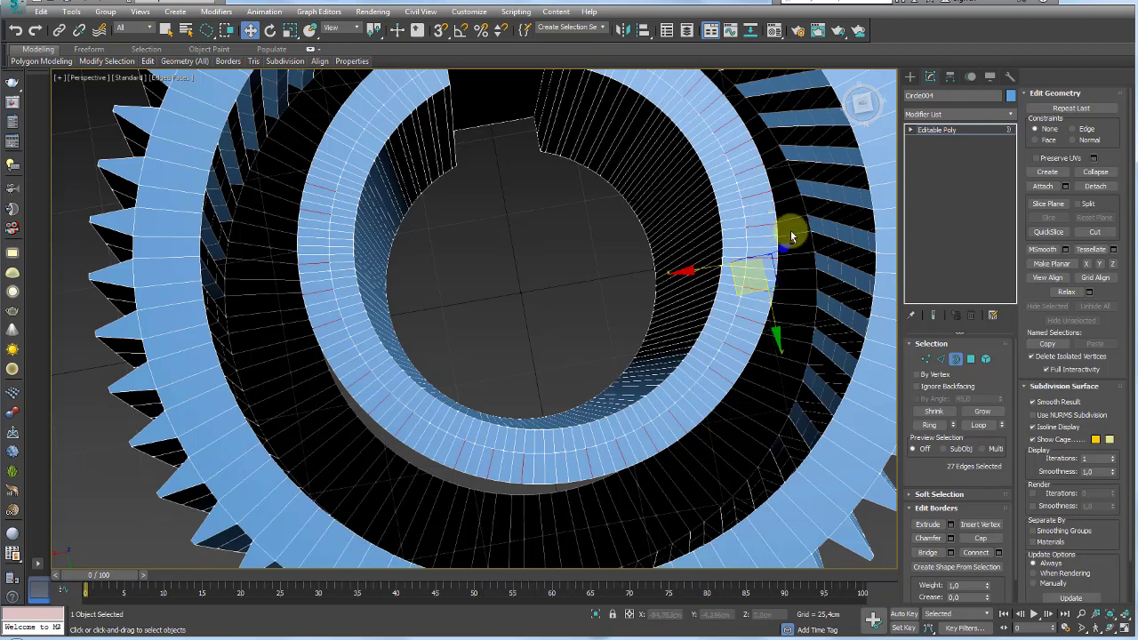
alt+middle_drag(791, 237, 800, 259)
Select edges on the ring's upper right, grow them into a loop and remove it.
click(941, 359)
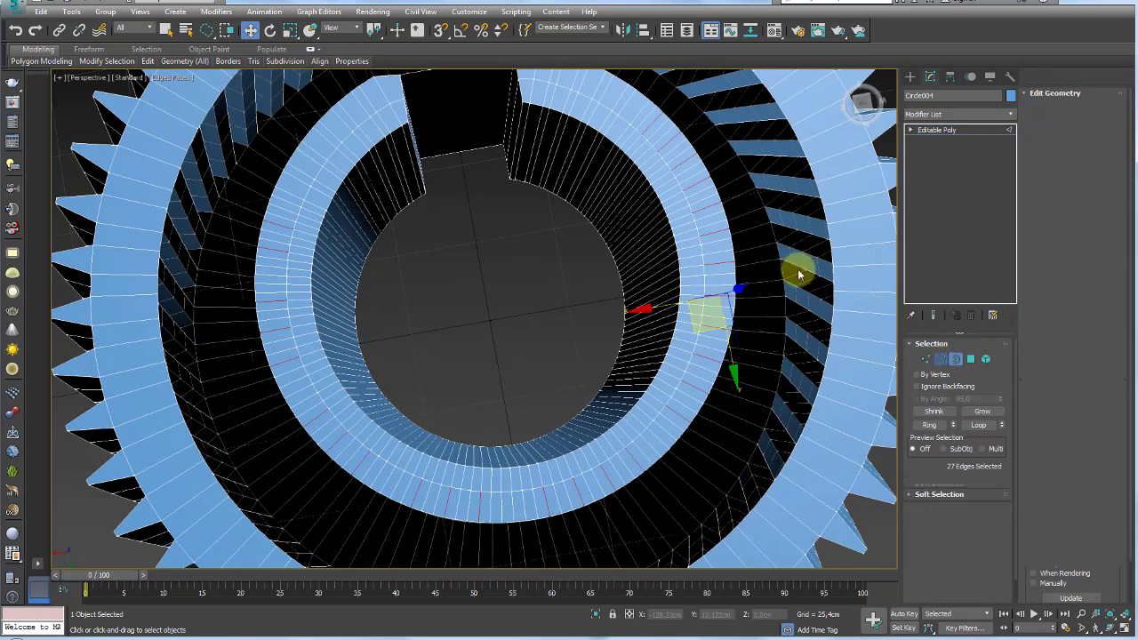
click(690, 178)
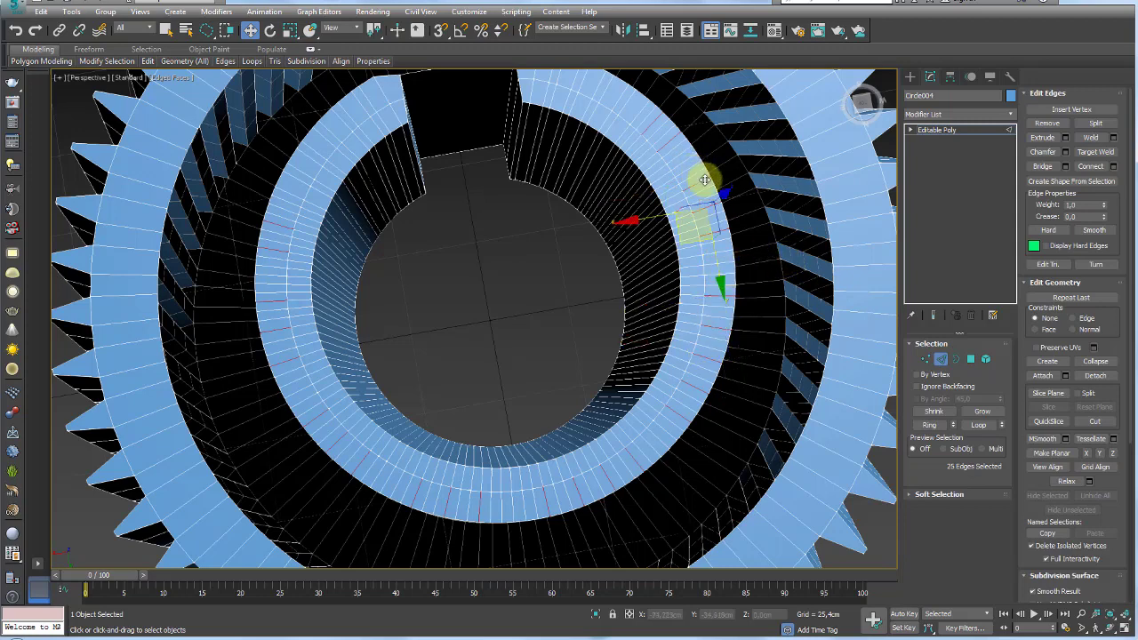
click(703, 362)
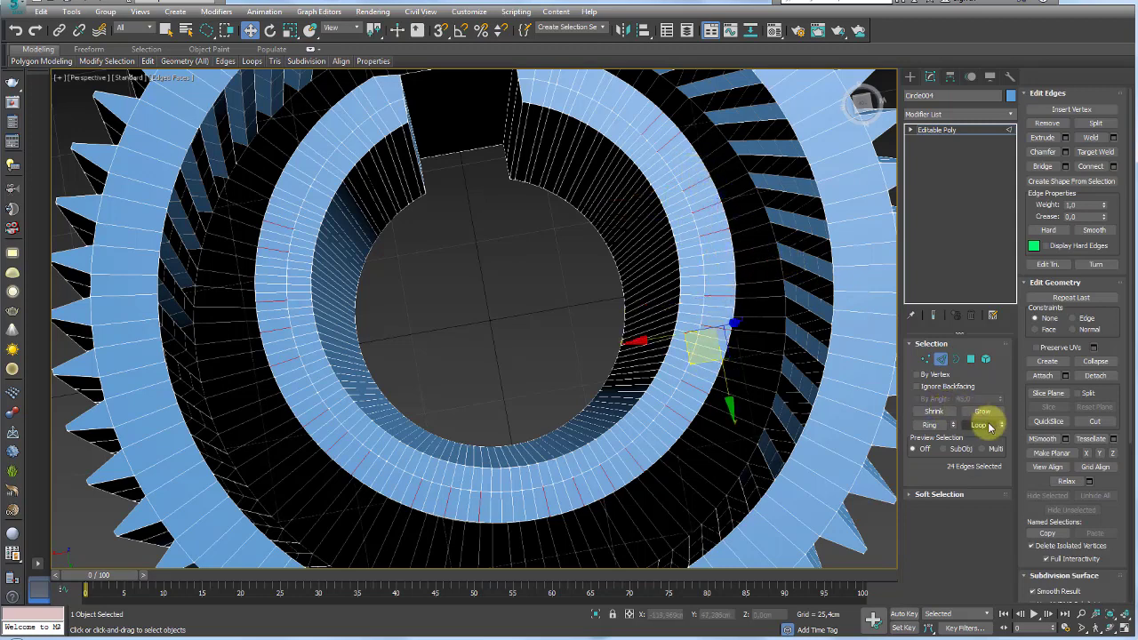
click(982, 425)
click(1046, 123)
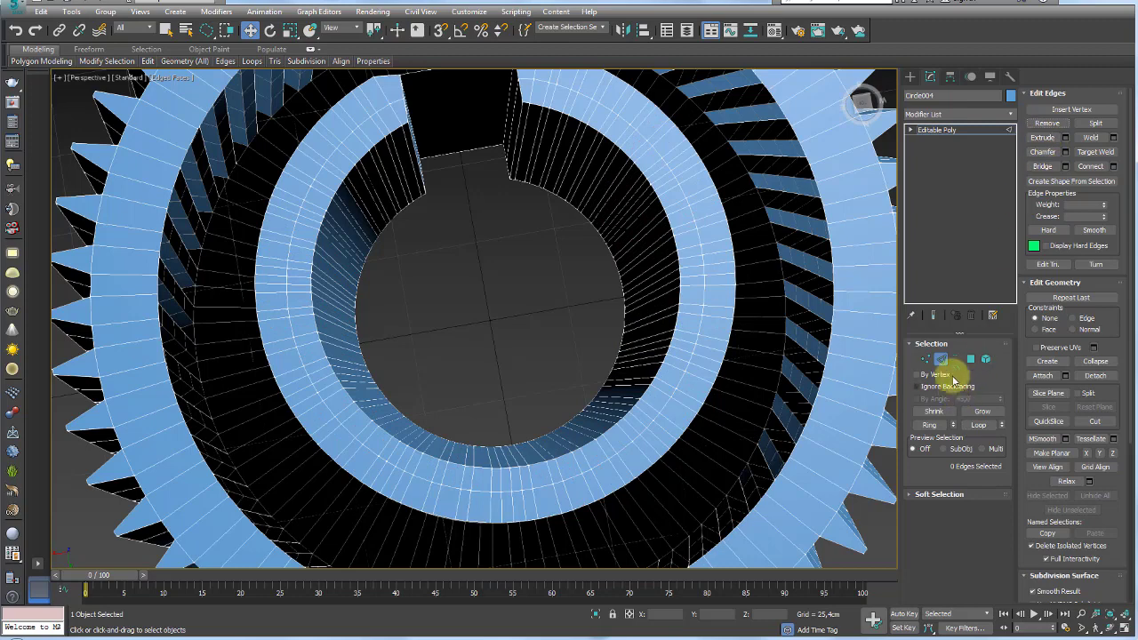
Select the outer ring's open border and orbit out to view the whole gear.
click(956, 359)
click(734, 313)
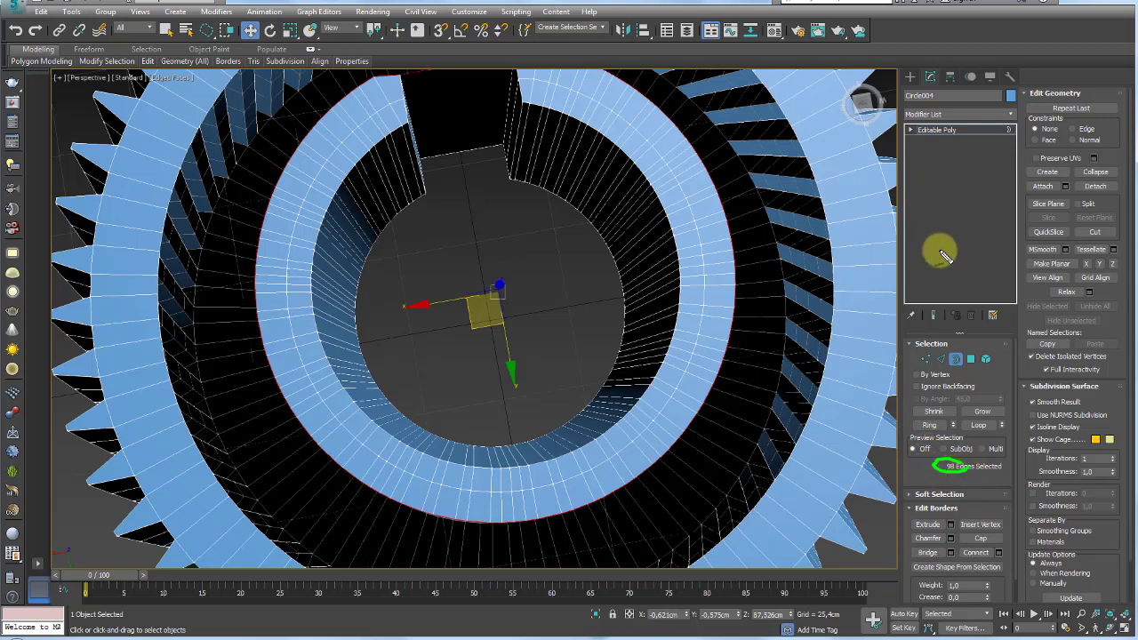
right_click(820, 287)
click(849, 304)
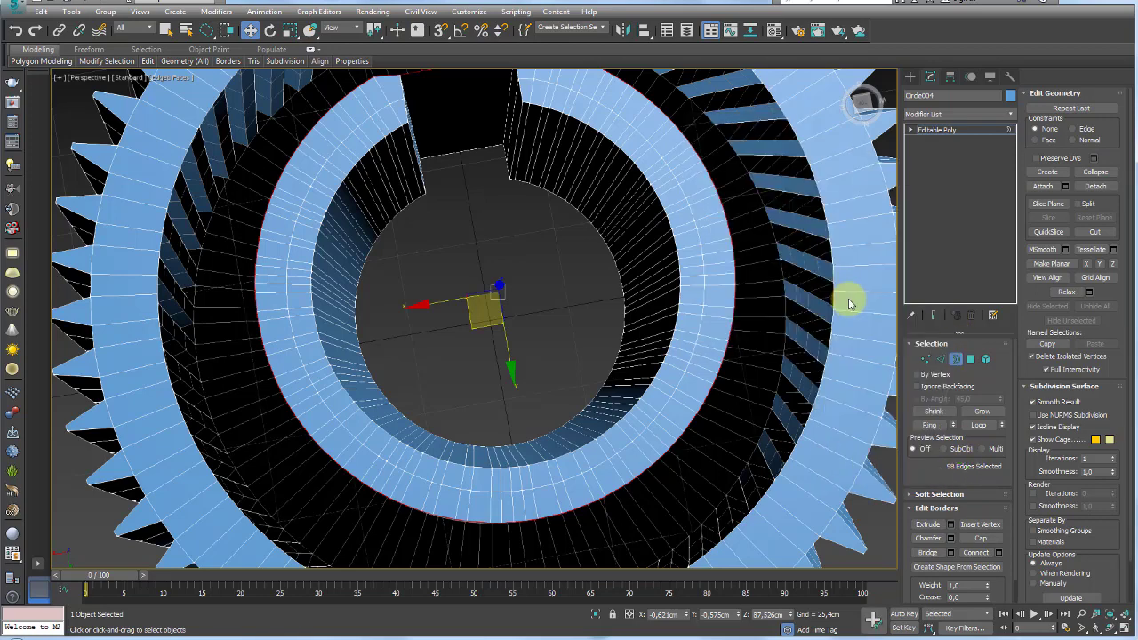
click(833, 303)
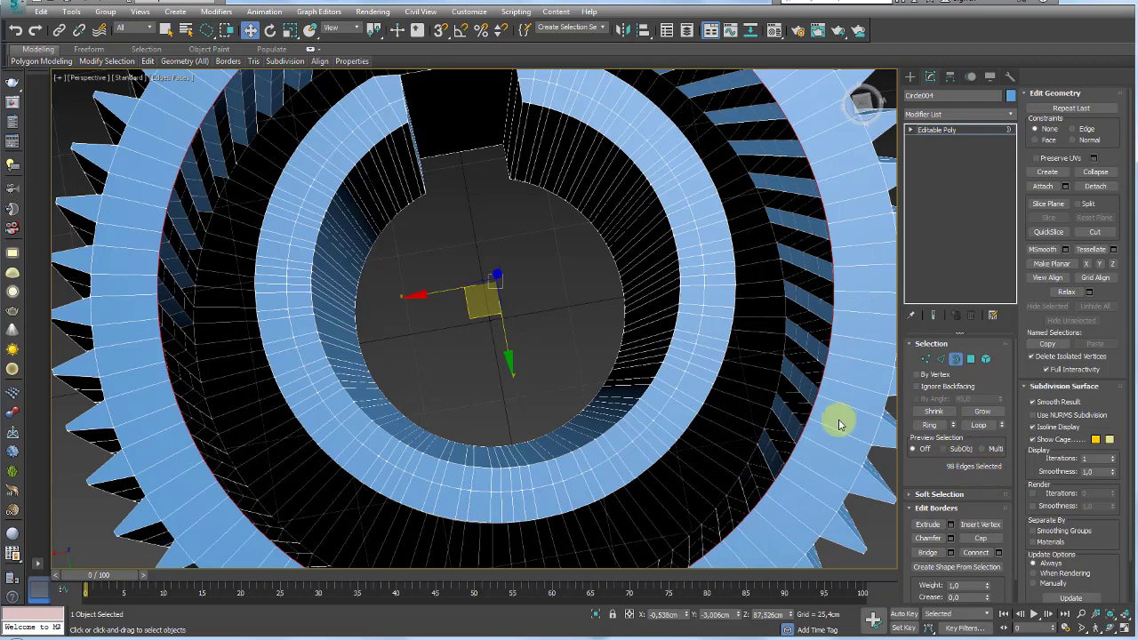
scroll(845, 396, down, 5)
alt+middle_drag(848, 376, 716, 364)
Bridge the two facing border loops to close the gap on the top face.
click(717, 365)
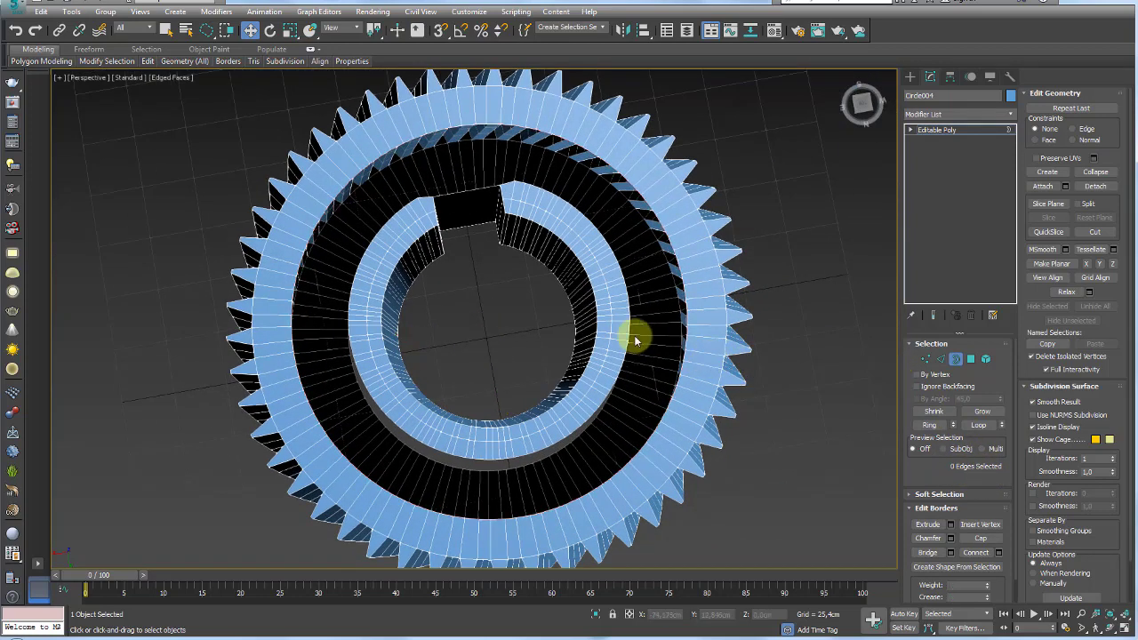
click(629, 332)
ctrl+click(686, 341)
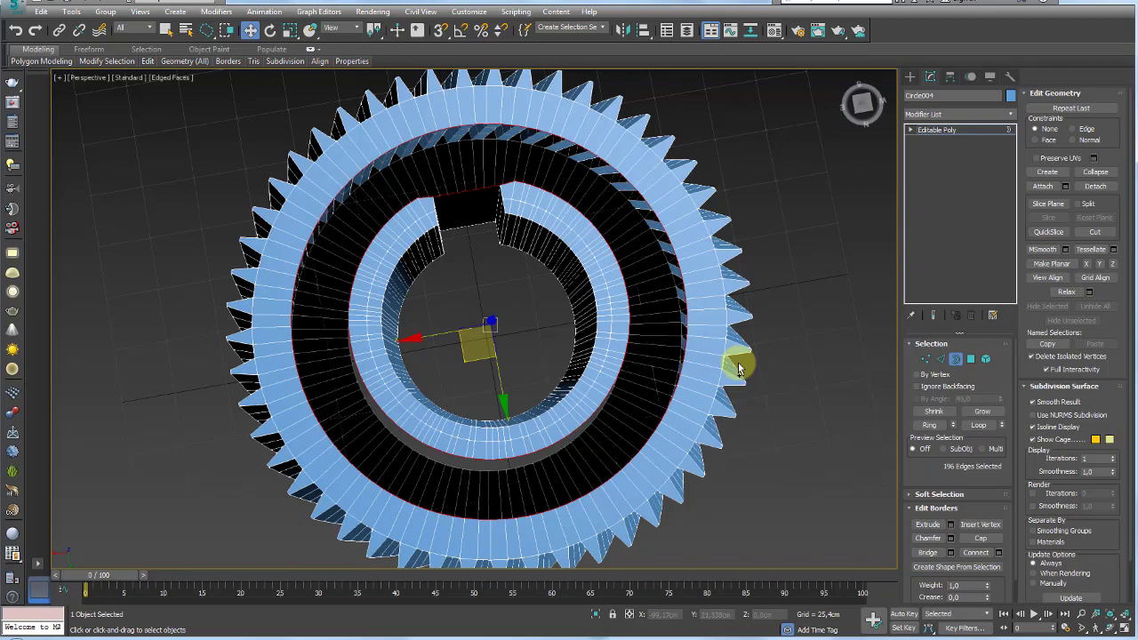
click(934, 554)
Bridge the underside border loops into a filled ring as well.
alt+middle_drag(660, 350, 673, 394)
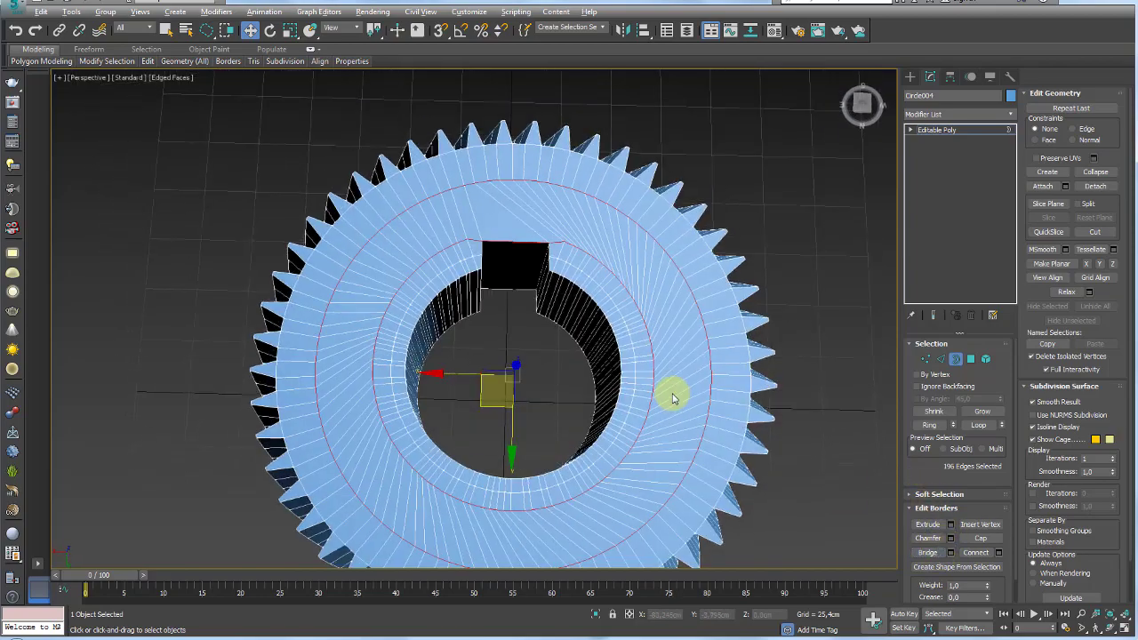
mouse_move(401, 250)
alt+middle_down()
mouse_move(450, 424)
mouse_move(482, 159)
alt+middle_up()
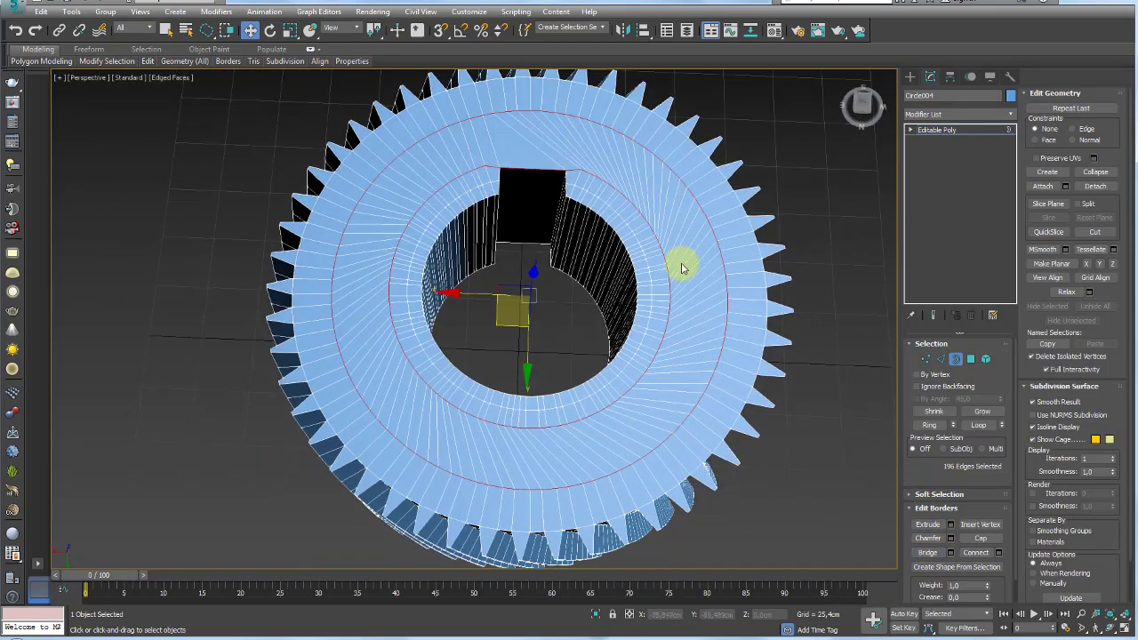
mouse_move(682, 268)
alt+middle_down()
mouse_move(655, 229)
mouse_move(667, 330)
mouse_move(660, 177)
mouse_move(586, 373)
mouse_move(617, 299)
alt+middle_up()
click(625, 298)
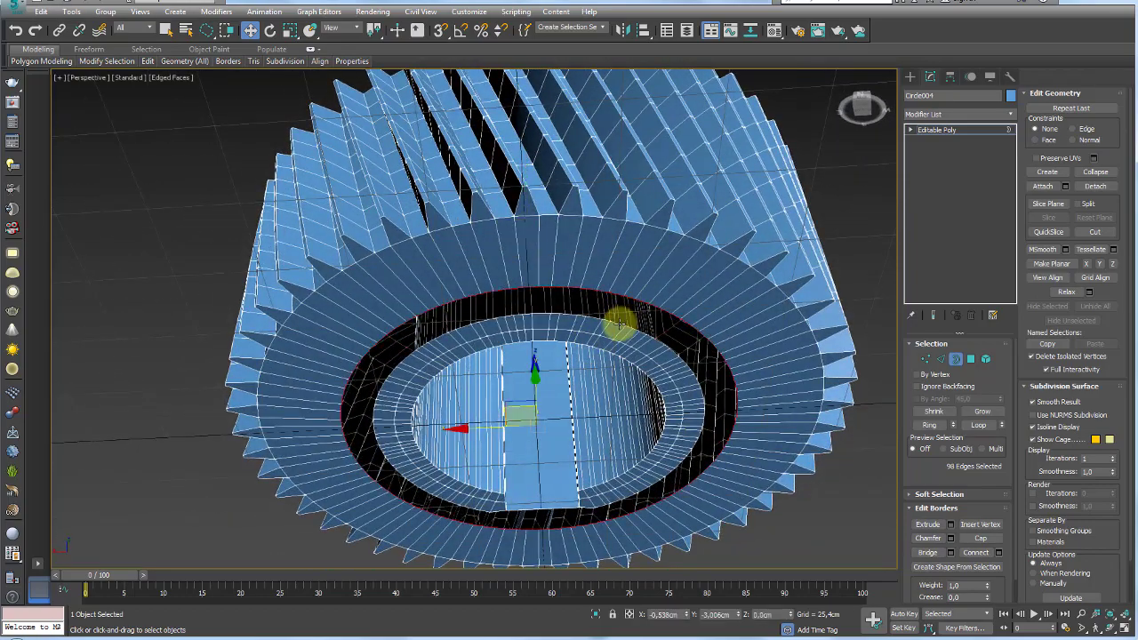
click(927, 552)
mouse_move(760, 453)
alt+middle_down()
mouse_move(745, 246)
mouse_move(610, 386)
mouse_move(397, 402)
alt+middle_up()
middle_drag(671, 366, 676, 379)
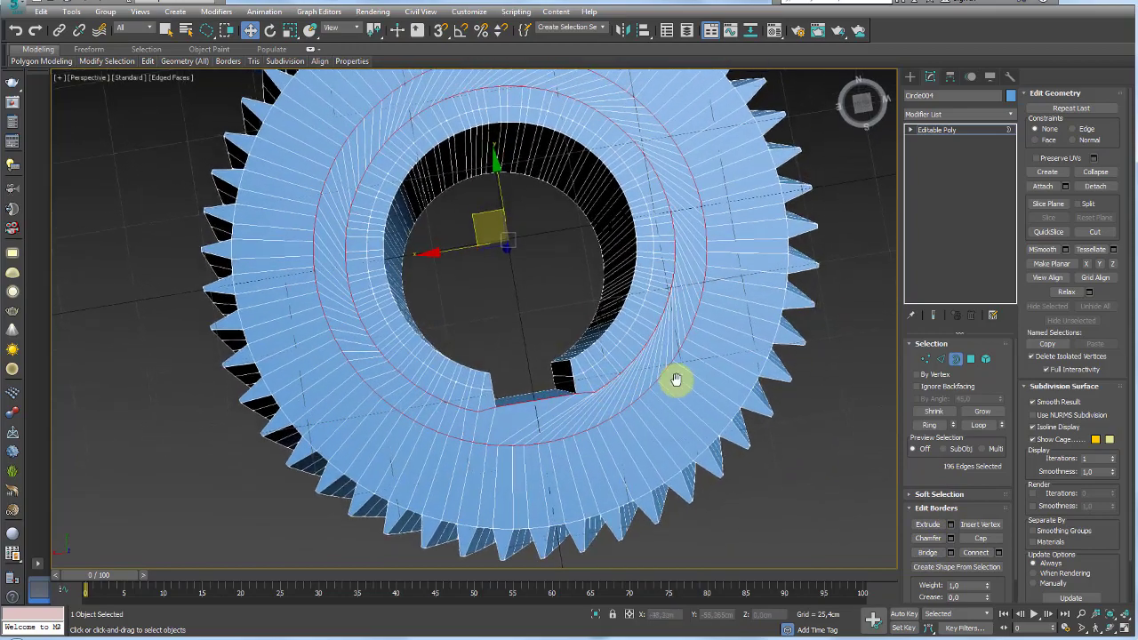
alt+middle_drag(863, 322, 777, 414)
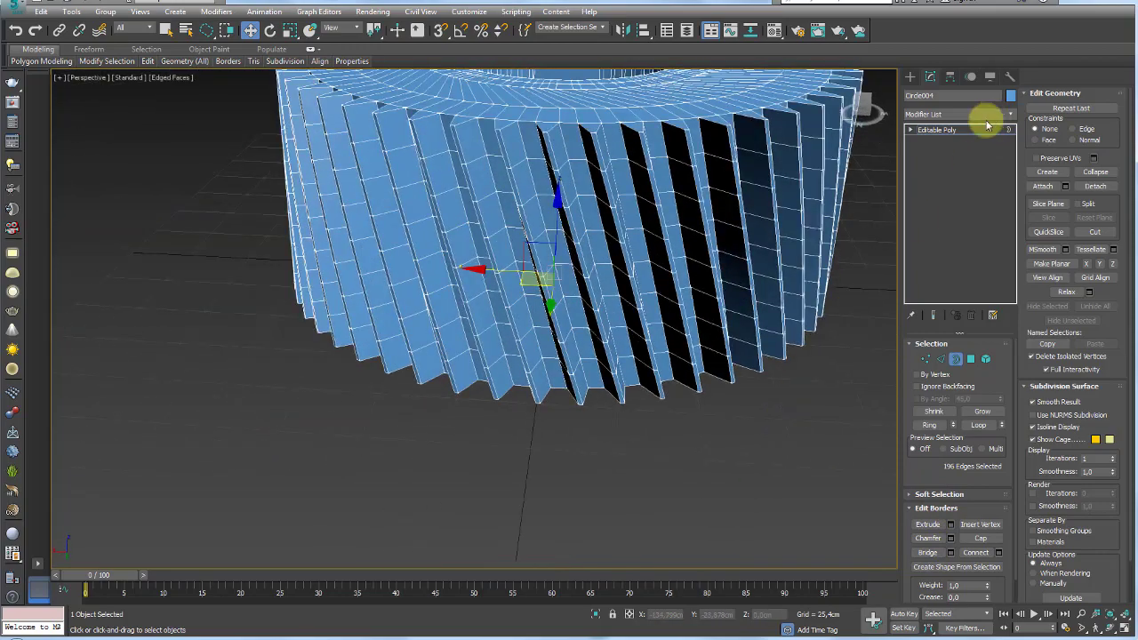
Hide edged faces with F4, move the blue gear beside the green one, and browse to the bevel gear photo.
click(973, 130)
scroll(662, 301, down, 4)
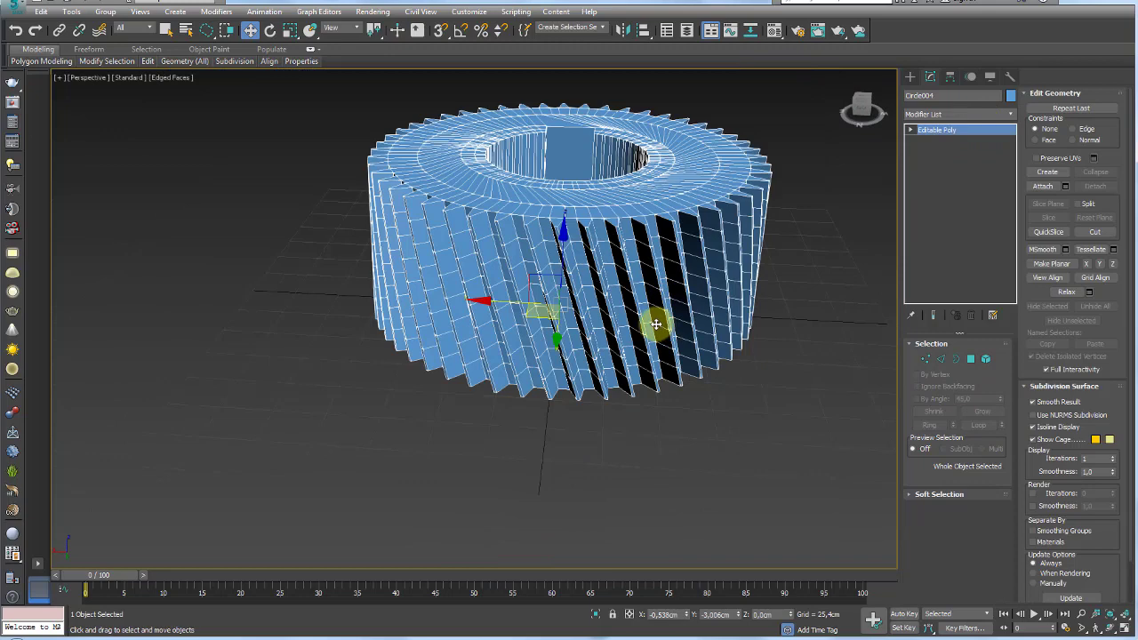
key(F4)
scroll(655, 325, up, 5)
scroll(646, 326, down, 6)
scroll(699, 325, down, 3)
scroll(759, 284, down, 1)
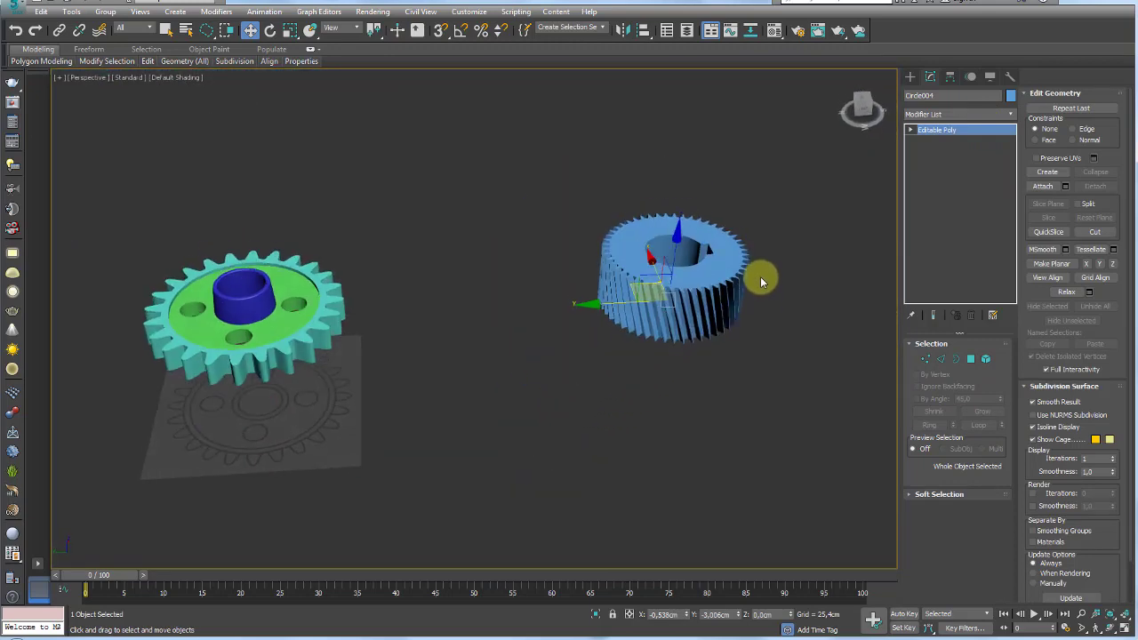
mouse_move(571, 310)
mouse_down()
mouse_move(373, 322)
mouse_move(489, 308)
mouse_up()
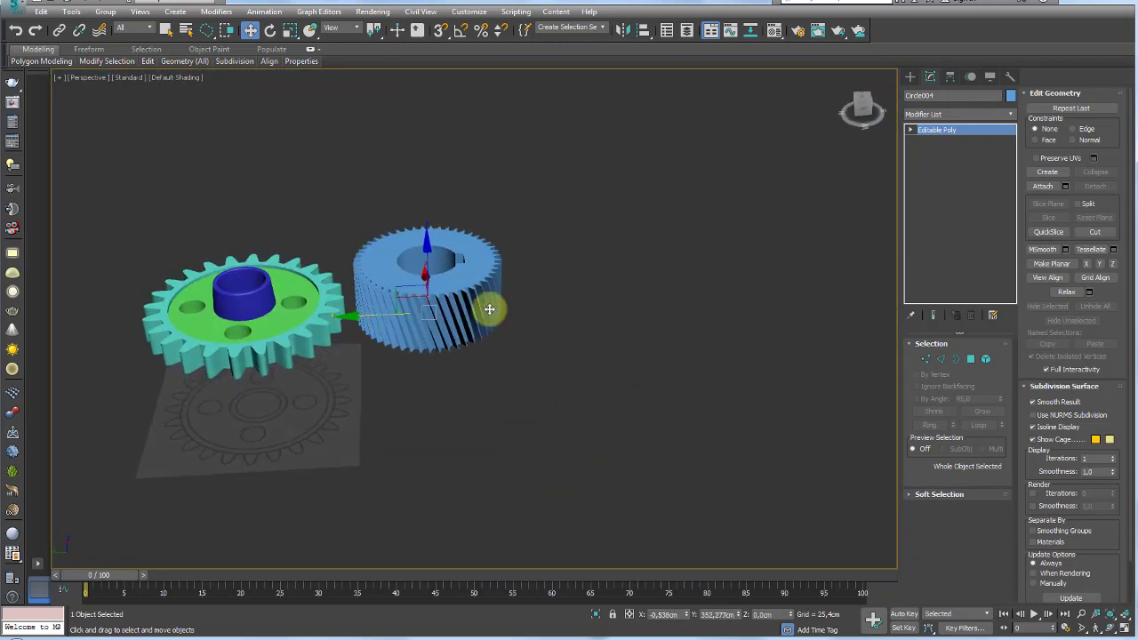
alt+middle_drag(489, 308, 682, 335)
scroll(683, 335, up, 3)
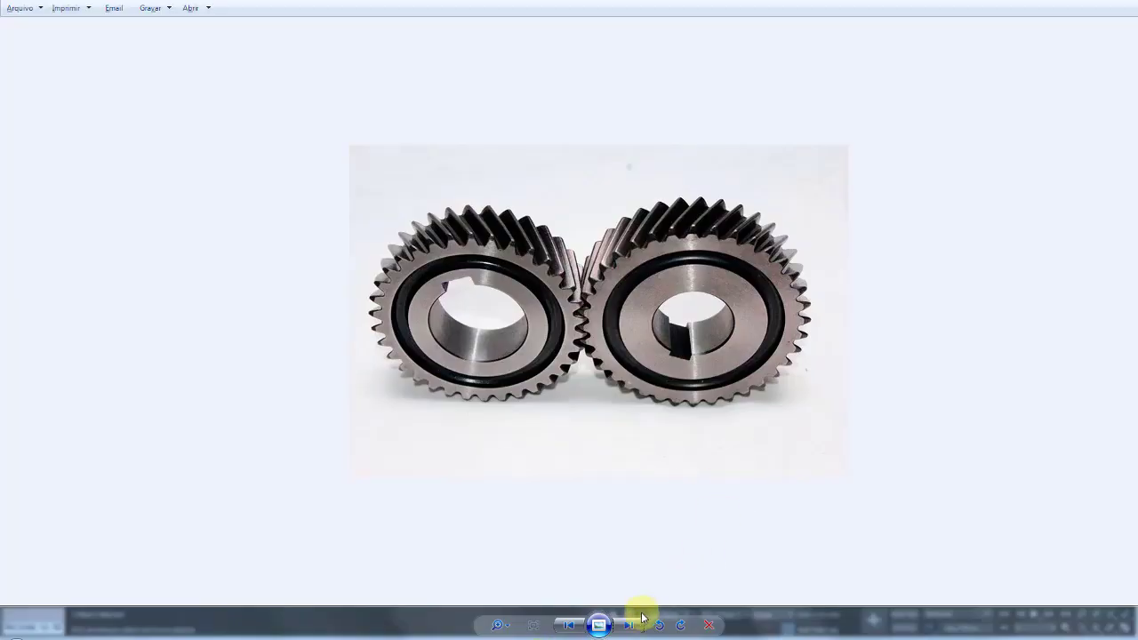
click(628, 625)
click(629, 626)
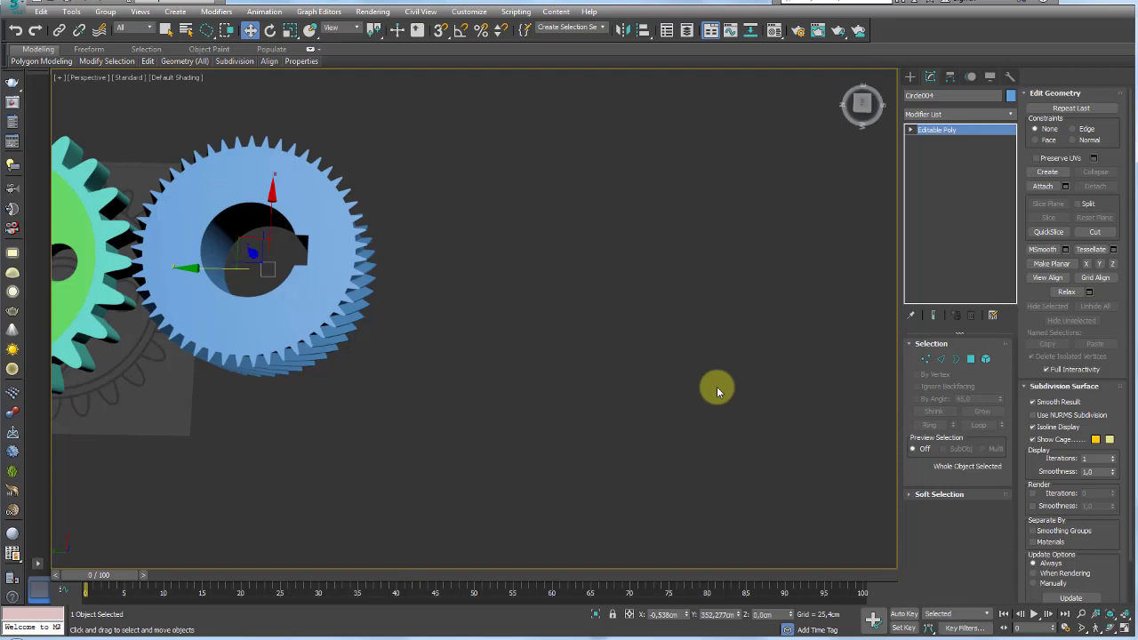
Orbit and shift the 3ds Max view to reframe the blue and green gears.
mouse_move(716, 387)
alt+middle_down()
mouse_move(749, 424)
mouse_move(686, 359)
alt+middle_up()
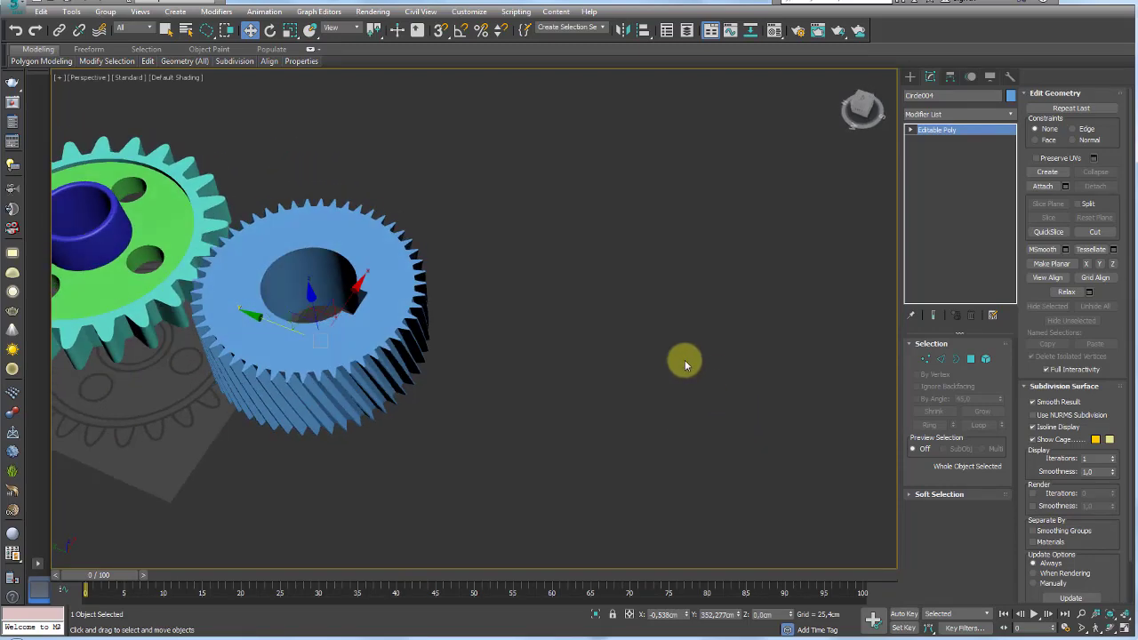
alt+middle_drag(247, 376, 724, 284)
Draw a large 155.294cm-radius circle in the empty space beside the gear.
click(911, 78)
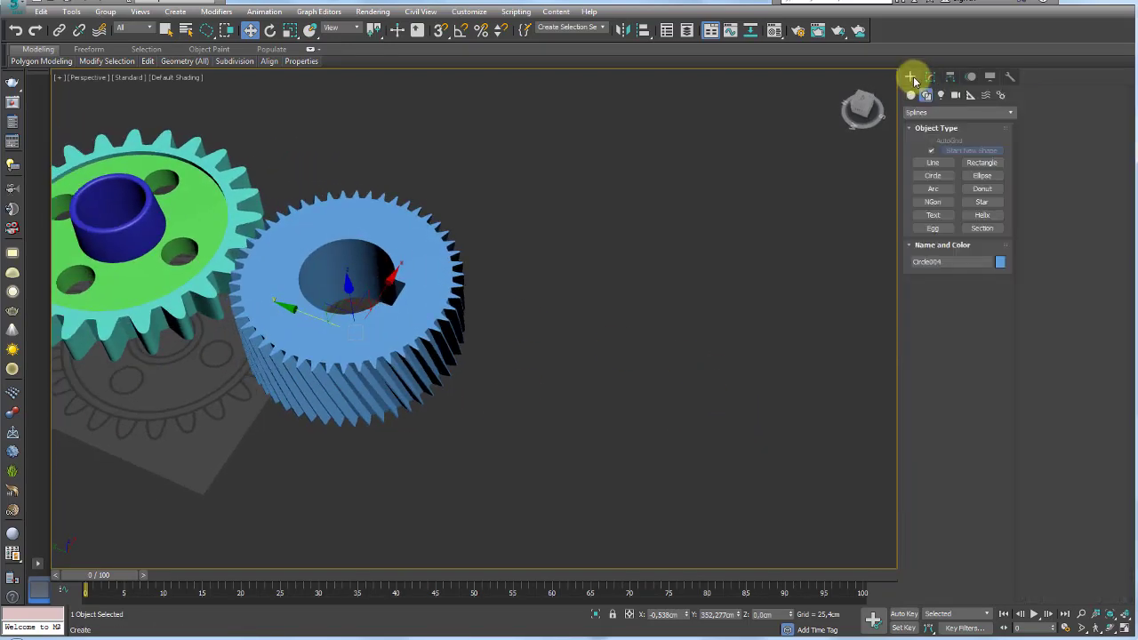
click(925, 94)
click(933, 175)
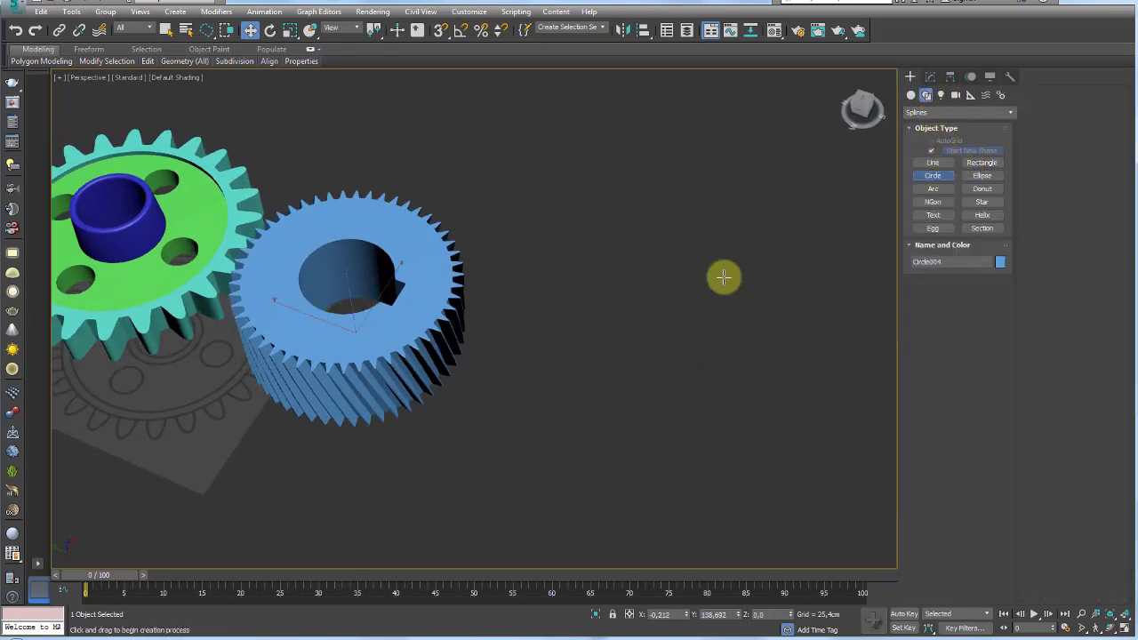
mouse_move(721, 275)
alt+middle_down()
mouse_move(696, 368)
mouse_move(590, 350)
alt+middle_up()
mouse_move(589, 350)
mouse_down()
mouse_move(688, 439)
mouse_move(726, 411)
mouse_up()
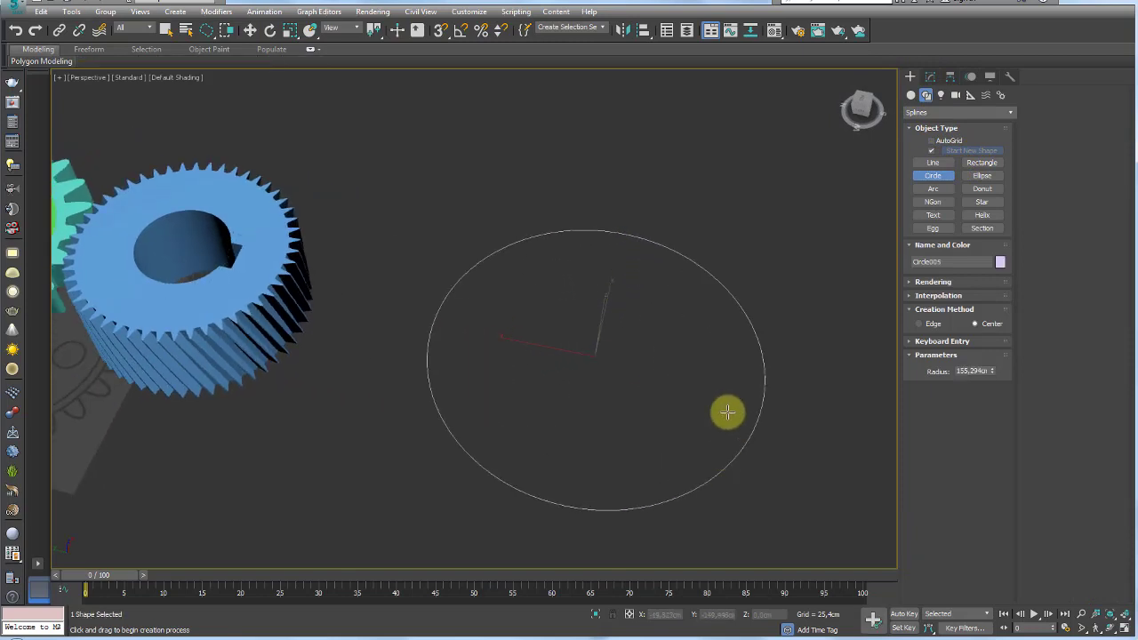
right_click(727, 411)
Copy the circle and shrink the copy to a 57.459cm radius.
click(930, 77)
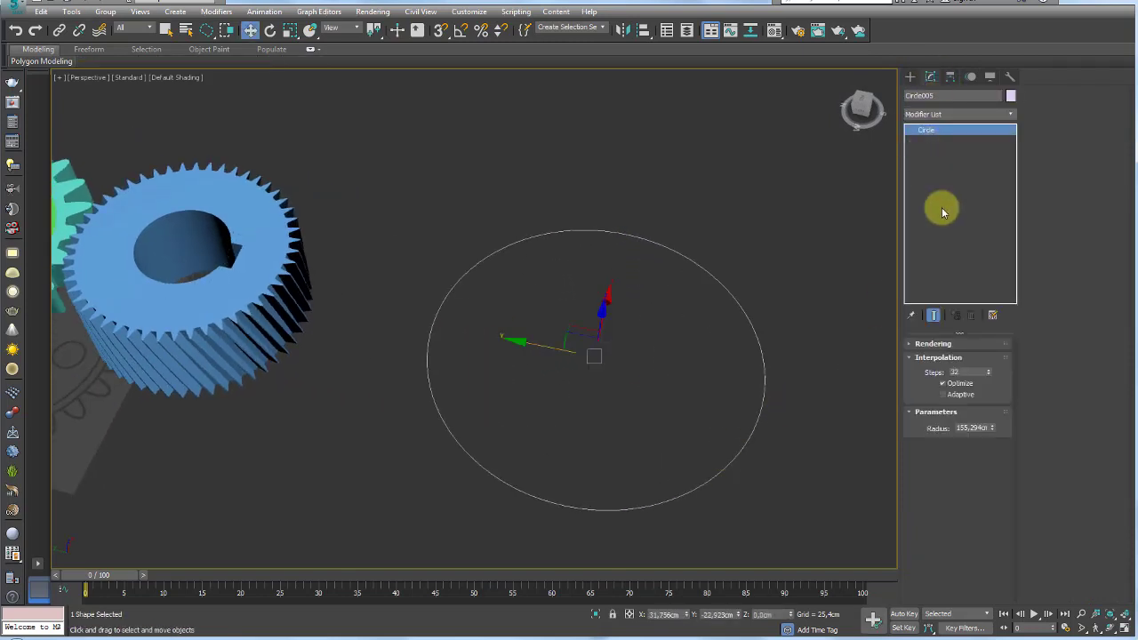
key(ctrl+v)
key(Return)
drag(994, 429, 990, 465)
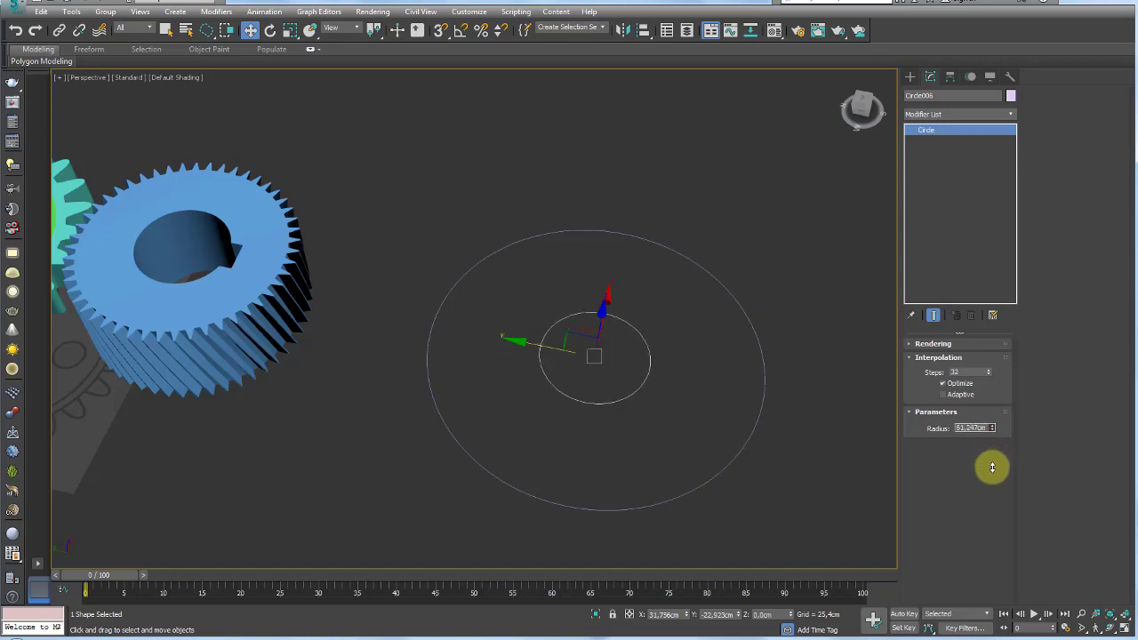
Convert the large circle to an editable spline and attach the small circle to it.
right_click(734, 422)
click(750, 378)
alt+middle_drag(749, 378, 767, 389)
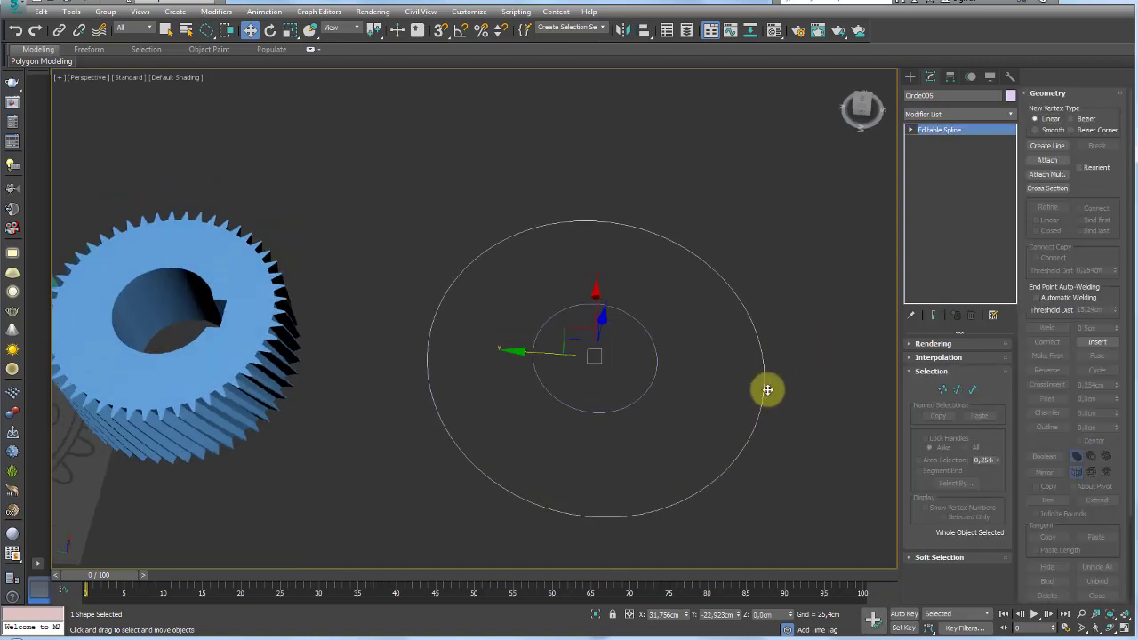
click(1050, 160)
click(651, 332)
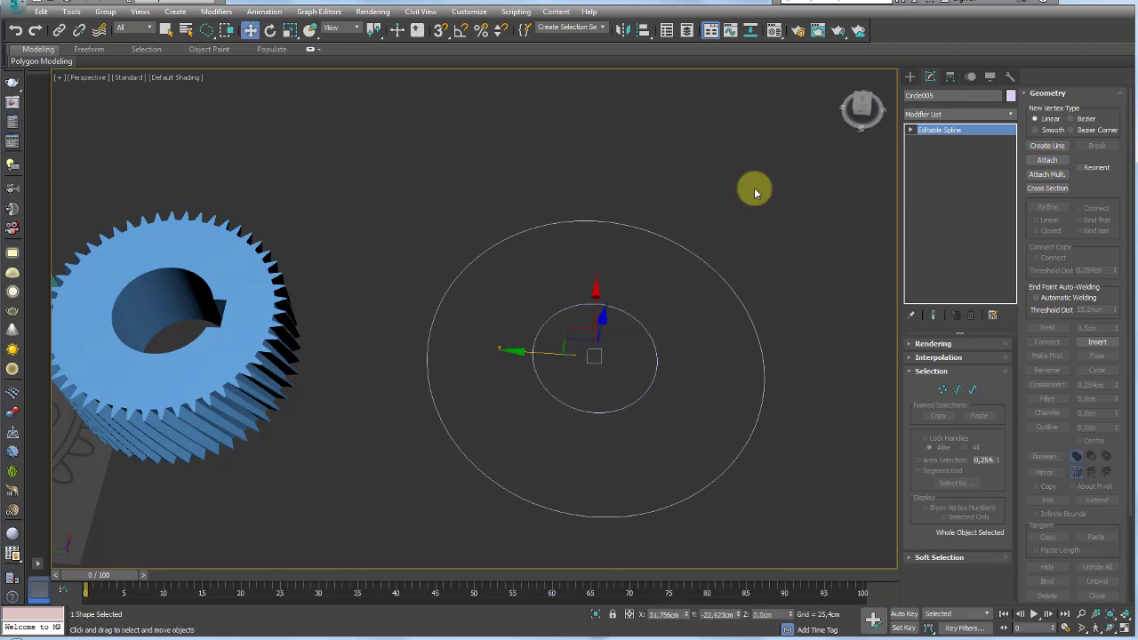
click(909, 76)
Draw a small rectangle, centre it on the circles and move it up to the outer rim.
click(981, 163)
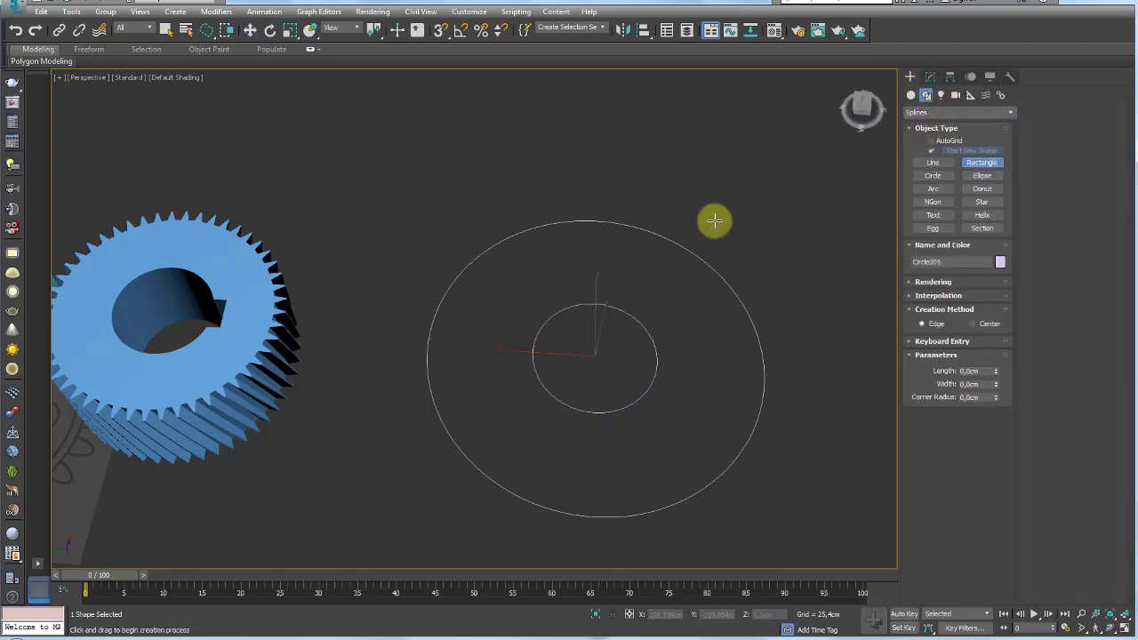
key(f)
key(shift+z)
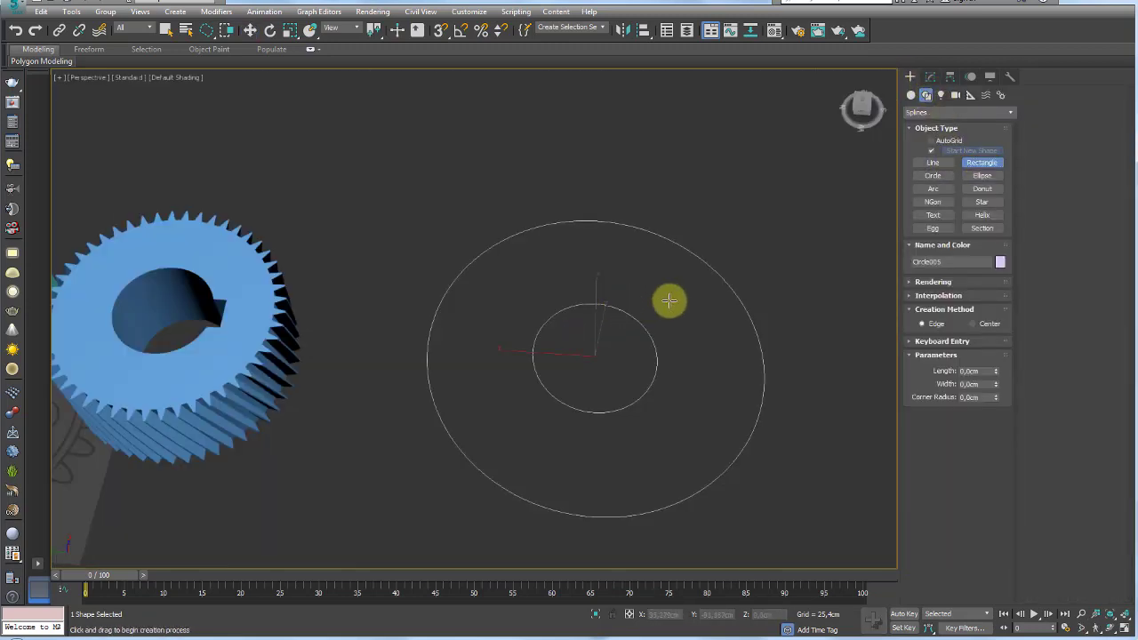
drag(706, 302, 711, 320)
key(alt+a)
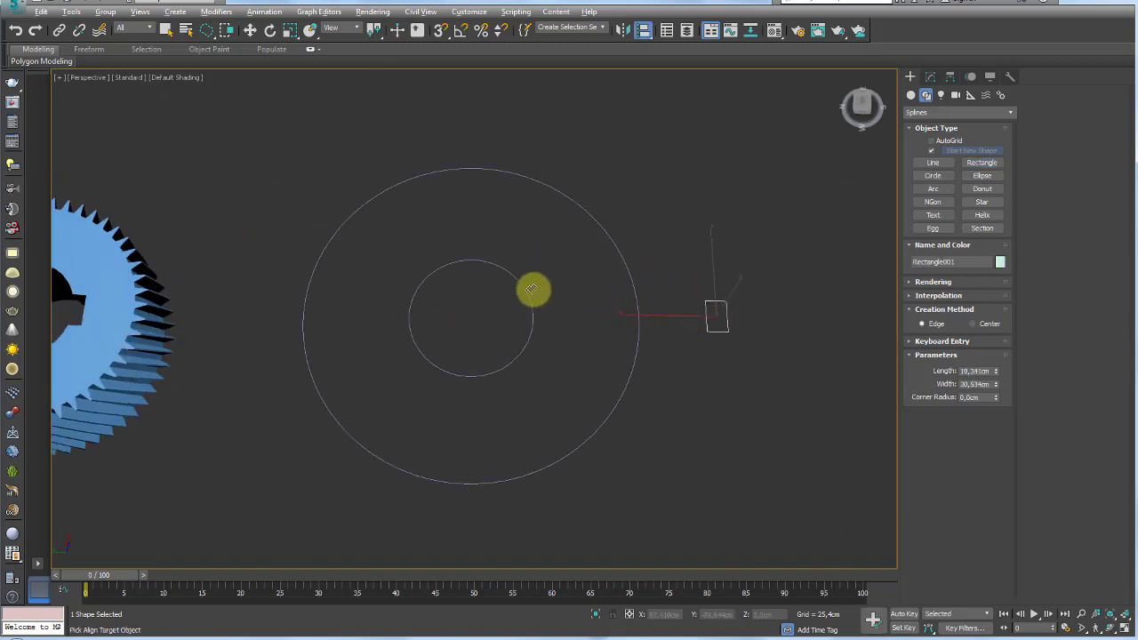
click(530, 288)
click(589, 419)
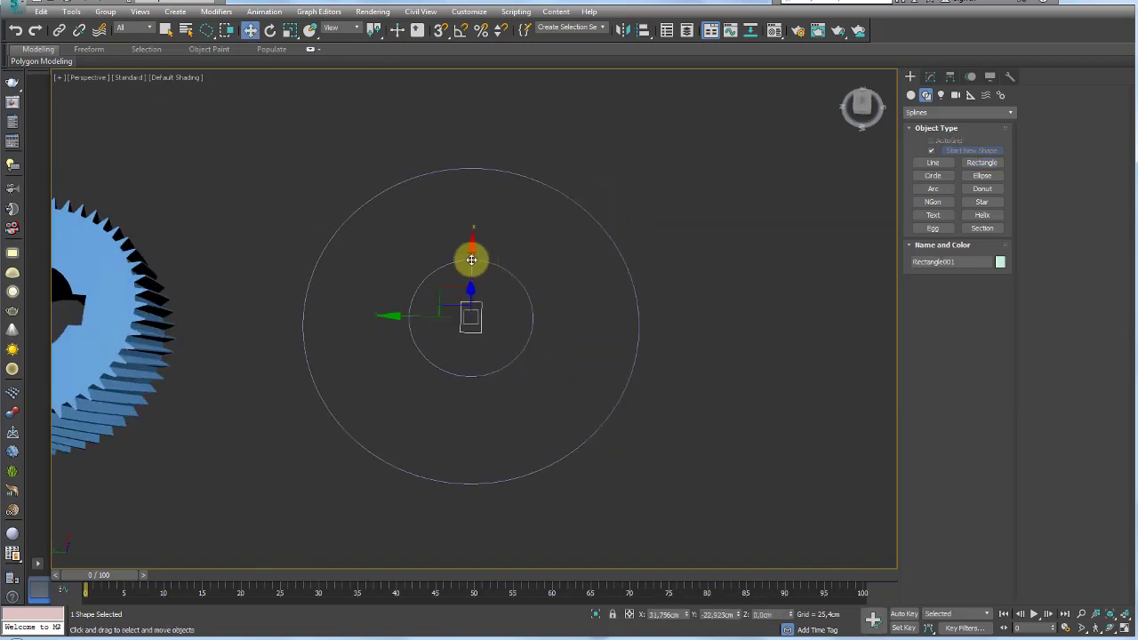
drag(471, 259, 471, 105)
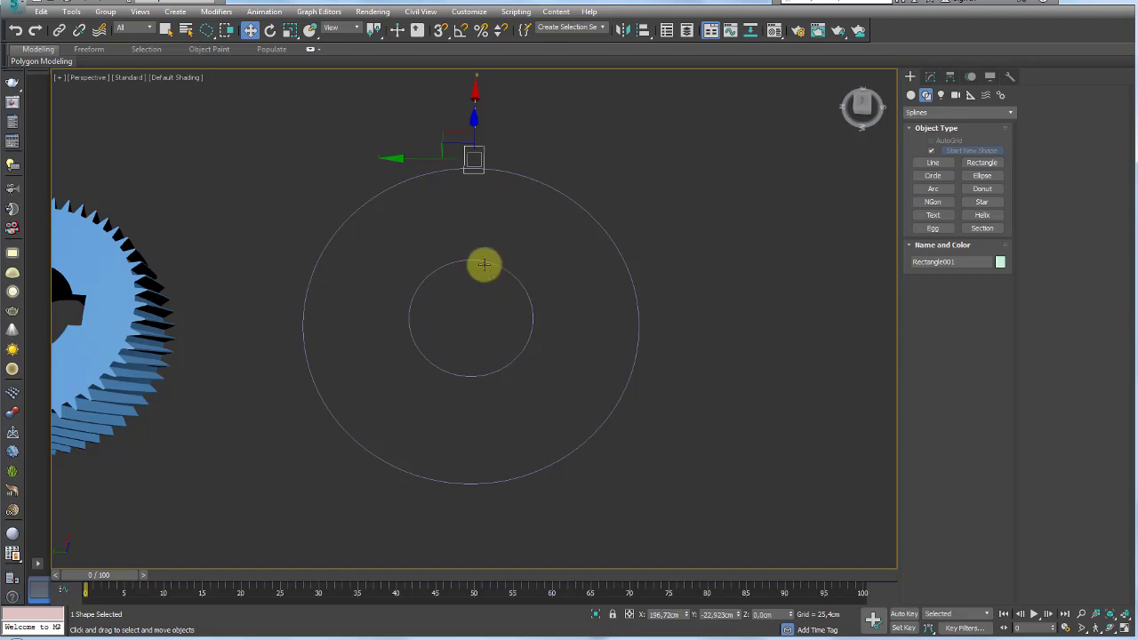
scroll(561, 231, up, 2)
scroll(606, 288, up, 2)
Convert the rectangle to an editable spline and change its four vertices' tangent type.
right_click(615, 327)
click(729, 507)
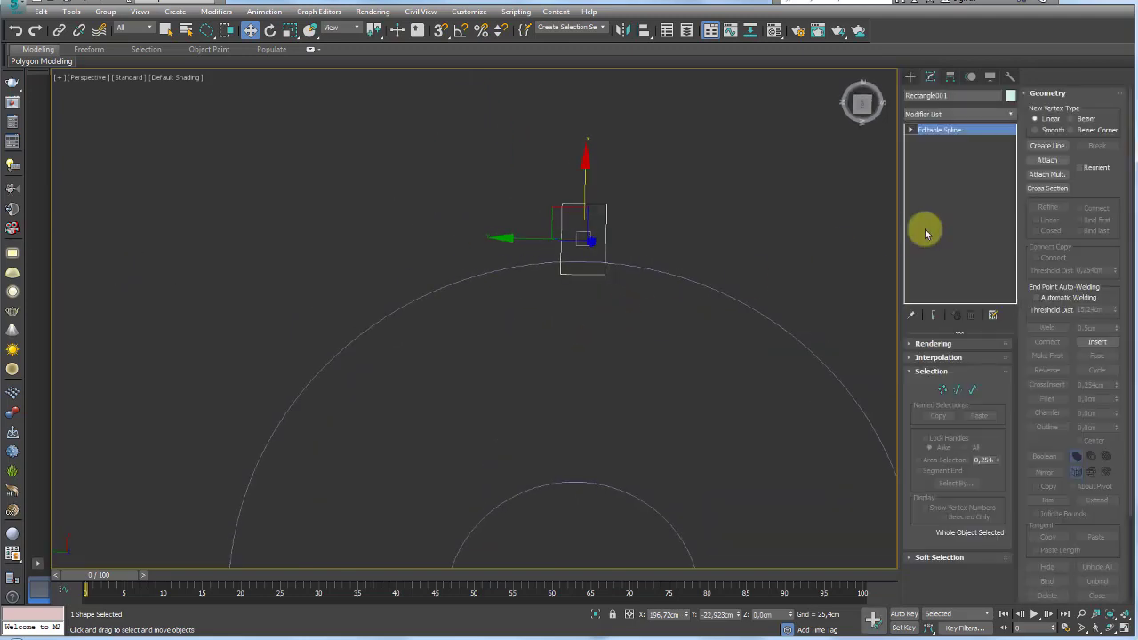
click(943, 389)
click(562, 272)
drag(478, 323, 540, 309)
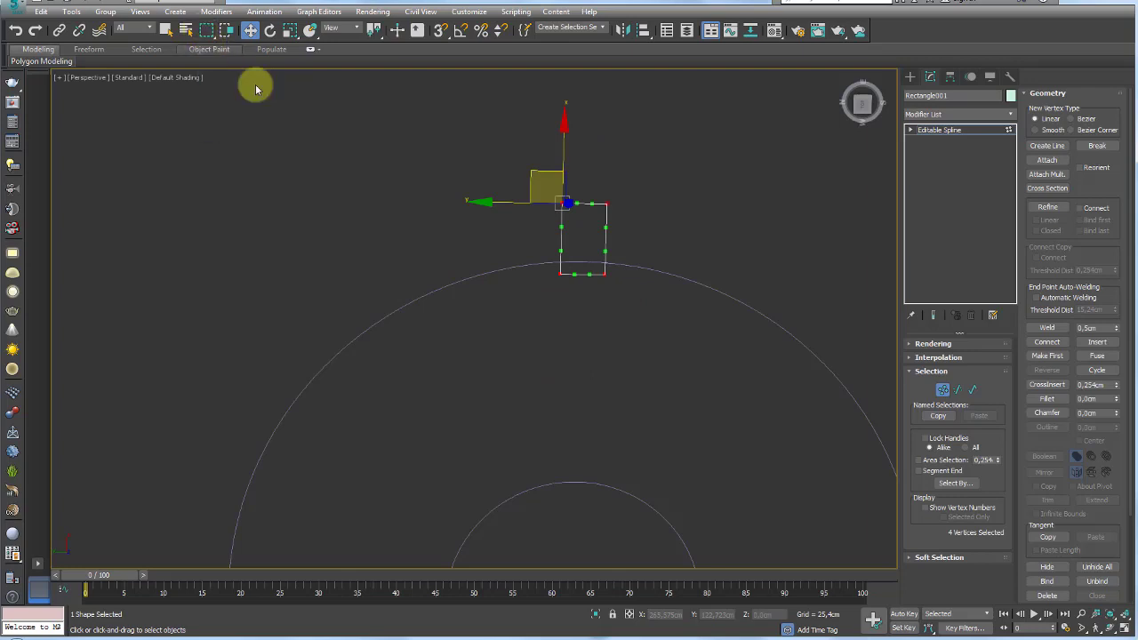
right_click(598, 203)
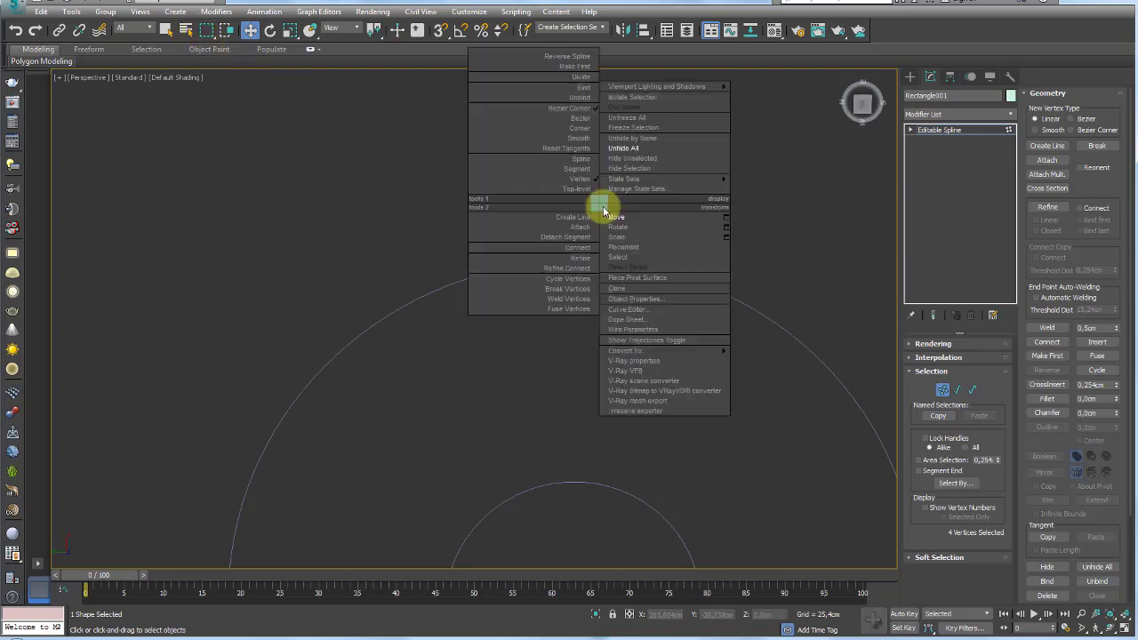
click(582, 130)
Scale the top vertices inward and lower them slightly to taper a trapezoid tooth.
drag(516, 187, 640, 222)
key(e)
key(r)
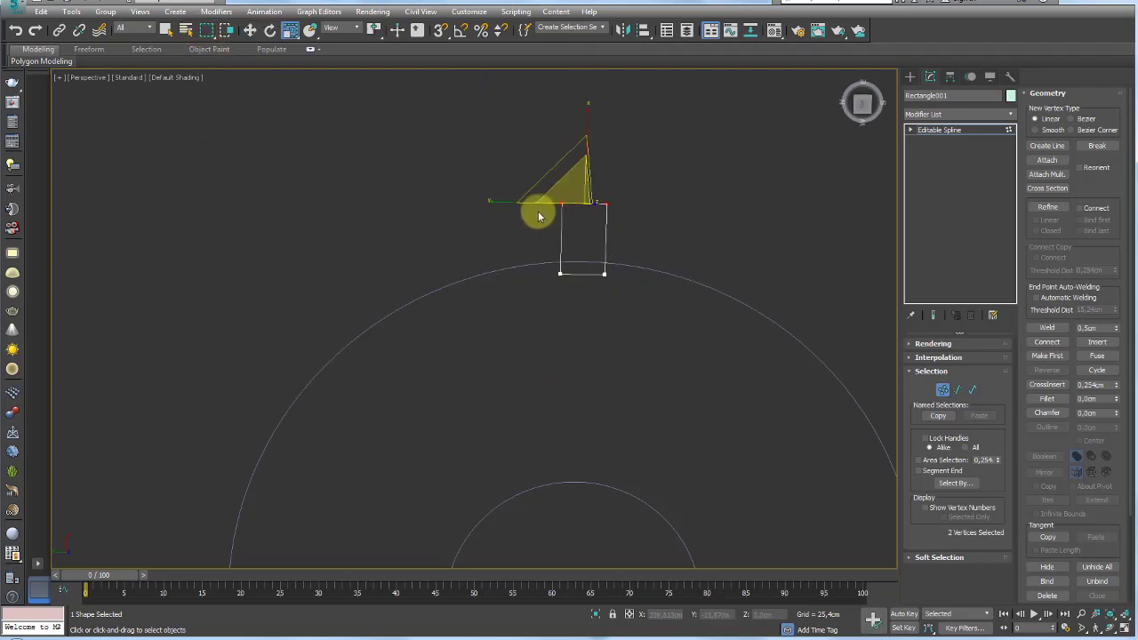
drag(498, 203, 587, 208)
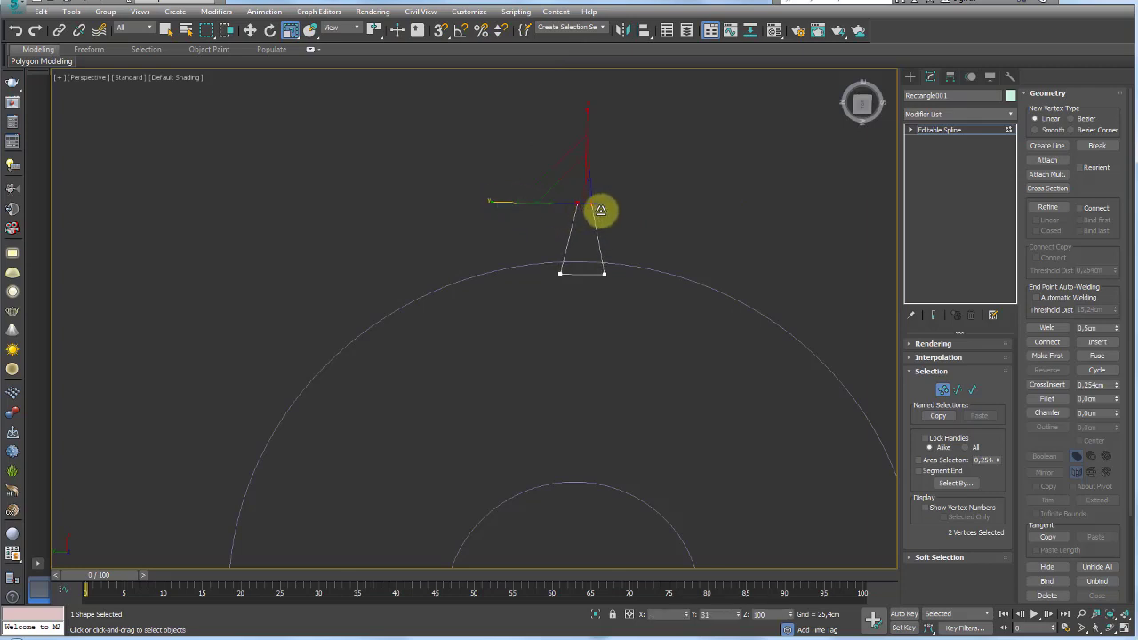
drag(636, 267, 505, 282)
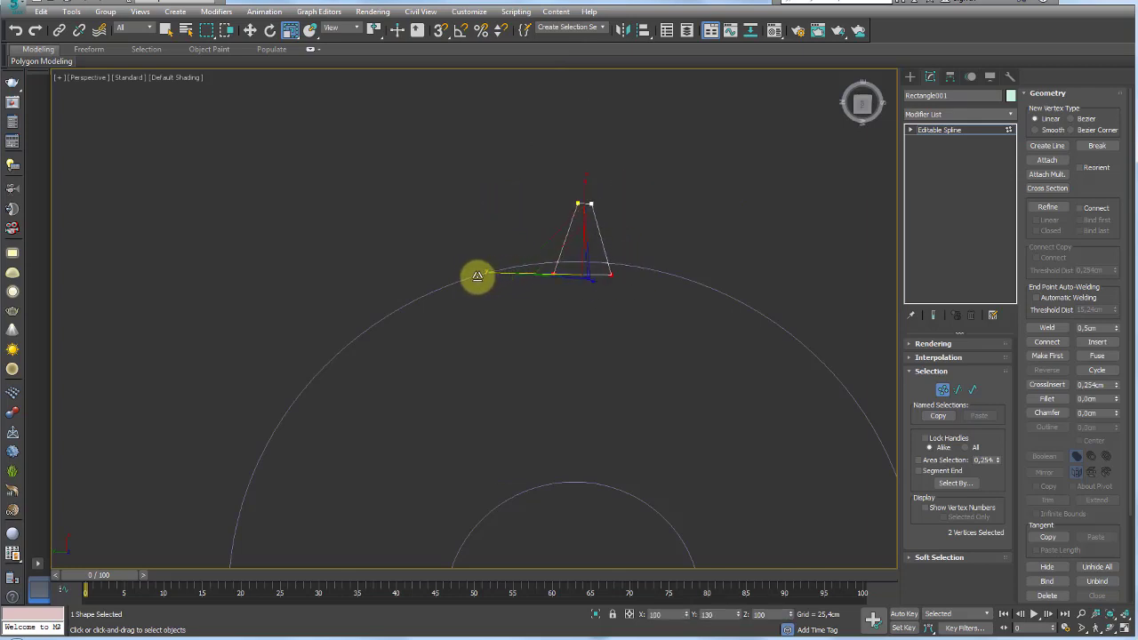
click(587, 204)
key(w)
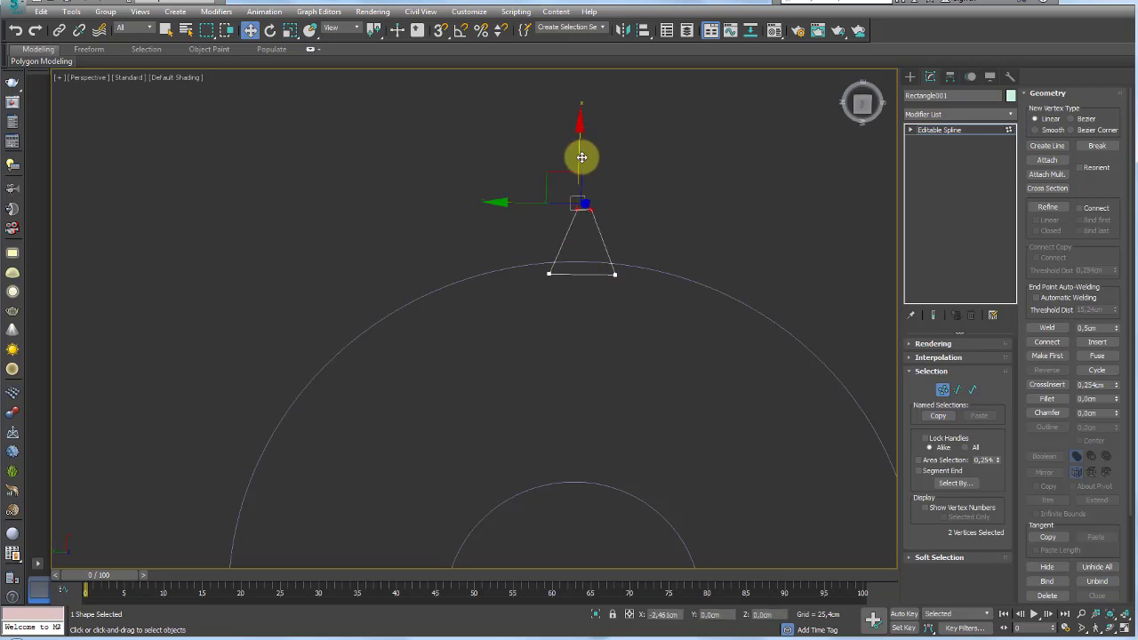
drag(582, 157, 581, 175)
mouse_move(669, 241)
mouse_down()
mouse_move(541, 285)
mouse_move(950, 98)
mouse_up()
key(r)
click(943, 131)
scroll(711, 236, down, 5)
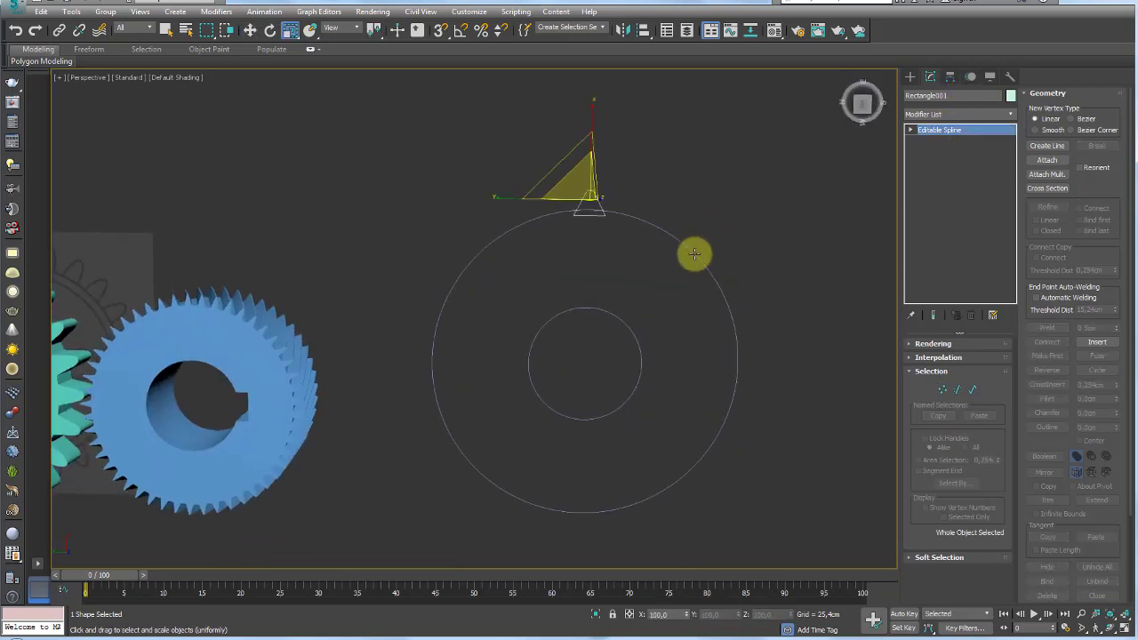
Align the tooth rectangle's pivot to the centre of the outer circle with Affect Pivot Only.
click(950, 77)
click(958, 162)
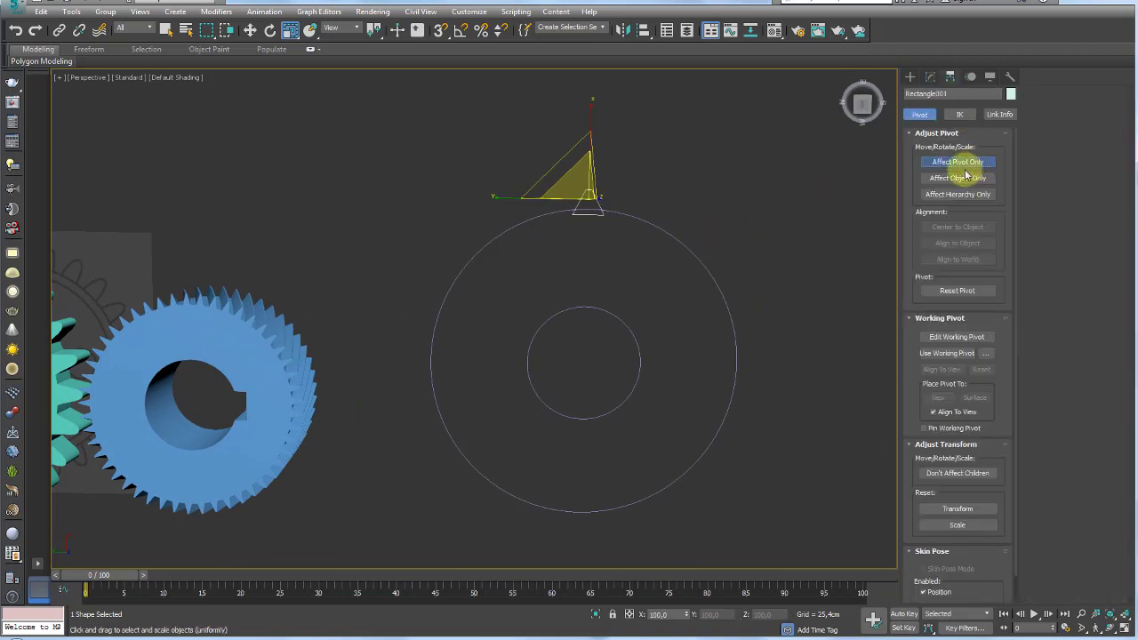
click(701, 263)
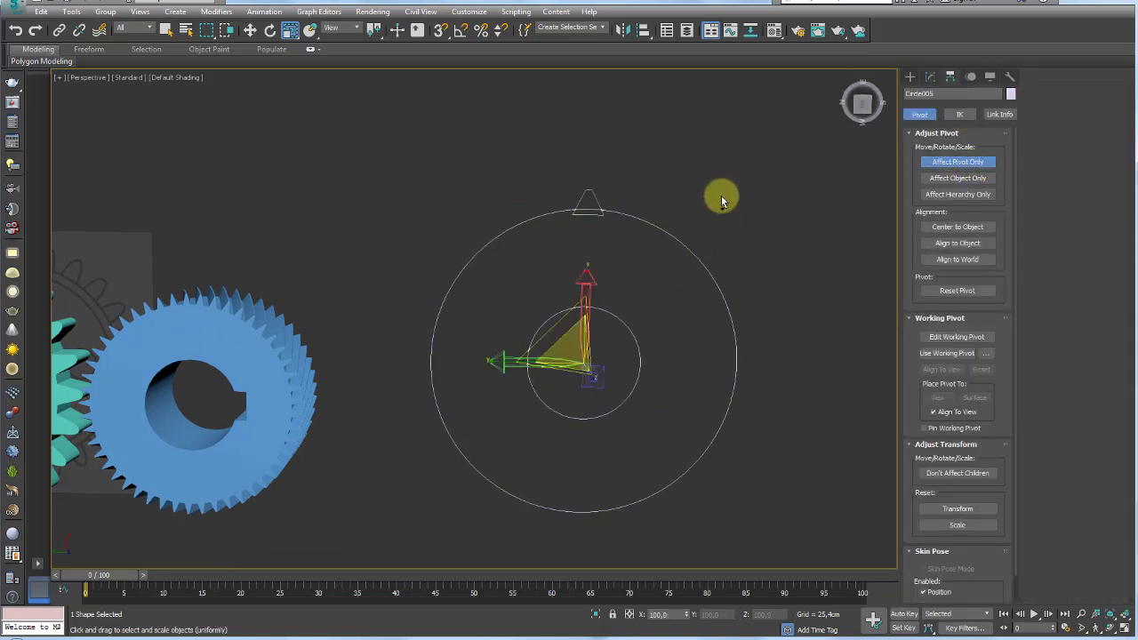
key(ctrl+z)
key(w)
key(alt+a)
click(693, 249)
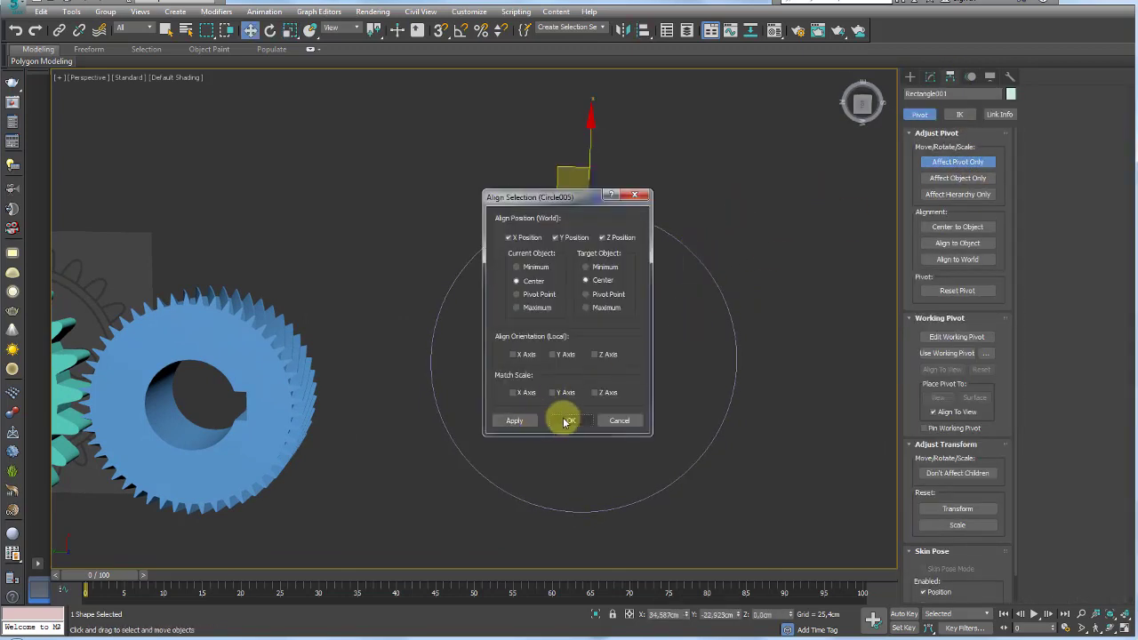
click(571, 421)
scroll(774, 294, up, 3)
click(956, 162)
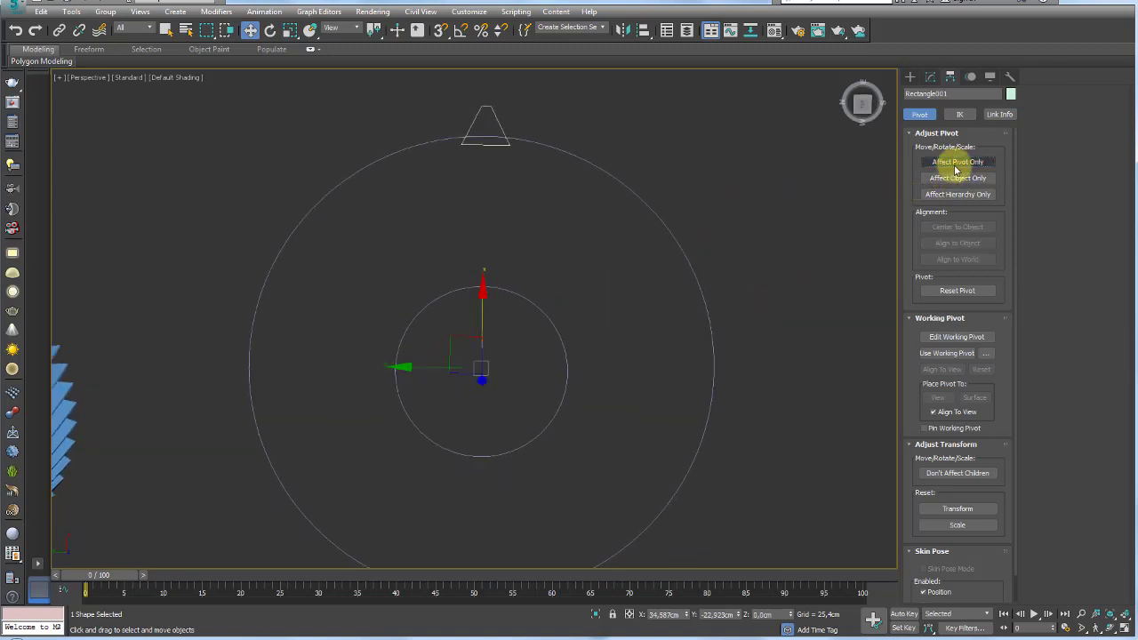
Array the tooth 360° around Z with a count of 21 around the circle's rim.
click(732, 365)
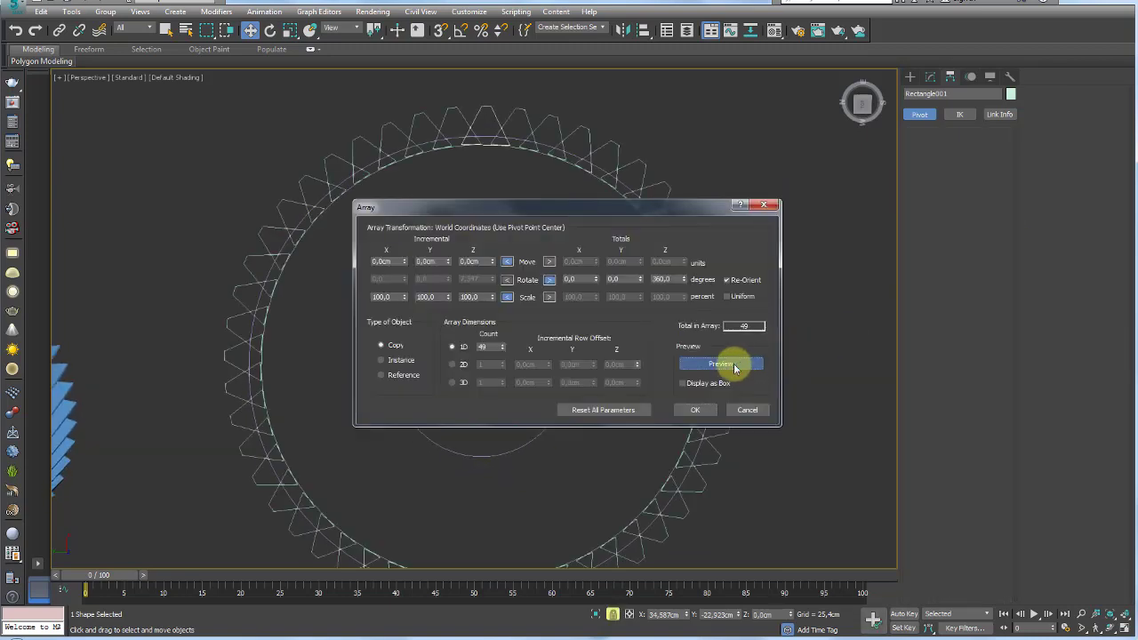
drag(534, 207, 760, 163)
drag(728, 301, 736, 323)
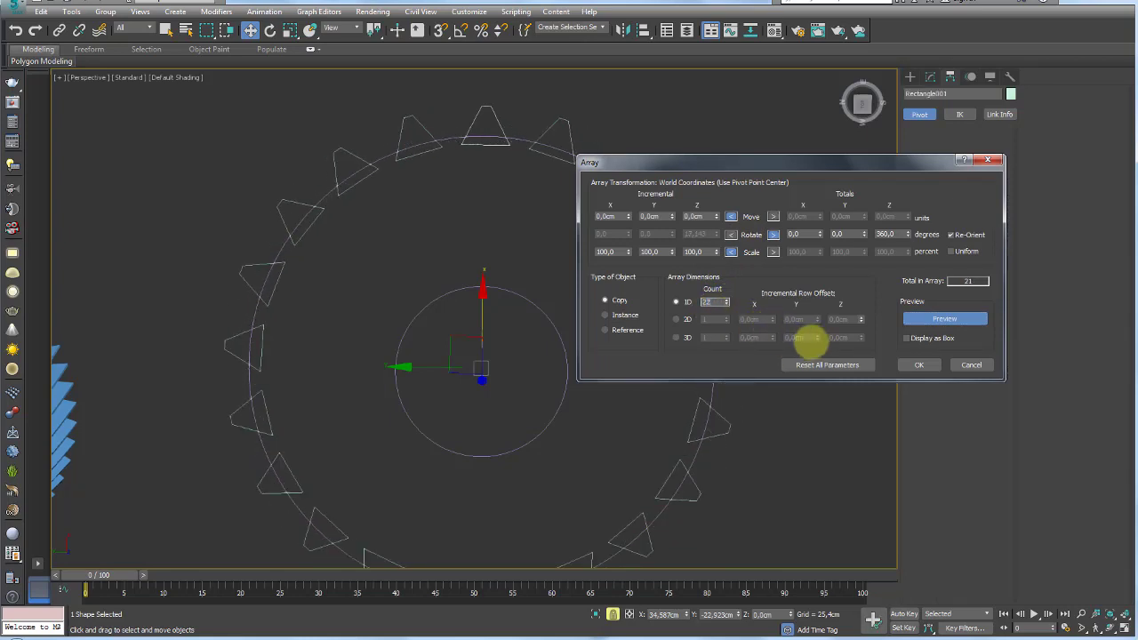
click(918, 364)
scroll(673, 309, down, 5)
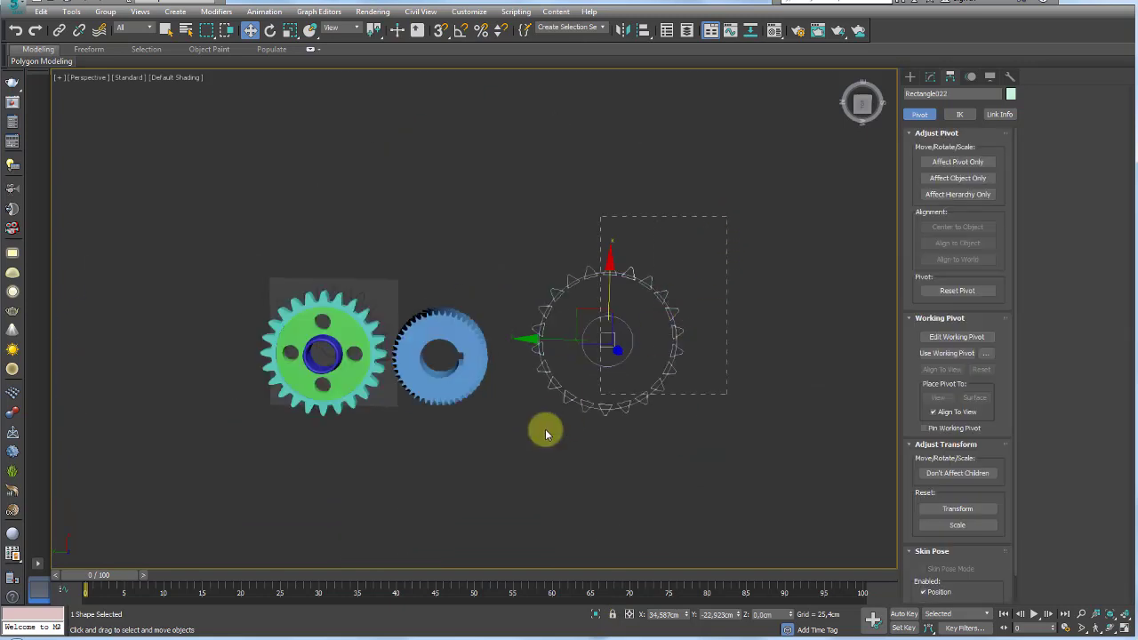
Isolate the gear shapes and attach all tooth rectangles to the outer circle Circle005.
key(ctrl+q)
click(593, 613)
click(731, 464)
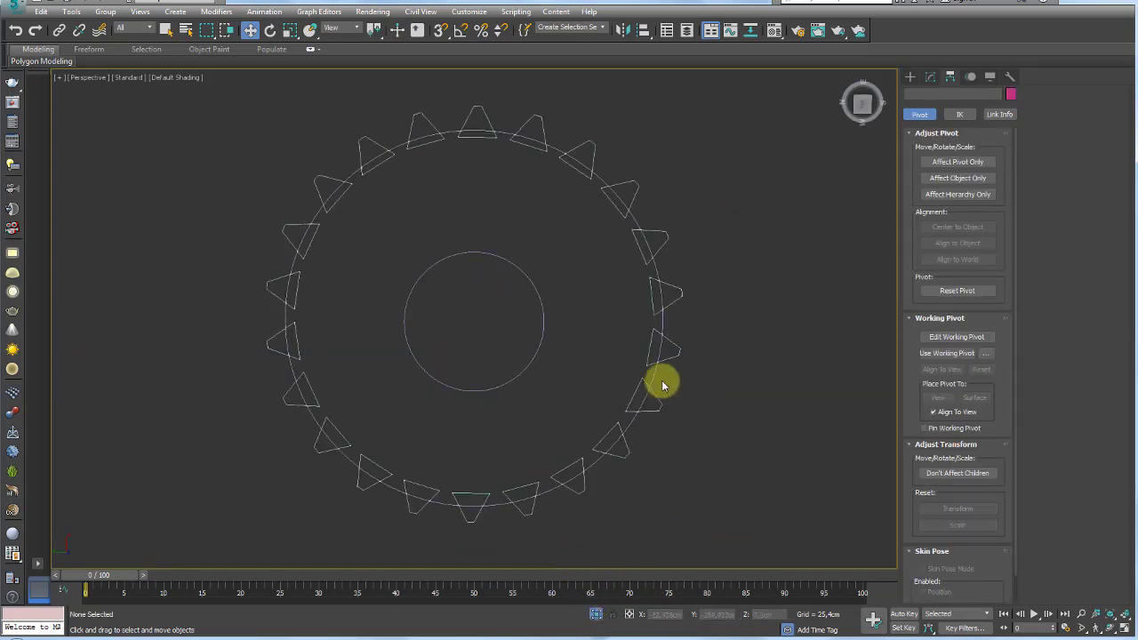
click(654, 374)
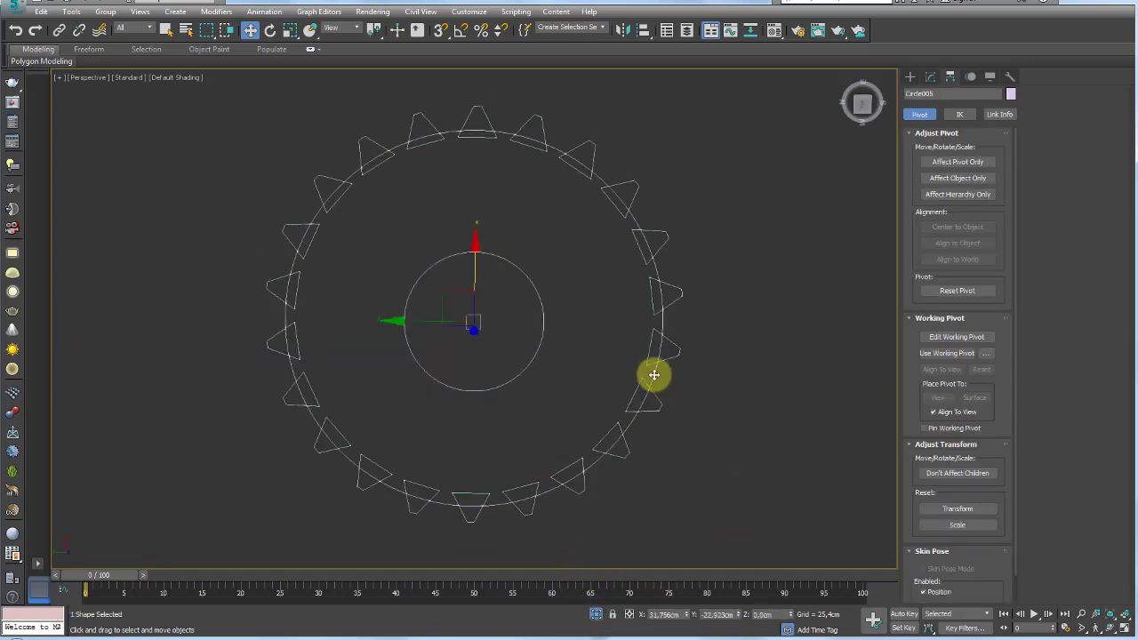
click(930, 76)
click(1057, 176)
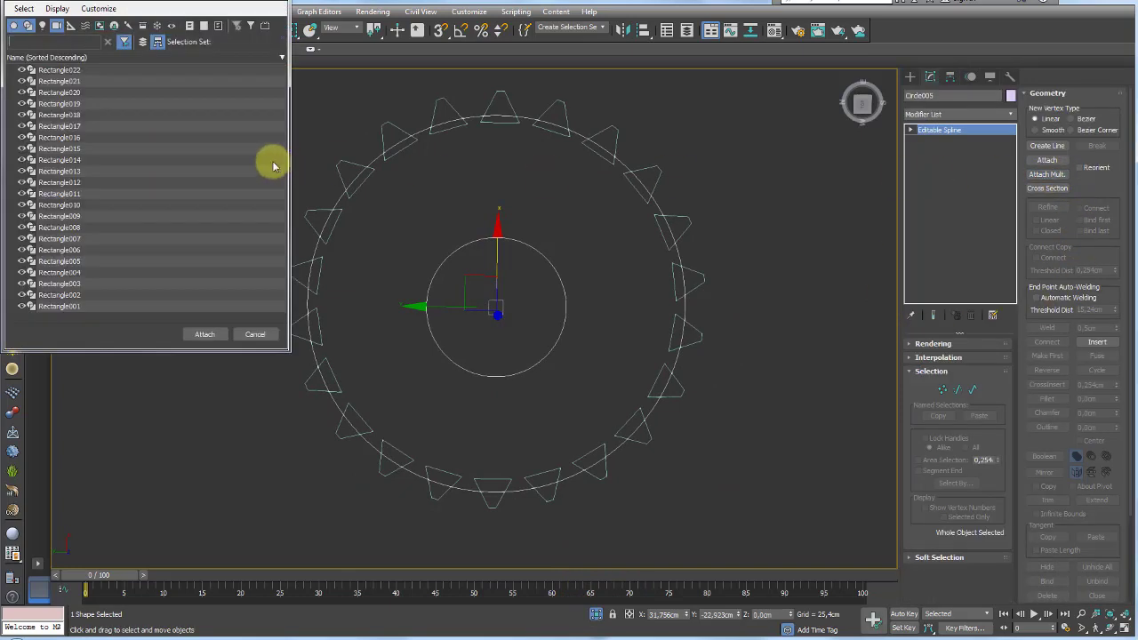
key(ctrl+a)
click(201, 334)
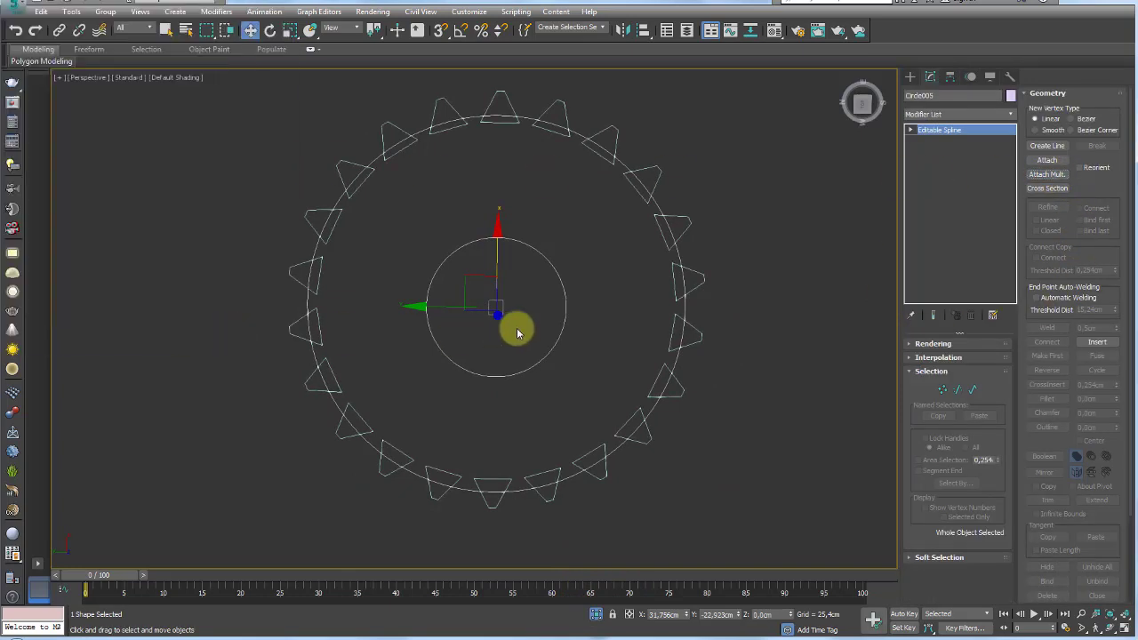
In Spline mode, trim away the overlapping outer-circle arcs beneath every tooth around the ring.
click(966, 393)
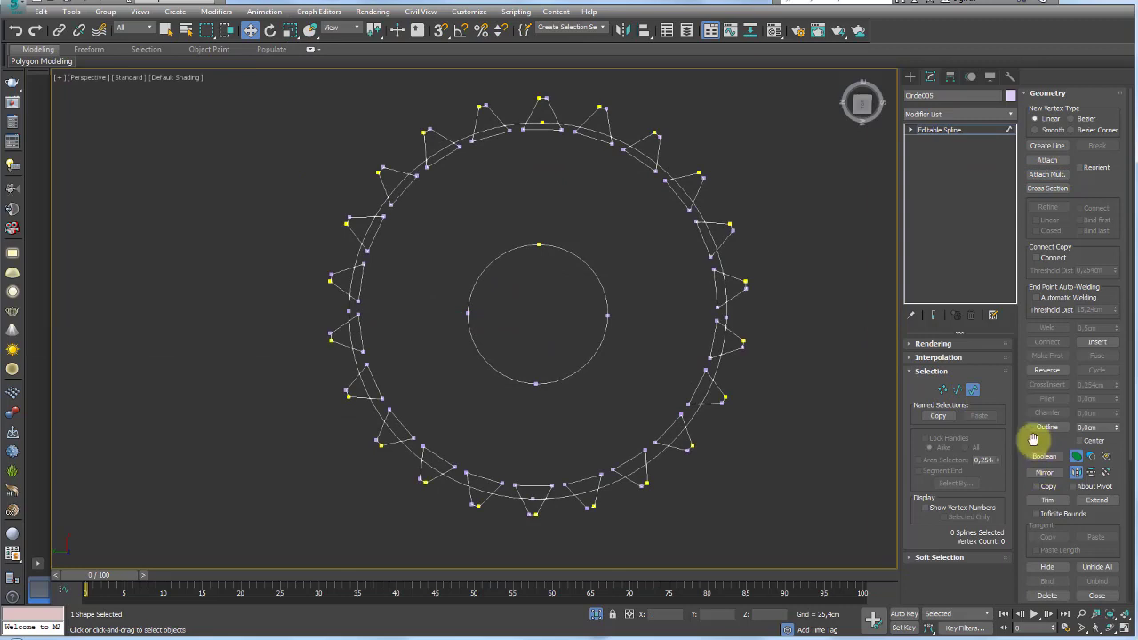
scroll(1035, 434, down, 3)
scroll(1045, 514, down, 2)
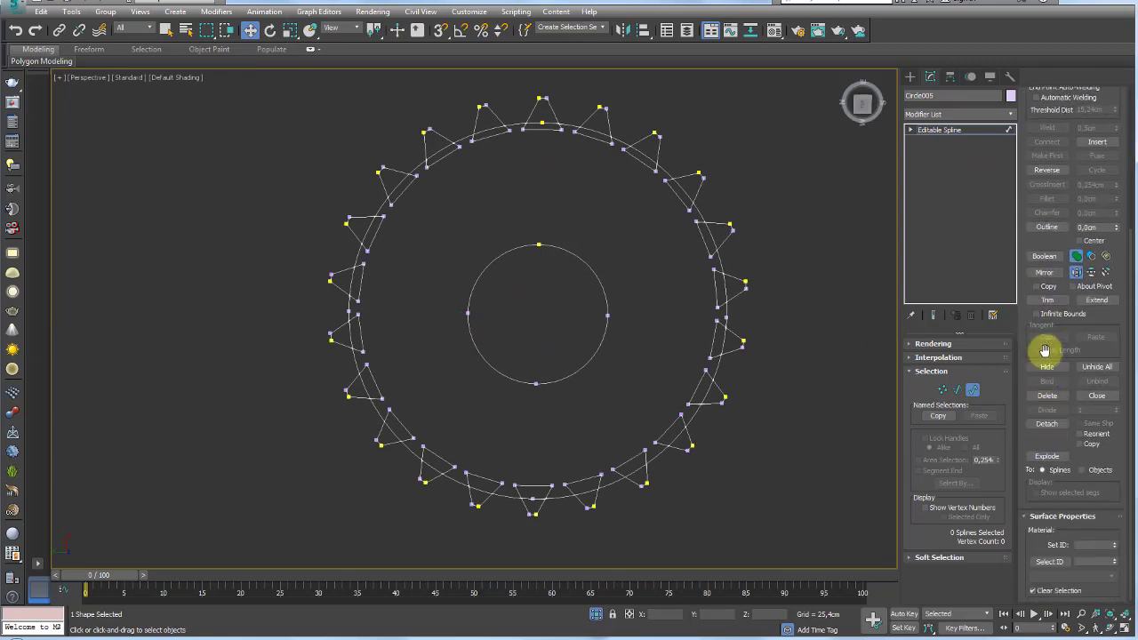
click(1051, 304)
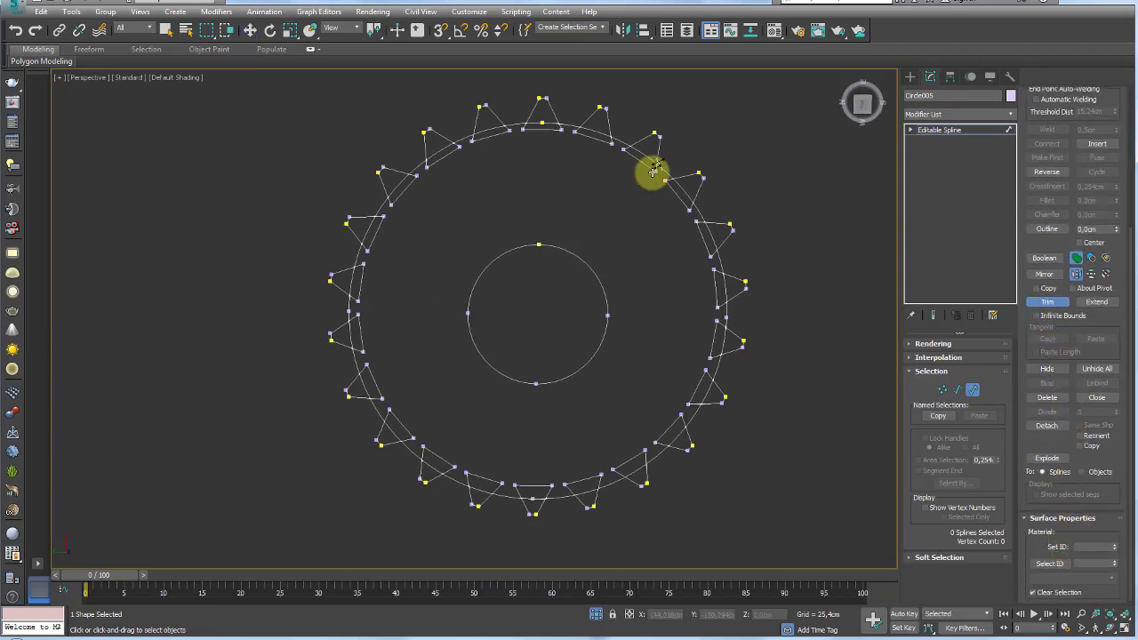
click(542, 122)
click(487, 131)
click(400, 182)
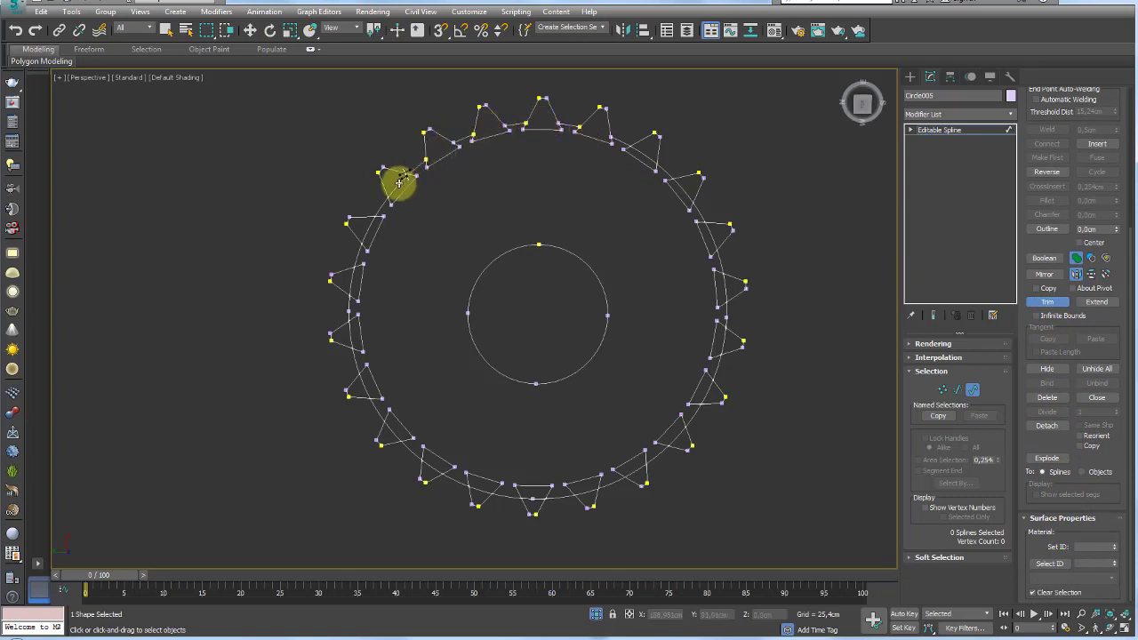
click(382, 245)
click(348, 277)
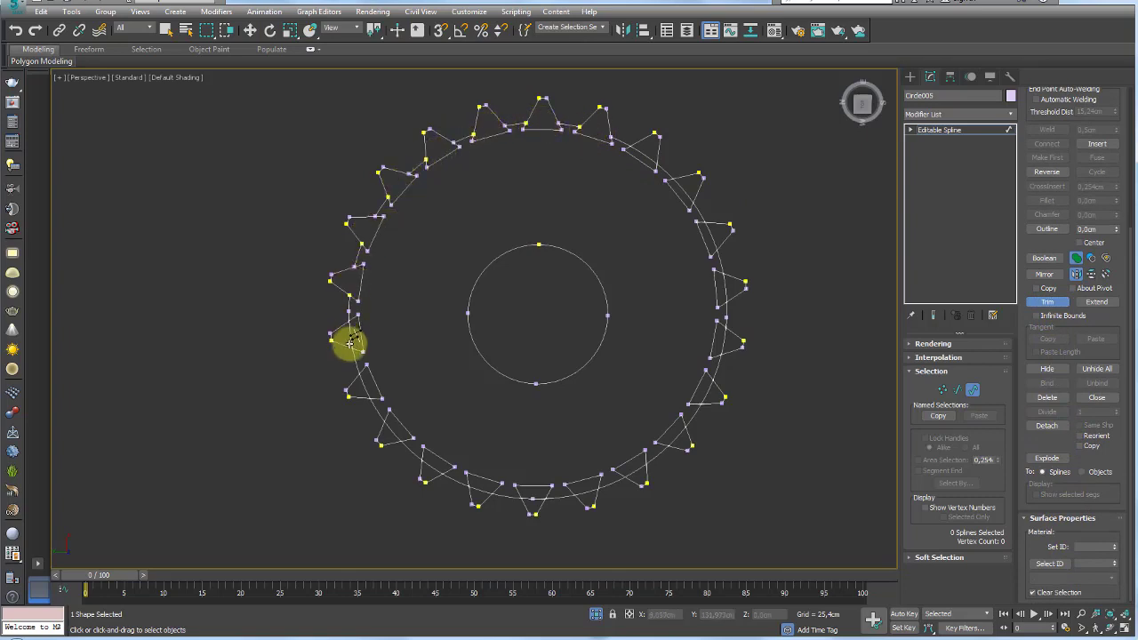
click(356, 384)
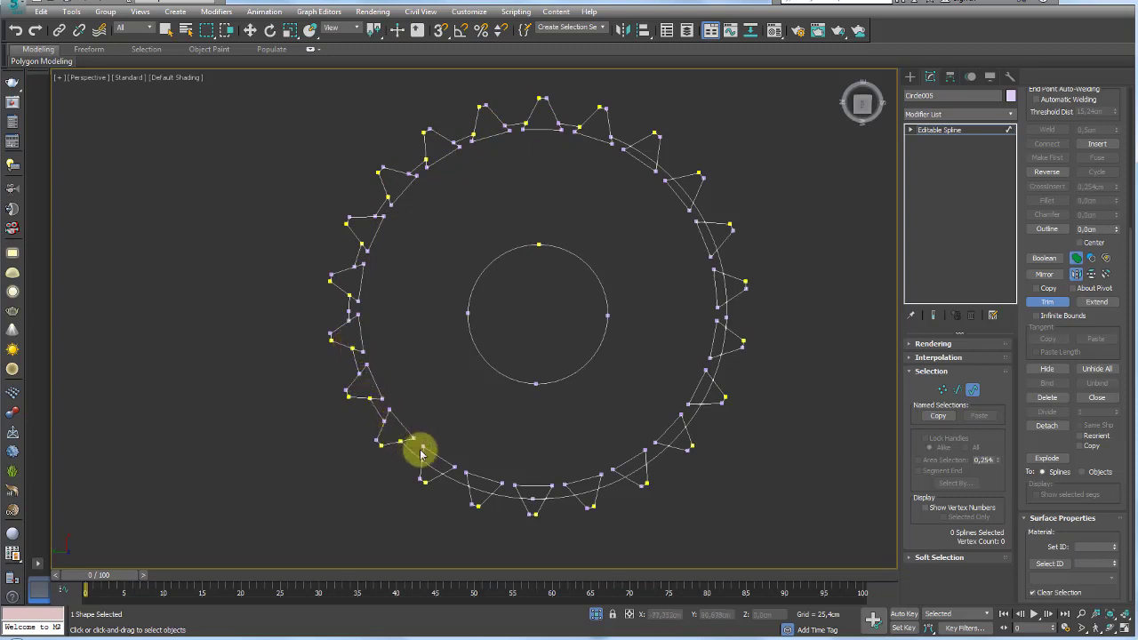
click(480, 491)
click(541, 499)
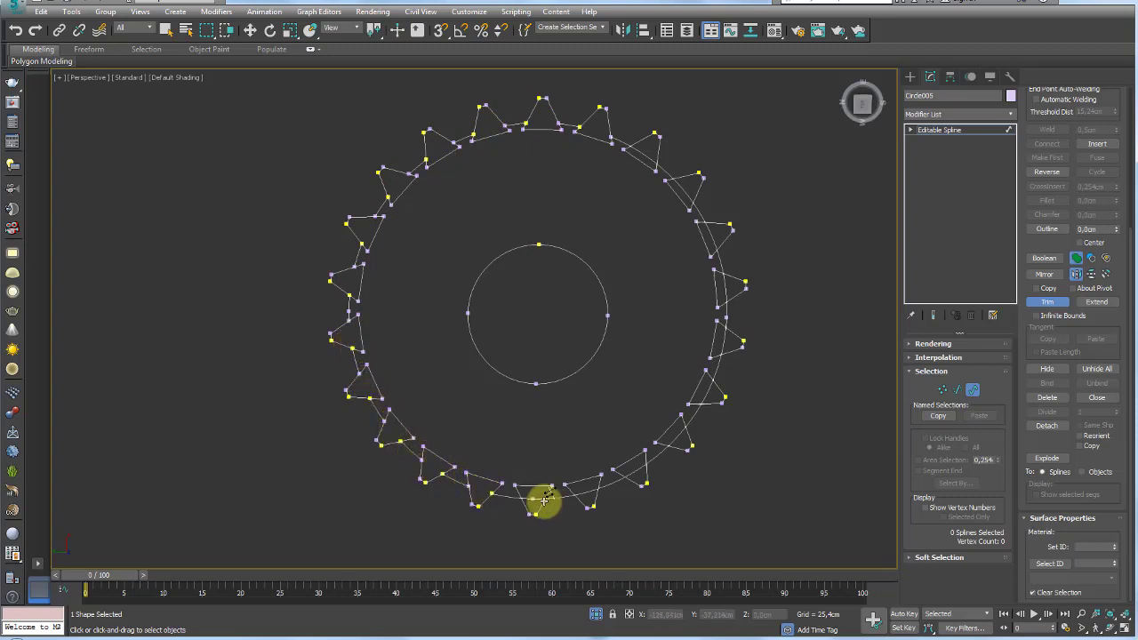
click(569, 495)
mouse_move(589, 492)
mouse_down()
mouse_move(645, 471)
mouse_move(718, 254)
mouse_move(481, 134)
mouse_move(409, 429)
mouse_up()
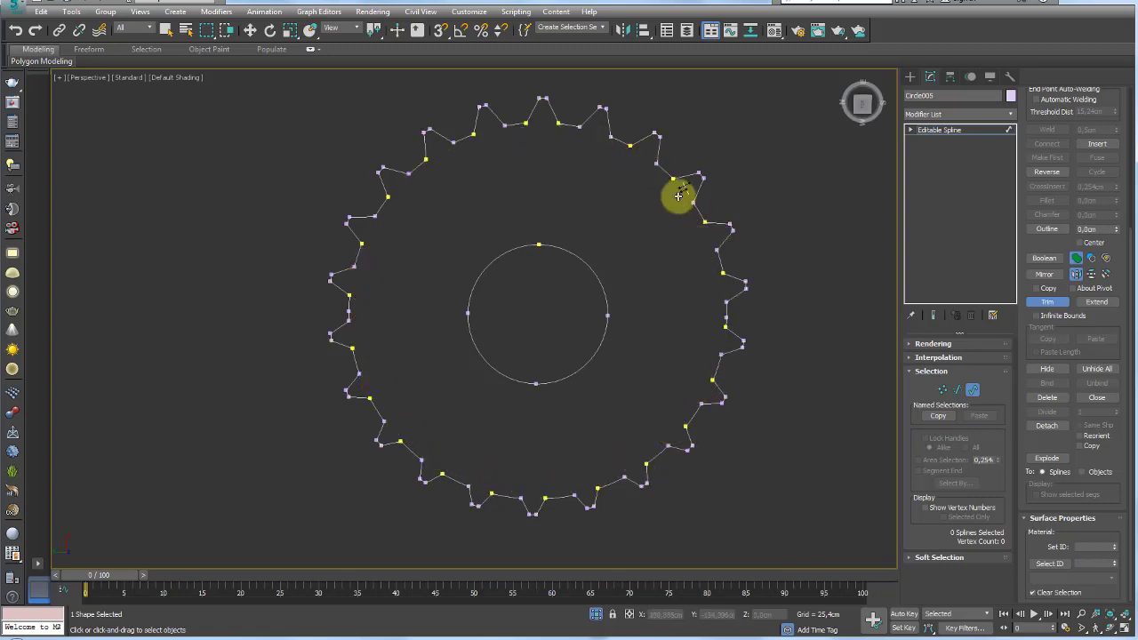
right_click(671, 202)
scroll(660, 216, down, 4)
Select all vertices of the gear outline and weld them together.
click(943, 389)
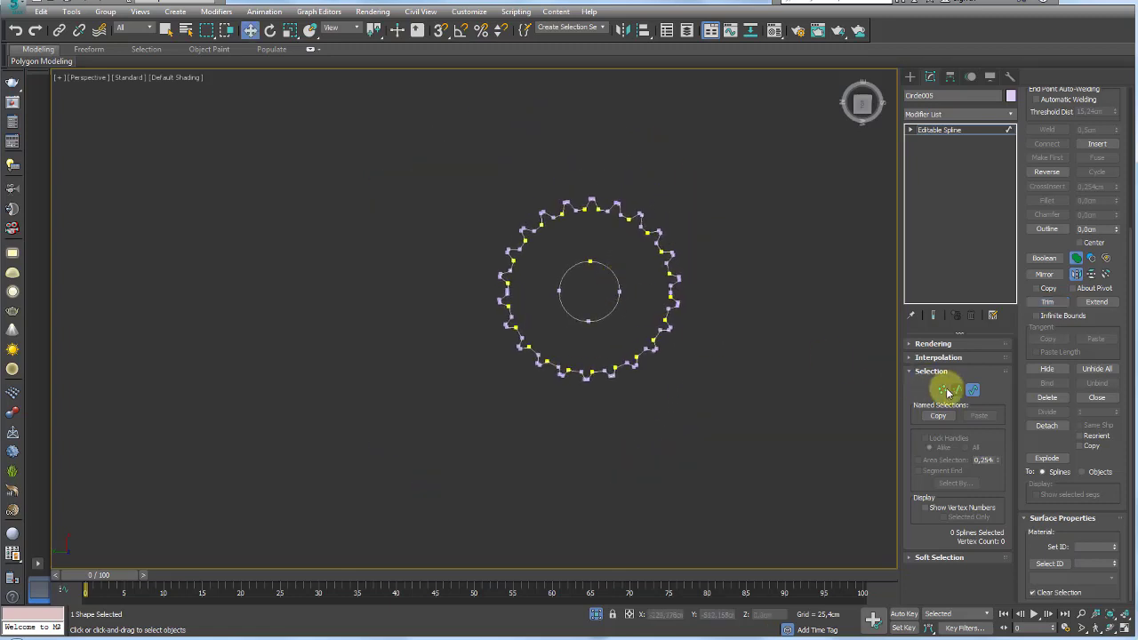
drag(773, 150, 454, 430)
scroll(718, 371, up, 3)
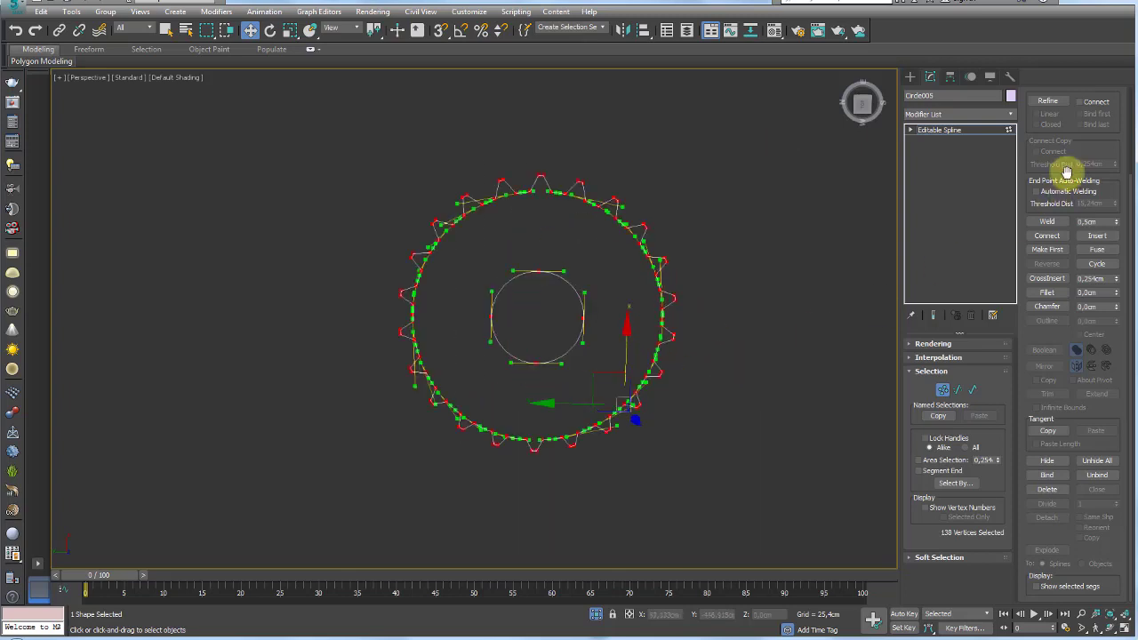
drag(1080, 142, 1080, 248)
click(1049, 325)
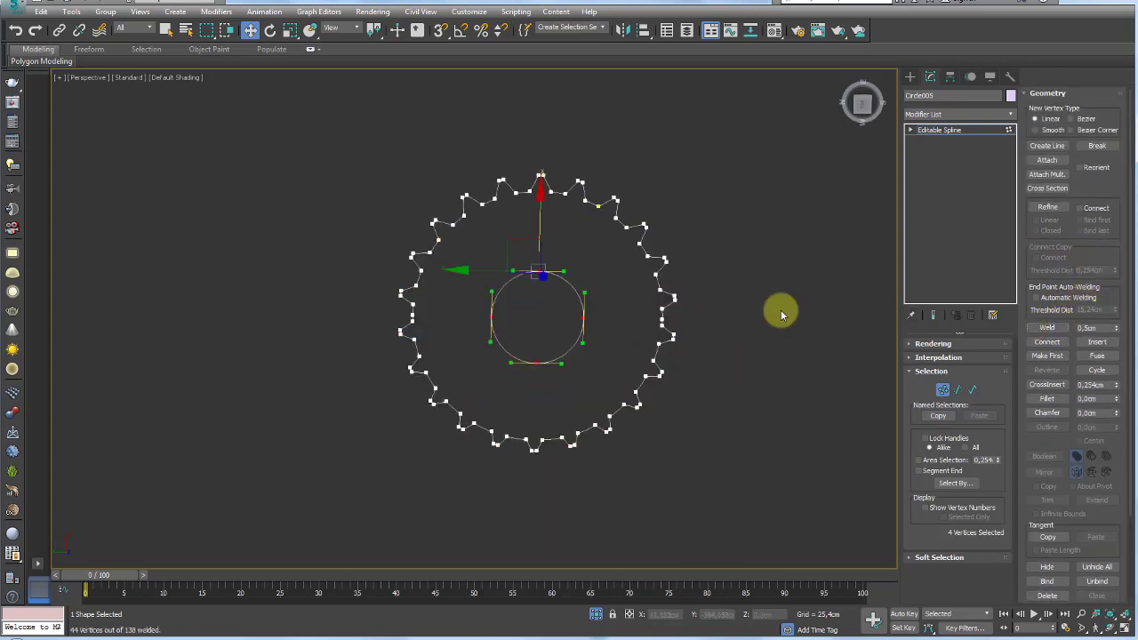
click(953, 131)
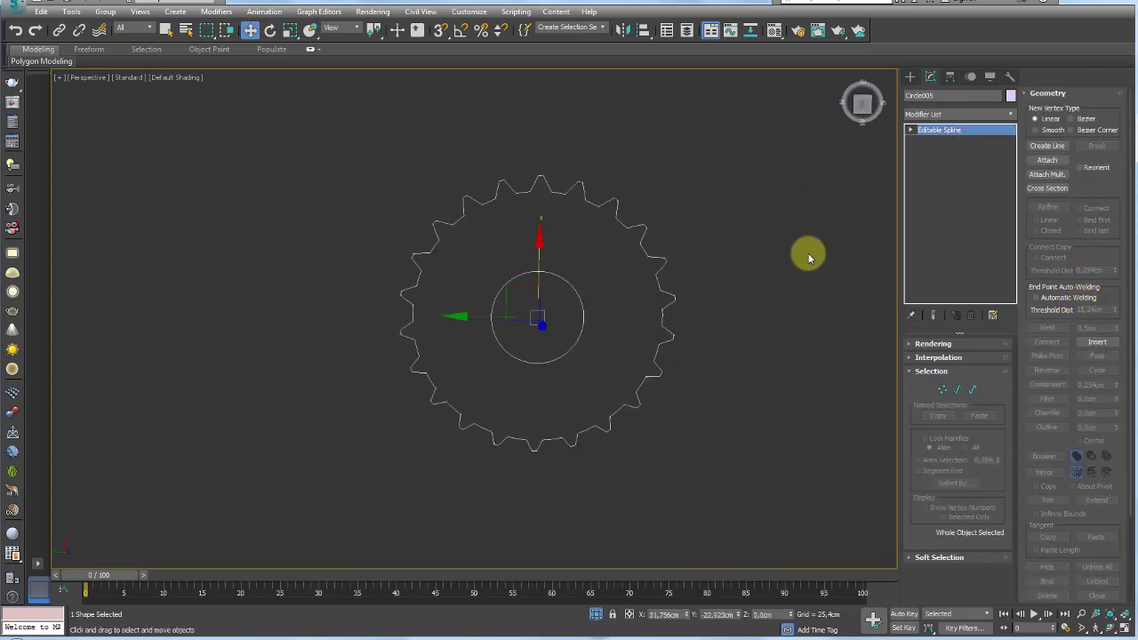
Add an Extrude modifier with Amount 100.33cm to make the outline a solid gear.
click(1009, 115)
drag(1011, 140, 1011, 170)
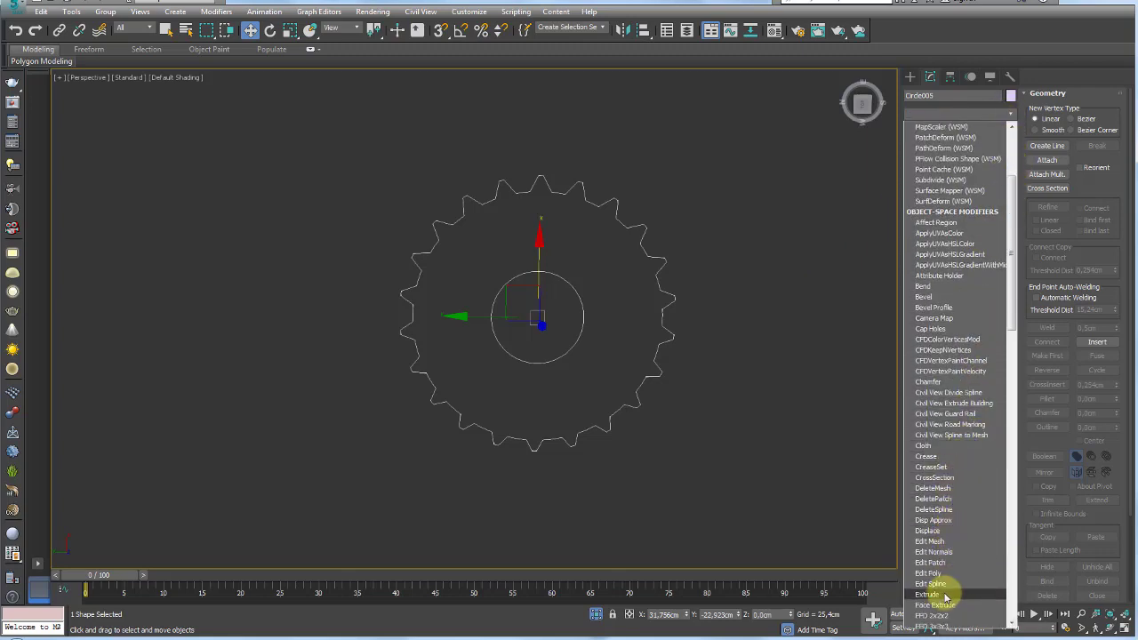
click(929, 594)
alt+middle_drag(768, 391, 768, 348)
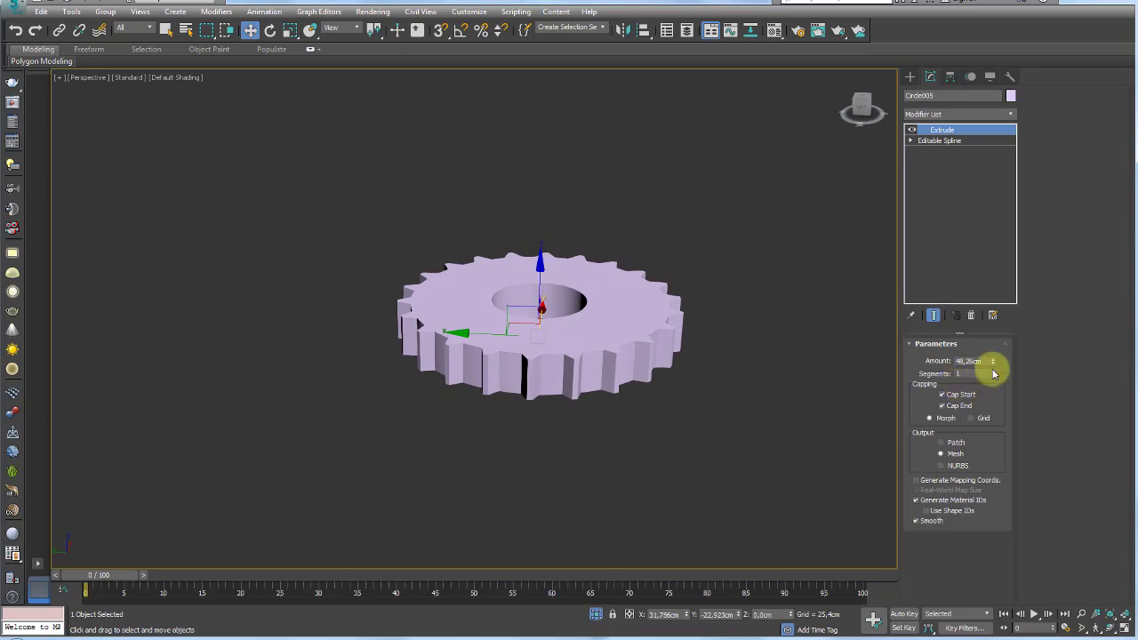
drag(993, 374, 534, 599)
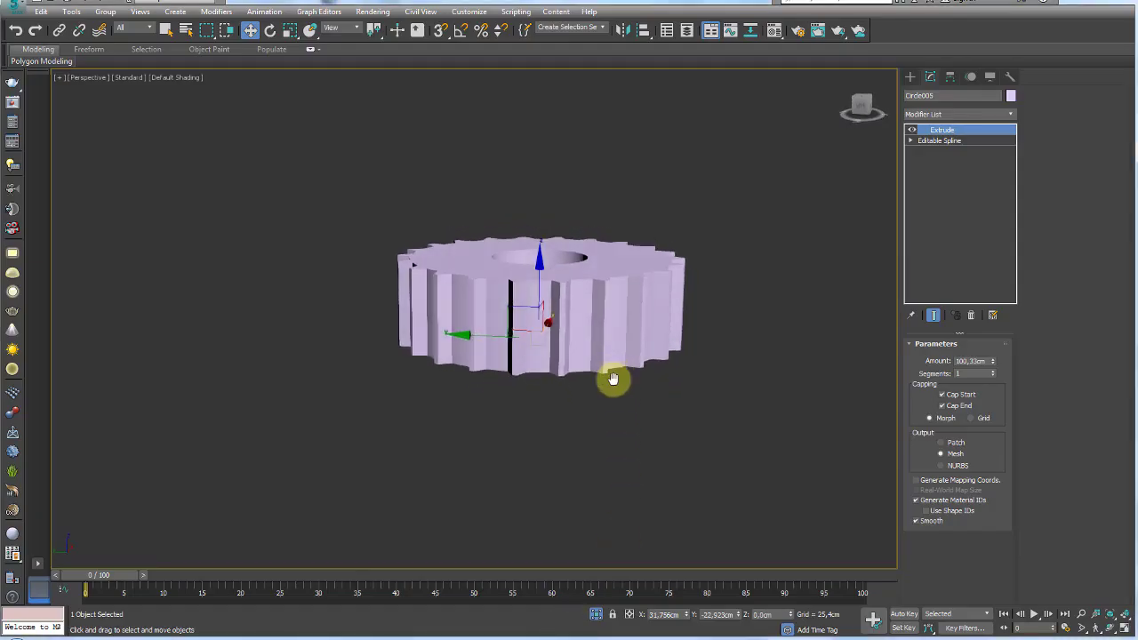
mouse_move(610, 382)
middle_down()
mouse_move(591, 446)
mouse_move(593, 424)
middle_up()
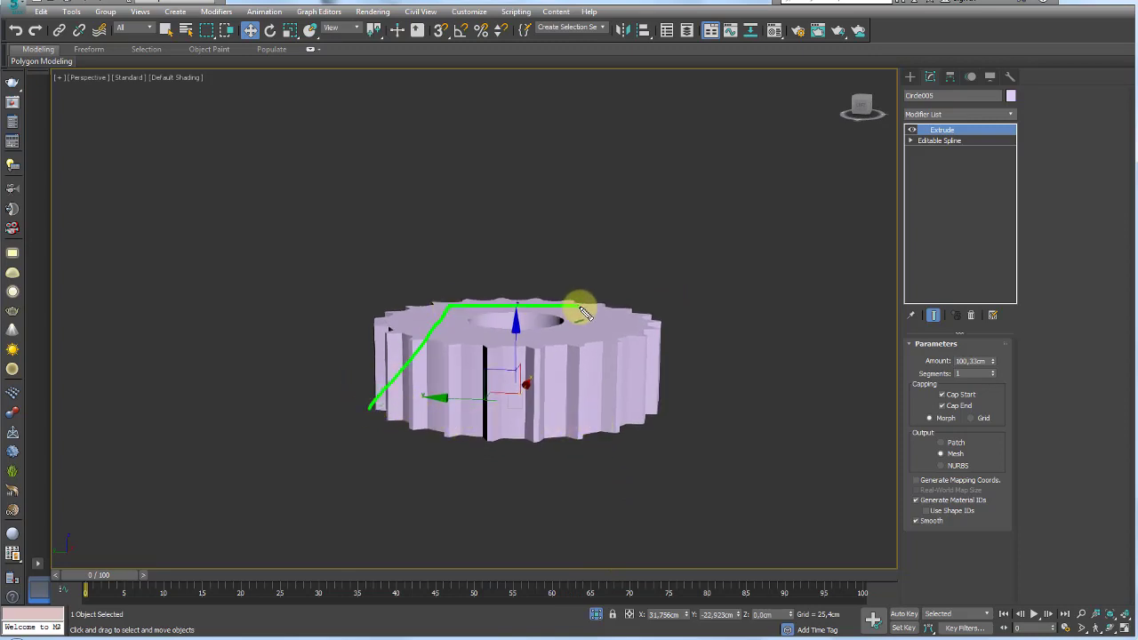
drag(647, 430, 370, 416)
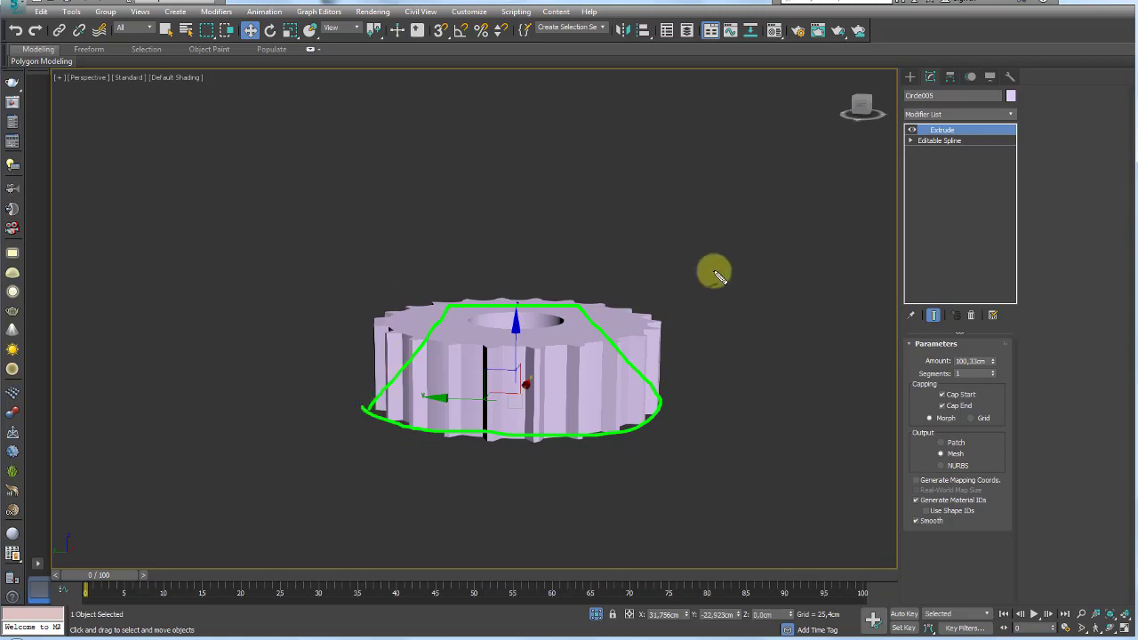
key(Escape)
mouse_move(711, 287)
alt+middle_down()
mouse_move(681, 337)
mouse_move(675, 307)
mouse_move(629, 317)
mouse_move(633, 332)
alt+middle_up()
Turn on edged faces and add an FFD 2x2x2 modifier to the gear.
key(F4)
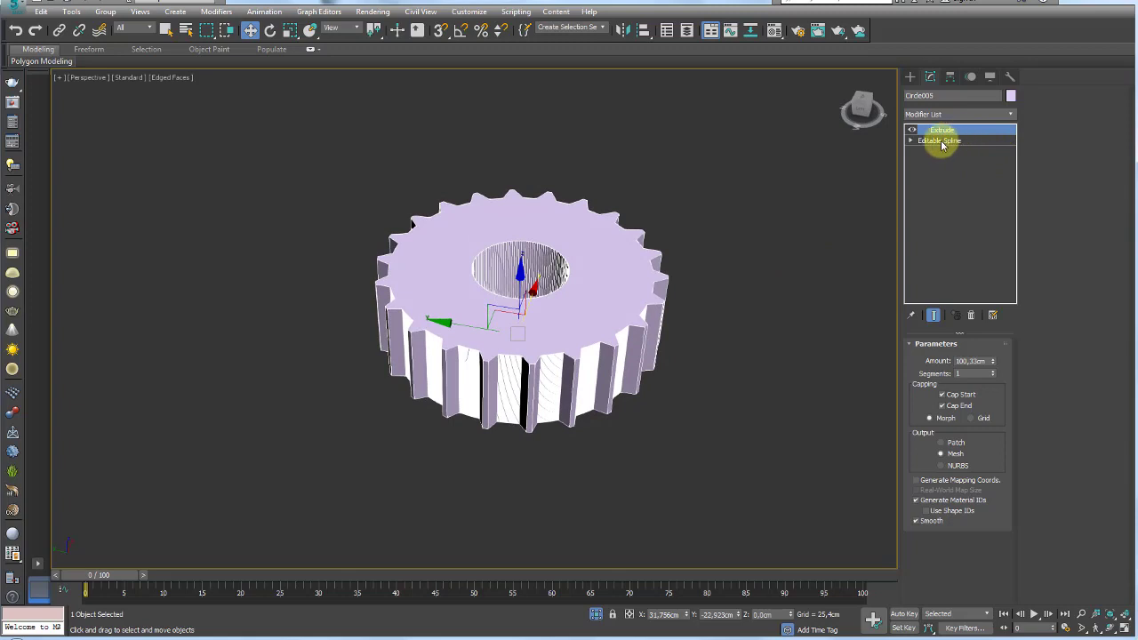
scroll(617, 288, up, 3)
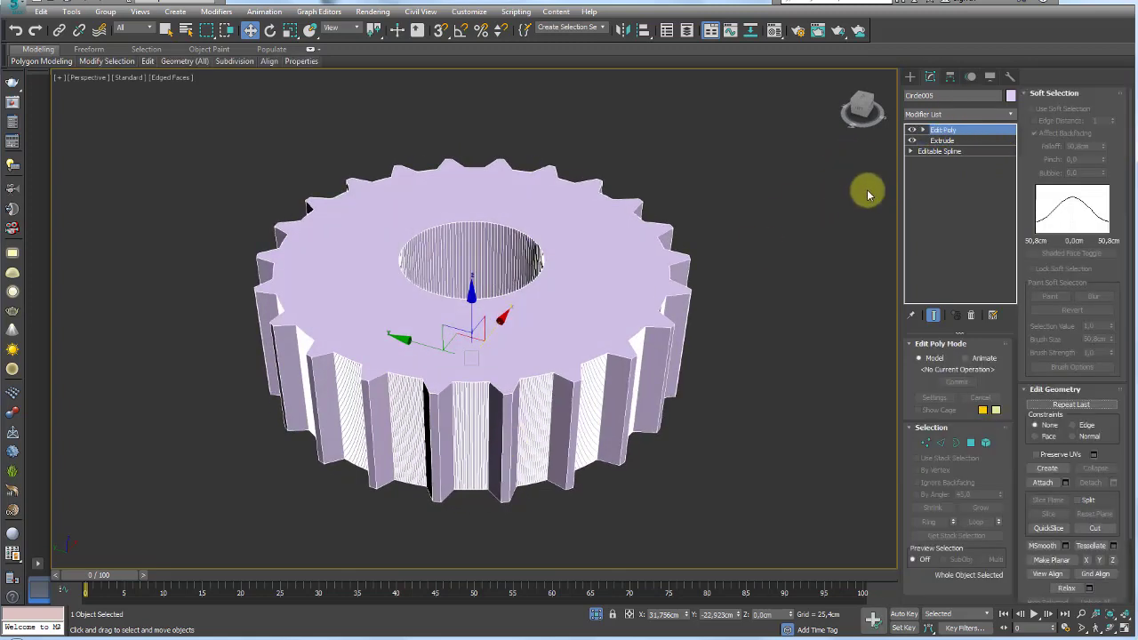
scroll(777, 216, down, 1)
scroll(795, 267, down, 2)
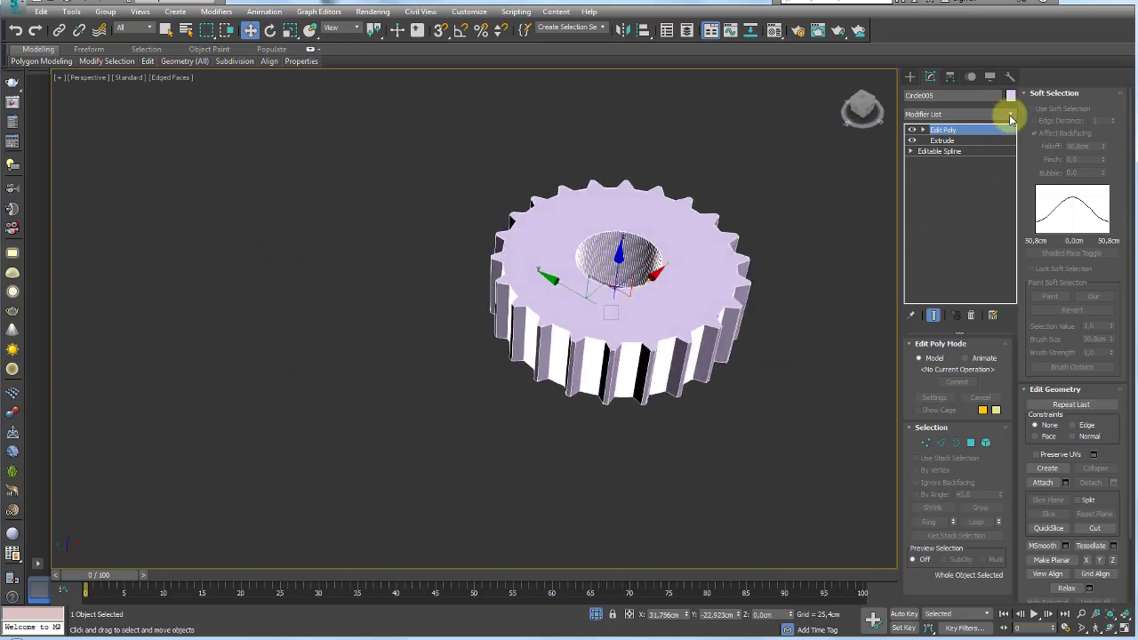
click(1011, 118)
drag(1011, 122, 1013, 258)
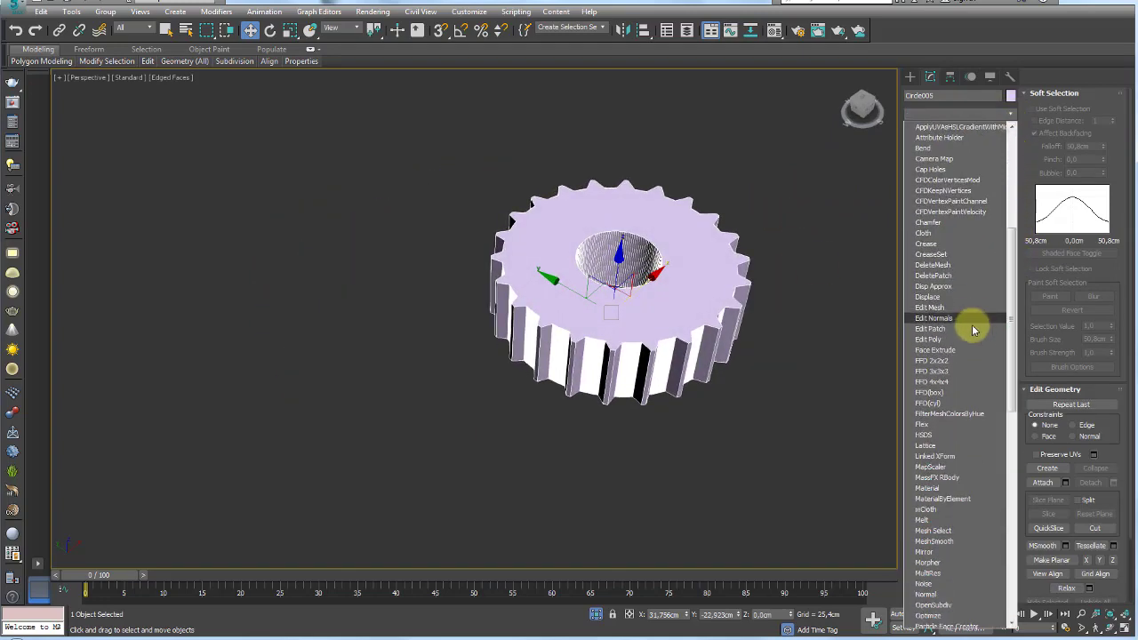
click(951, 361)
Scale the lattice's top control points inward to taper the gear into a bevel.
alt+middle_drag(792, 328, 797, 288)
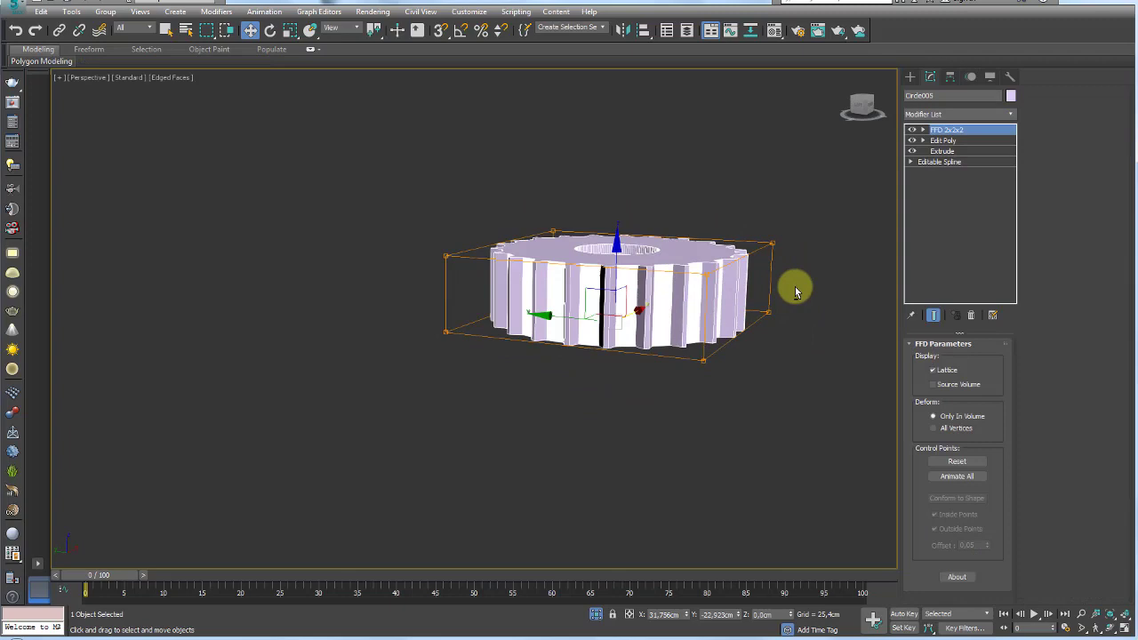
click(923, 130)
click(957, 141)
alt+middle_drag(831, 179, 844, 193)
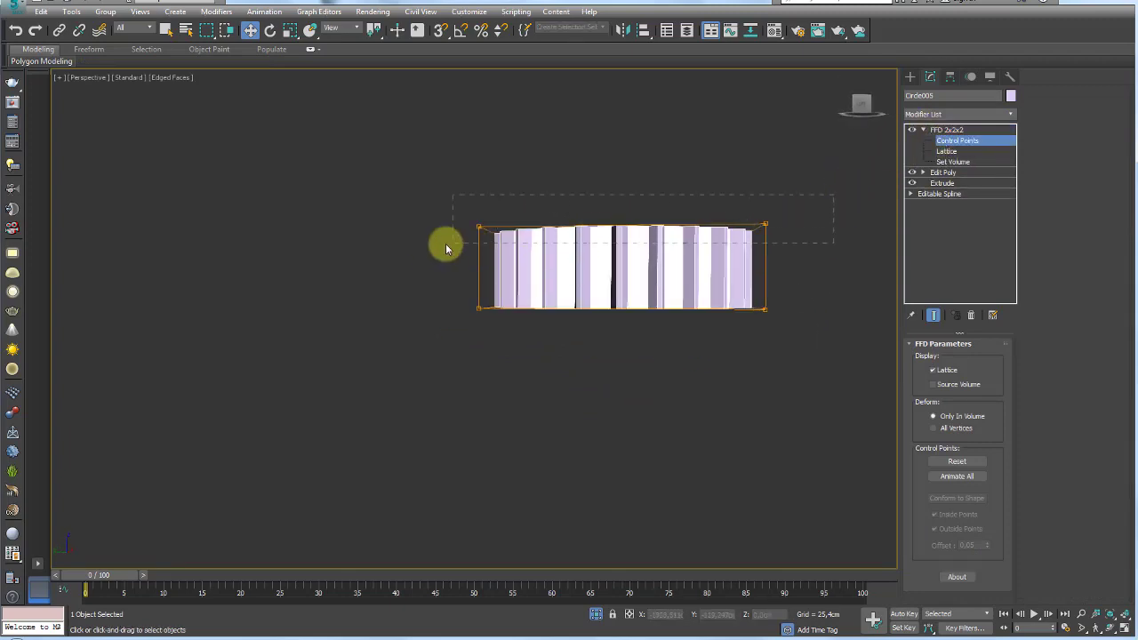
drag(446, 248, 449, 245)
mouse_move(698, 216)
alt+middle_down()
mouse_move(649, 221)
mouse_move(801, 202)
alt+middle_up()
key(r)
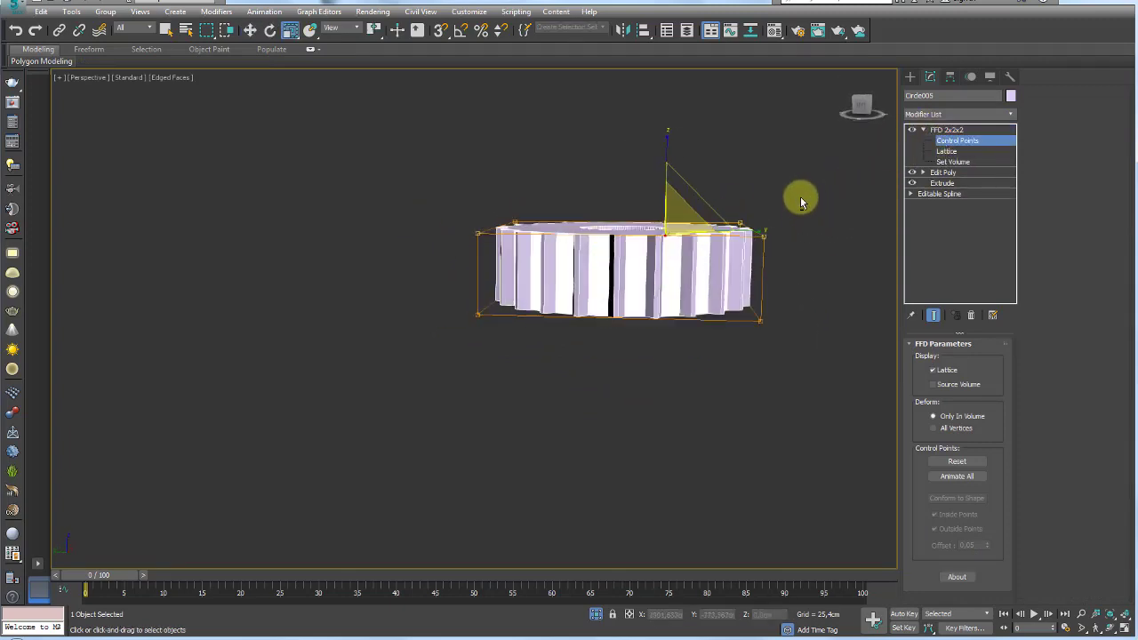
drag(628, 219, 655, 271)
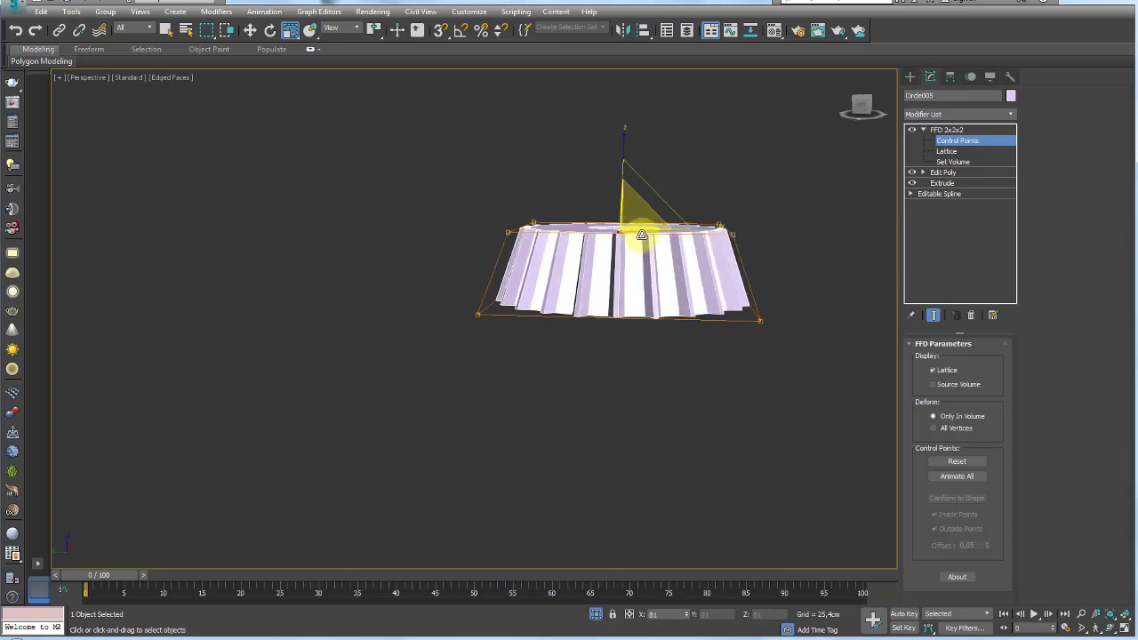
key(w)
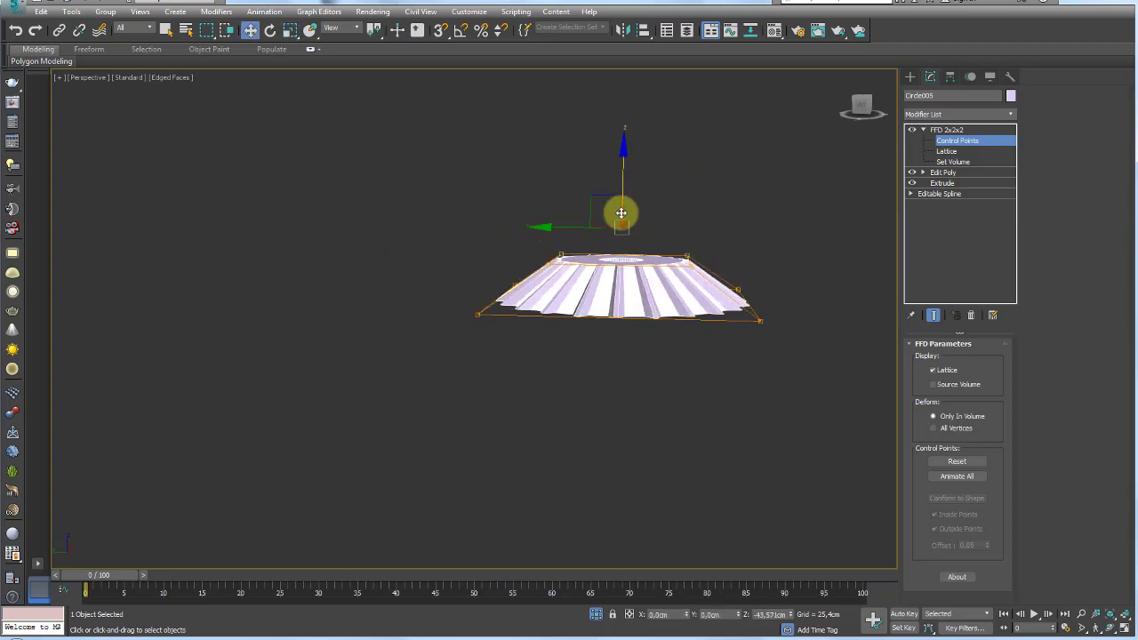
alt+middle_drag(618, 179, 579, 313)
Rotate the top control points to twist the teeth into a spiral.
key(e)
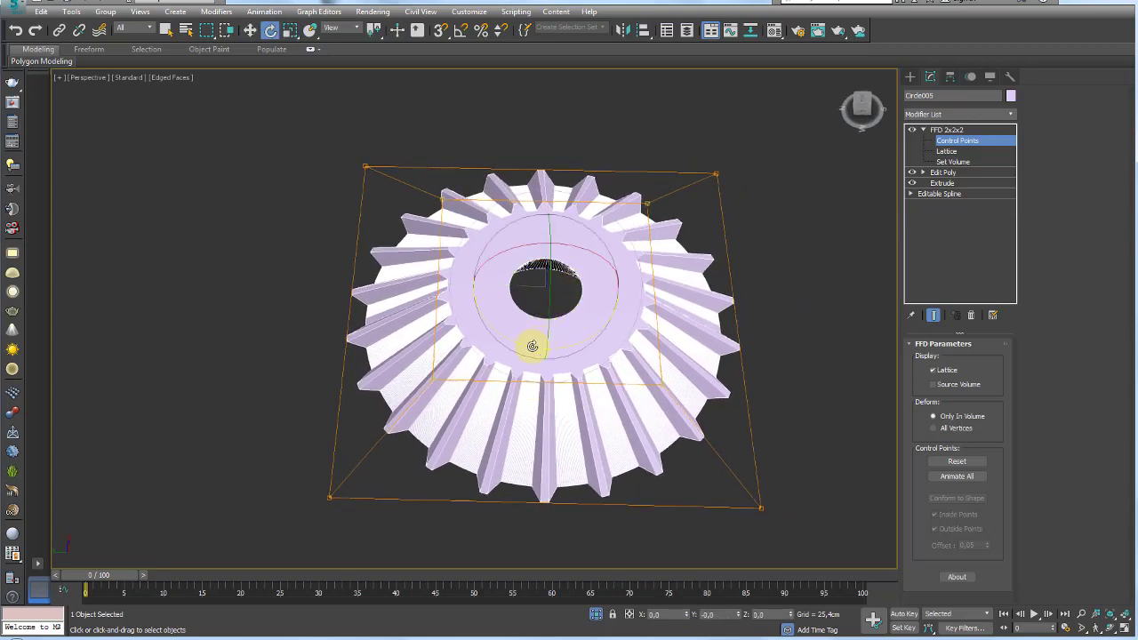
drag(522, 347, 495, 336)
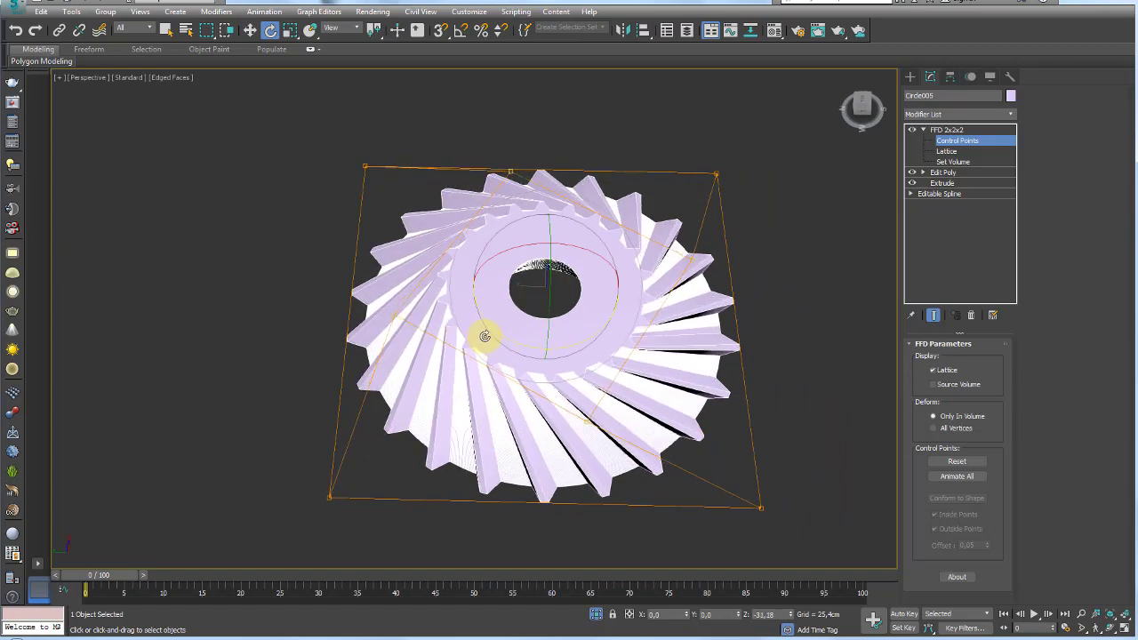
key(ctrl+z)
mouse_move(691, 364)
alt+middle_down()
mouse_move(698, 410)
mouse_move(648, 360)
alt+middle_up()
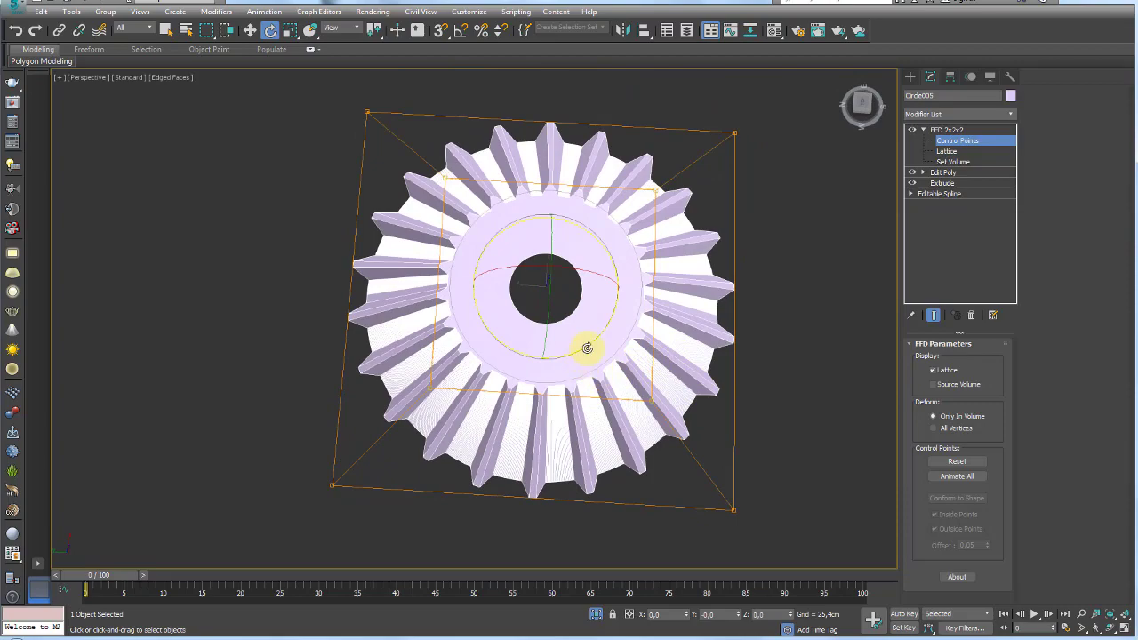
mouse_move(587, 348)
mouse_down()
mouse_move(546, 361)
mouse_move(579, 368)
mouse_up()
mouse_move(579, 368)
alt+middle_down()
mouse_move(600, 458)
mouse_move(652, 386)
mouse_move(742, 305)
mouse_move(803, 303)
mouse_move(783, 385)
mouse_move(656, 382)
mouse_move(614, 338)
mouse_move(779, 386)
mouse_move(729, 317)
mouse_move(972, 167)
mouse_move(792, 221)
mouse_move(1011, 124)
alt+middle_up()
Add a Twist modifier, try it below FFD 2x2x2, then return it to the stack top.
click(1012, 114)
drag(1012, 139, 1016, 460)
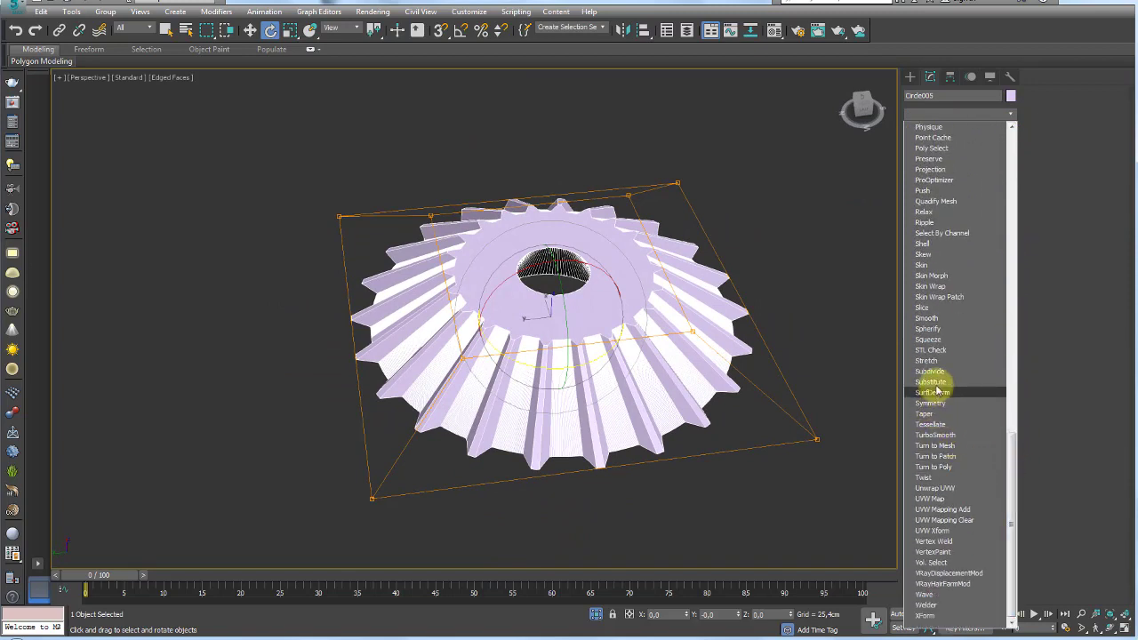
click(947, 480)
drag(983, 365, 990, 332)
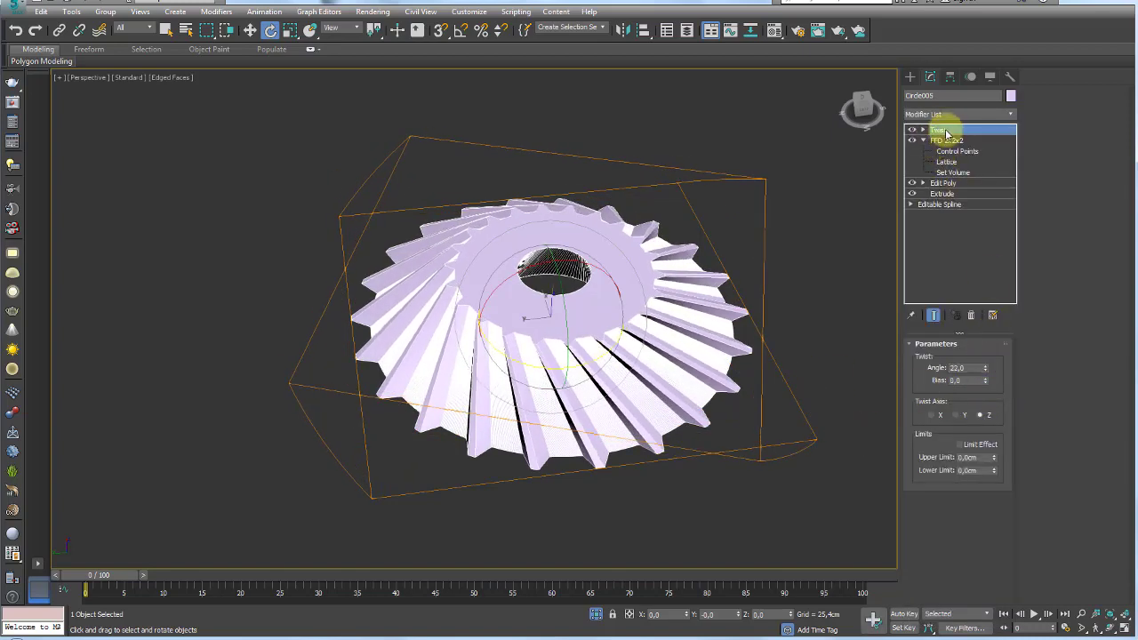
drag(947, 133, 942, 172)
mouse_move(749, 299)
alt+middle_down()
mouse_move(682, 266)
mouse_move(729, 221)
mouse_move(803, 217)
mouse_move(808, 308)
mouse_move(823, 298)
alt+middle_up()
drag(940, 175, 942, 132)
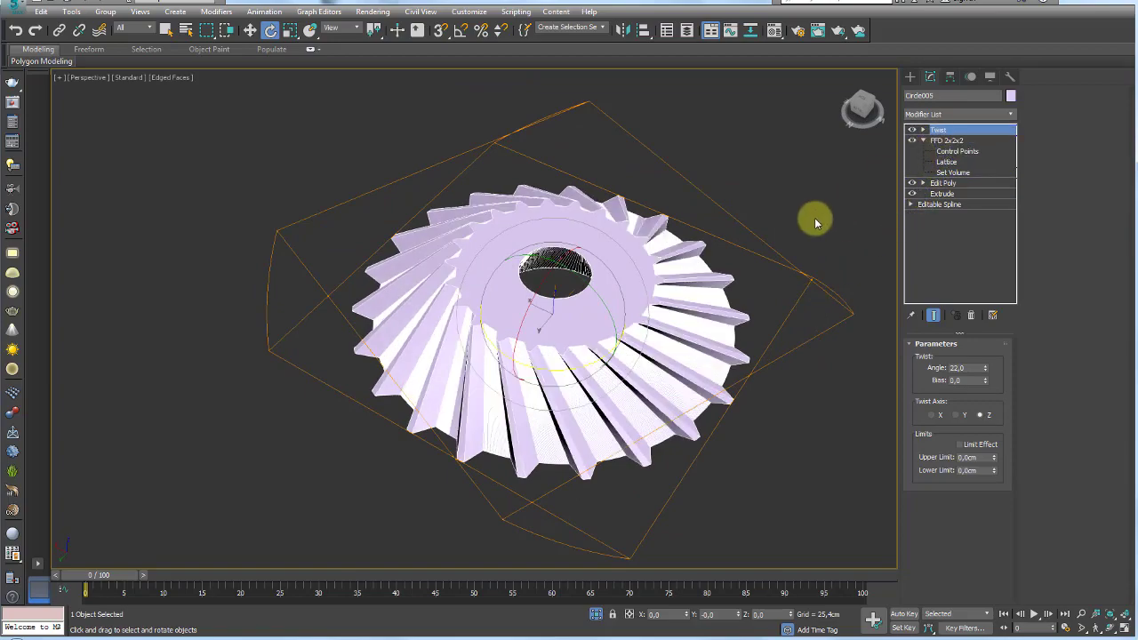
mouse_move(813, 216)
alt+middle_down()
mouse_move(731, 351)
mouse_move(866, 220)
mouse_move(1018, 174)
alt+middle_up()
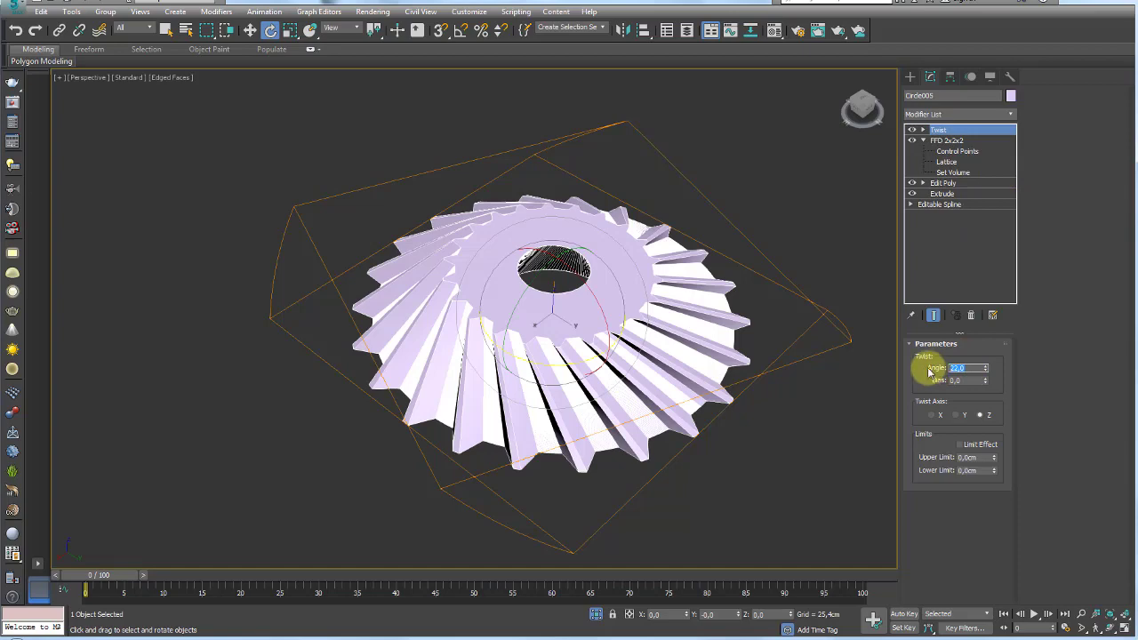
click(969, 368)
Set the Twist angle to 15.0 and inspect the spiralled teeth.
text(12)
key(Return)
mouse_move(724, 313)
alt+middle_down()
mouse_move(723, 399)
mouse_move(720, 373)
alt+middle_up()
drag(988, 371, 987, 366)
mouse_move(732, 380)
alt+middle_down()
mouse_move(711, 322)
mouse_move(775, 240)
alt+middle_up()
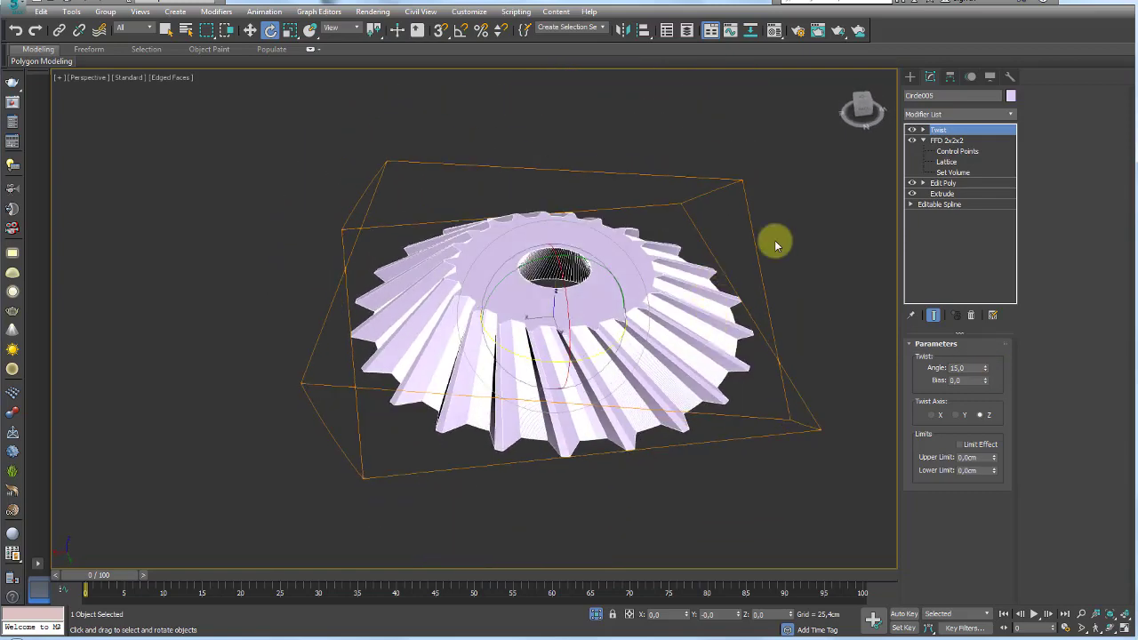
click(924, 183)
With Twist and FFD hidden, select the full ring of edges around the gear's sides.
alt+middle_drag(789, 243, 839, 238)
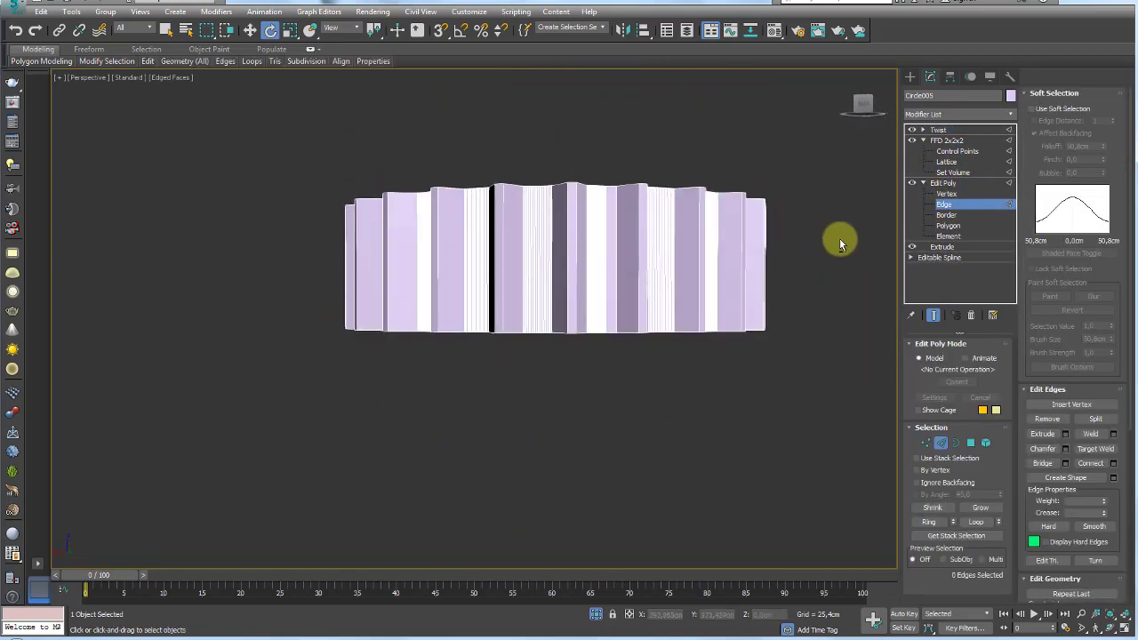
drag(579, 285, 846, 322)
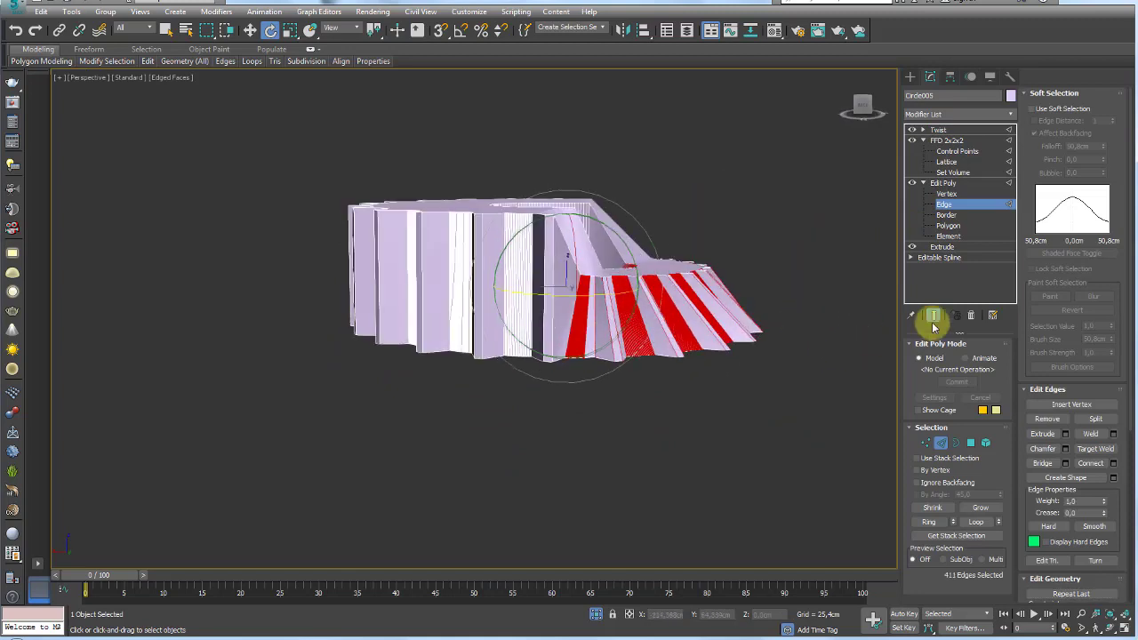
click(911, 141)
click(911, 130)
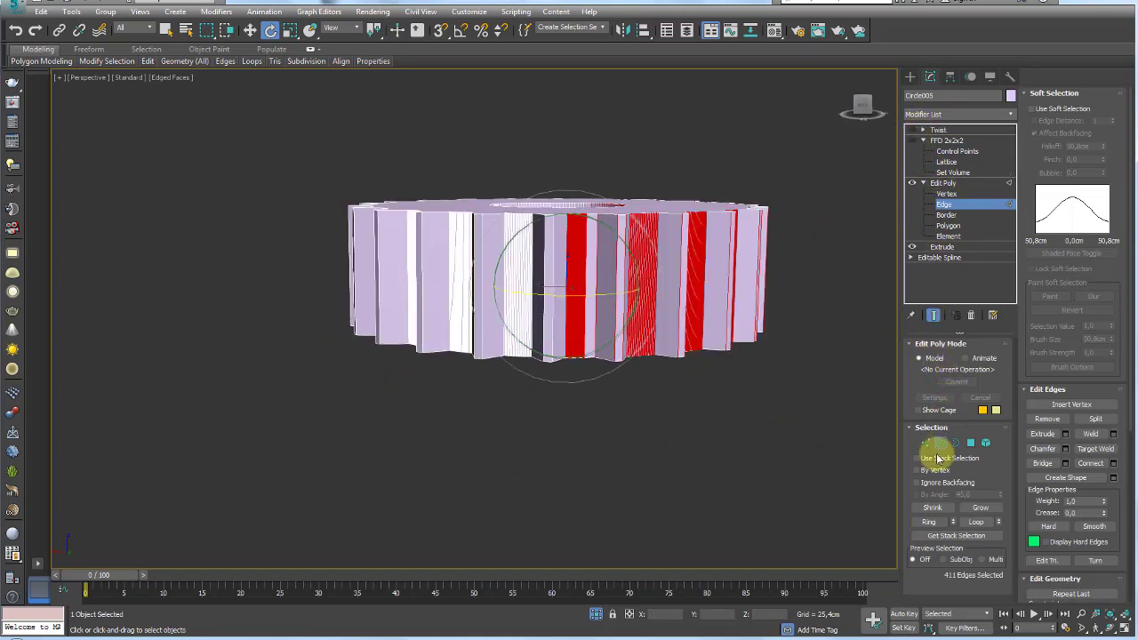
click(929, 523)
alt+middle_drag(795, 373, 792, 391)
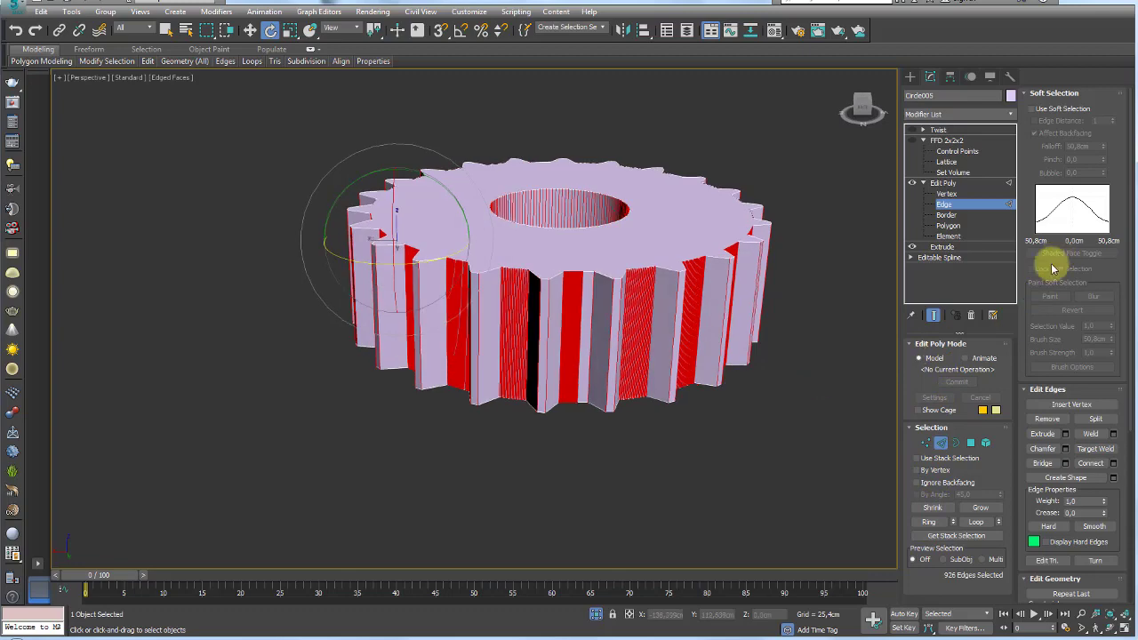
Connect the ring edges with 8 segments, then turn the FFD lattice back on.
click(1113, 464)
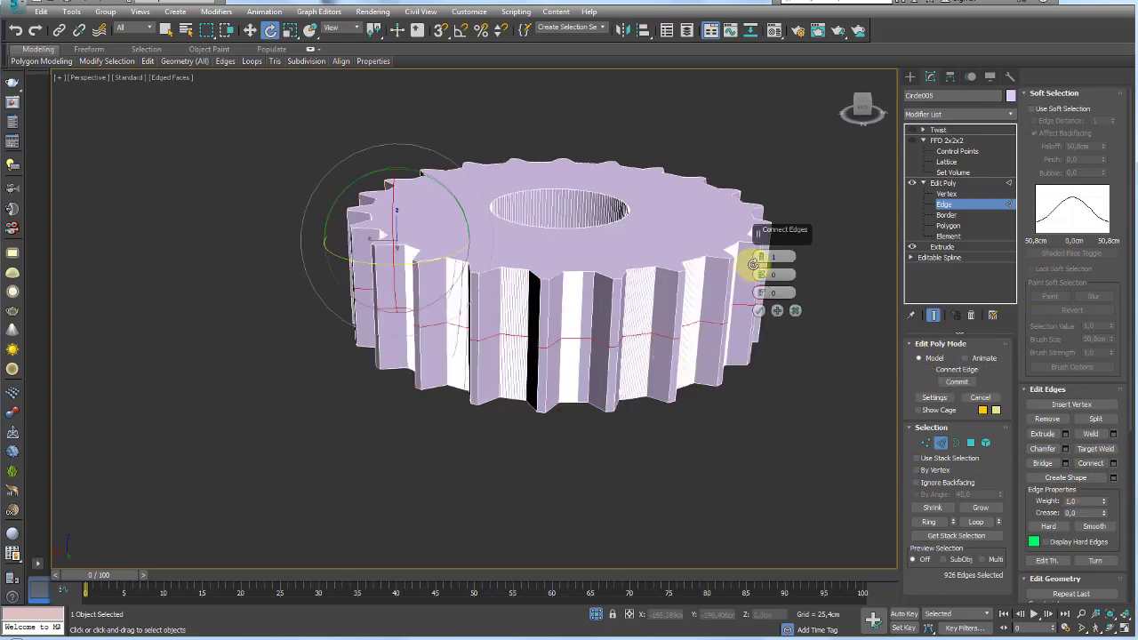
drag(753, 264, 760, 320)
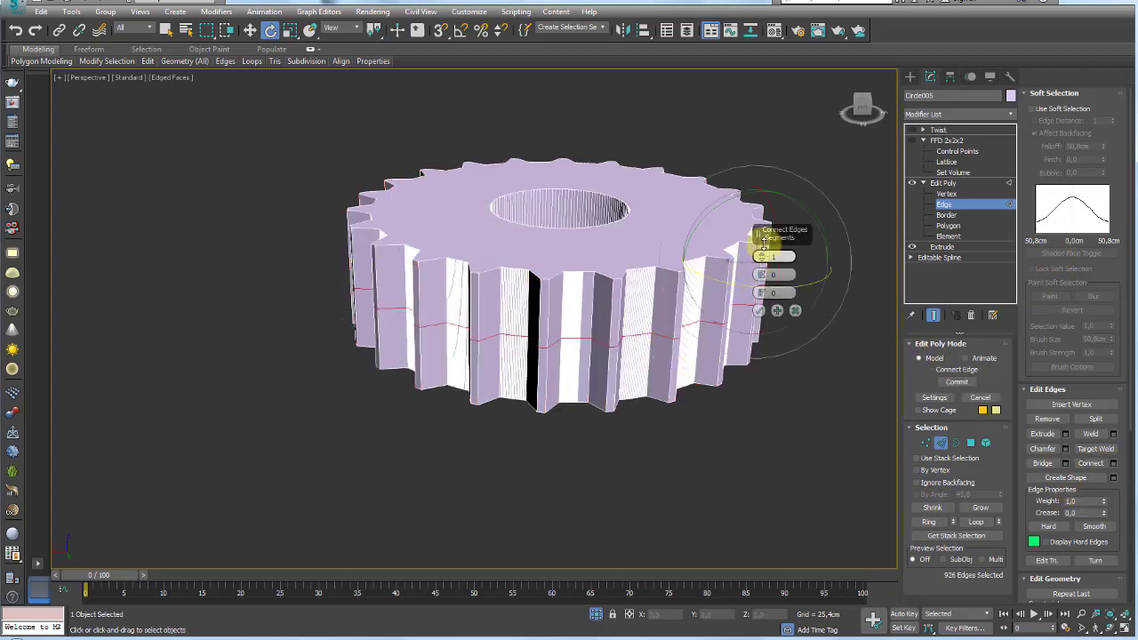
click(760, 313)
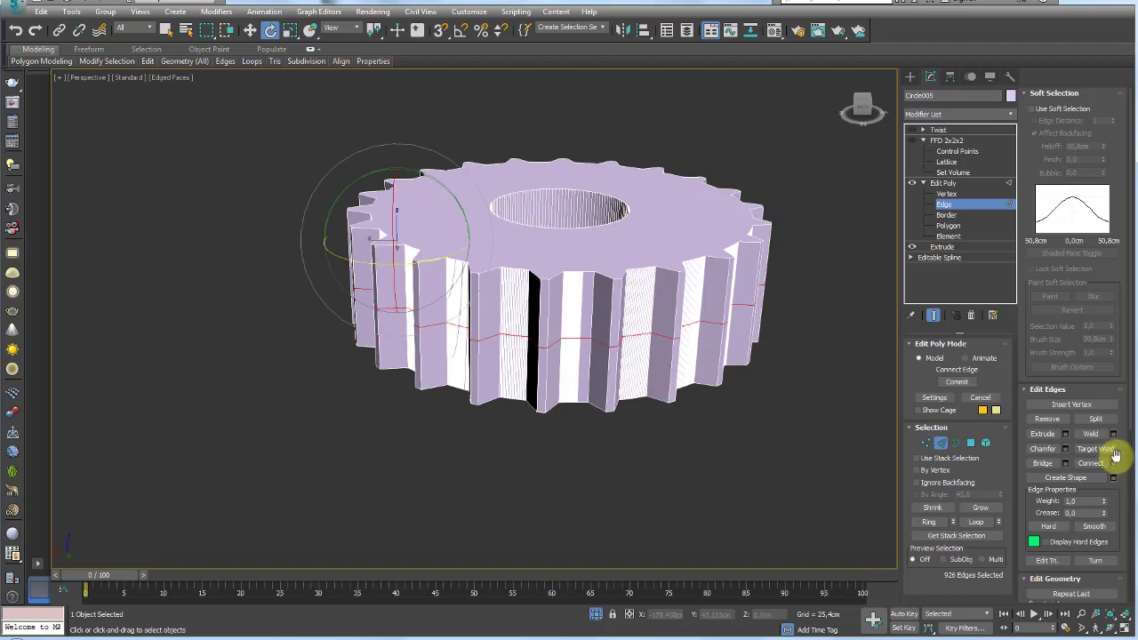
click(1112, 464)
click(770, 316)
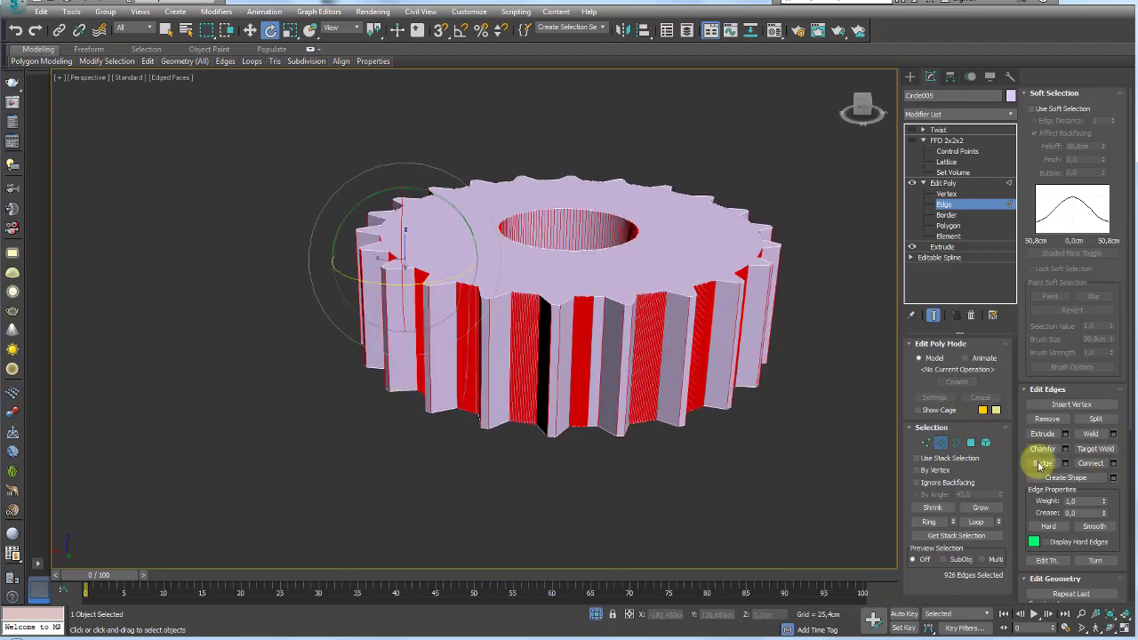
click(1112, 463)
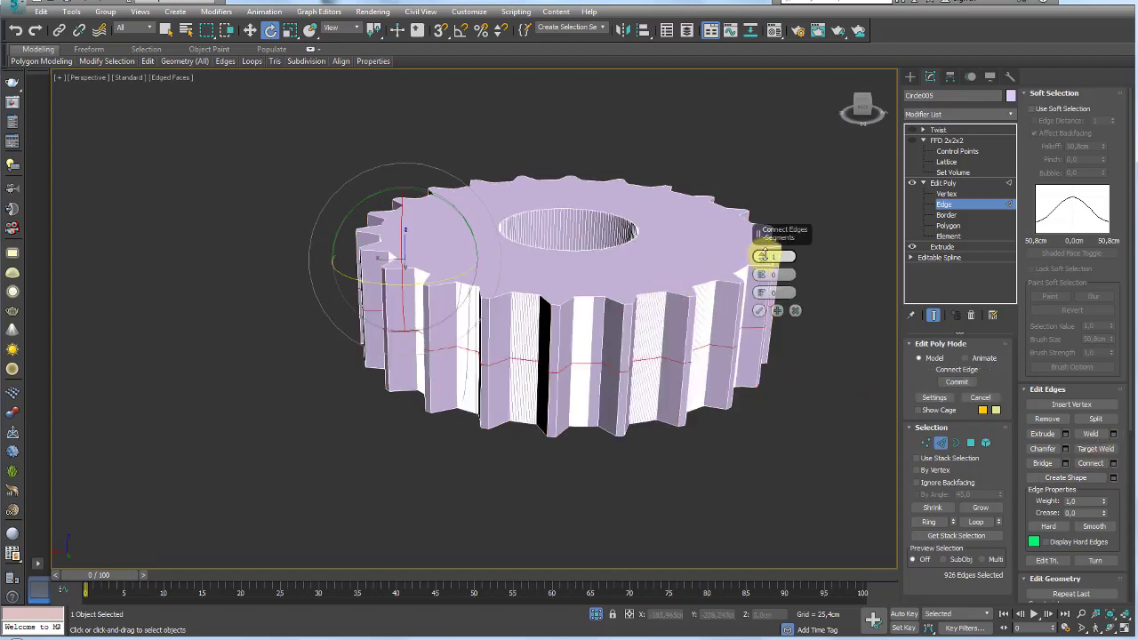
drag(762, 255, 764, 236)
click(760, 310)
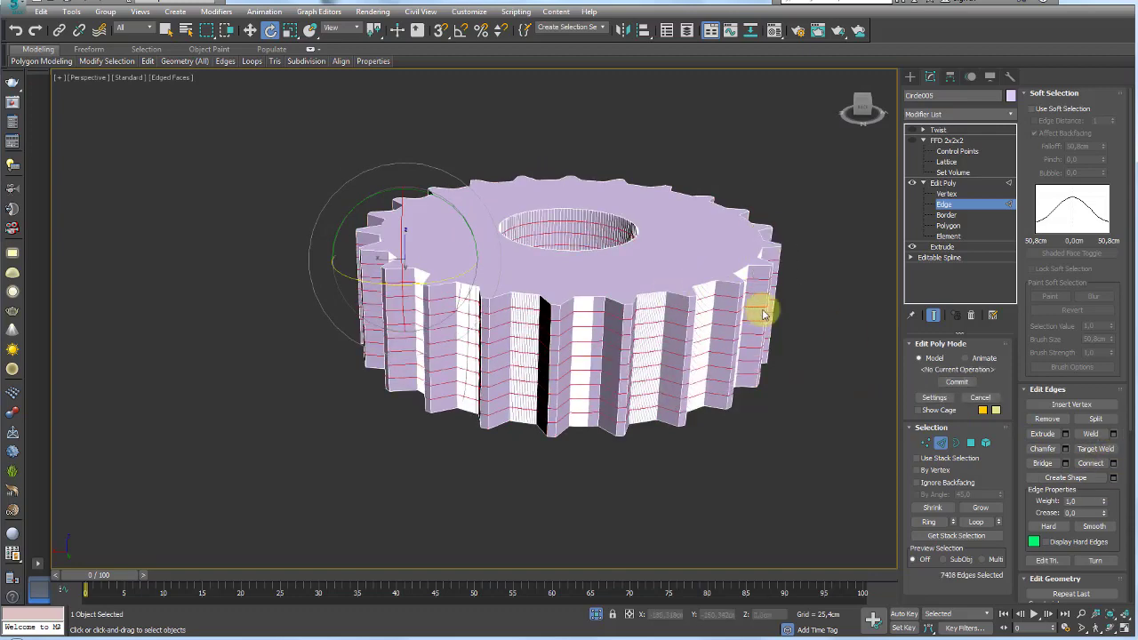
click(945, 183)
click(948, 141)
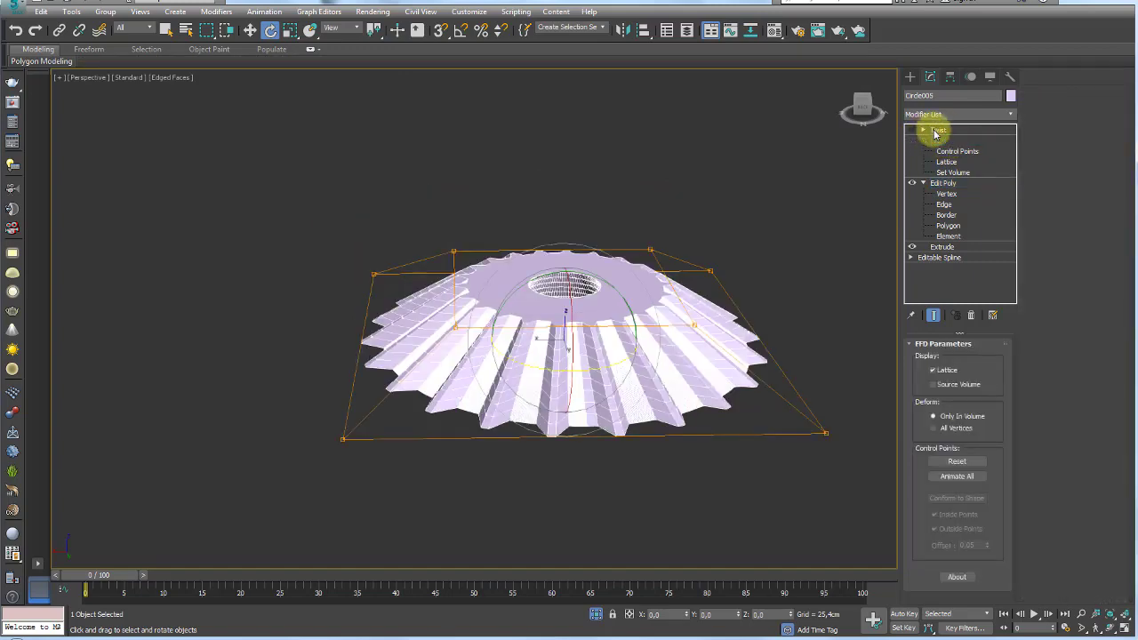
Orbit and zoom around the twisted gear to inspect it from above, side and below.
click(935, 132)
click(815, 174)
mouse_move(807, 213)
alt+middle_down()
mouse_move(816, 288)
mouse_move(653, 386)
alt+middle_up()
scroll(653, 386, up, 2)
mouse_move(653, 439)
alt+middle_down()
mouse_move(457, 397)
mouse_move(376, 394)
mouse_move(409, 460)
alt+middle_up()
scroll(521, 356, down, 4)
mouse_move(521, 355)
alt+middle_down()
mouse_move(539, 430)
mouse_move(566, 294)
mouse_move(686, 176)
mouse_move(668, 286)
mouse_move(716, 310)
mouse_move(702, 293)
alt+middle_up()
scroll(668, 286, up, 3)
Turn off isolation so the purple gear appears with the other gears.
click(658, 292)
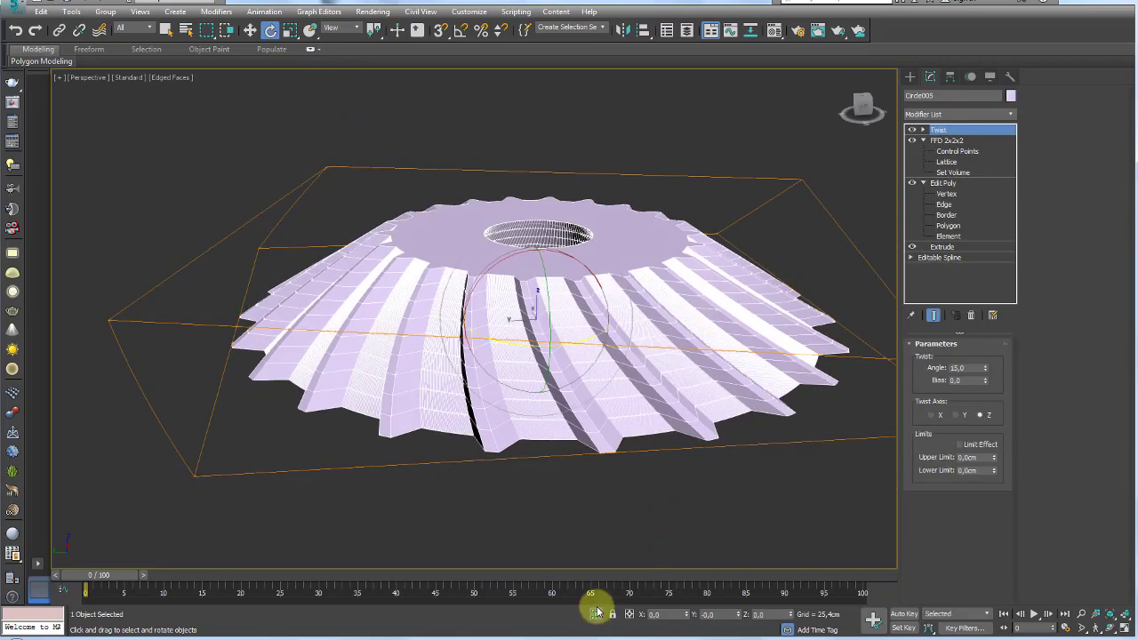
click(596, 613)
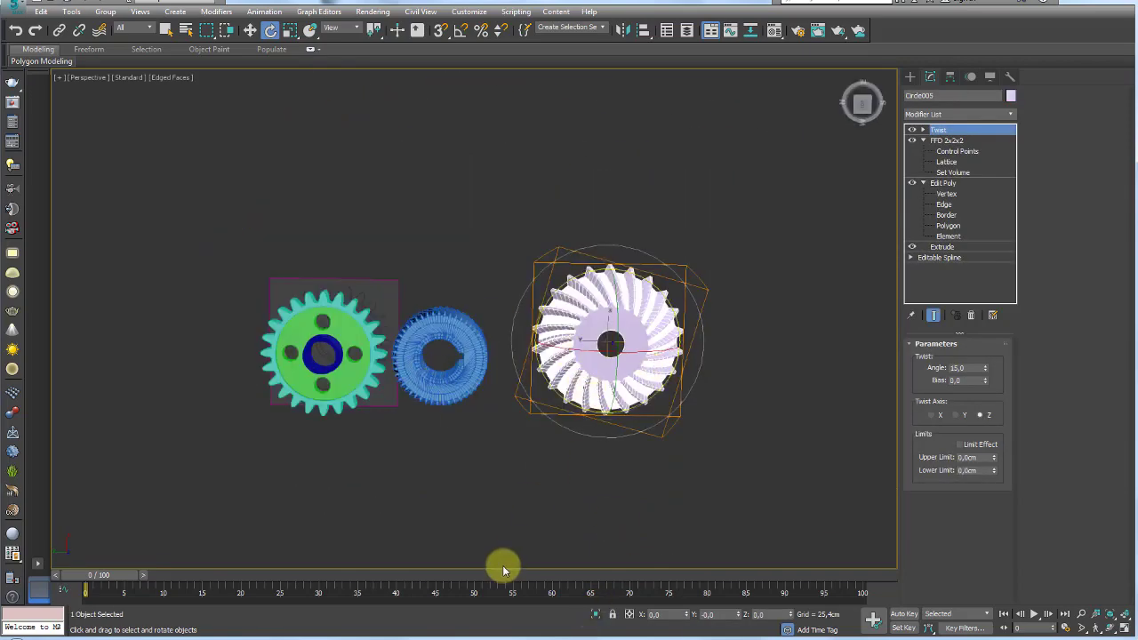
scroll(648, 305, up, 2)
scroll(651, 379, up, 3)
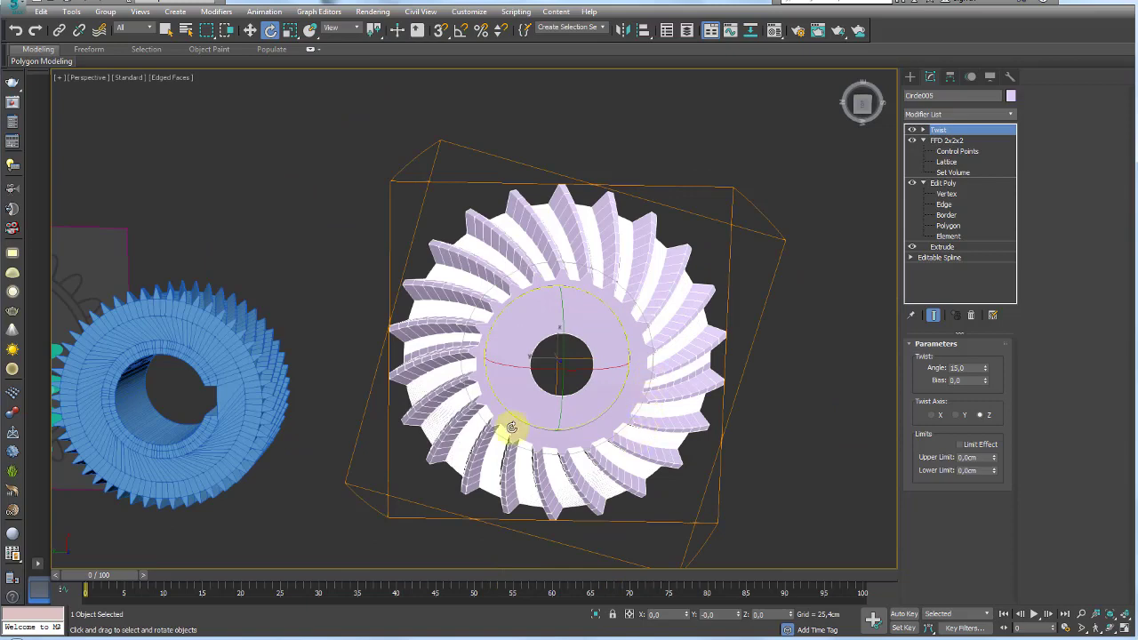
scroll(657, 342, down, 1)
scroll(667, 348, down, 3)
scroll(487, 338, up, 4)
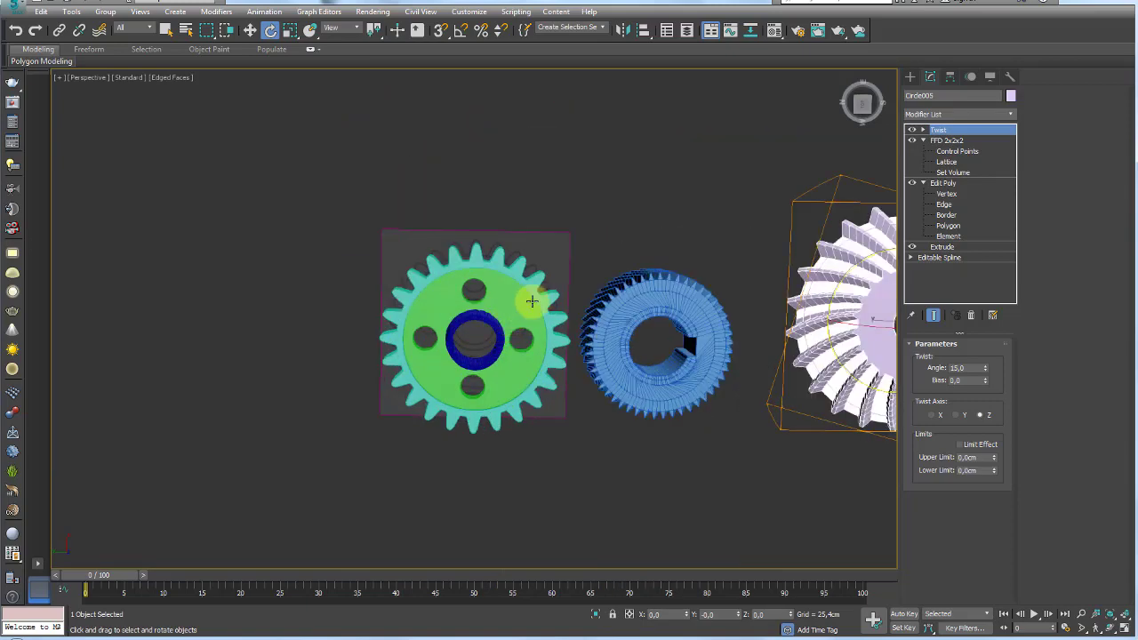
Select the purple bevel gear Circle005 and nudge it slightly left.
click(528, 321)
alt+middle_drag(528, 321, 561, 285)
key(w)
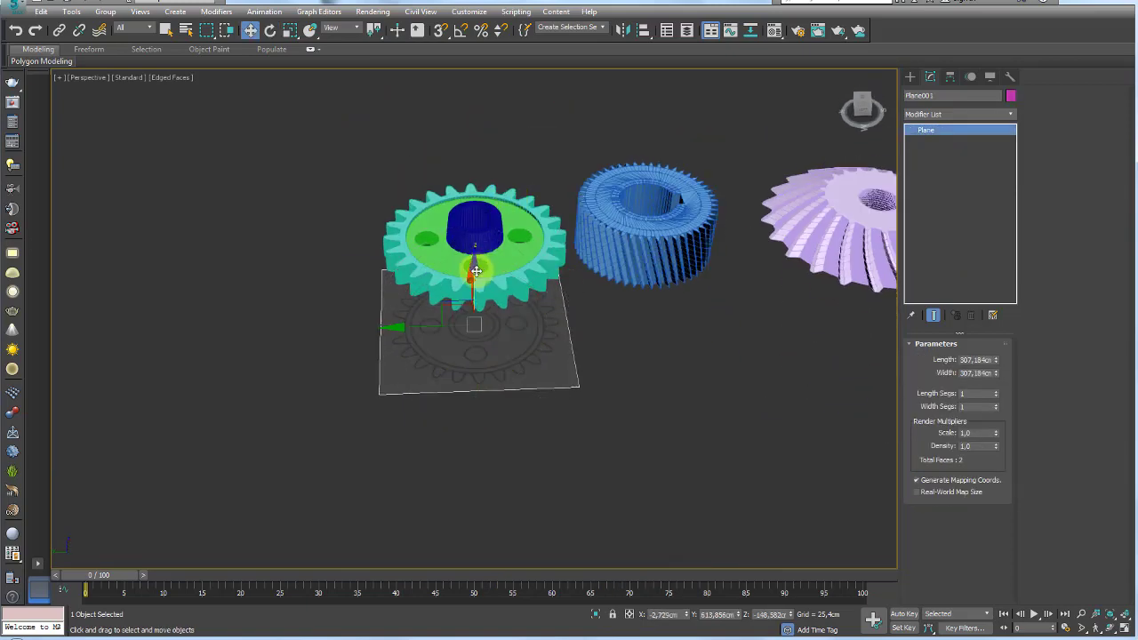
click(494, 240)
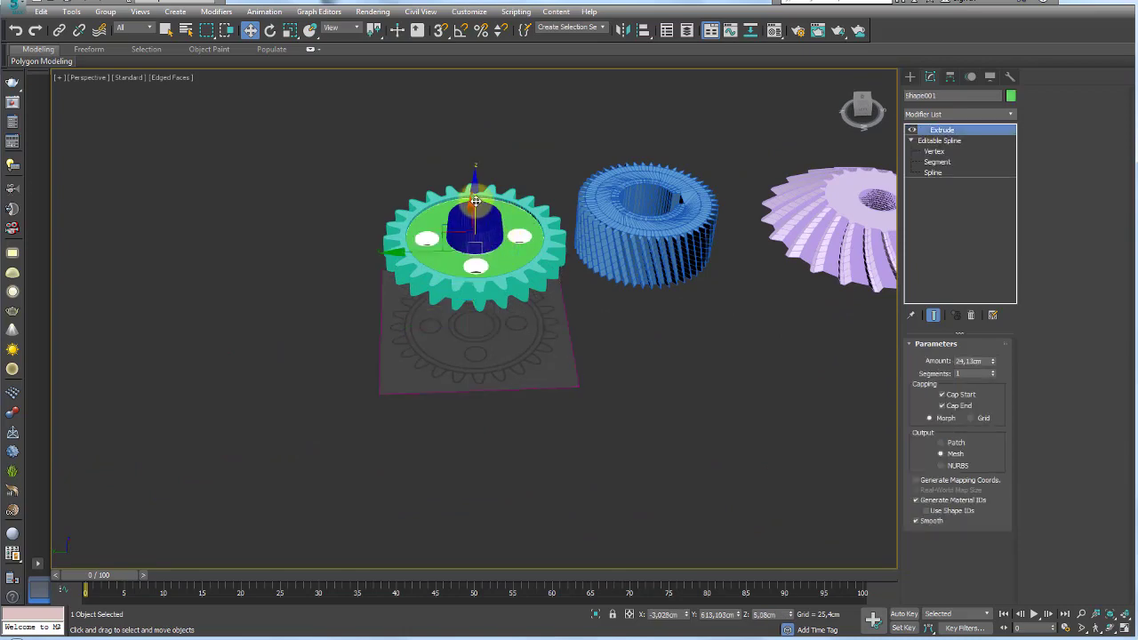
middle_drag(742, 208, 578, 344)
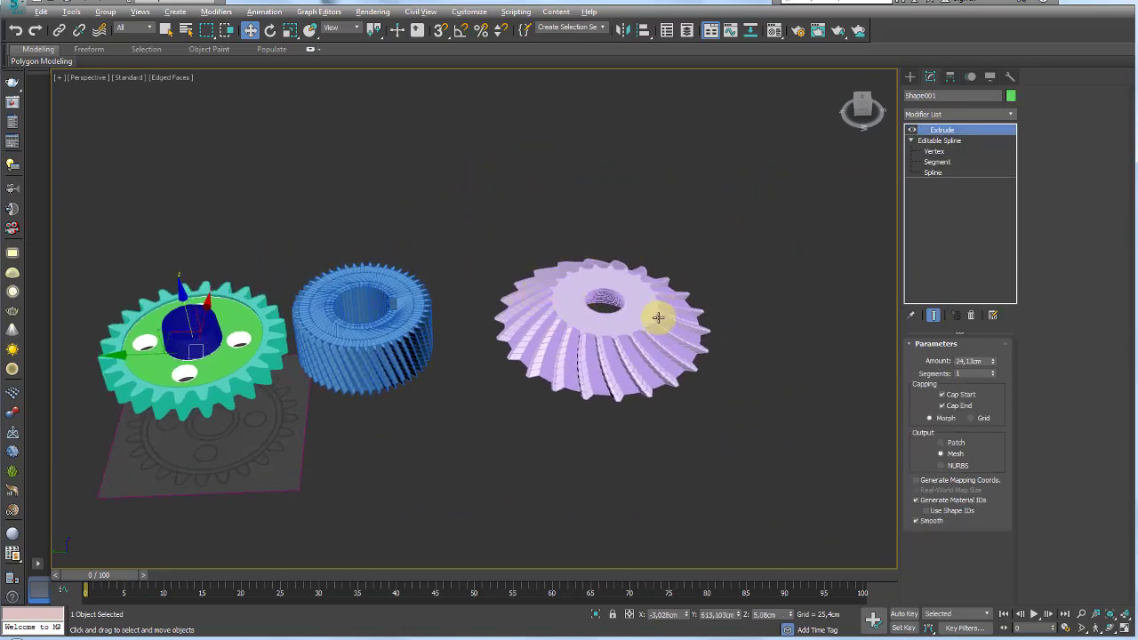
mouse_move(658, 318)
alt+middle_down()
mouse_move(648, 406)
mouse_move(584, 374)
mouse_move(643, 313)
mouse_move(630, 374)
alt+middle_up()
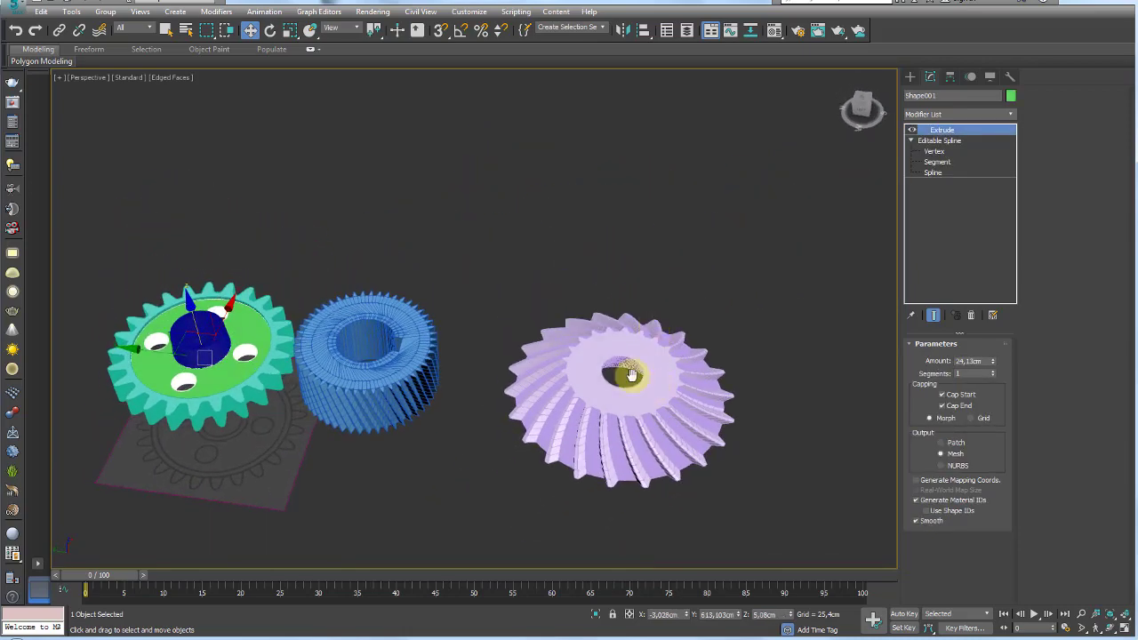
scroll(631, 374, down, 5)
click(631, 336)
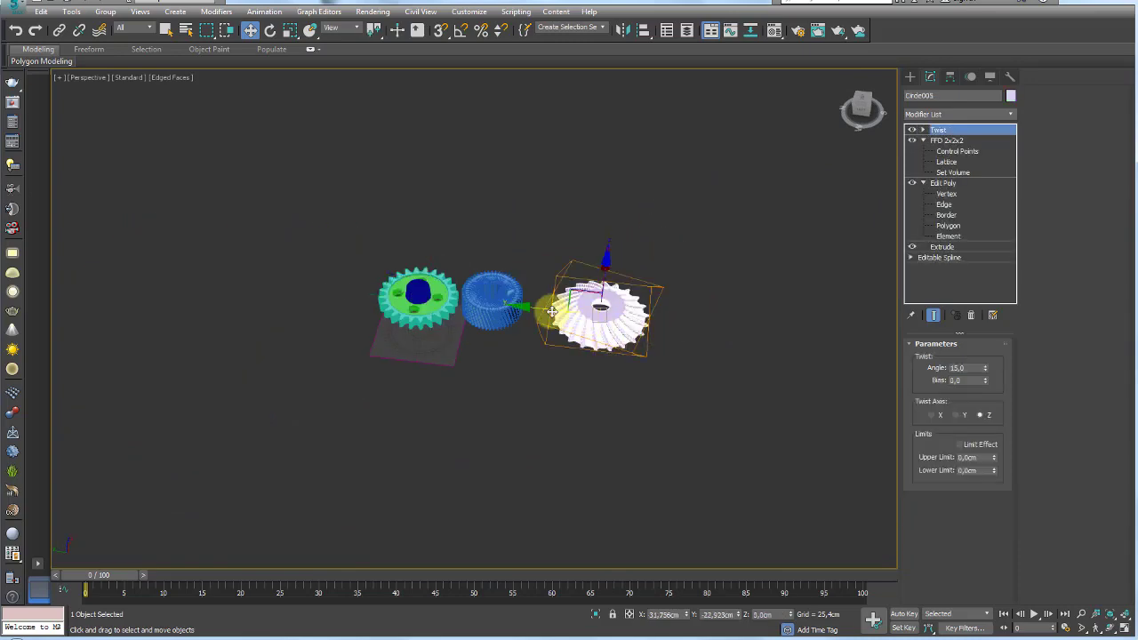
drag(551, 310, 539, 318)
Browse the gear reference photos back to the sprocket, then view the three gears front-on.
click(532, 633)
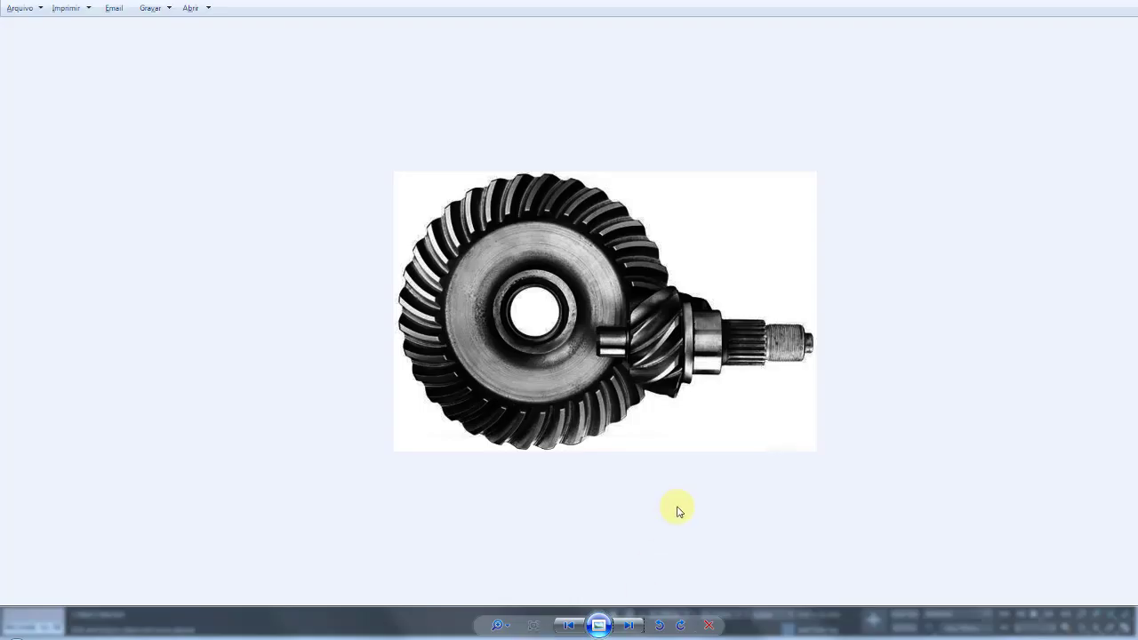
click(625, 628)
click(626, 629)
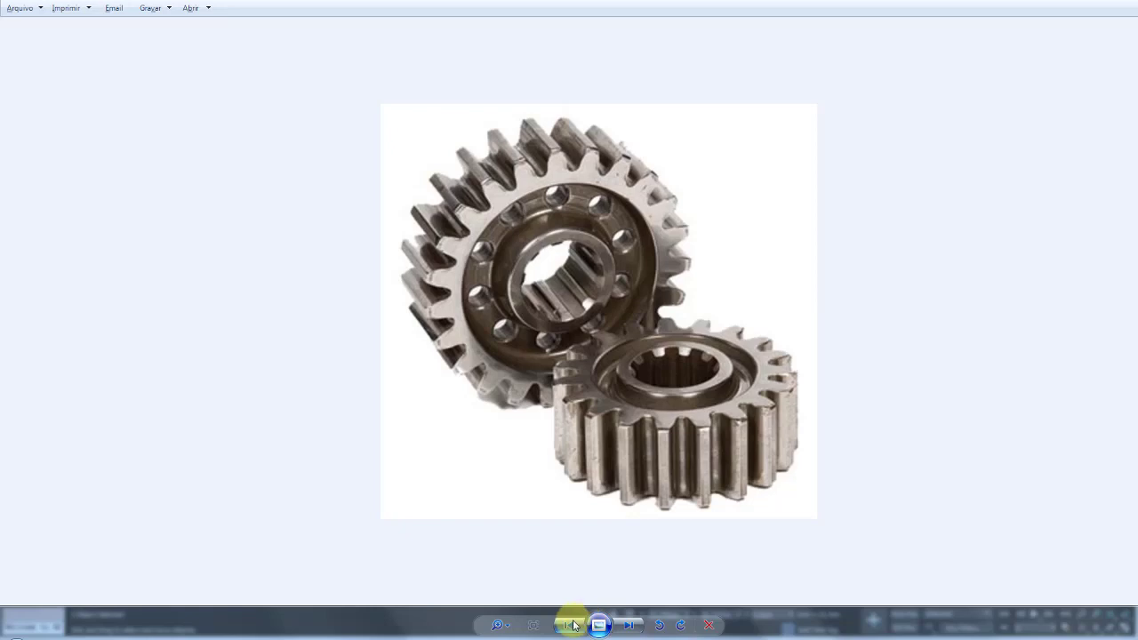
click(573, 625)
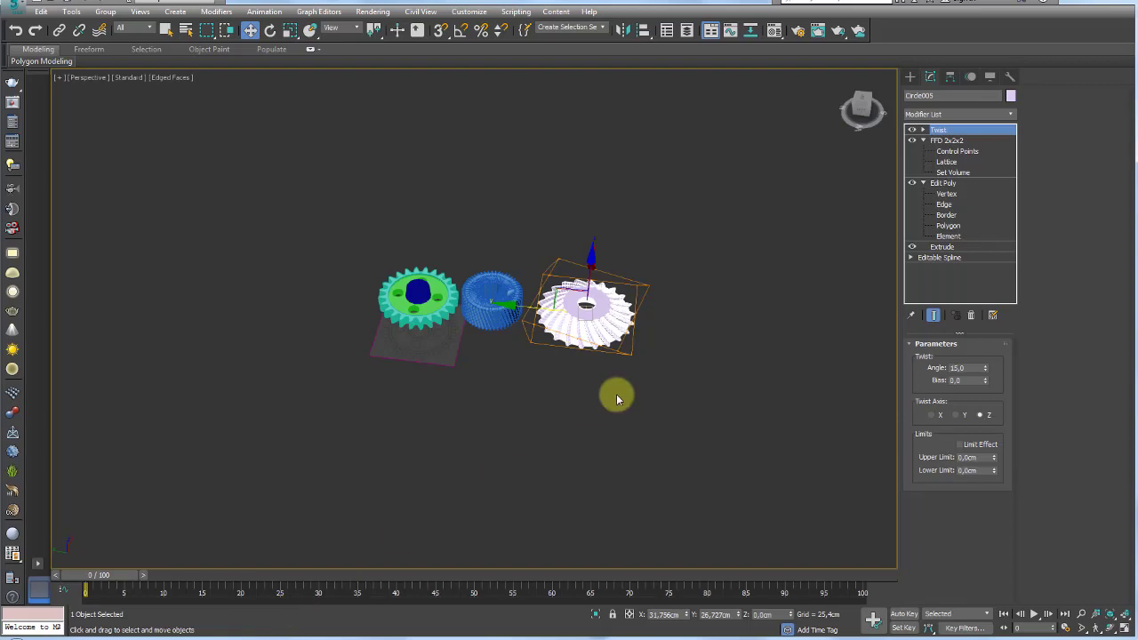
middle_drag(614, 394, 562, 413)
mouse_move(602, 320)
alt+middle_down()
mouse_move(572, 330)
mouse_move(610, 381)
mouse_move(518, 364)
mouse_move(384, 309)
alt+middle_up()
Draw a new circle to the right of the gears.
click(909, 77)
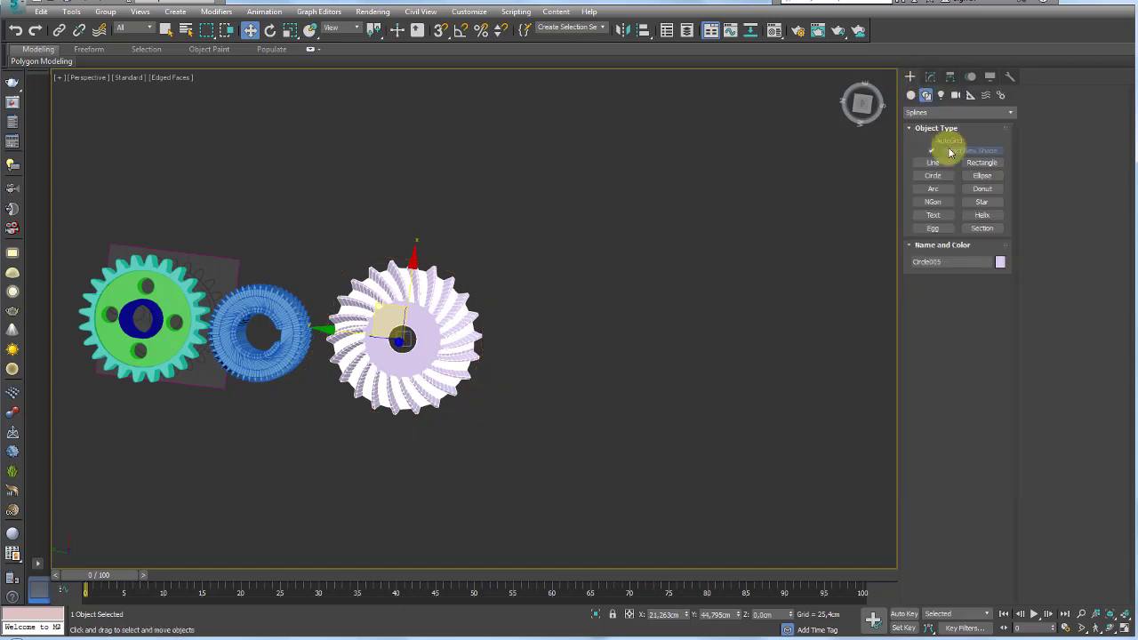
click(944, 178)
drag(605, 345, 645, 384)
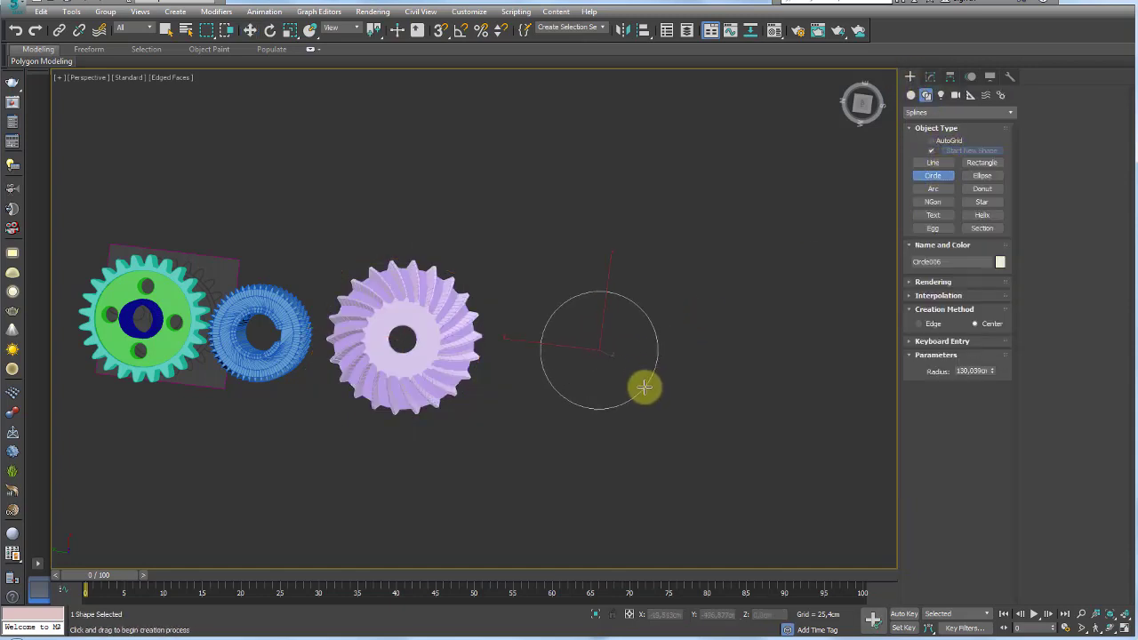
middle_drag(646, 386, 589, 363)
scroll(573, 337, up, 4)
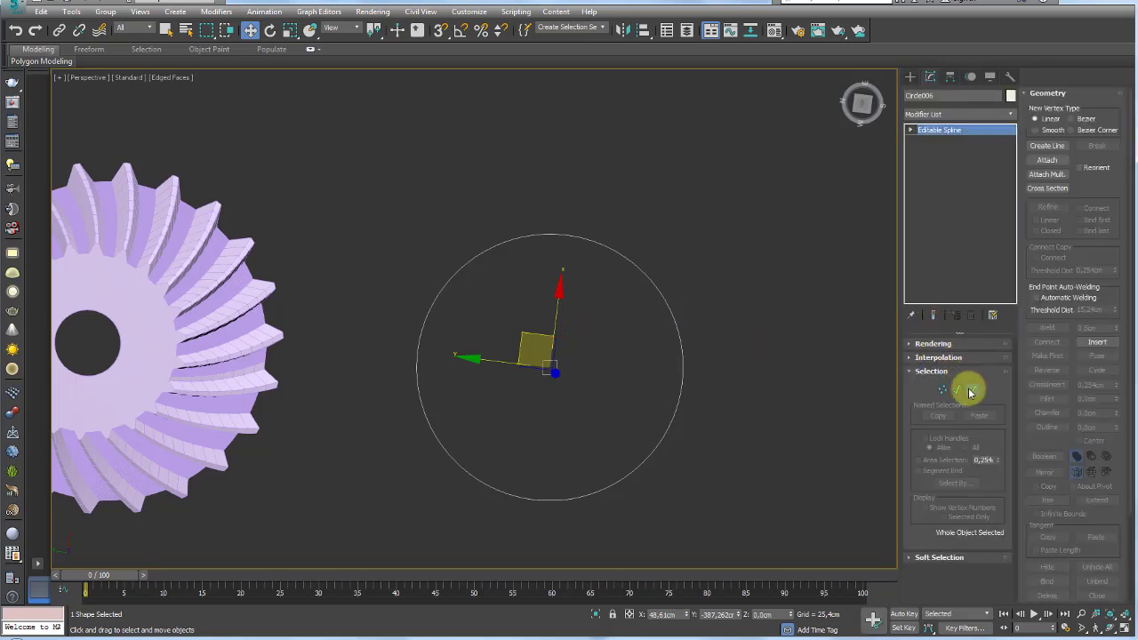
At Spline level, scale out a smaller concentric copy of the circle.
click(971, 392)
key(r)
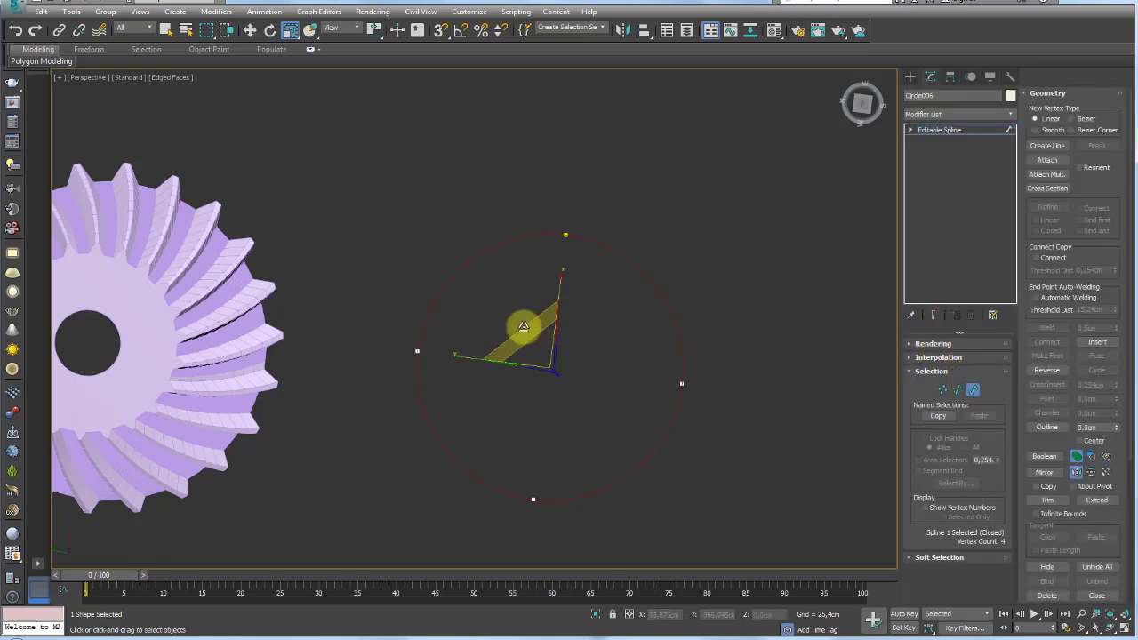
mouse_move(523, 327)
shift+mouse_down()
mouse_move(600, 472)
mouse_move(585, 421)
shift+mouse_up()
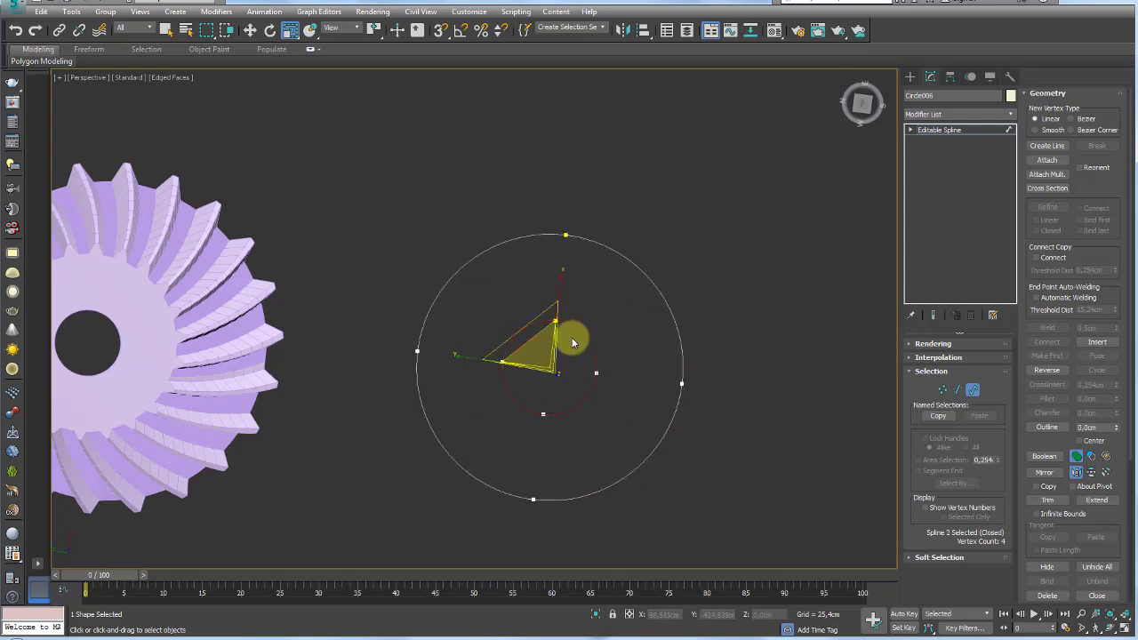
Move a copy of the inner circle above the others and shrink it to 86%.
middle_drag(564, 322, 567, 371)
key(w)
mouse_move(558, 356)
shift+mouse_down()
mouse_move(576, 194)
mouse_move(588, 310)
shift+mouse_up()
key(e)
key(r)
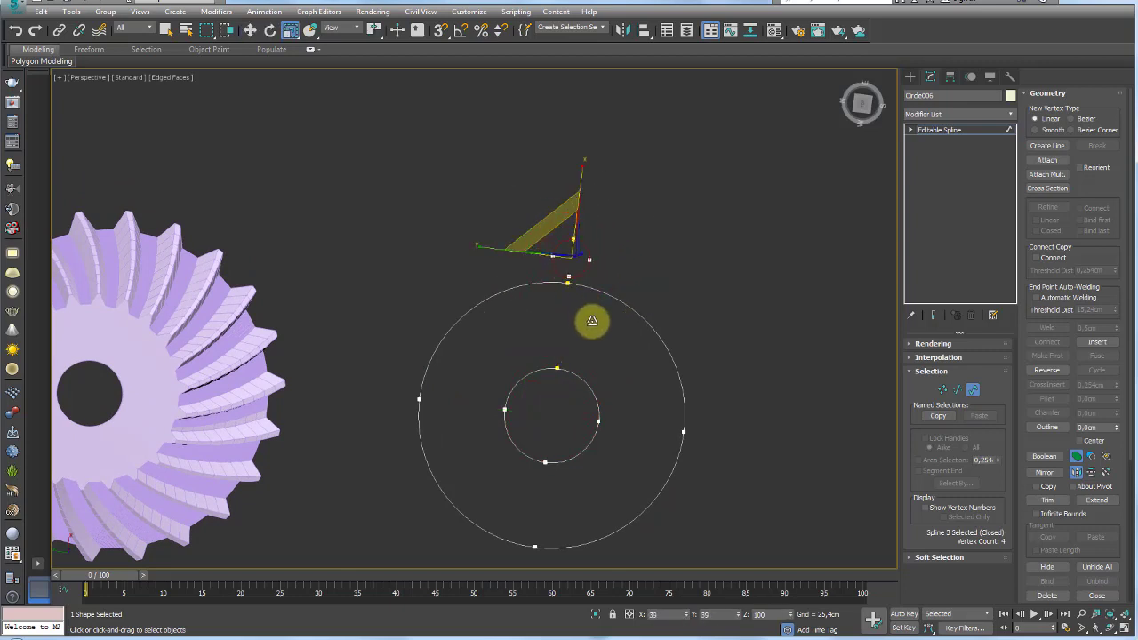
key(w)
scroll(563, 255, up, 4)
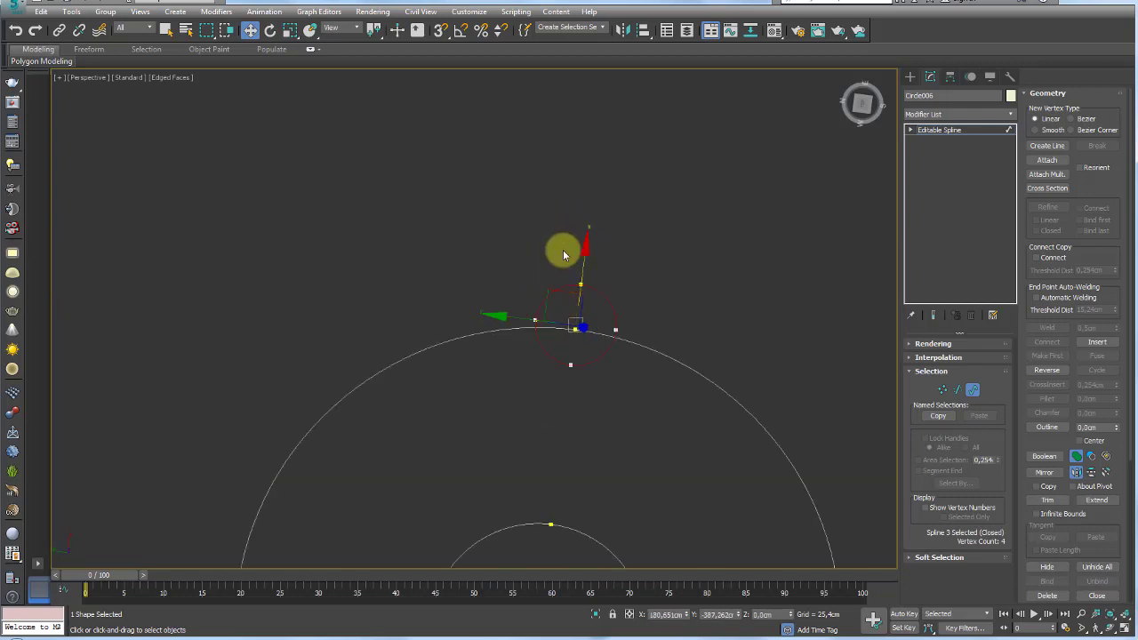
key(r)
drag(551, 287, 558, 295)
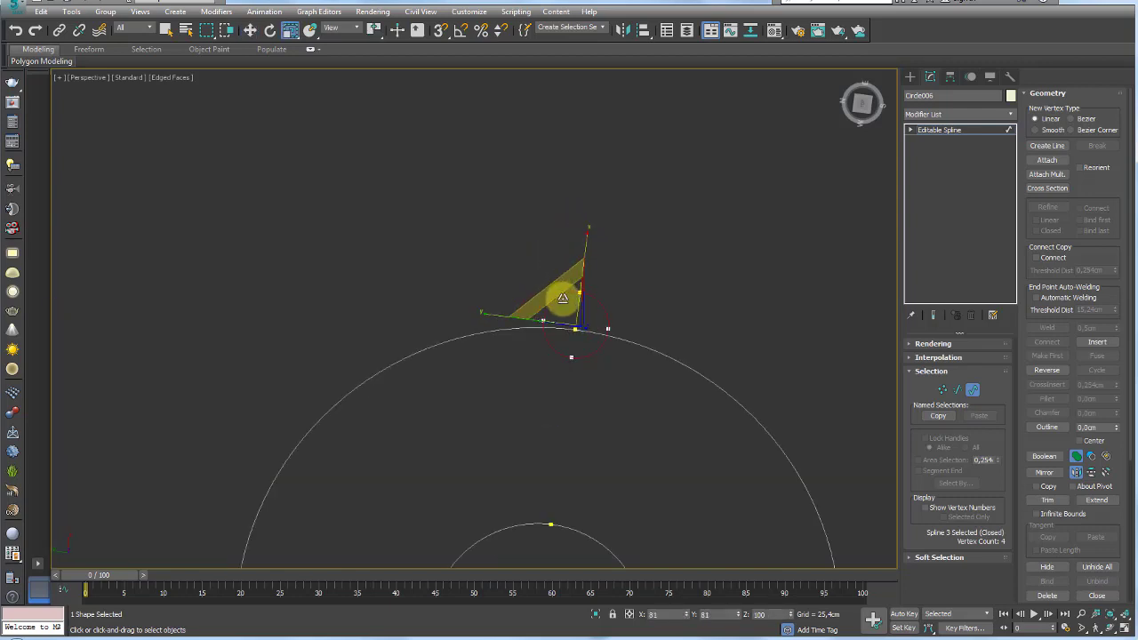
Lower the small circle onto the big circle's outer rim.
key(w)
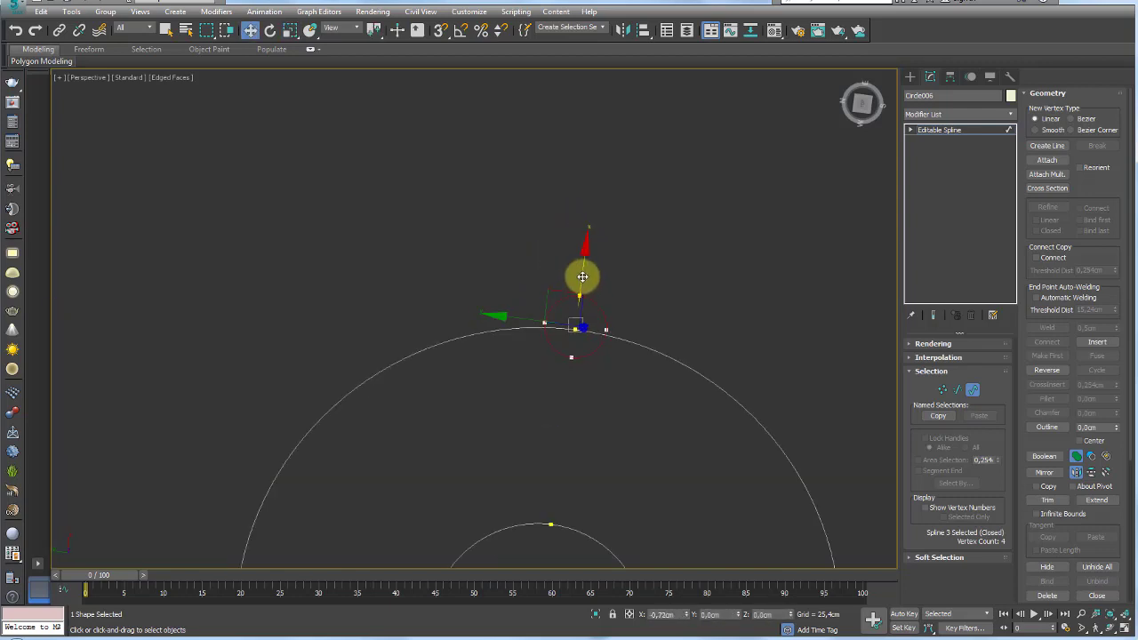
middle_drag(584, 325, 592, 262)
scroll(592, 178, down, 4)
scroll(584, 175, up, 6)
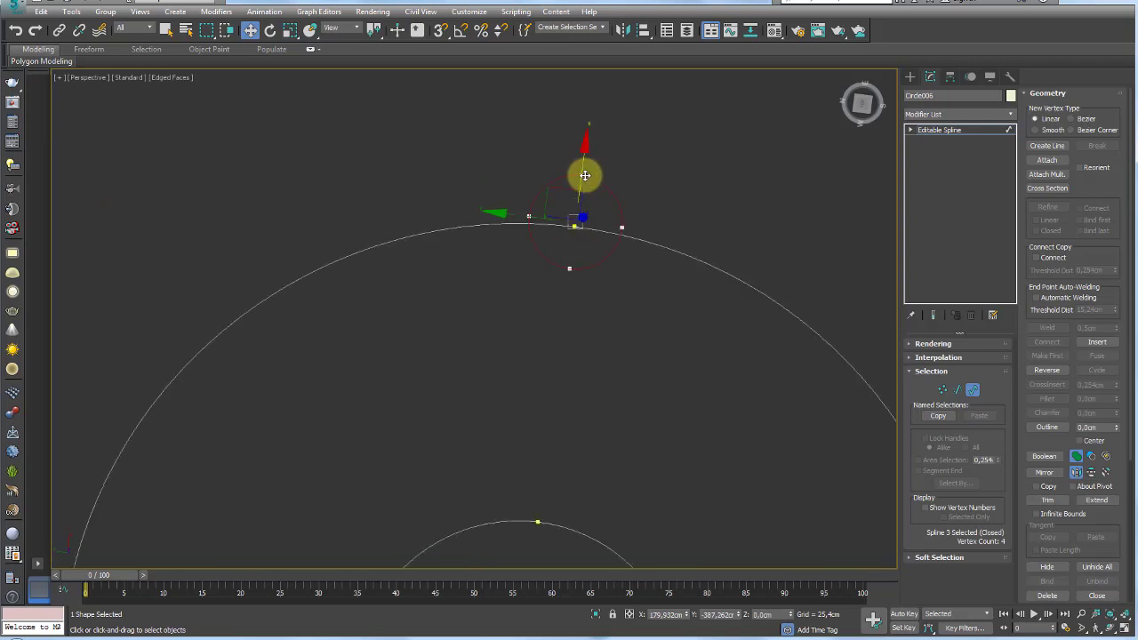
drag(585, 181, 582, 192)
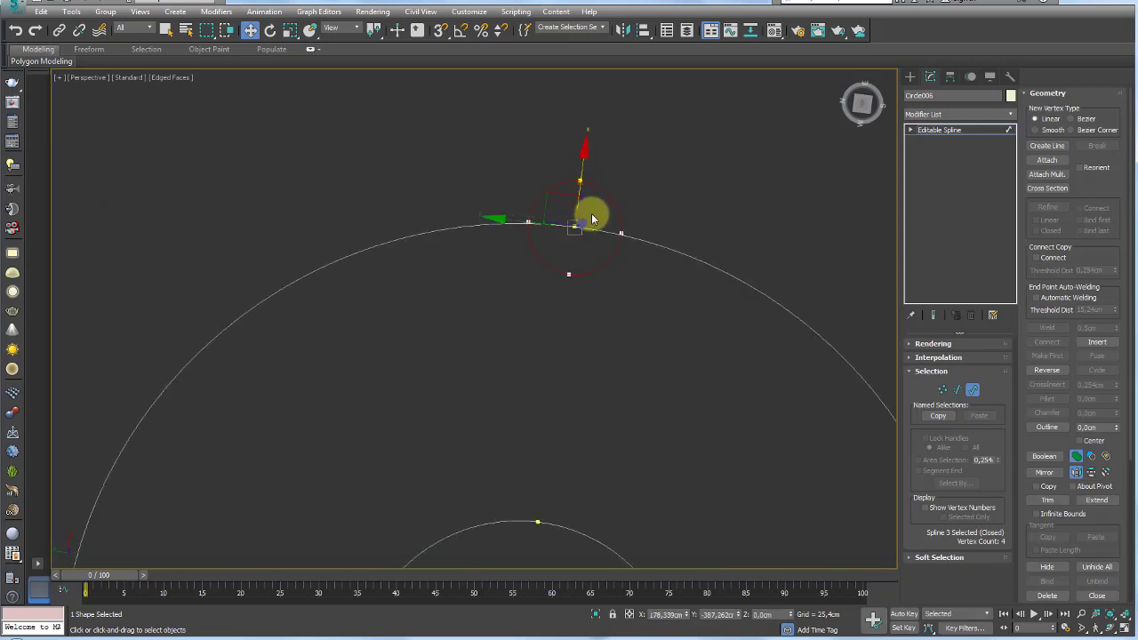
scroll(592, 218, down, 4)
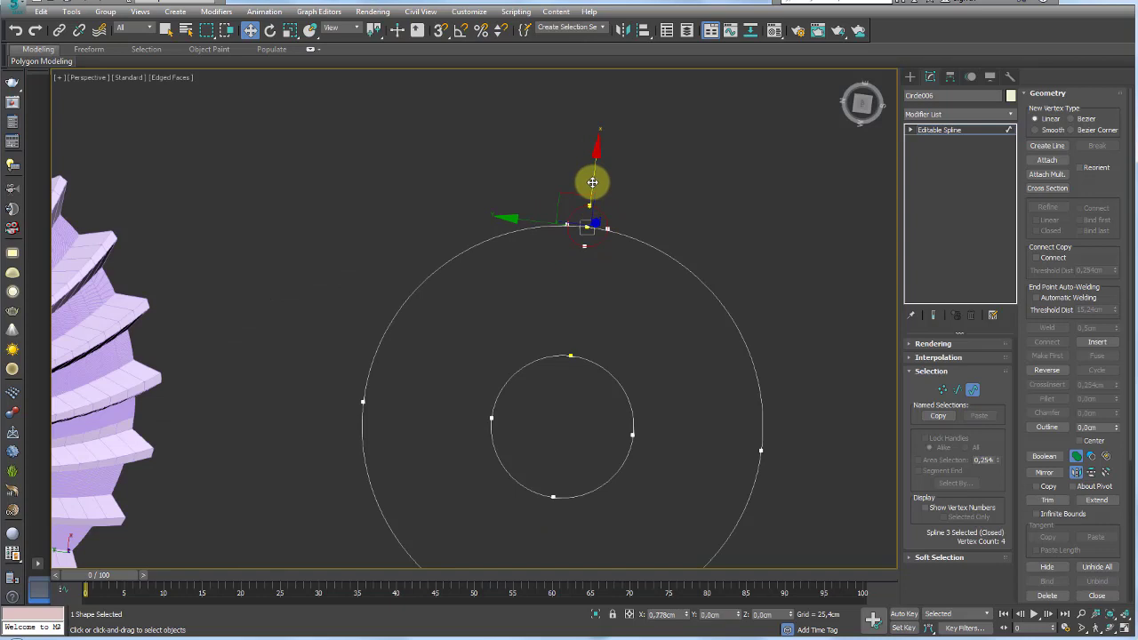
middle_drag(670, 292, 664, 279)
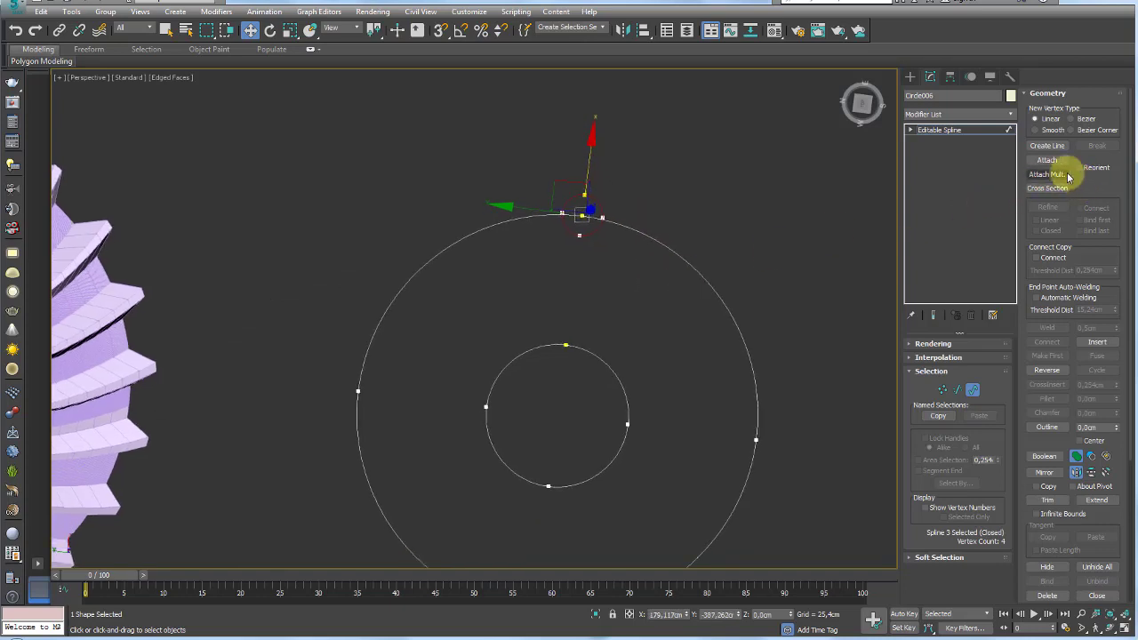
scroll(1072, 182, down, 3)
Detach the small rim circle as a separate shape named Shape004.
click(1047, 528)
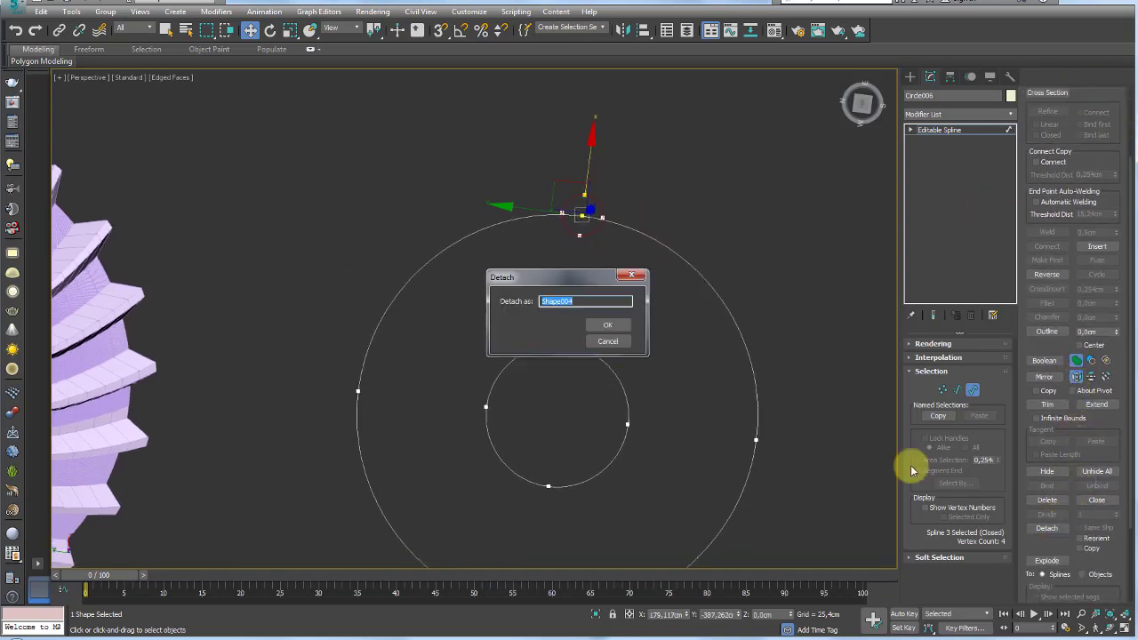
click(630, 338)
click(939, 130)
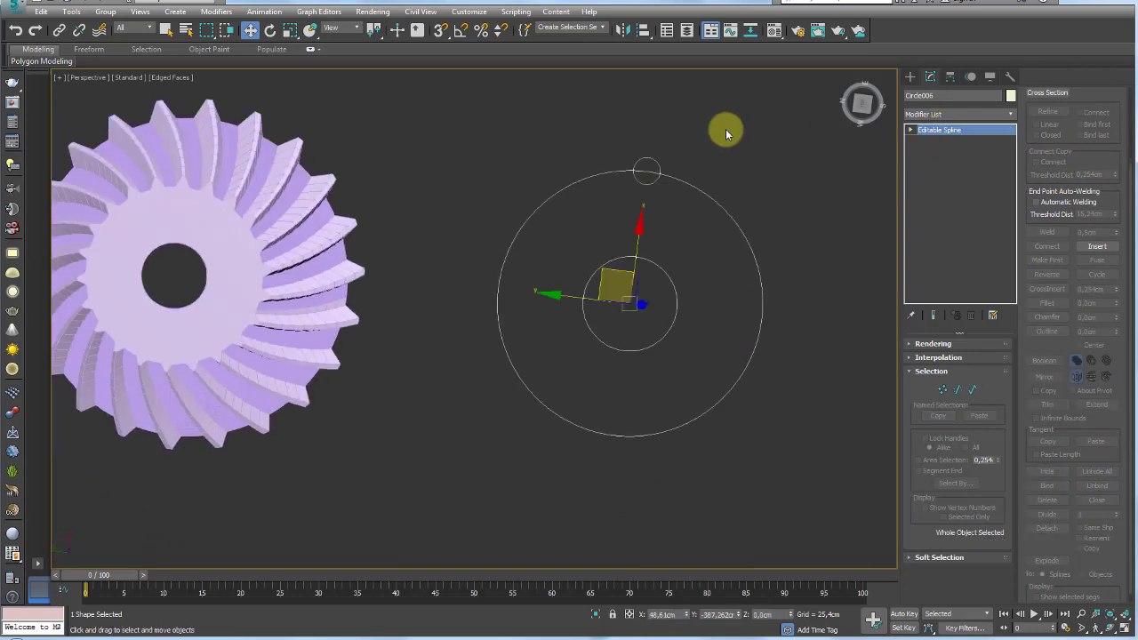
Array Shape004 360° around Z into 26 evenly spaced copies.
click(648, 169)
key(alt+t)
key(a)
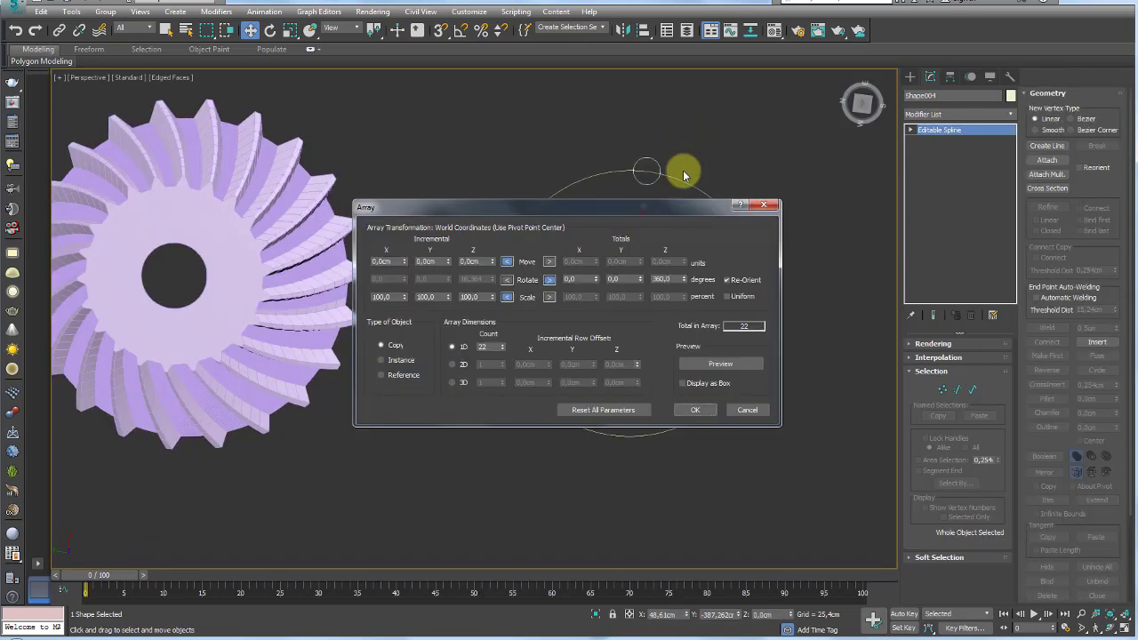
click(711, 363)
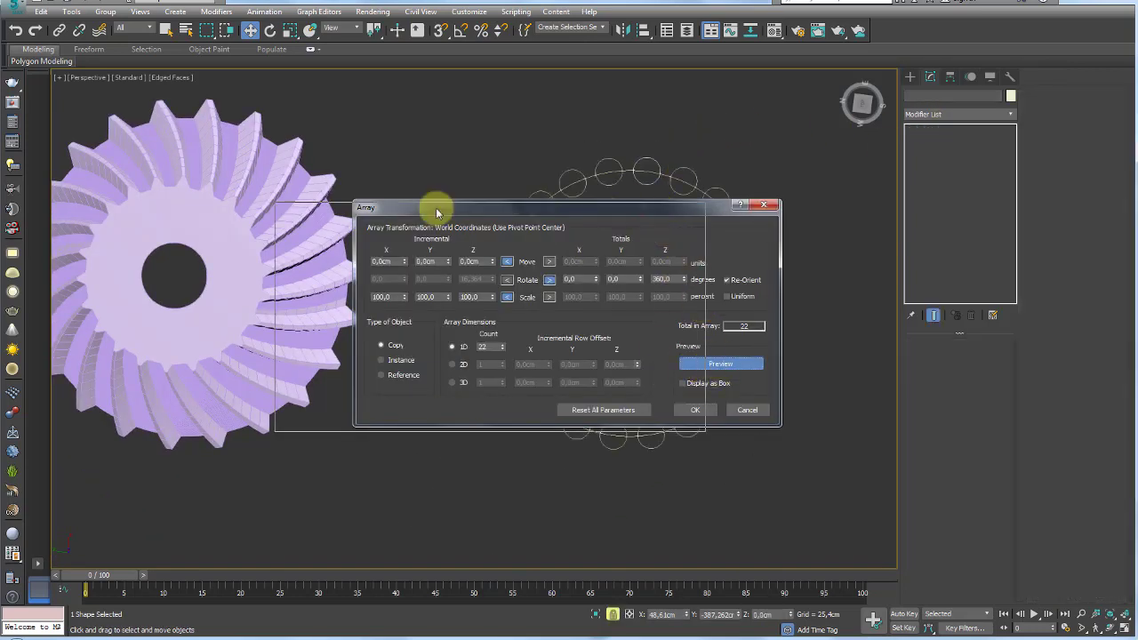
drag(436, 208, 147, 185)
scroll(575, 310, up, 2)
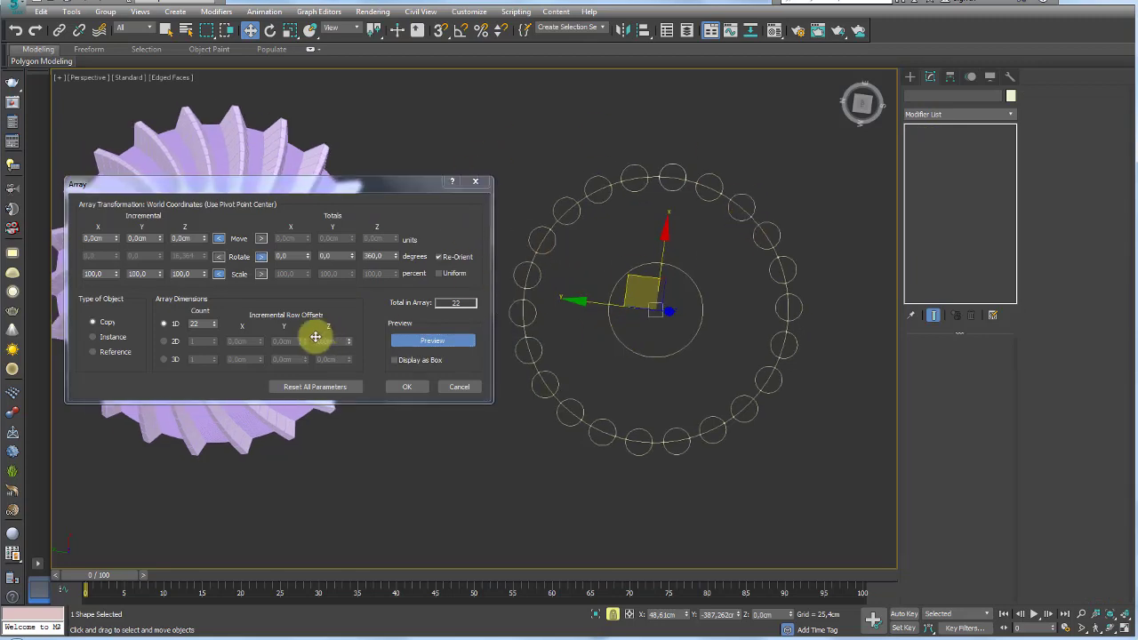
click(214, 322)
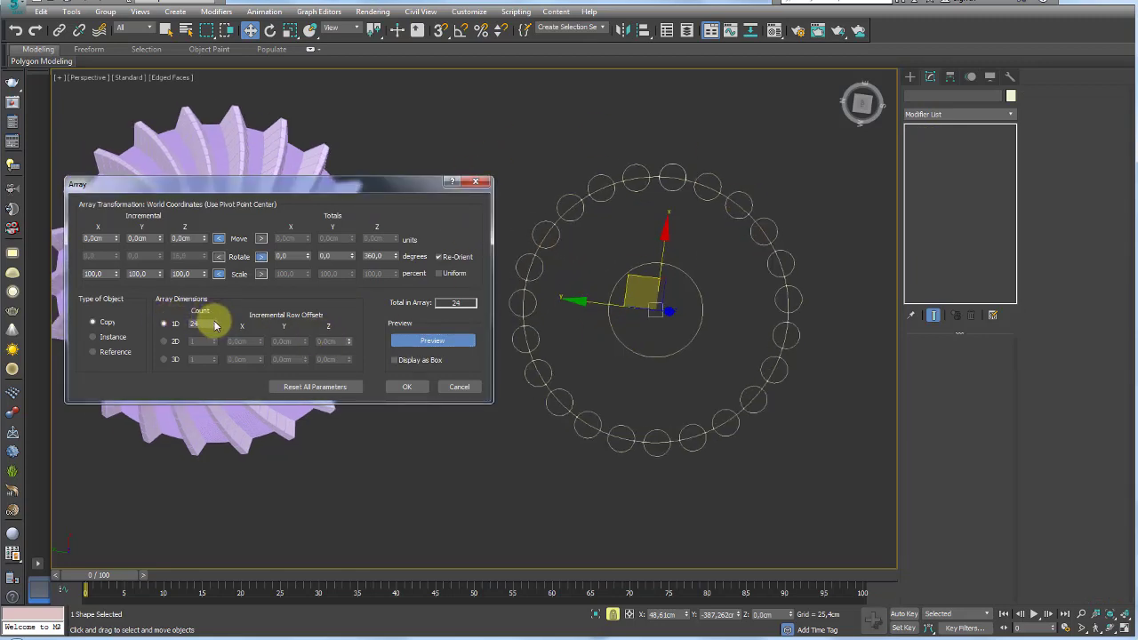
click(214, 322)
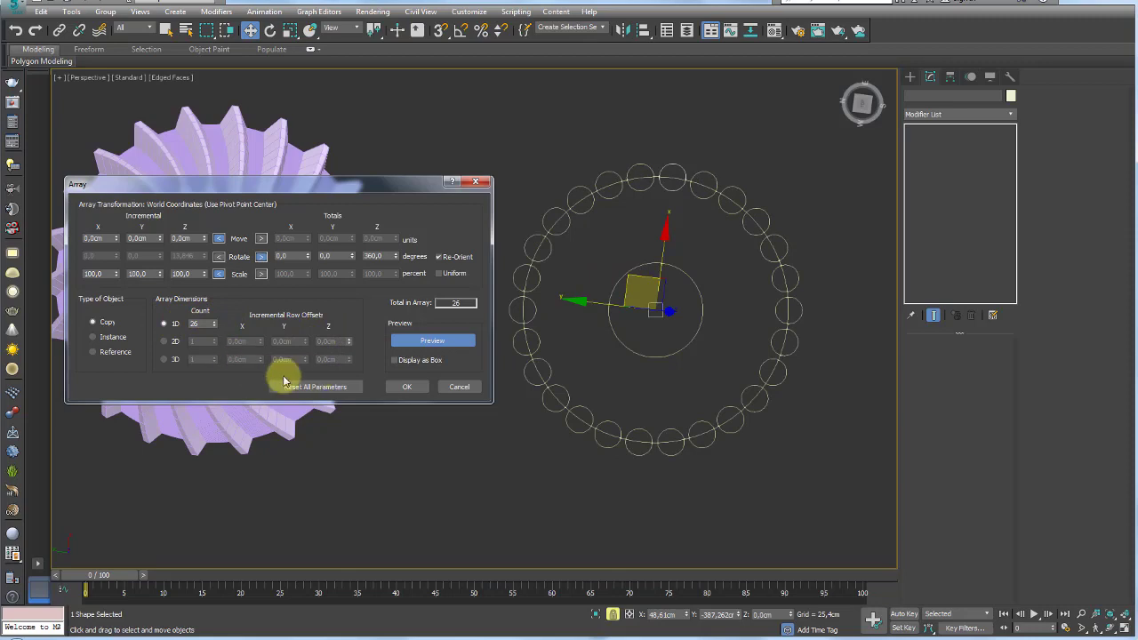
click(401, 388)
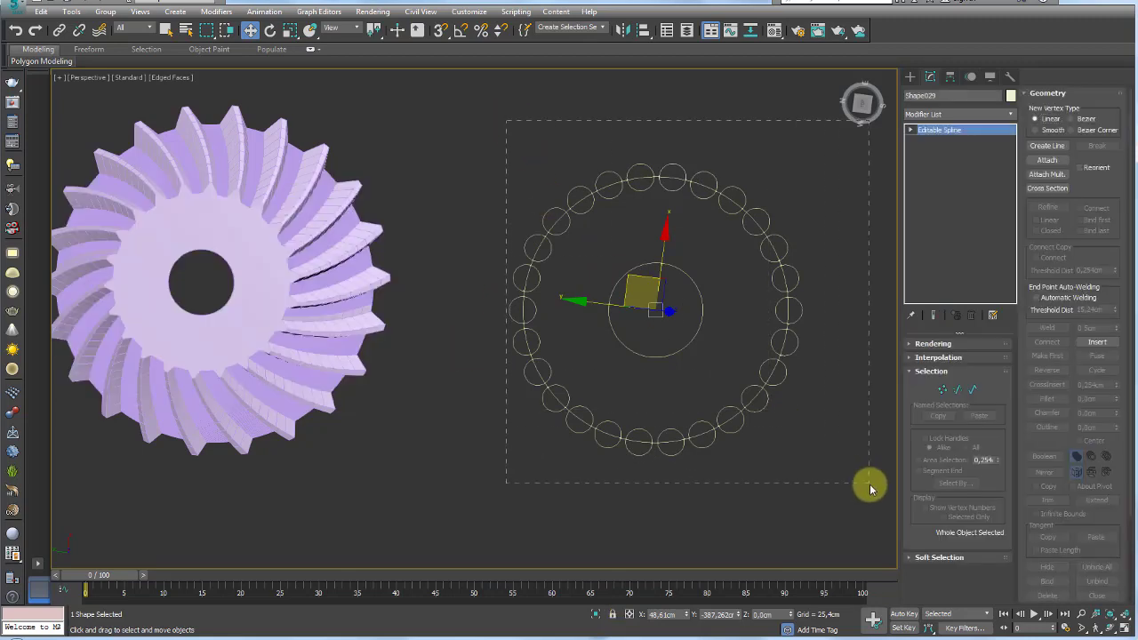
Isolate the circles and attach every shape to the big circle.
drag(869, 487, 870, 487)
click(596, 613)
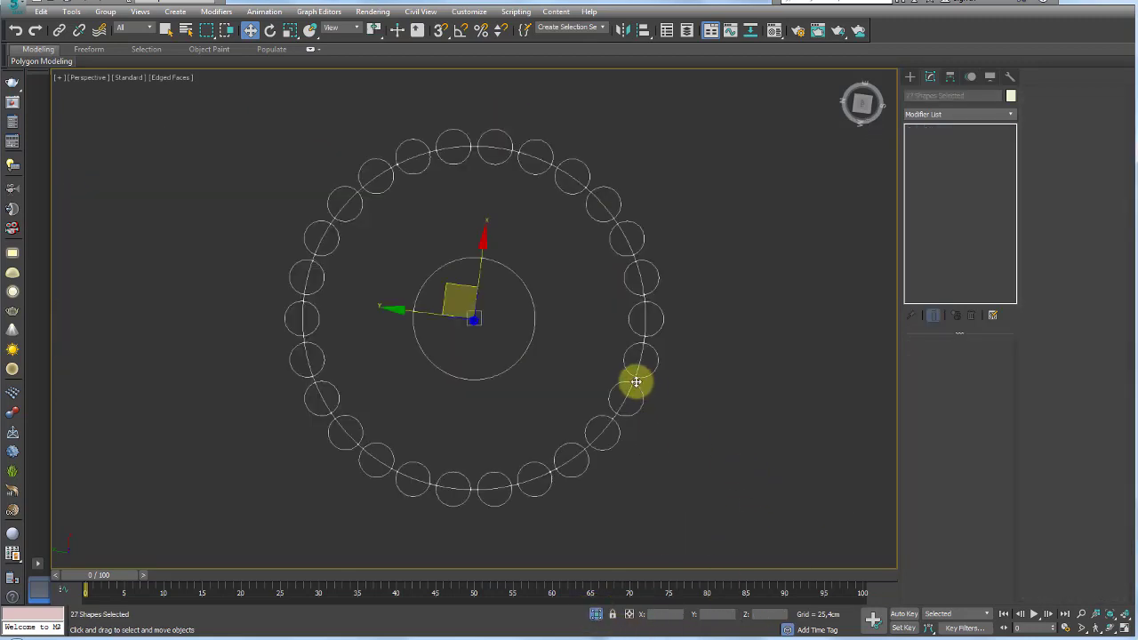
click(636, 381)
click(1046, 175)
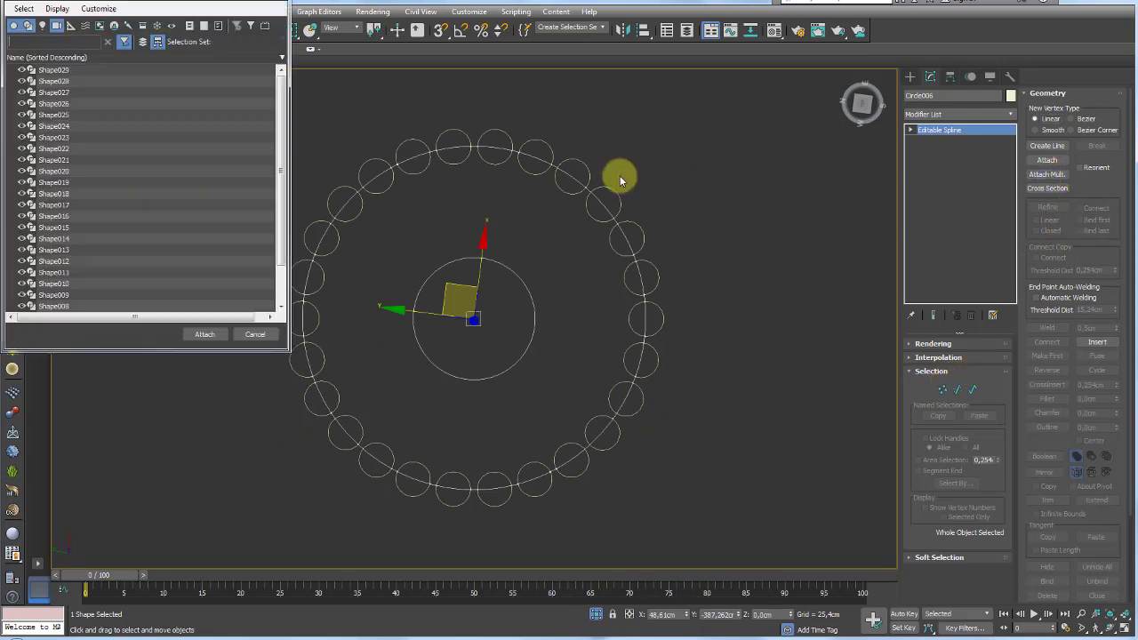
key(ctrl+a)
click(205, 334)
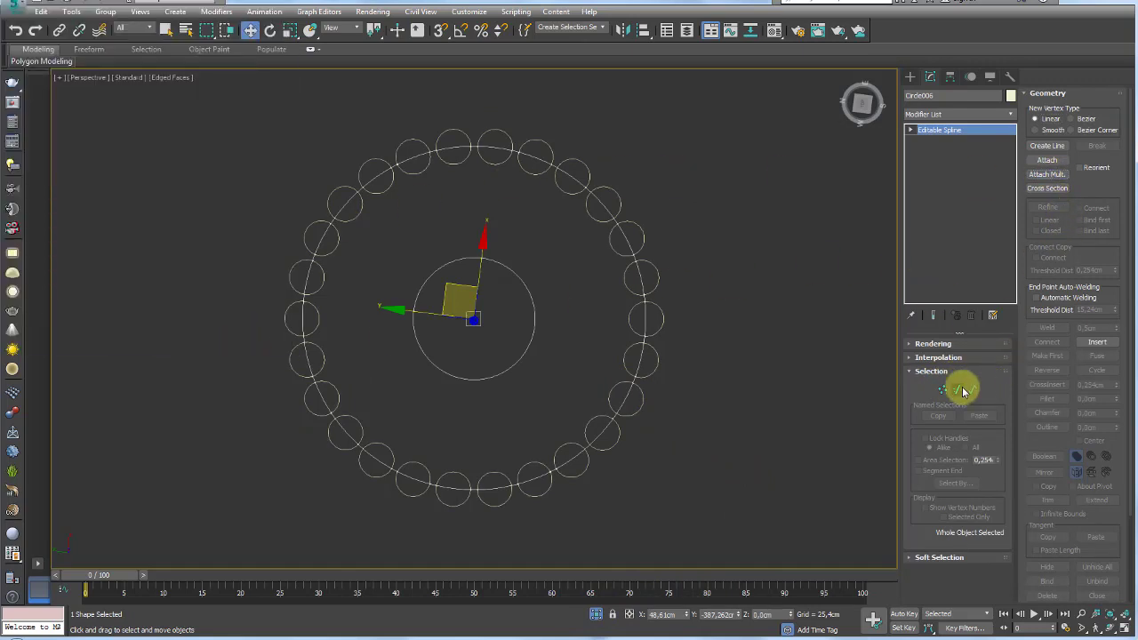
Trim the overlapping arcs around the ring into sprocket notches.
click(959, 389)
click(974, 391)
click(1047, 501)
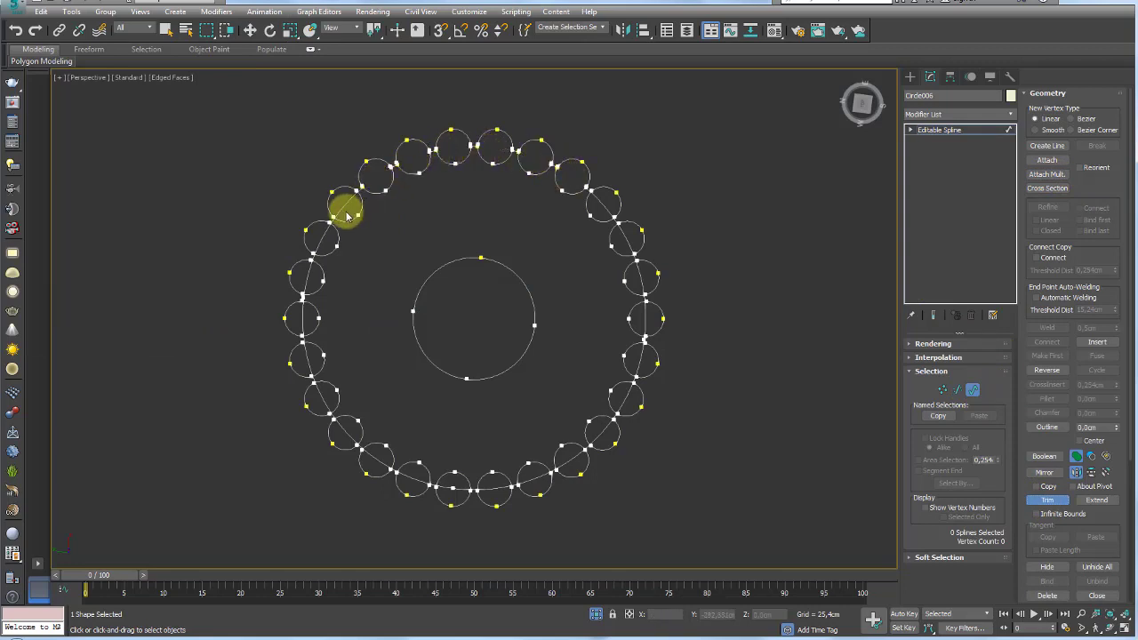
click(305, 276)
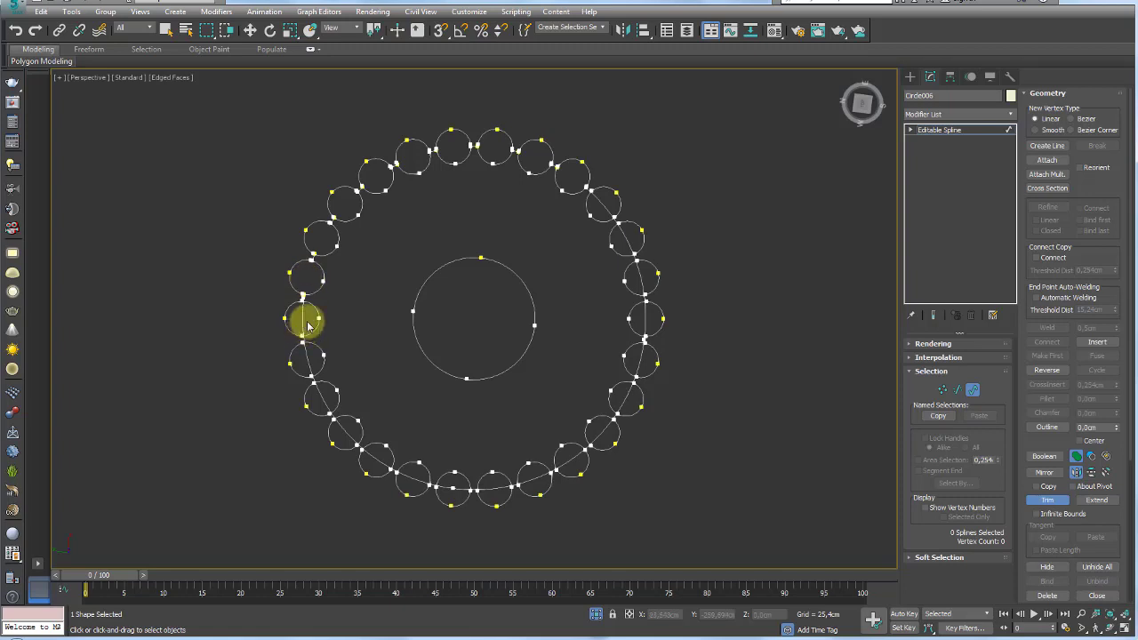
click(303, 322)
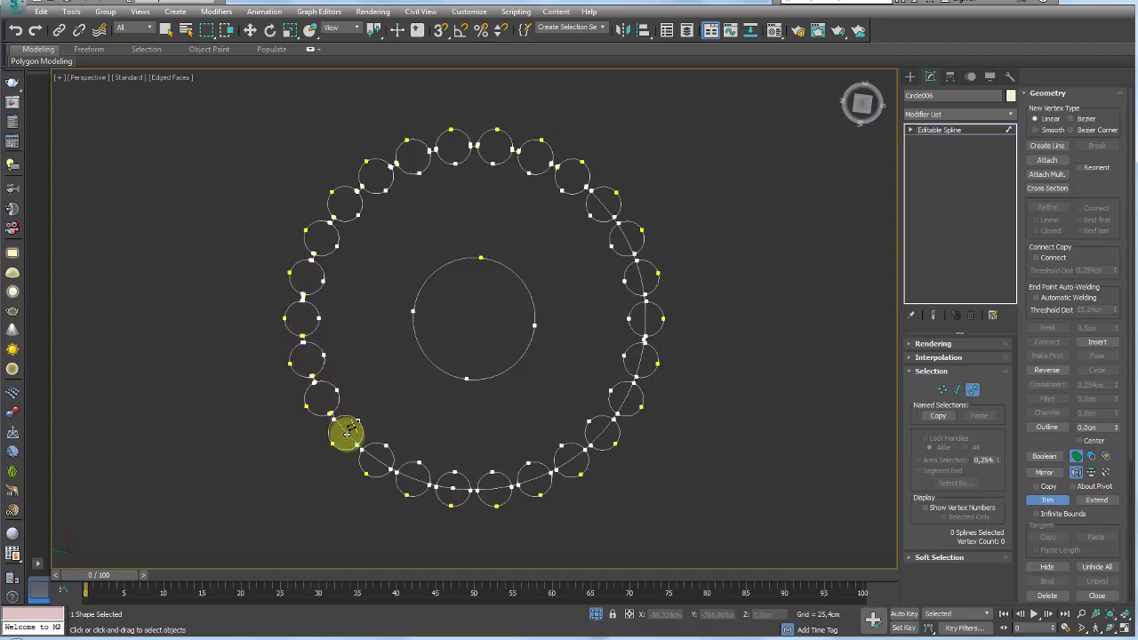
click(376, 459)
click(412, 472)
click(457, 488)
click(582, 451)
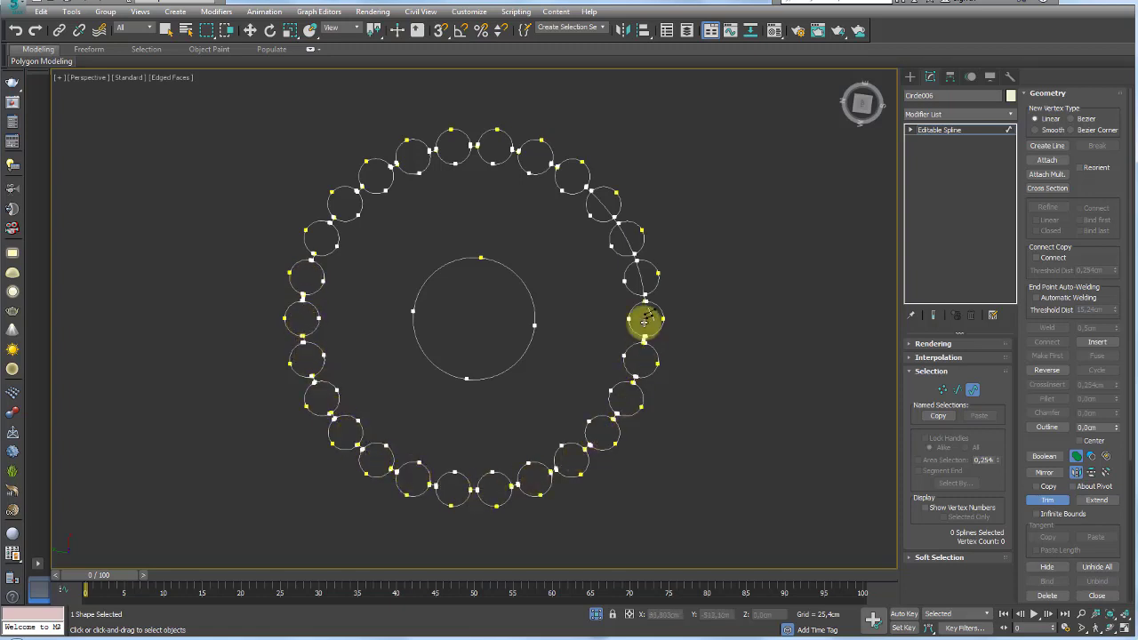
mouse_move(645, 320)
mouse_down()
mouse_move(643, 231)
mouse_move(419, 140)
mouse_move(287, 314)
mouse_move(408, 492)
mouse_move(610, 445)
mouse_up()
scroll(691, 305, down, 3)
middle_drag(691, 305, 726, 356)
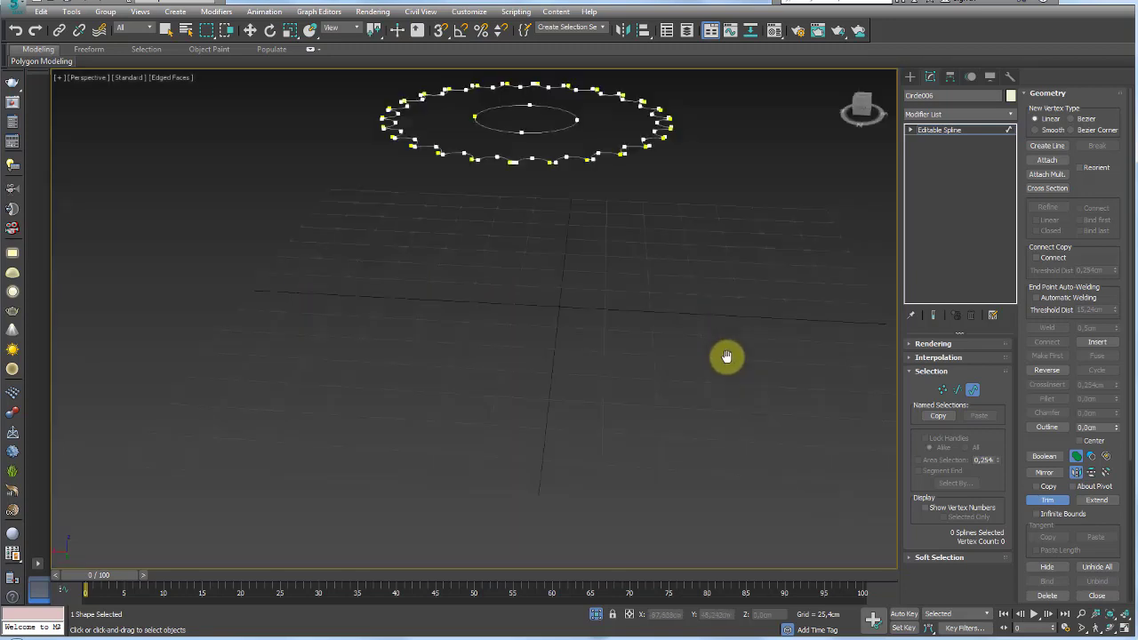
Select all vertices of the sprocket outline and weld them.
alt+middle_drag(680, 307, 733, 299)
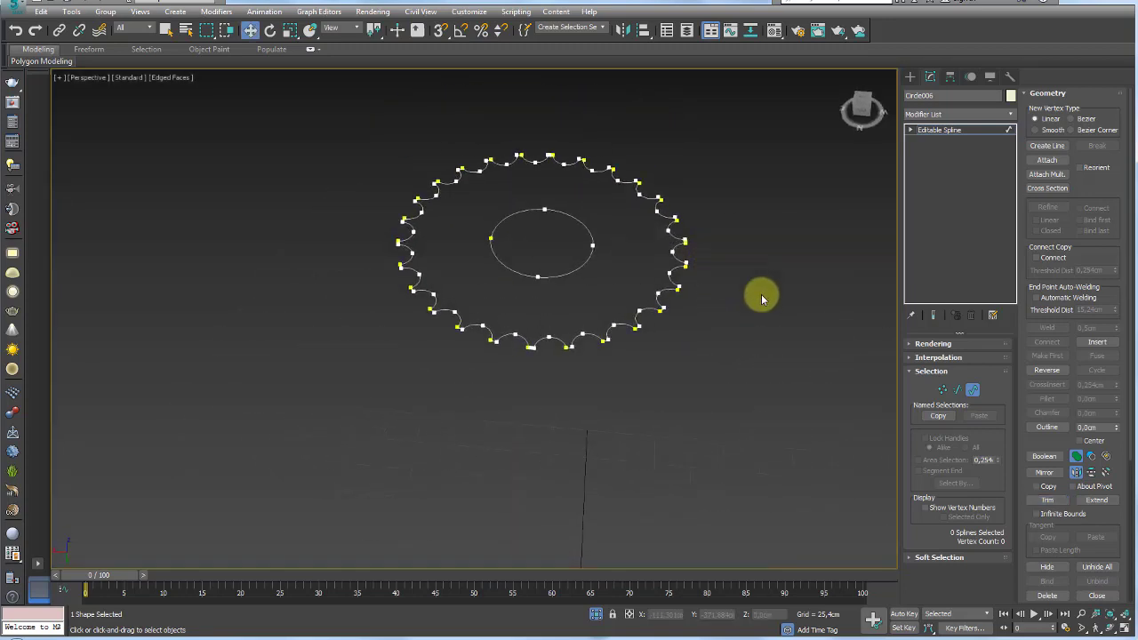
click(942, 389)
drag(267, 426, 756, 124)
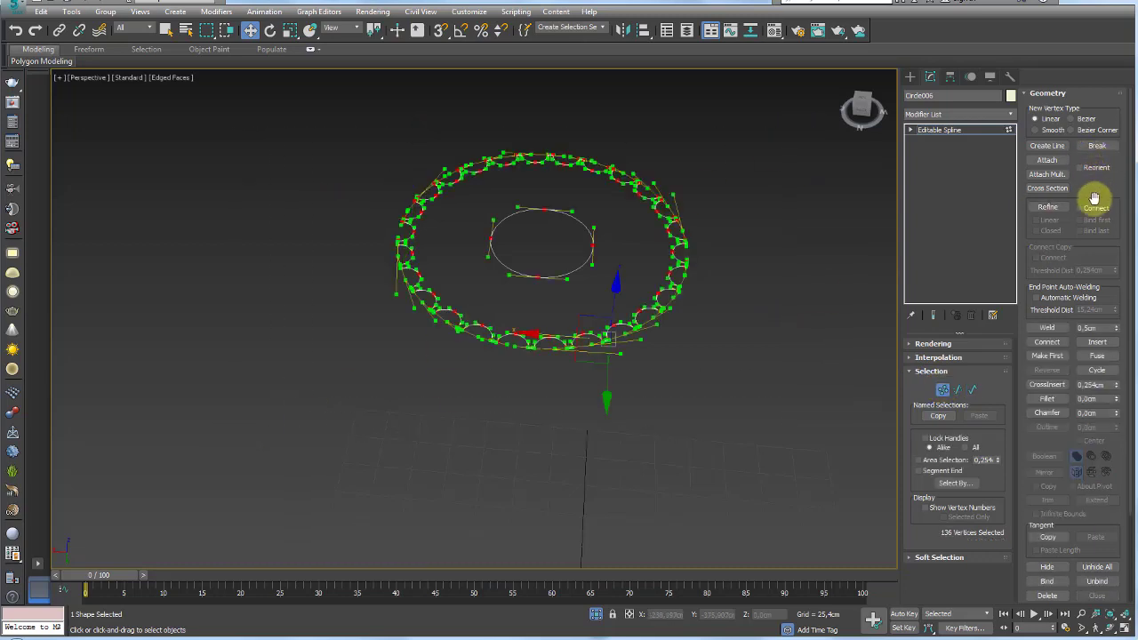
scroll(1062, 295, down, 2)
click(1047, 282)
alt+middle_drag(693, 285, 709, 249)
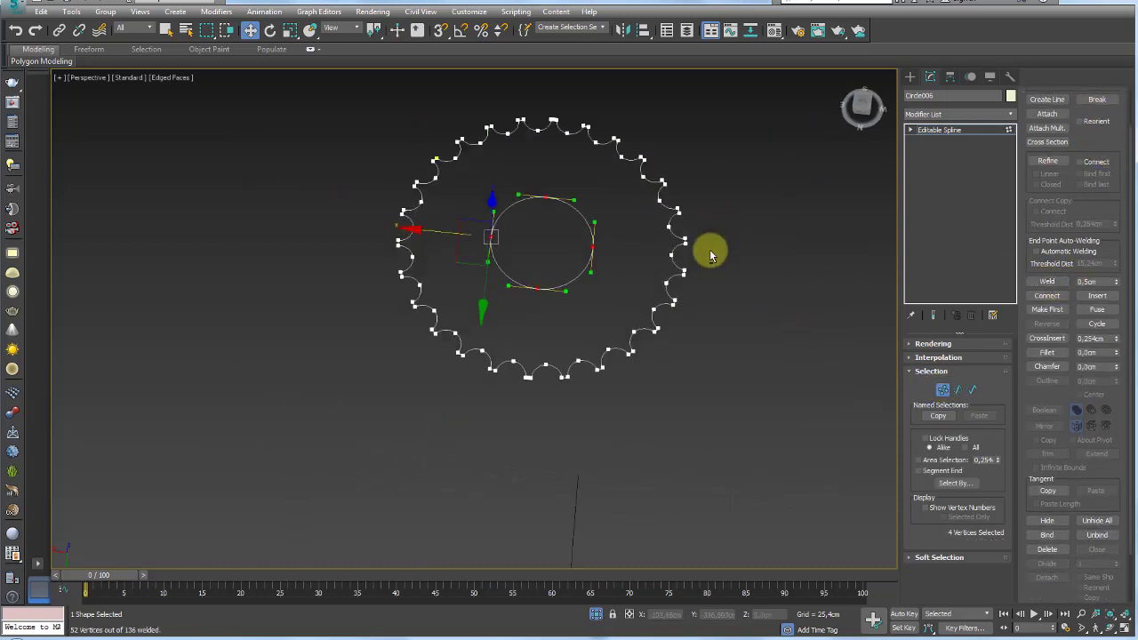
click(942, 130)
Extrude the outline 24.13 cm into a solid sprocket and bring up the reference photo.
click(1011, 114)
scroll(1005, 195, down, 5)
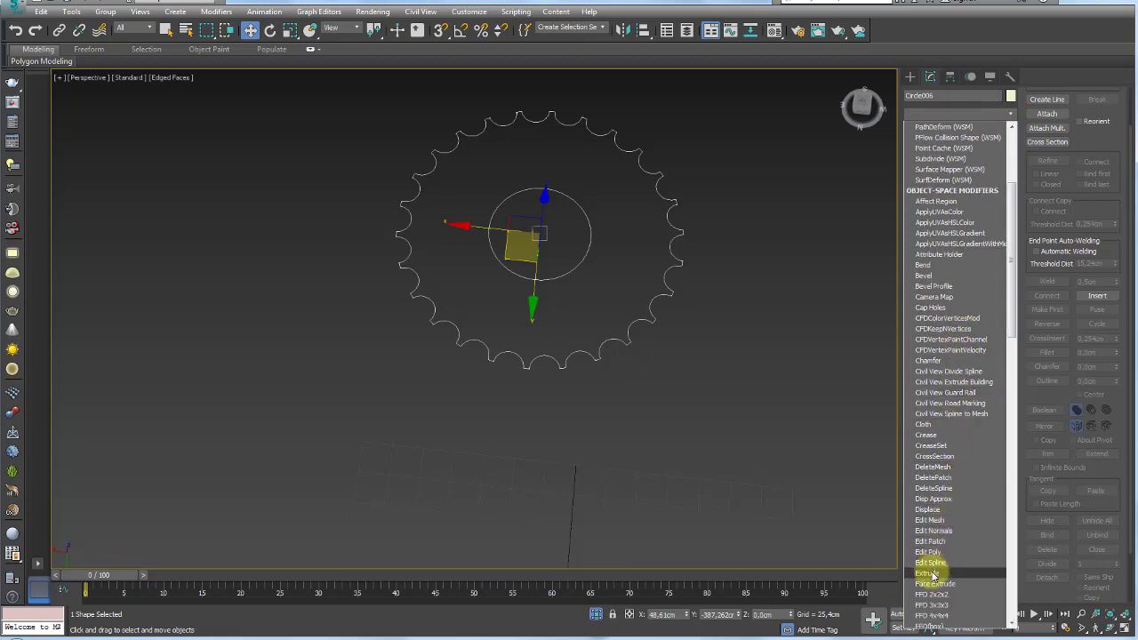
click(930, 573)
mouse_move(760, 406)
alt+middle_down()
mouse_move(805, 348)
mouse_move(601, 303)
alt+middle_up()
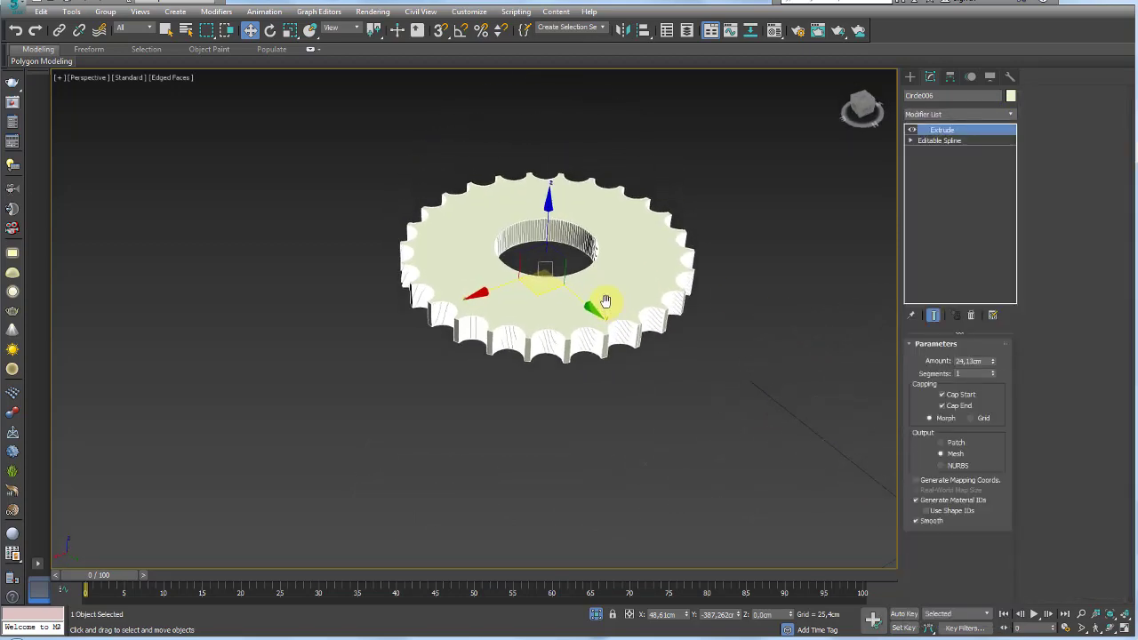
scroll(622, 305, up, 2)
scroll(635, 347, up, 2)
click(536, 631)
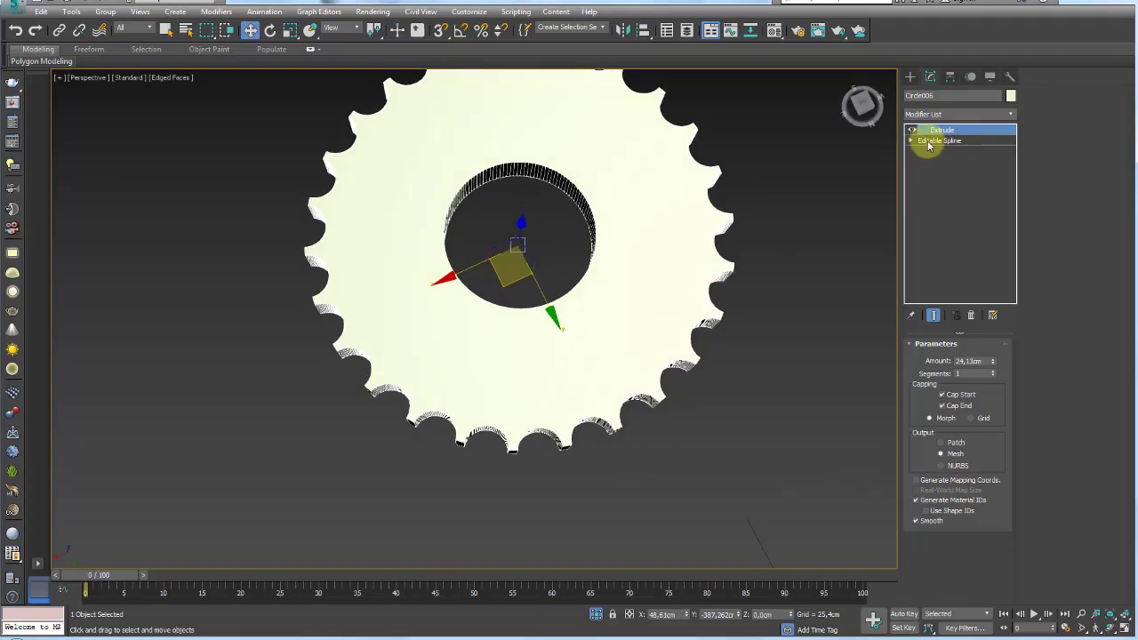
Enlarge the spline's inner hole circle to 150%.
click(933, 140)
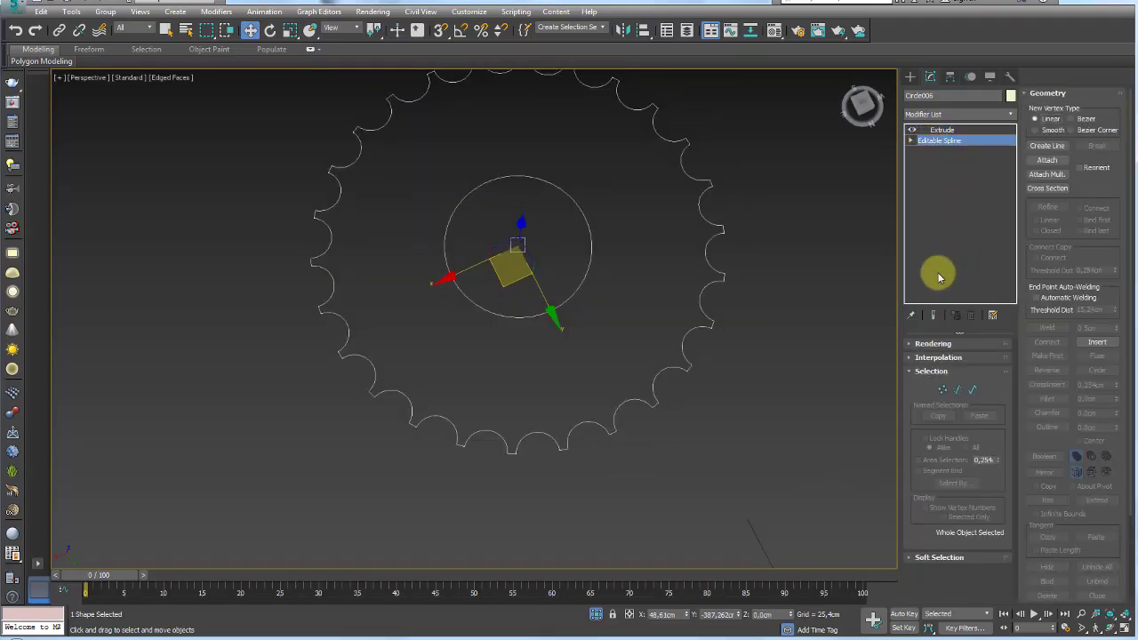
click(971, 390)
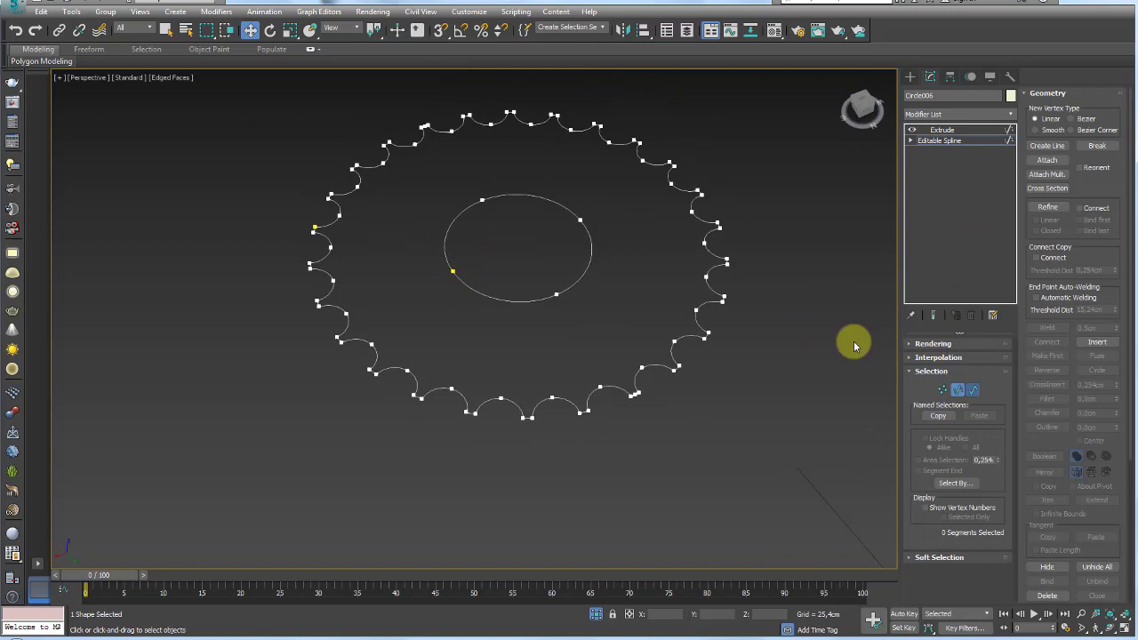
click(585, 279)
key(r)
drag(508, 283, 502, 311)
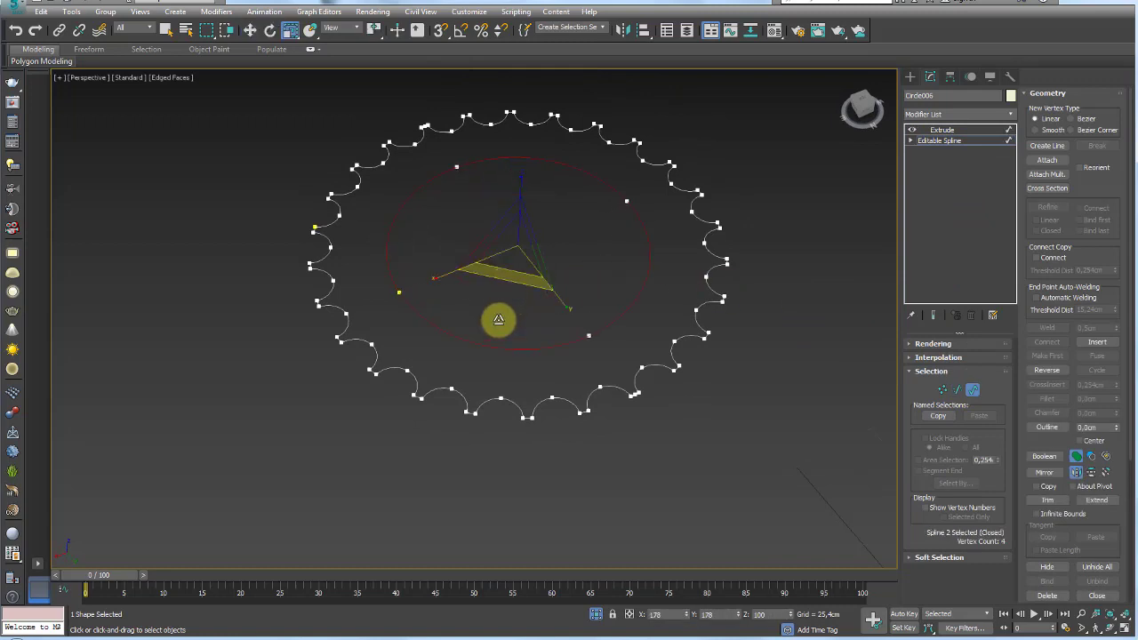
click(942, 130)
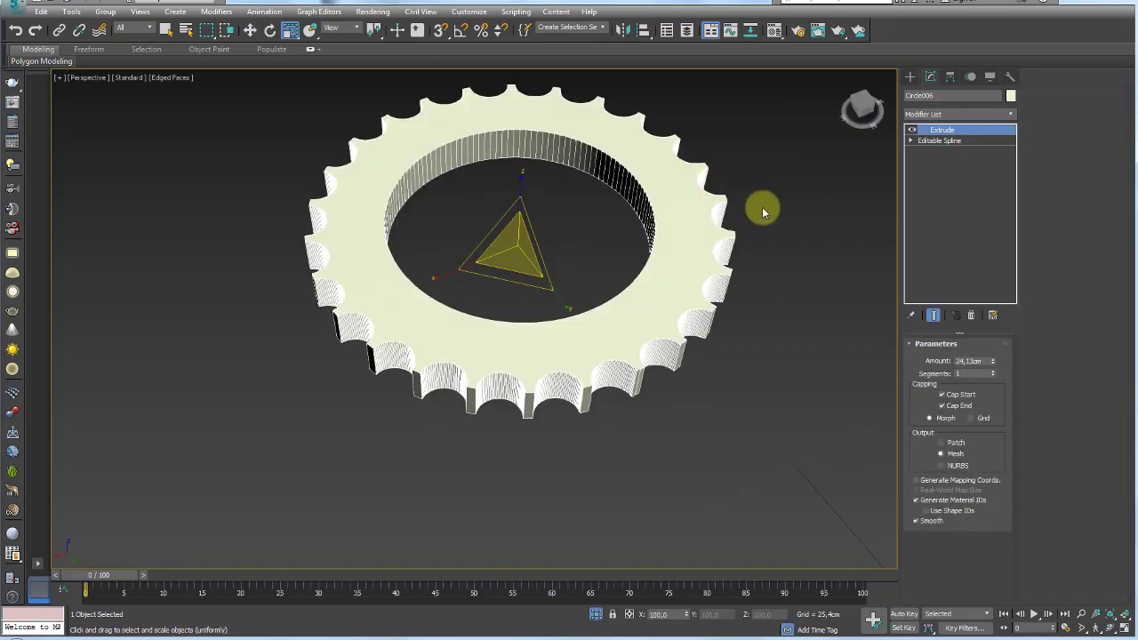
Set the extrusion amount to 3.81cm and add an Edit Poly modifier.
alt+middle_drag(762, 210, 794, 179)
drag(993, 365, 997, 374)
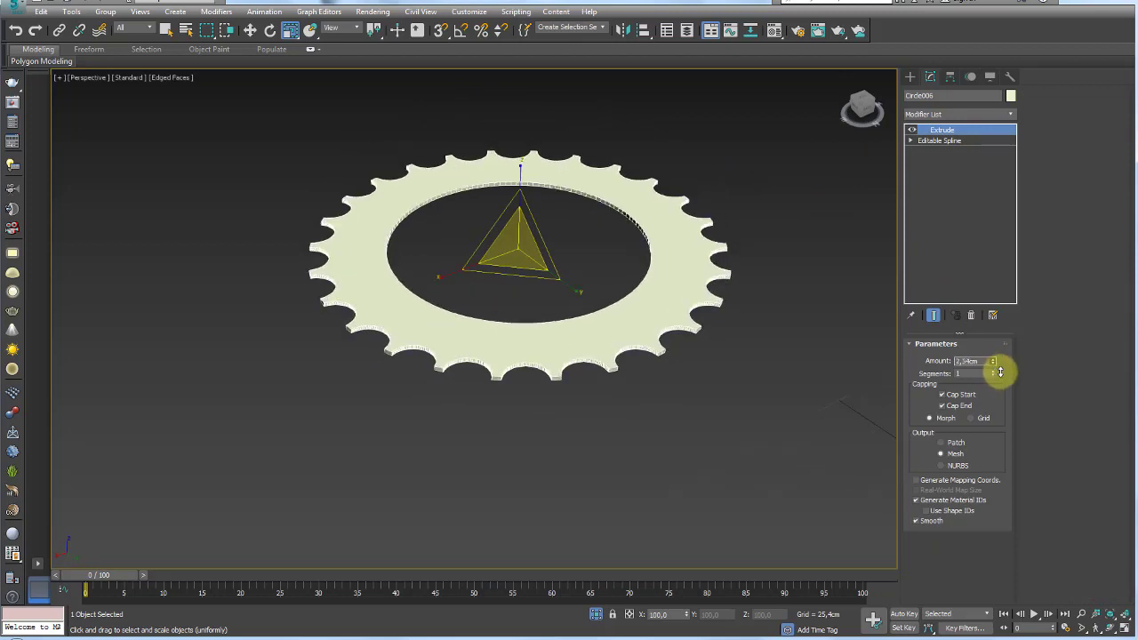
drag(997, 373, 973, 364)
mouse_move(746, 264)
alt+middle_down()
mouse_move(742, 295)
mouse_move(790, 310)
alt+middle_up()
scroll(743, 295, down, 4)
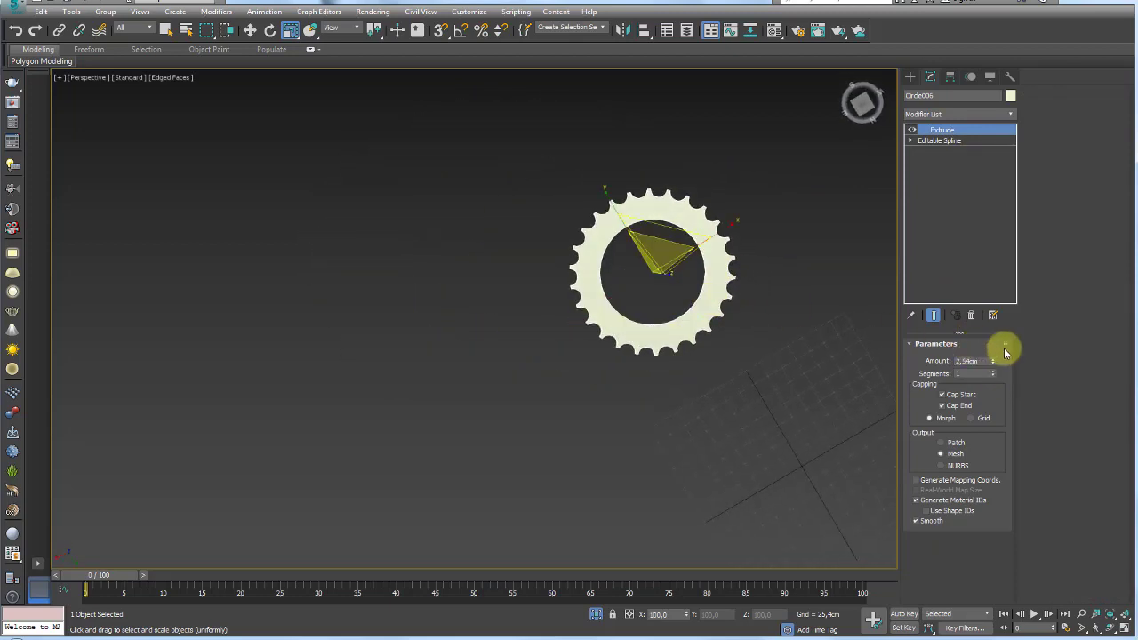
click(992, 359)
scroll(750, 299, up, 2)
mouse_move(706, 264)
alt+middle_down()
mouse_move(684, 315)
mouse_move(691, 234)
alt+middle_up()
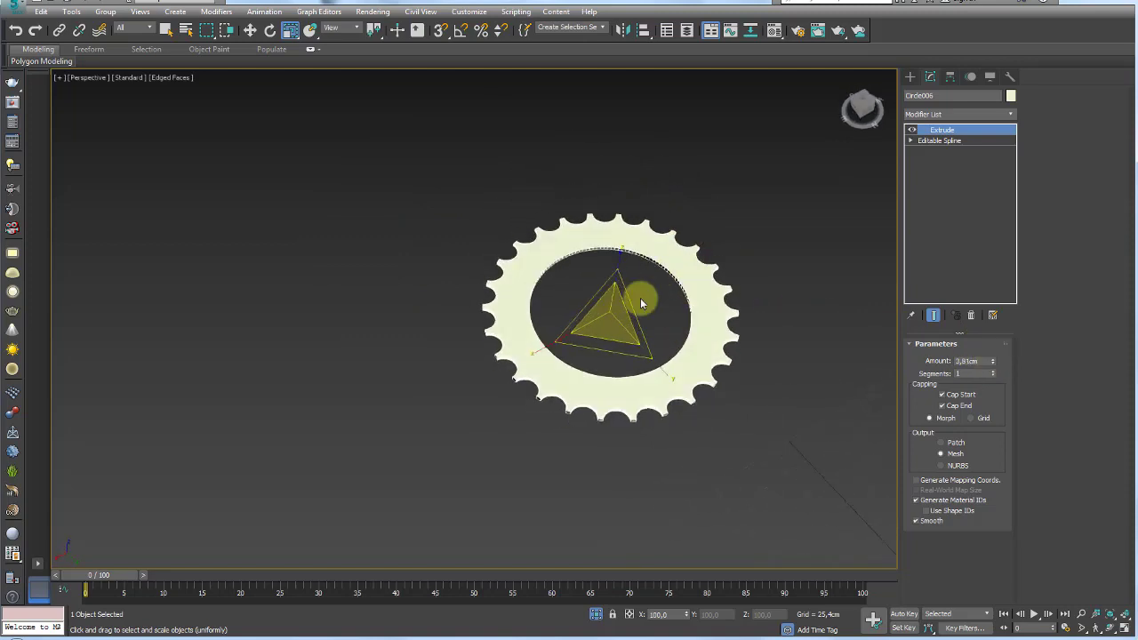
key(ctrl+e)
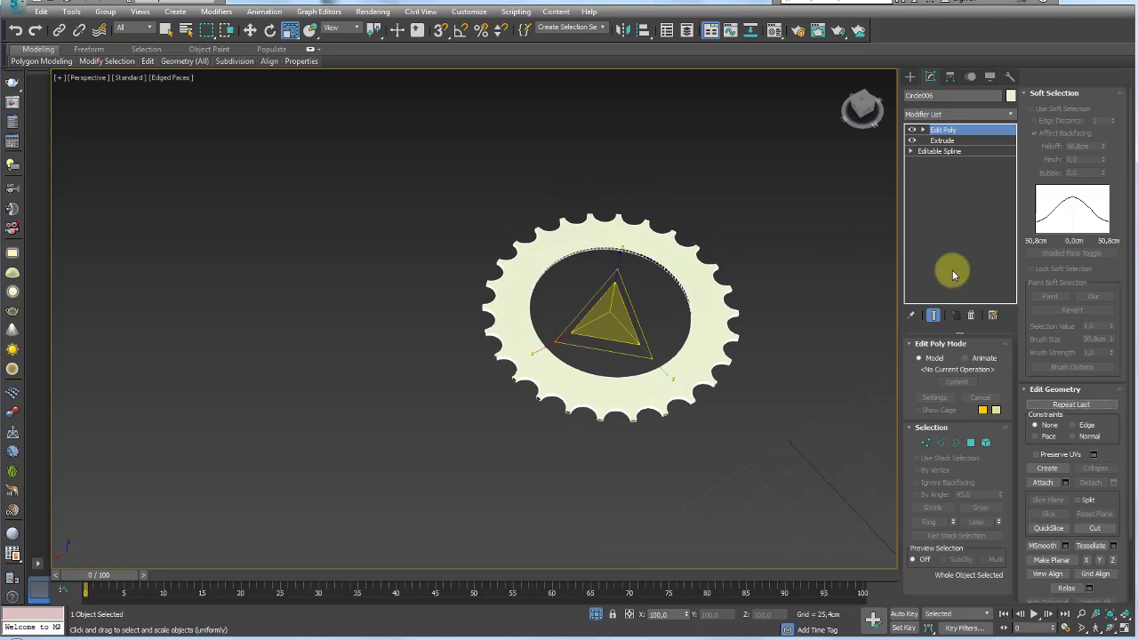
Select the inner rim border of the sprocket's centre hole.
click(941, 442)
scroll(658, 266, up, 5)
scroll(654, 255, up, 4)
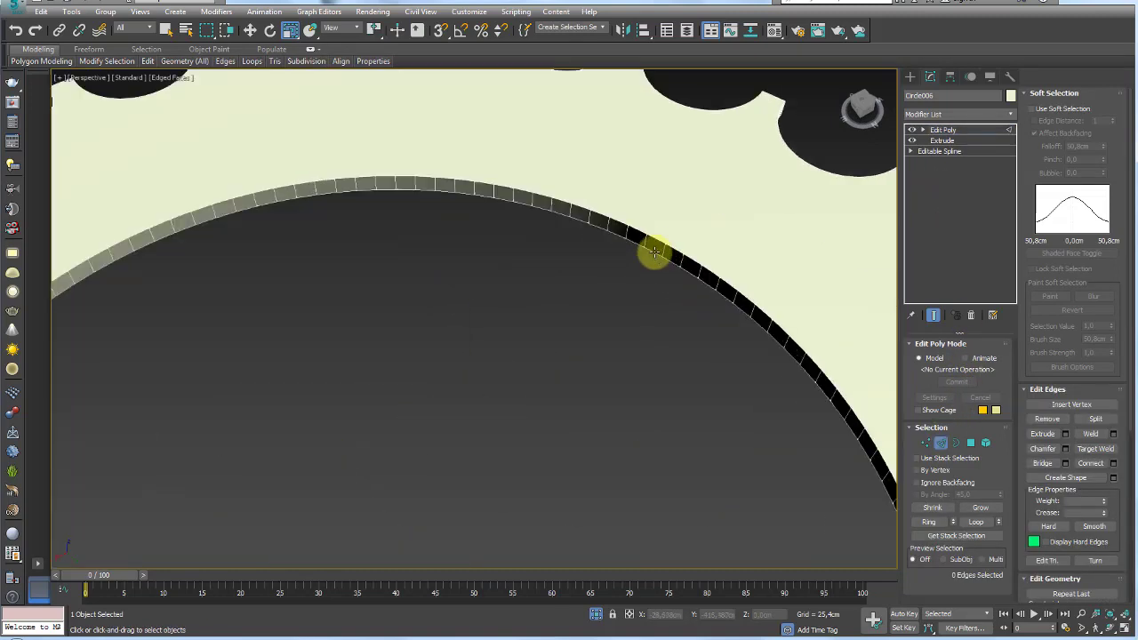
click(664, 252)
click(928, 522)
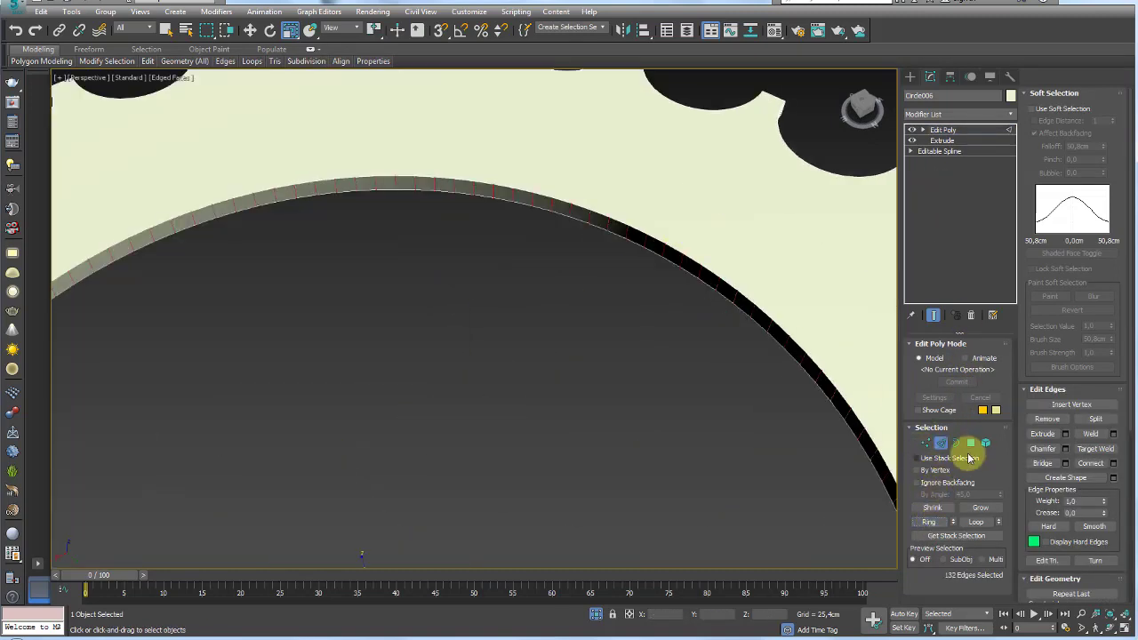
click(971, 442)
scroll(741, 283, down, 6)
middle_drag(760, 359, 685, 287)
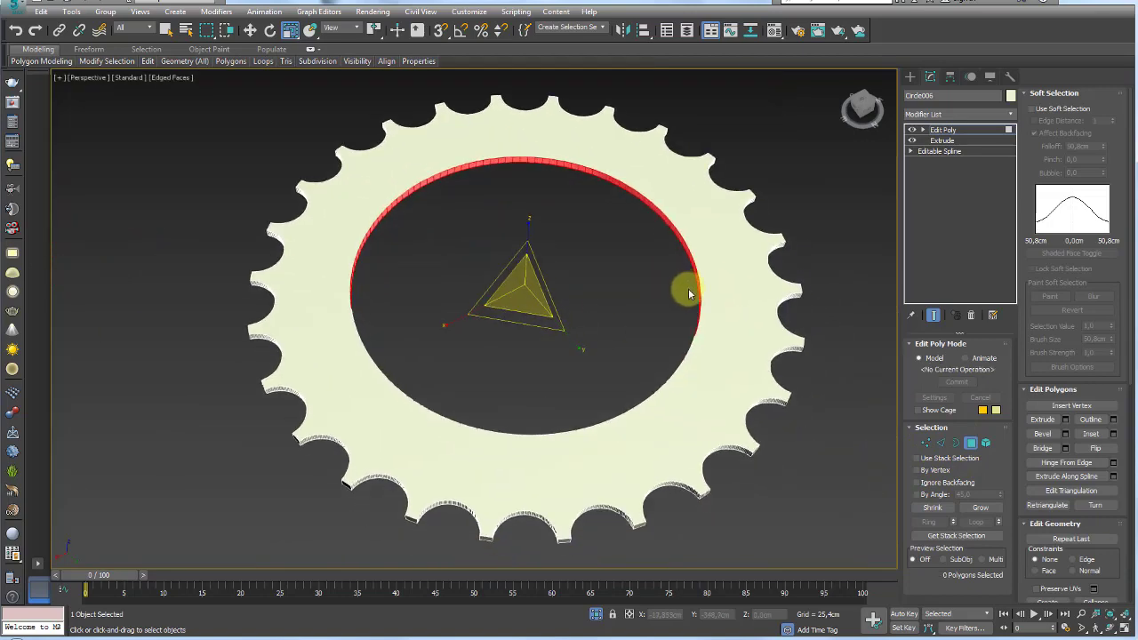
click(686, 287)
click(956, 442)
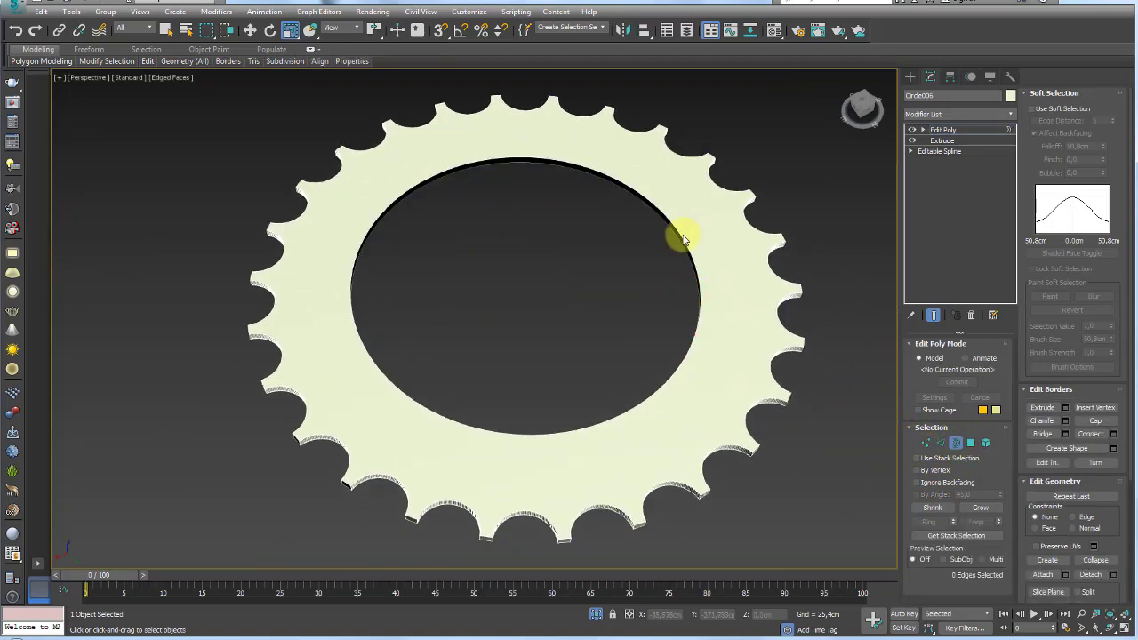
click(683, 239)
Add the second rim border of the hole to the selection.
alt+middle_drag(681, 246, 684, 215)
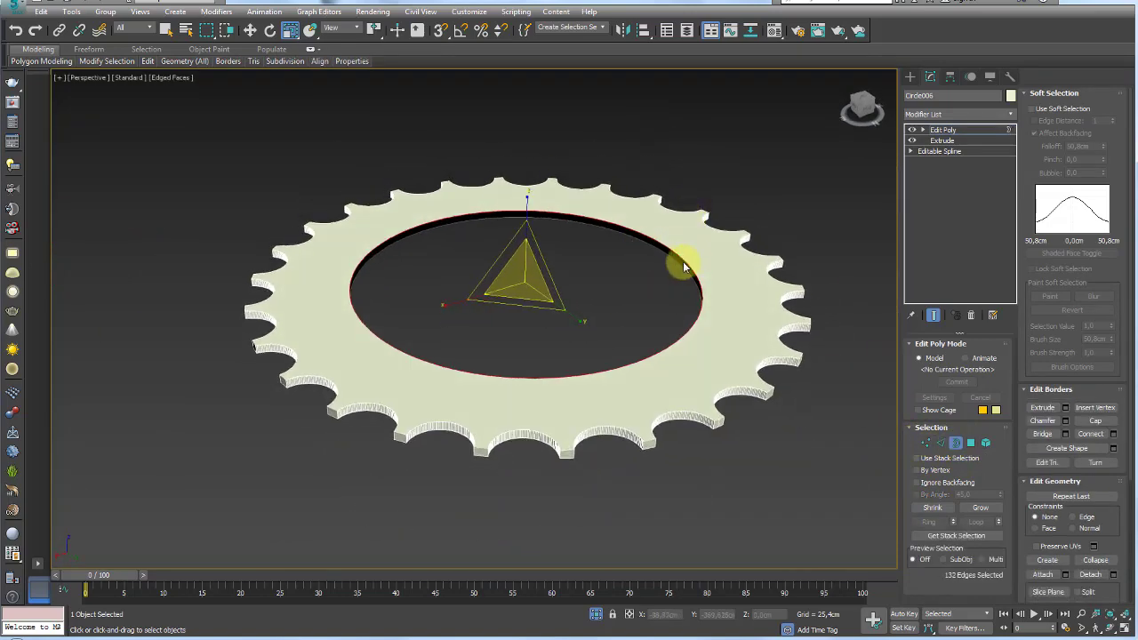
key(F4)
alt+middle_drag(626, 248, 605, 325)
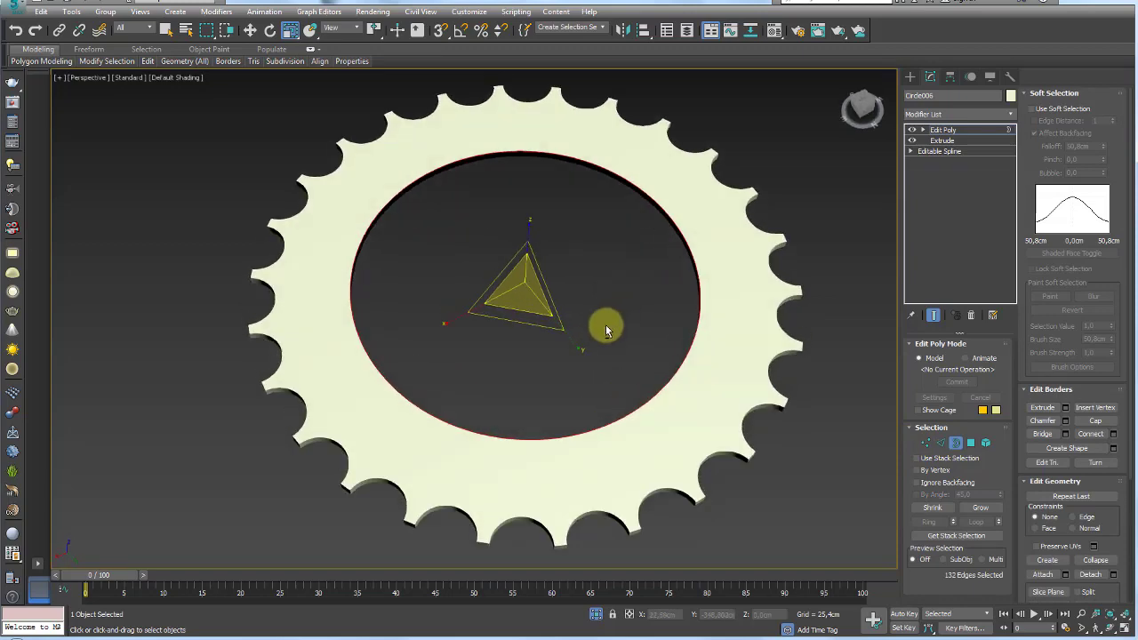
key(F4)
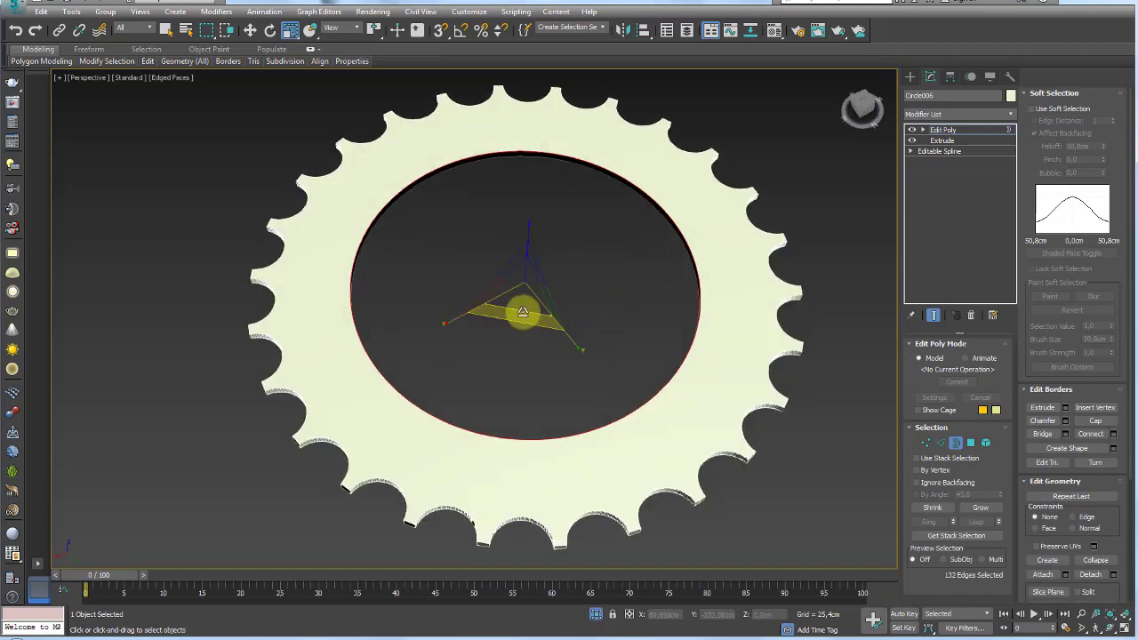
ctrl+click(692, 297)
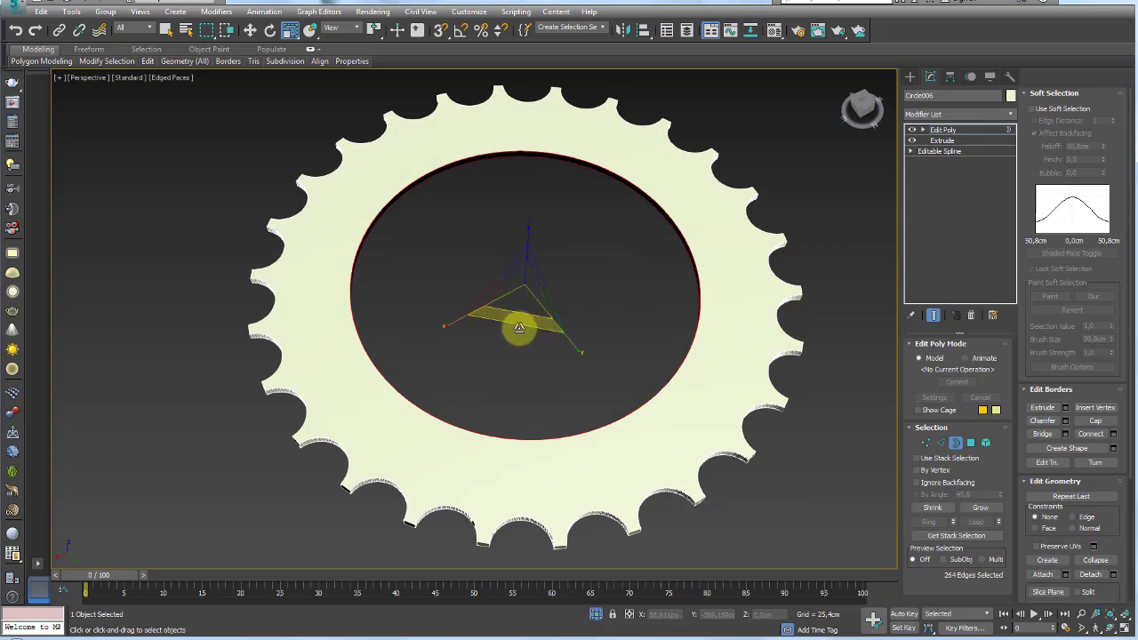
Scale the borders inward and pull them up into a tall hub wall.
drag(517, 326, 539, 294)
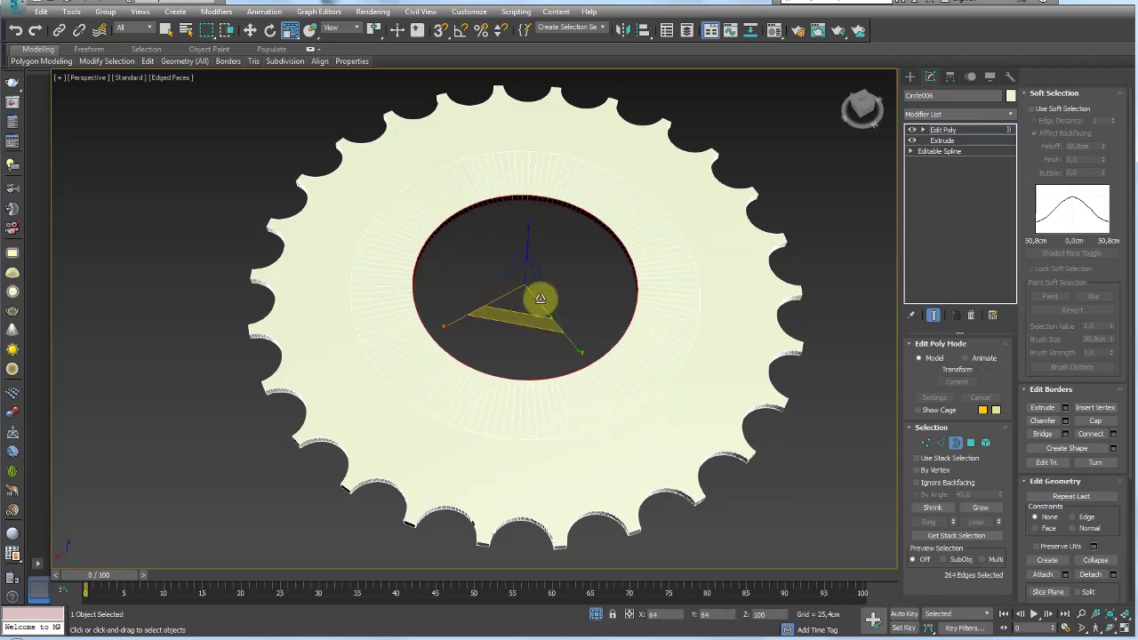
mouse_move(598, 307)
alt+middle_down()
mouse_move(600, 323)
mouse_move(612, 270)
mouse_move(646, 246)
mouse_move(474, 204)
alt+middle_up()
key(w)
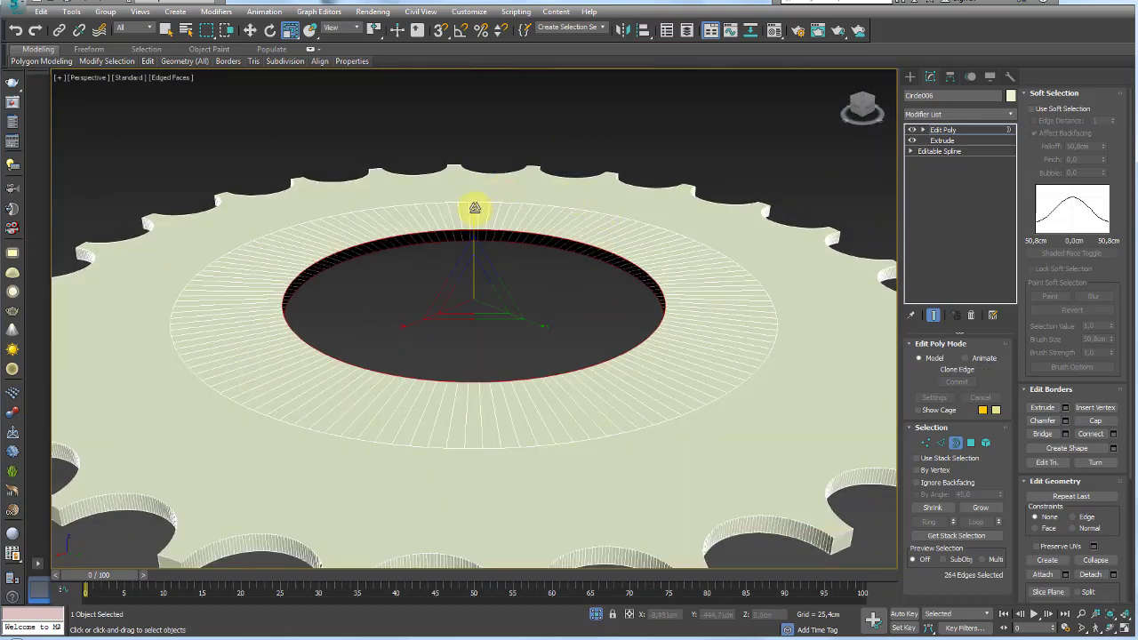
mouse_move(475, 203)
mouse_down()
mouse_move(473, 71)
mouse_move(478, 326)
mouse_move(490, 51)
mouse_move(504, 86)
mouse_move(521, 610)
mouse_move(528, 241)
mouse_move(508, 295)
mouse_move(498, 265)
mouse_up()
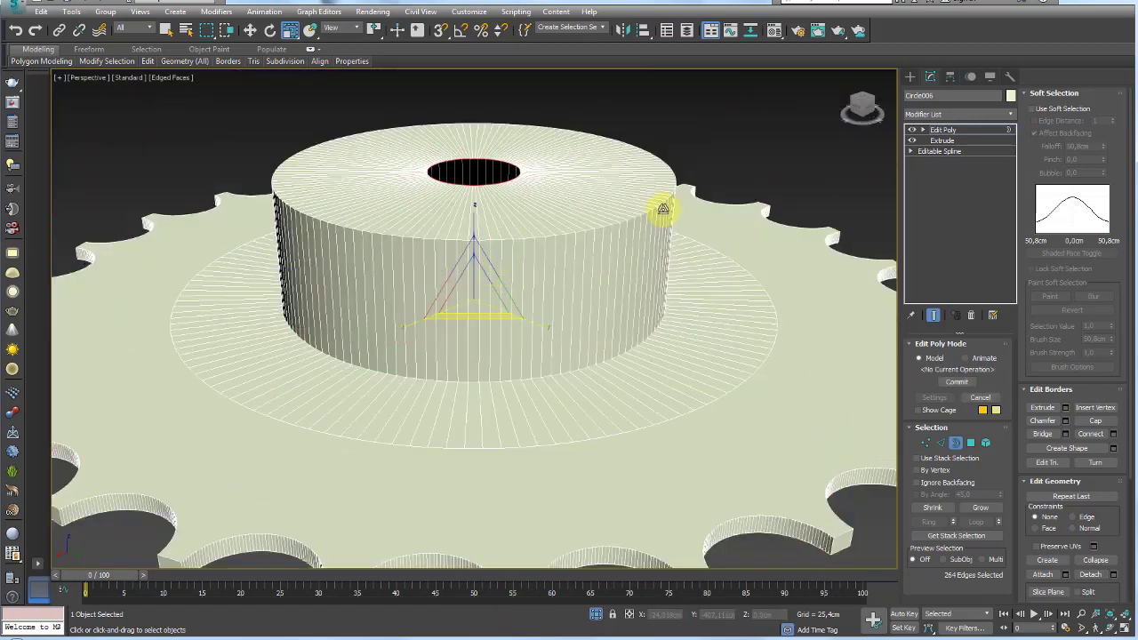
alt+middle_drag(662, 208, 665, 382)
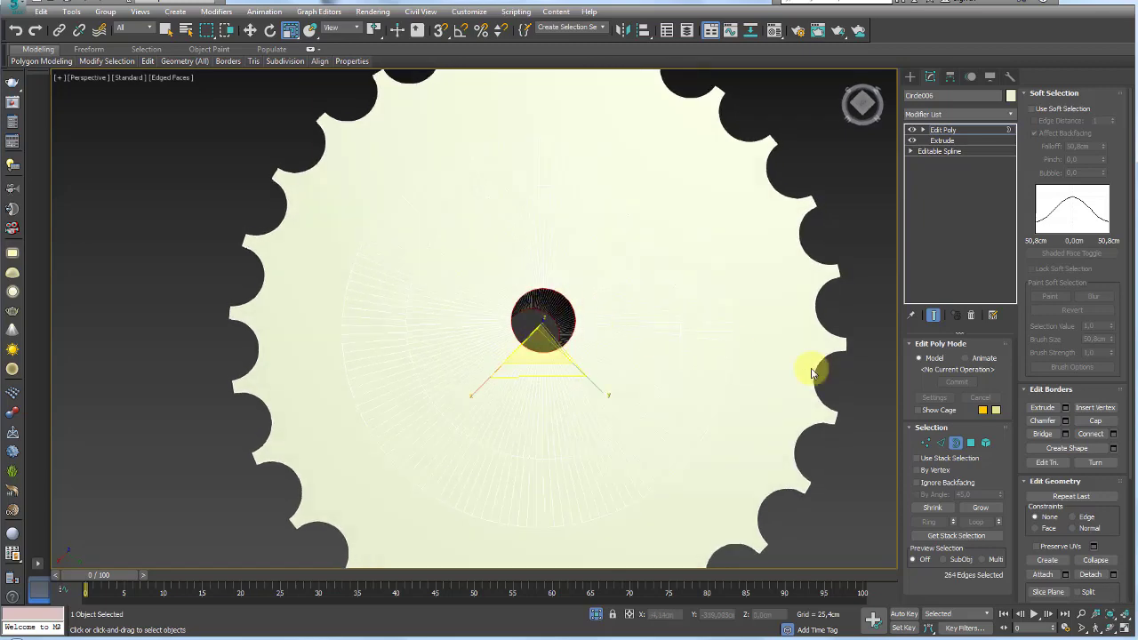
Bridge the hub's border loops and select the edge loop at the hub's base.
click(1042, 434)
alt+middle_drag(622, 376, 641, 313)
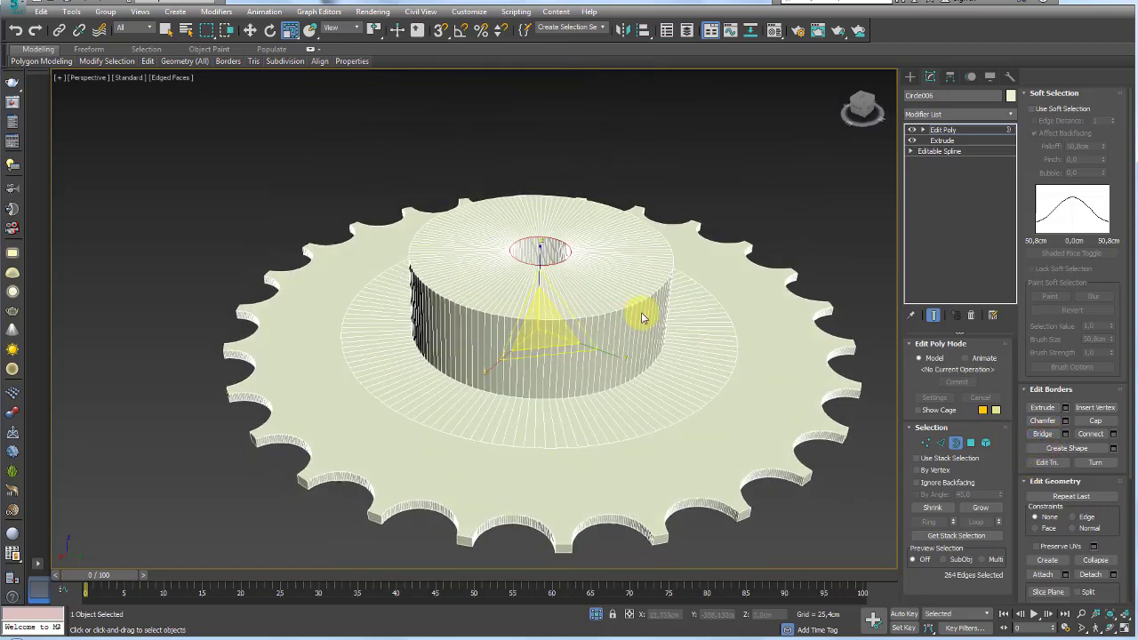
click(940, 442)
scroll(633, 378, up, 5)
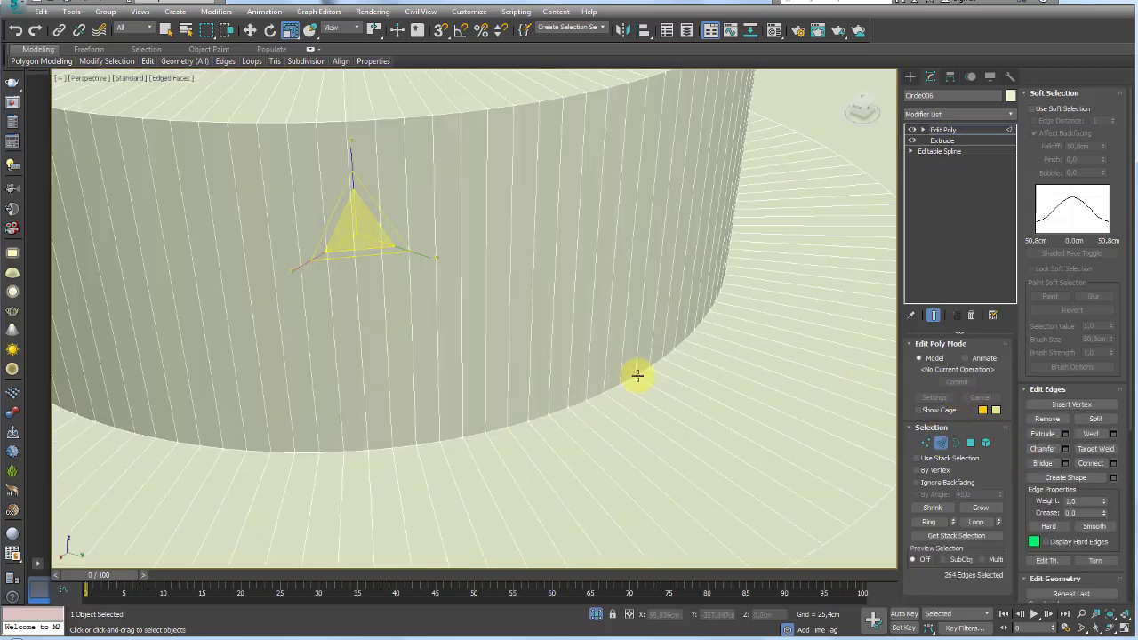
double_click(643, 372)
Add the other hub edge loop to the selection.
scroll(675, 436, down, 5)
scroll(704, 400, down, 4)
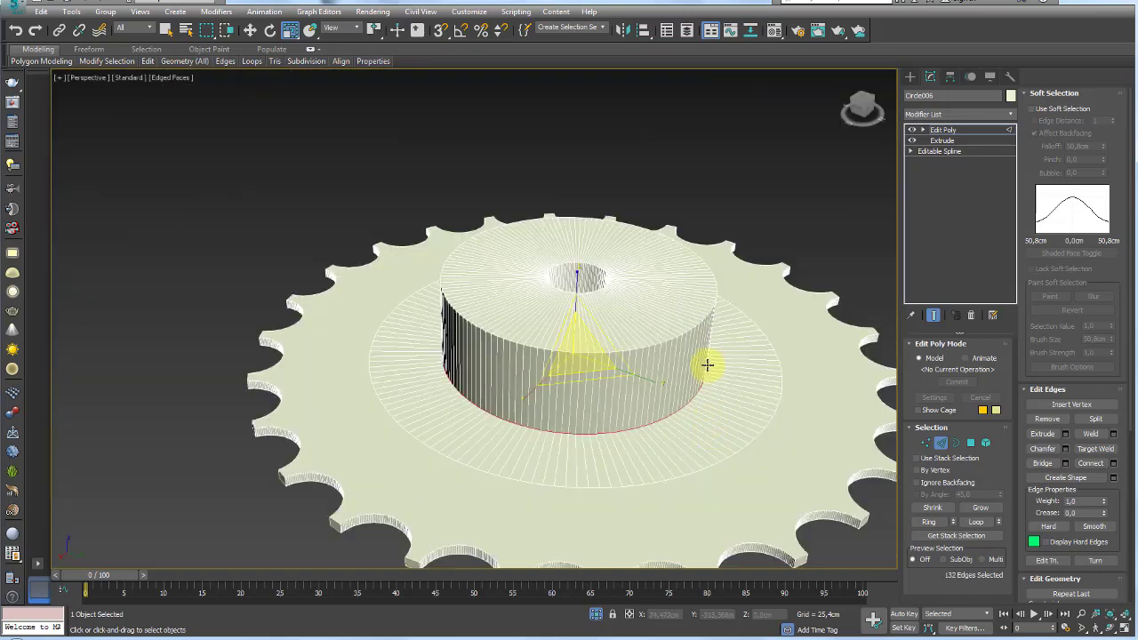
scroll(701, 342, down, 2)
alt+middle_drag(697, 322, 655, 336)
scroll(654, 340, up, 3)
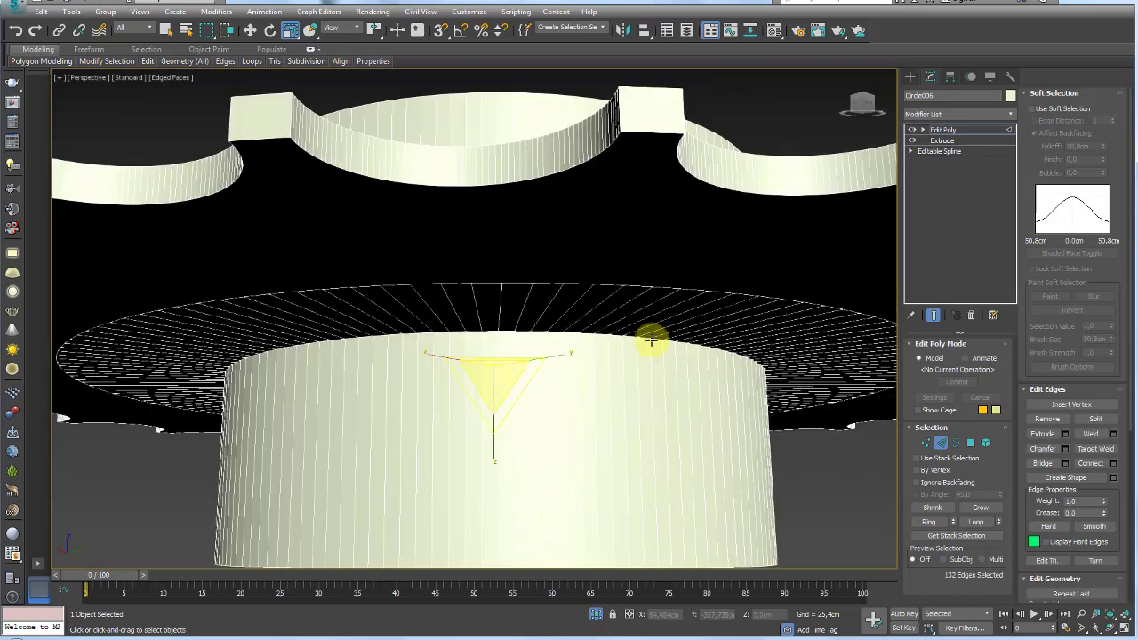
scroll(661, 341, up, 3)
ctrl+double_click(677, 338)
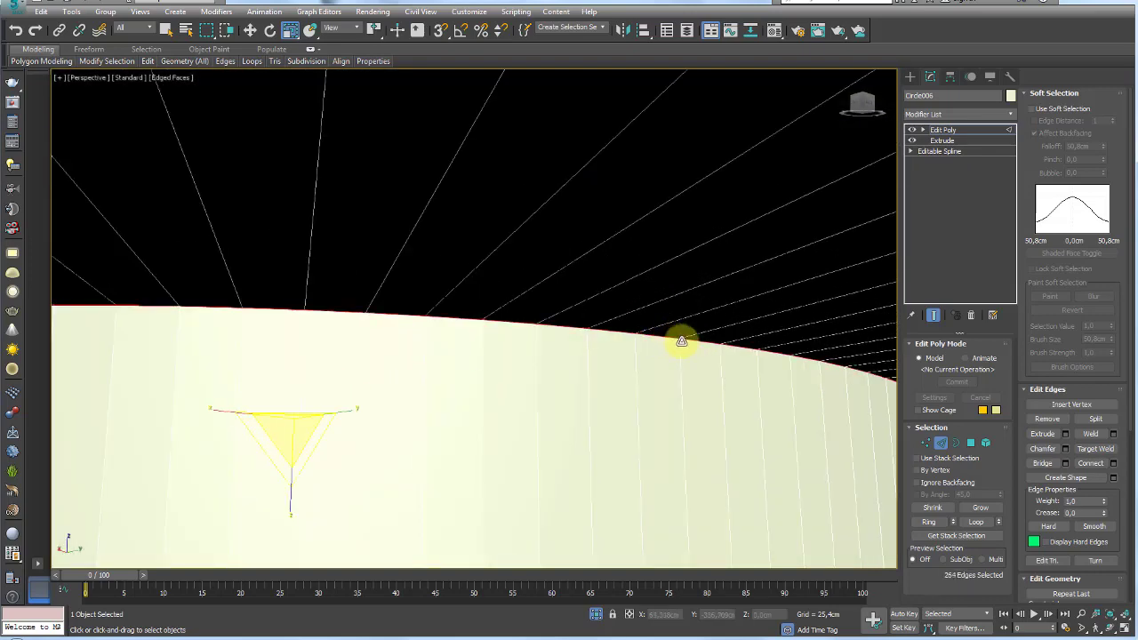
scroll(685, 341, down, 2)
scroll(701, 341, down, 2)
scroll(704, 305, down, 2)
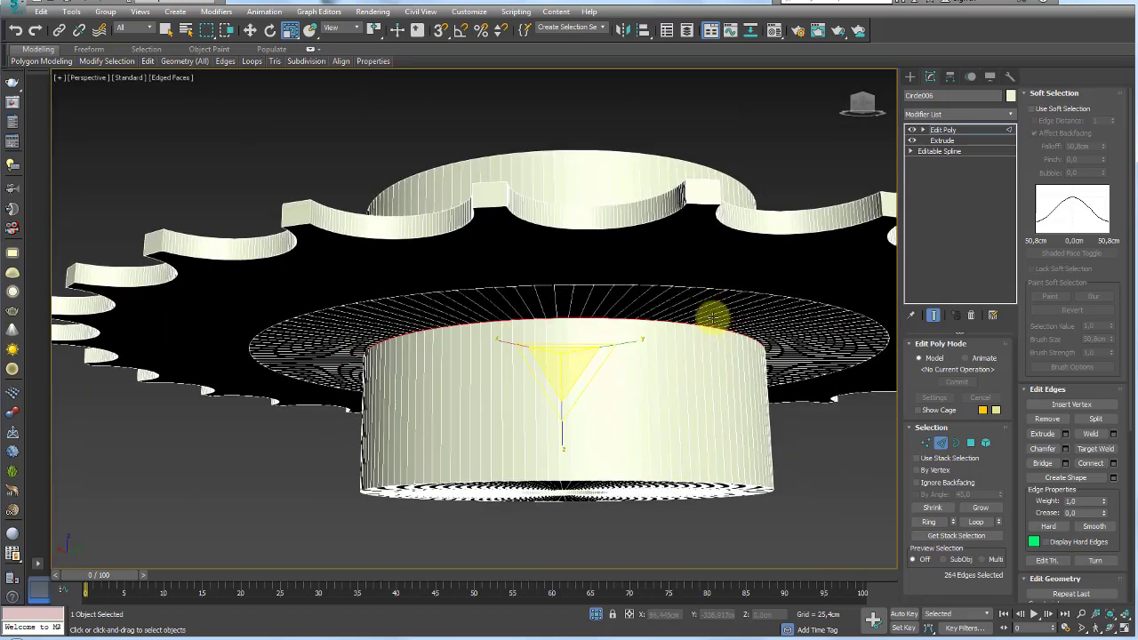
scroll(717, 313, down, 2)
mouse_move(739, 365)
alt+middle_down()
mouse_move(752, 427)
mouse_move(648, 406)
alt+middle_up()
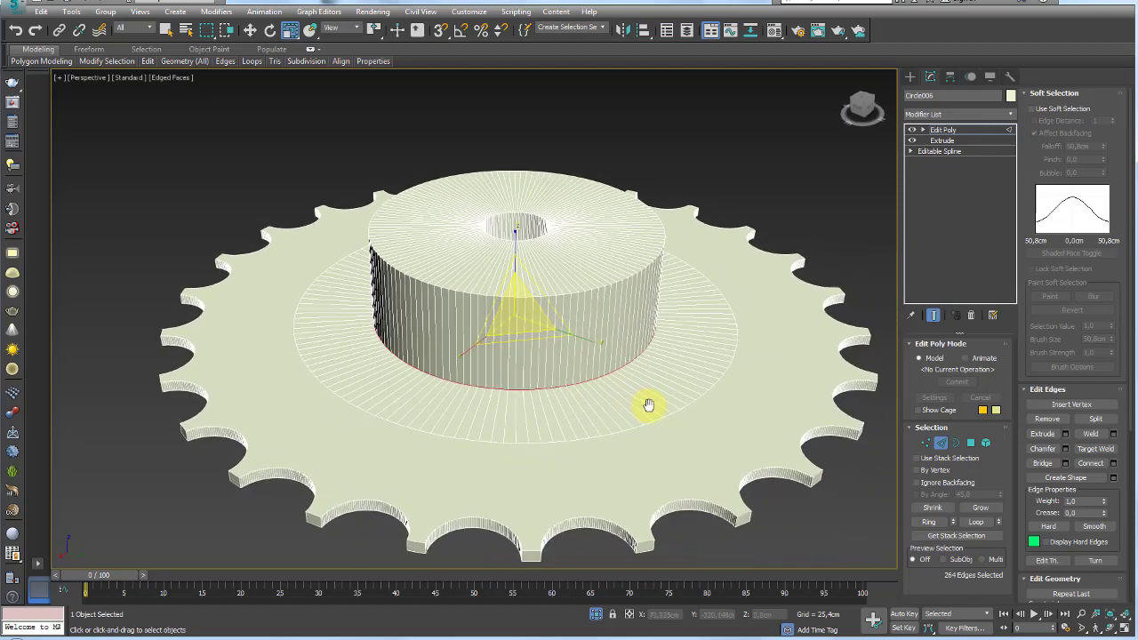
Chamfer the hub edges with 4 segments for a rounded blend, then deselect.
click(1065, 449)
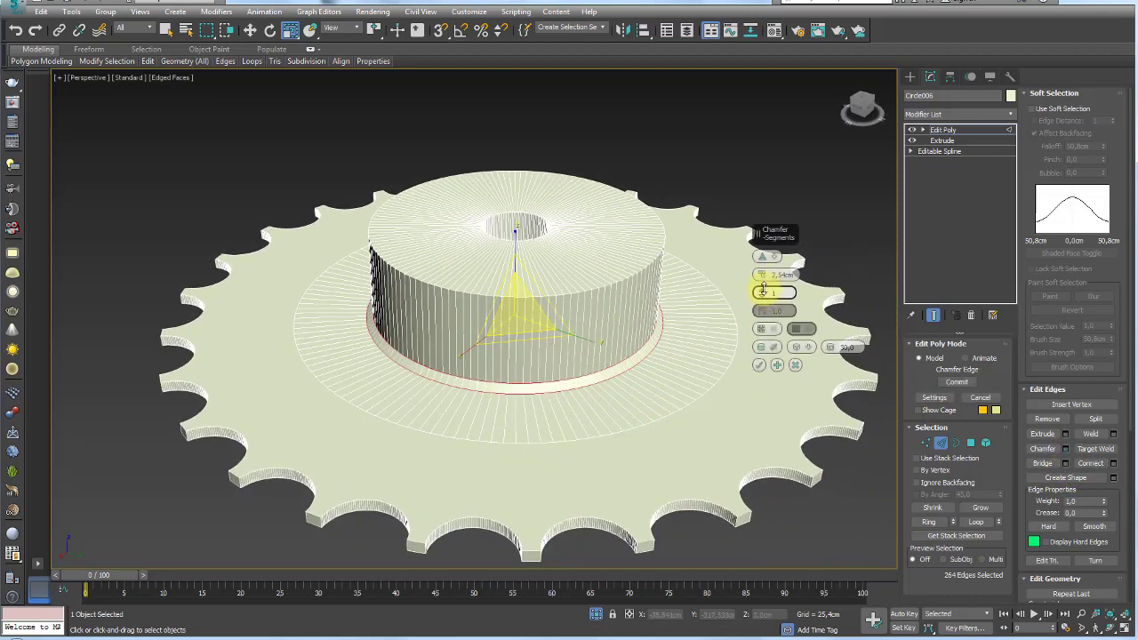
mouse_move(762, 290)
mouse_down()
mouse_move(765, 261)
mouse_move(768, 283)
mouse_up()
click(765, 365)
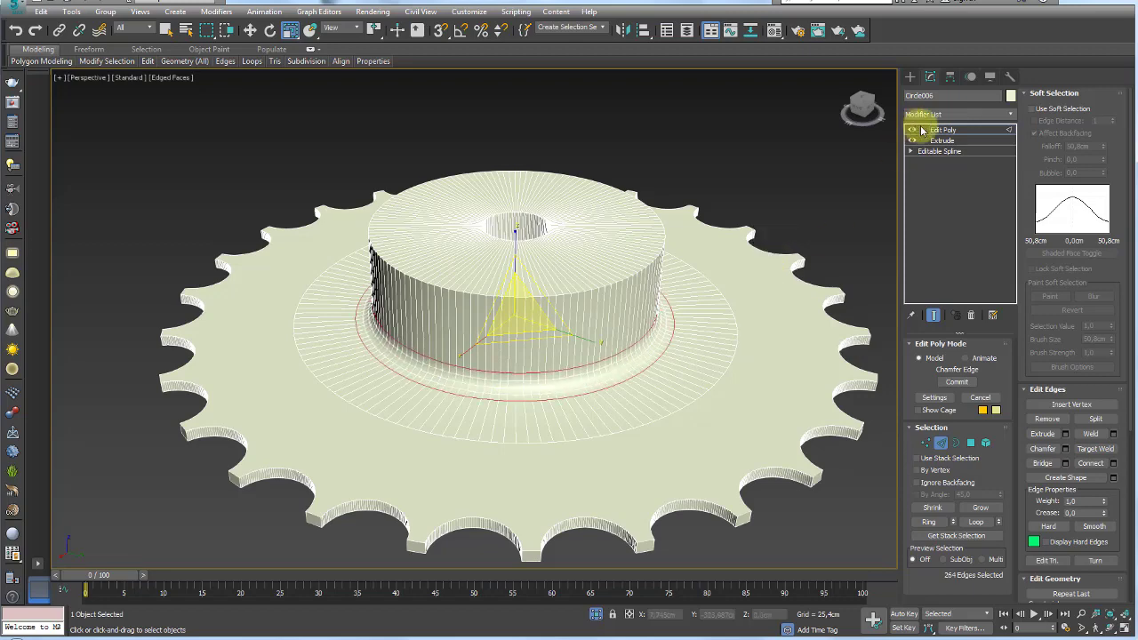
click(944, 129)
click(771, 159)
key(F4)
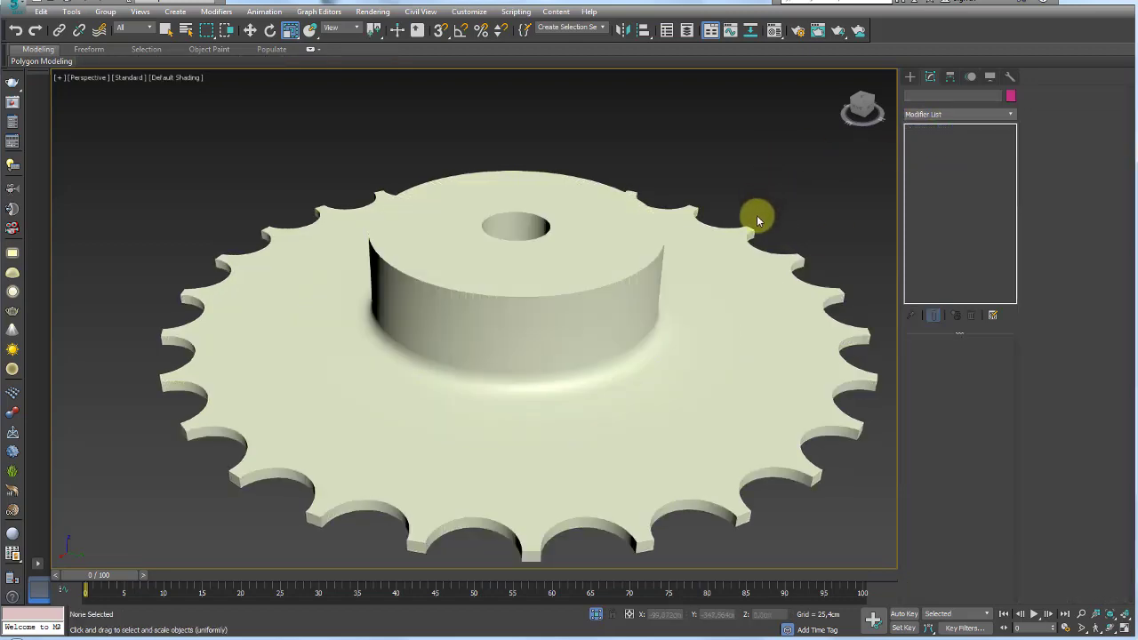
scroll(757, 215, down, 3)
mouse_move(686, 229)
alt+middle_down()
mouse_move(717, 311)
mouse_move(633, 377)
mouse_move(564, 326)
mouse_move(528, 400)
alt+middle_up()
scroll(599, 568, down, 3)
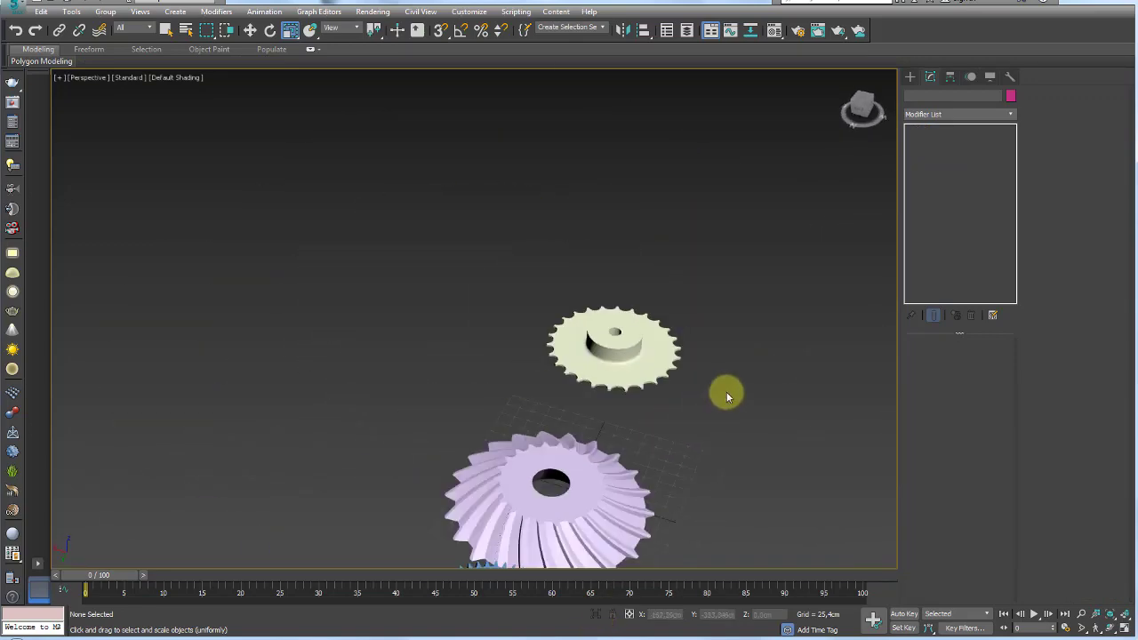
mouse_move(724, 393)
alt+middle_down()
mouse_move(610, 419)
mouse_move(818, 381)
mouse_move(808, 278)
alt+middle_up()
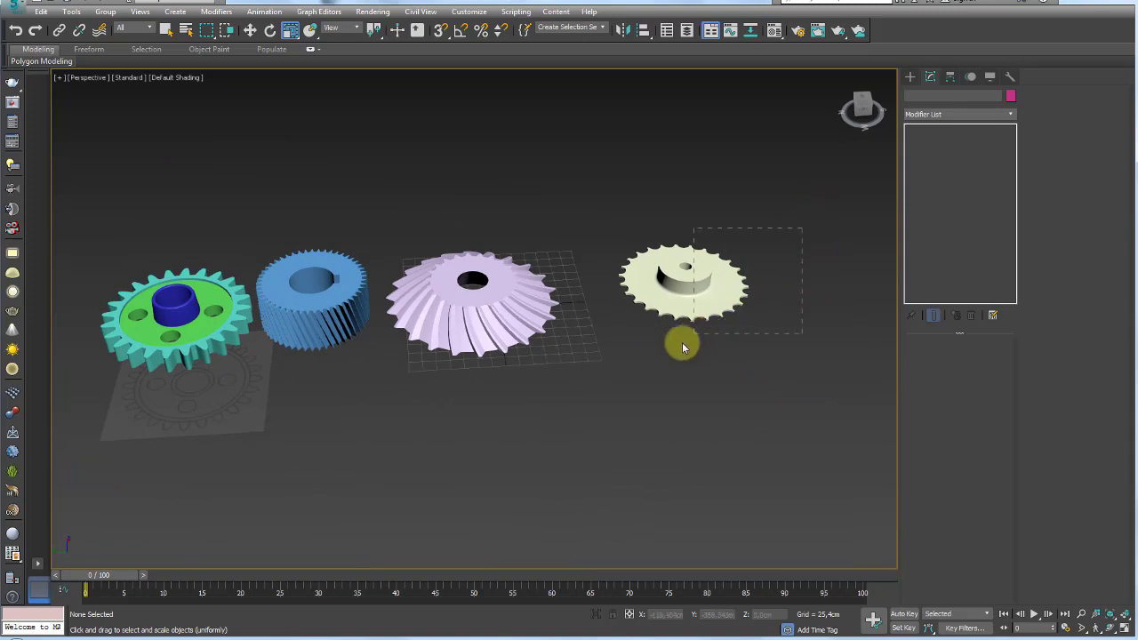
click(682, 306)
scroll(676, 285, up, 2)
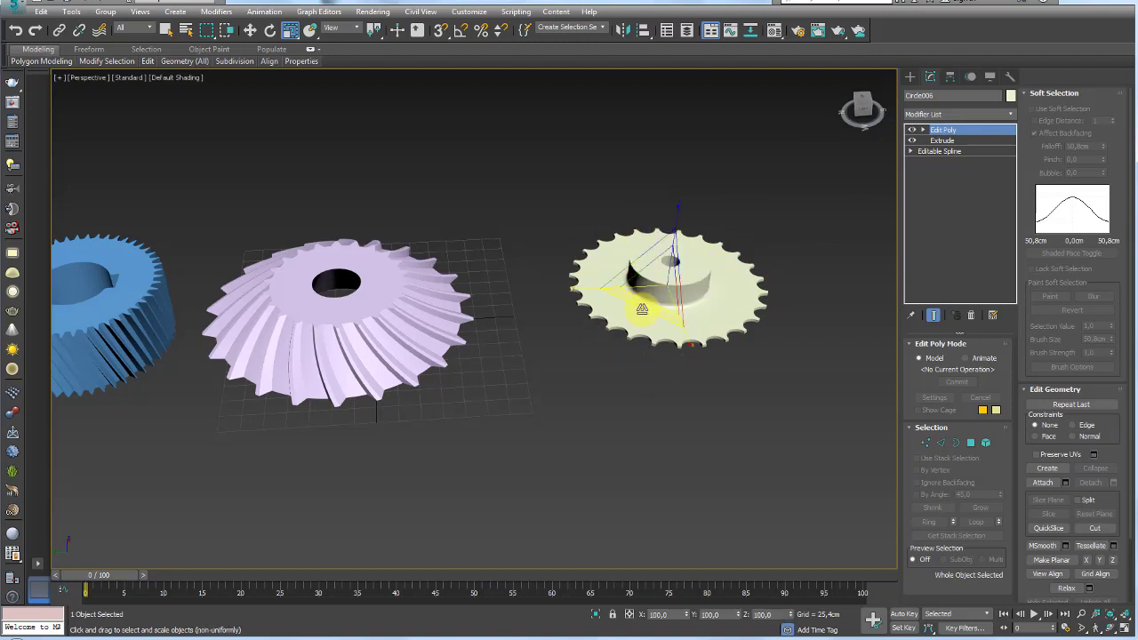
key(w)
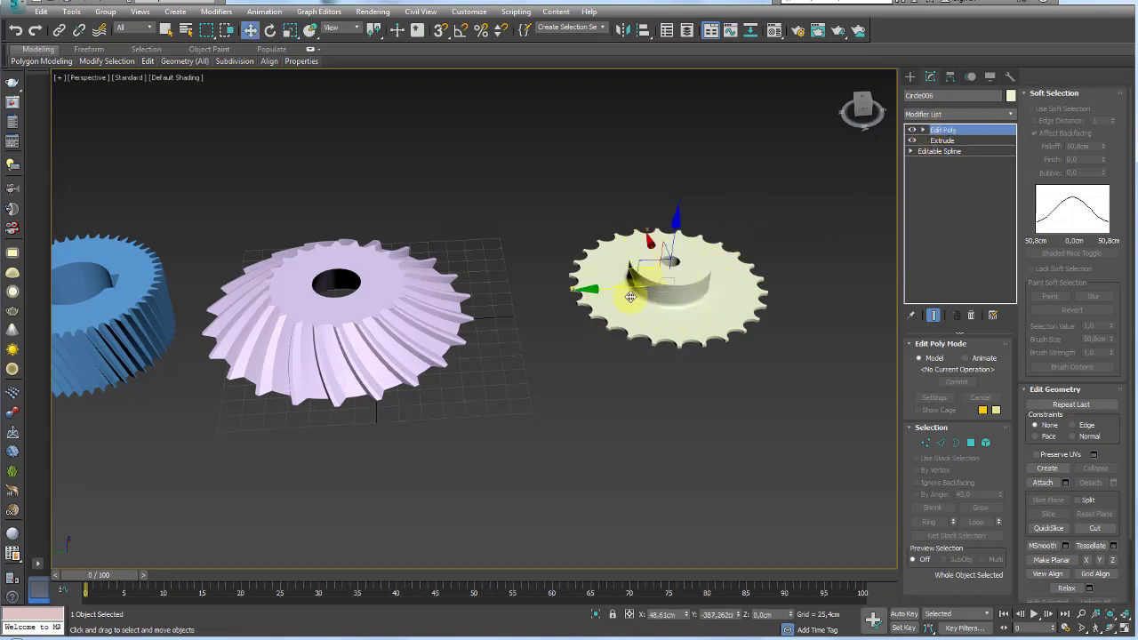
drag(602, 287, 528, 309)
scroll(727, 363, down, 3)
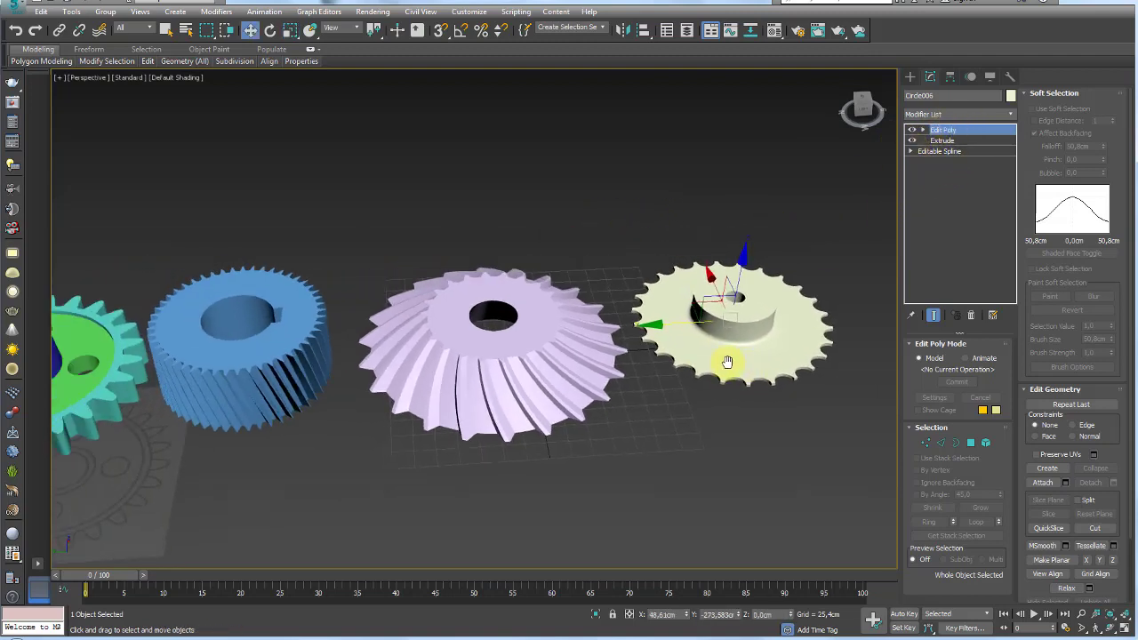
scroll(762, 414, down, 4)
mouse_move(762, 414)
alt+middle_down()
mouse_move(757, 488)
mouse_move(753, 409)
alt+middle_up()
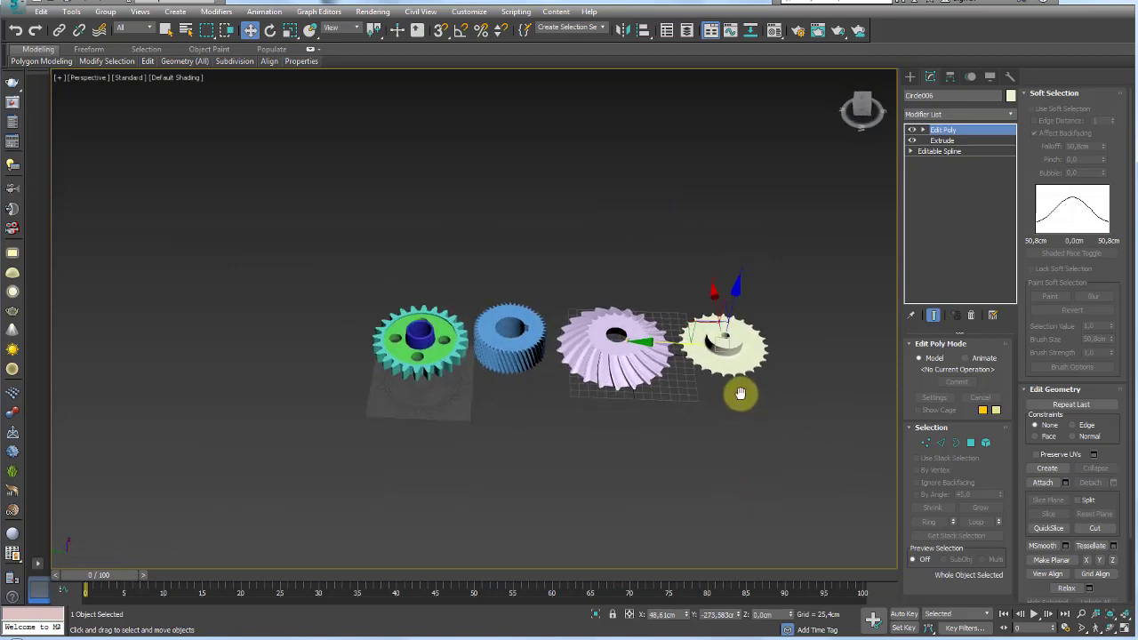
scroll(739, 393, up, 4)
scroll(673, 315, up, 3)
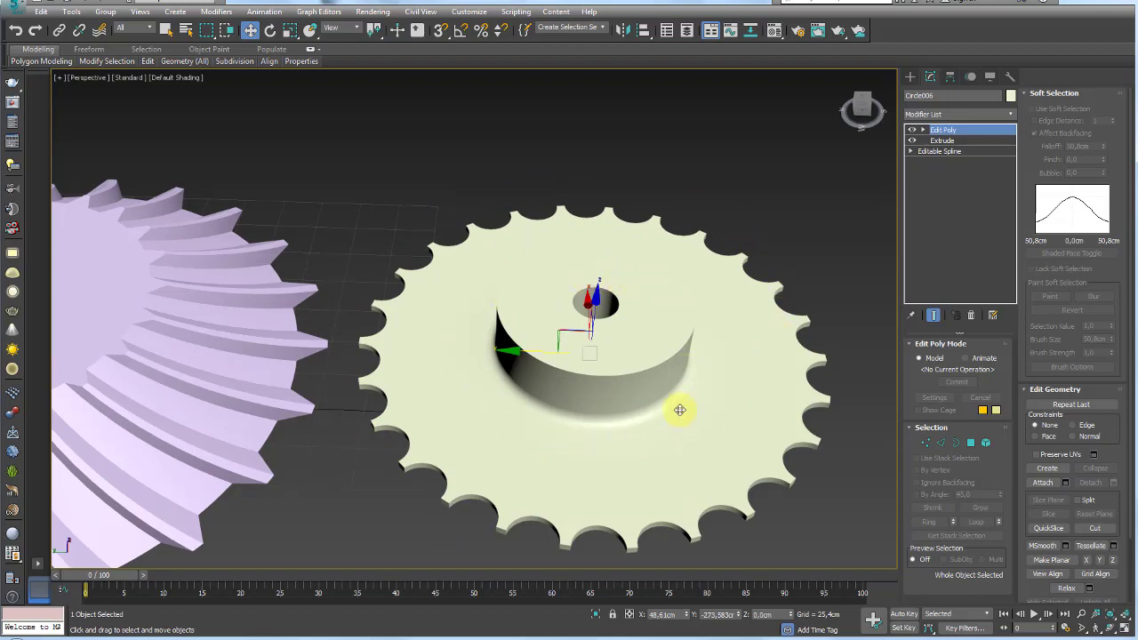
Turn on Edged Faces with F4 and frame the cream sprocket in the viewport.
key(F4)
key(F4)
key(F4)
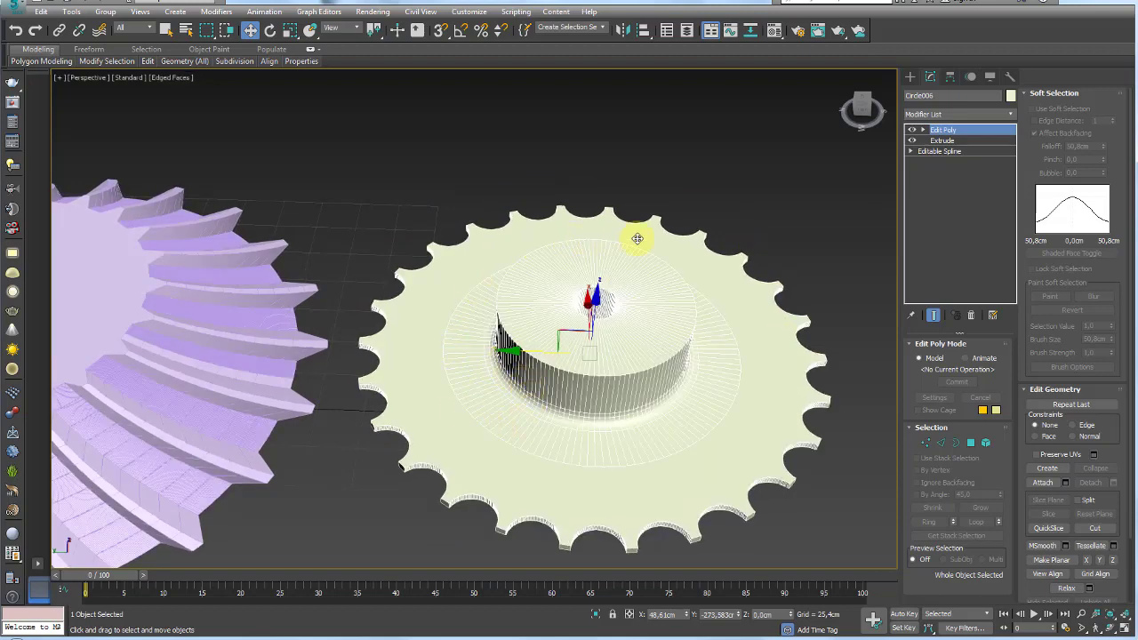
middle_drag(691, 407, 666, 319)
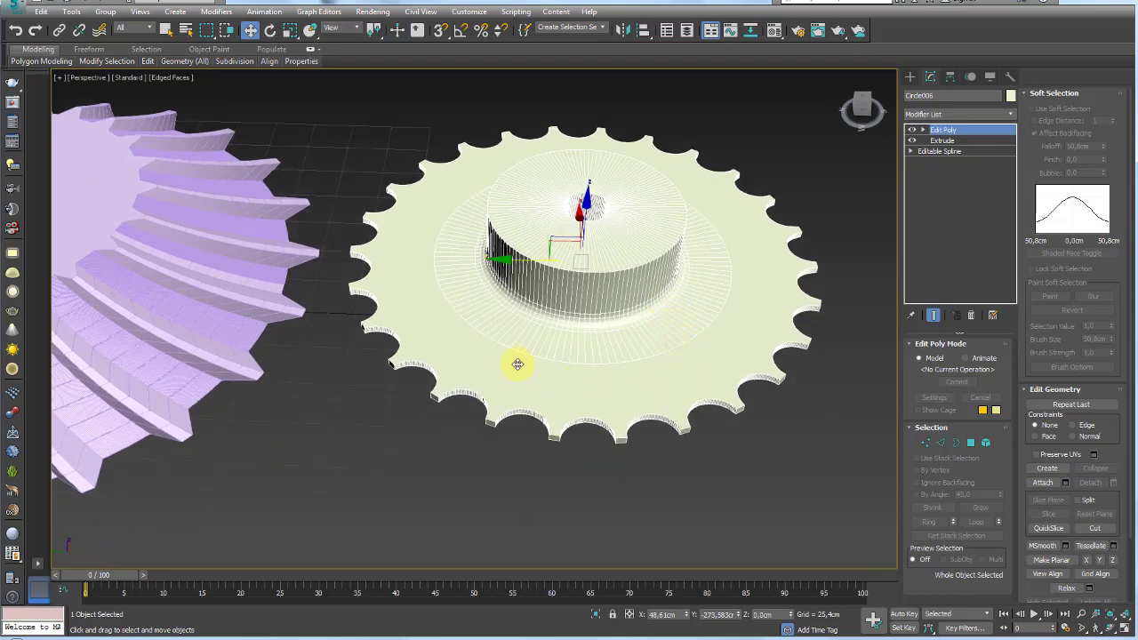
scroll(517, 364, up, 2)
scroll(508, 368, up, 3)
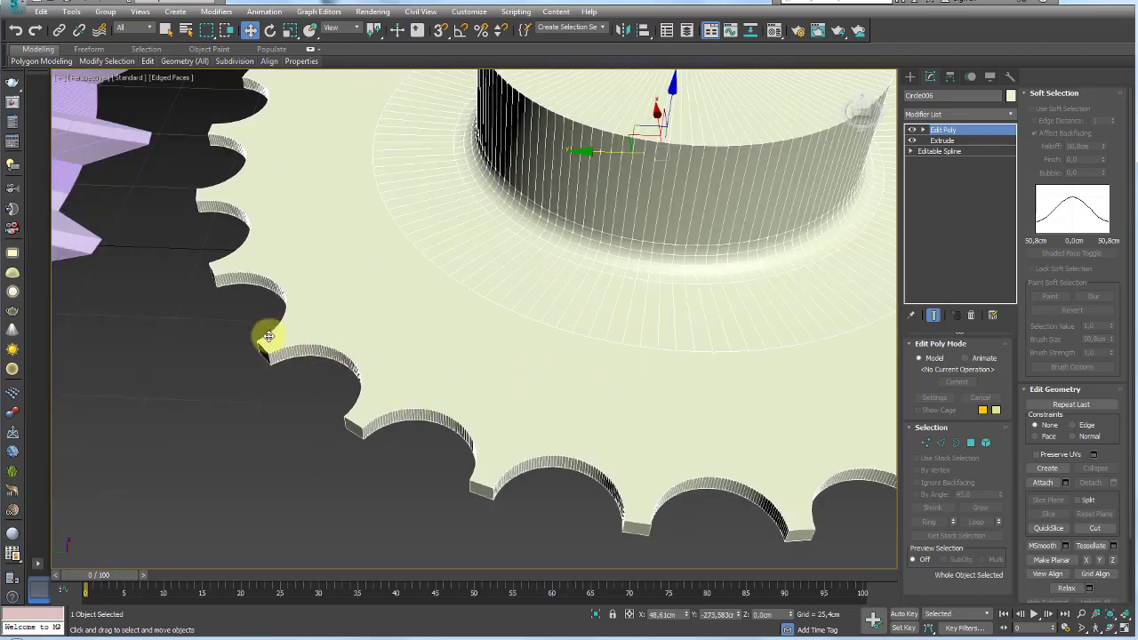
scroll(268, 336, up, 1)
scroll(258, 339, down, 1)
scroll(353, 346, down, 4)
scroll(396, 307, down, 3)
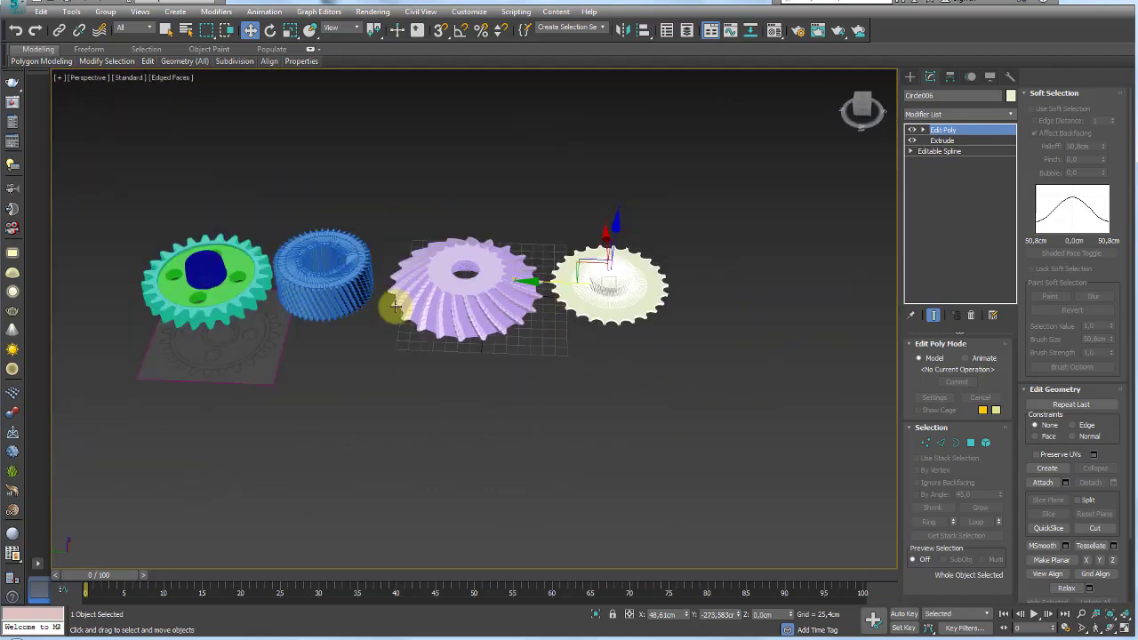
scroll(395, 307, up, 2)
Select the blue helical gear and inspect its teeth up close.
click(424, 311)
scroll(440, 303, up, 3)
scroll(450, 280, up, 2)
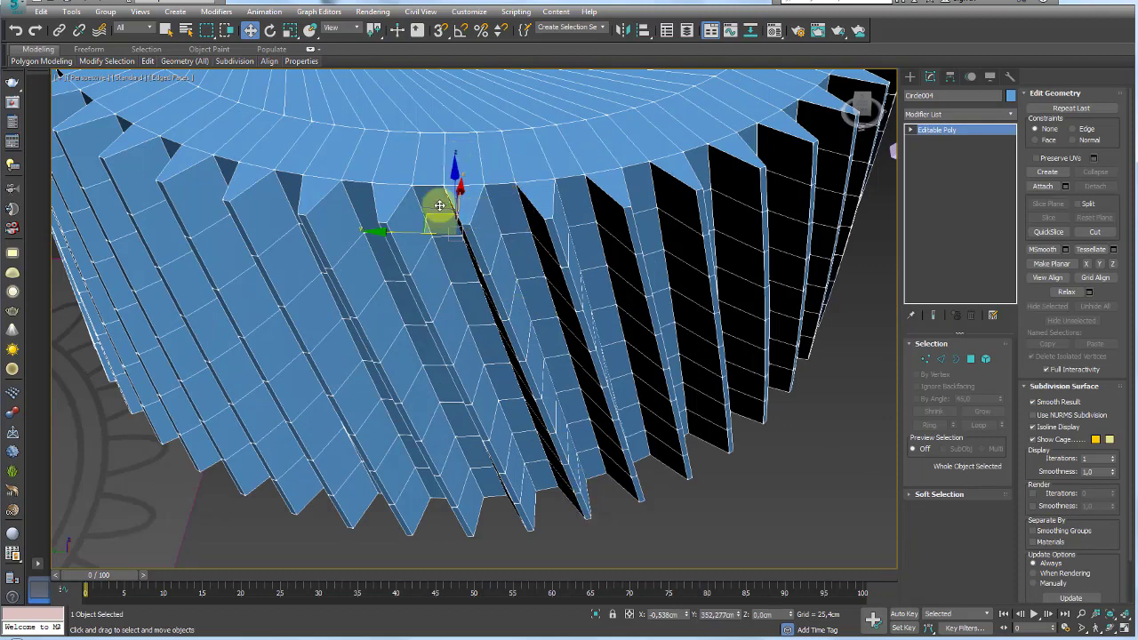
alt+middle_drag(506, 152, 487, 229)
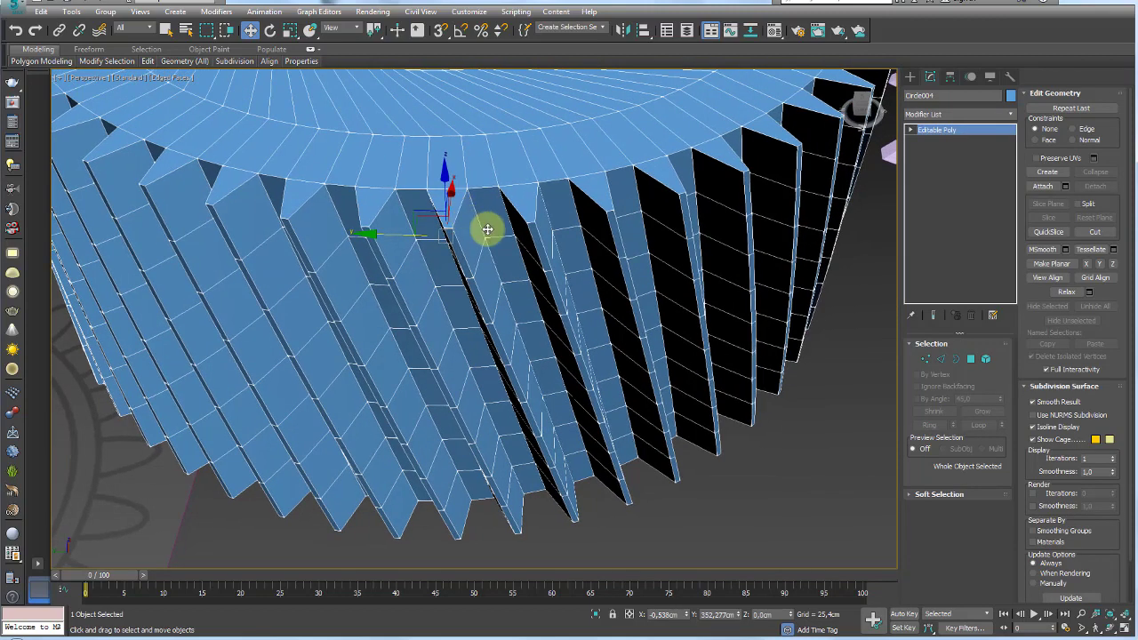
scroll(487, 229, down, 5)
scroll(465, 254, down, 3)
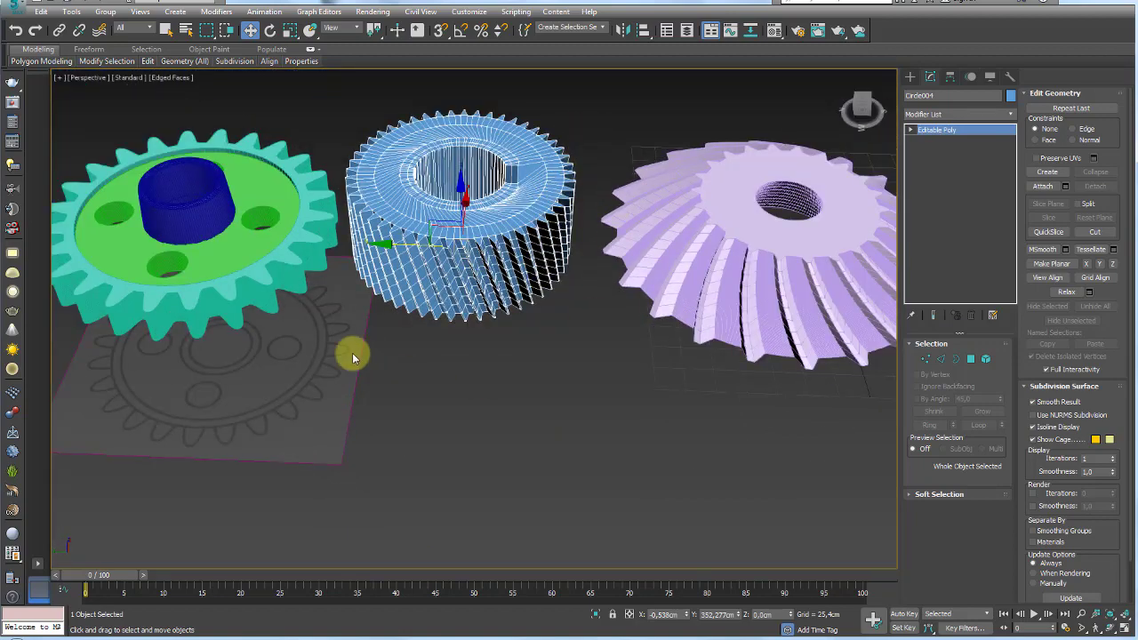
scroll(718, 237, down, 3)
scroll(699, 266, up, 3)
scroll(745, 203, up, 4)
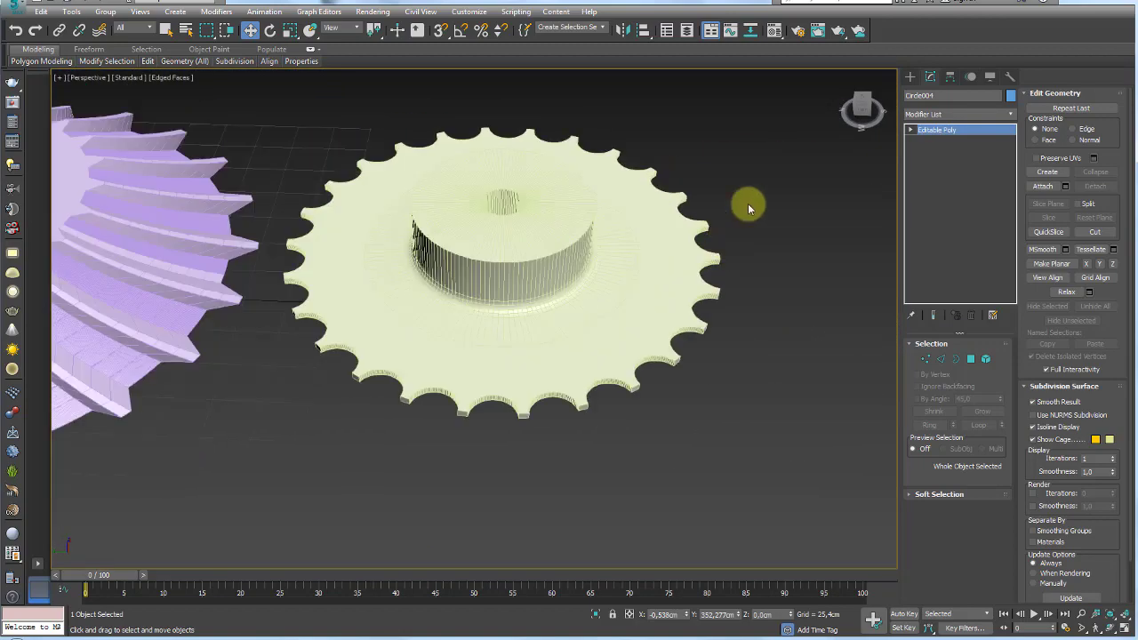
Select the cream sprocket, then its raised hub, and zoom out.
click(637, 381)
click(557, 306)
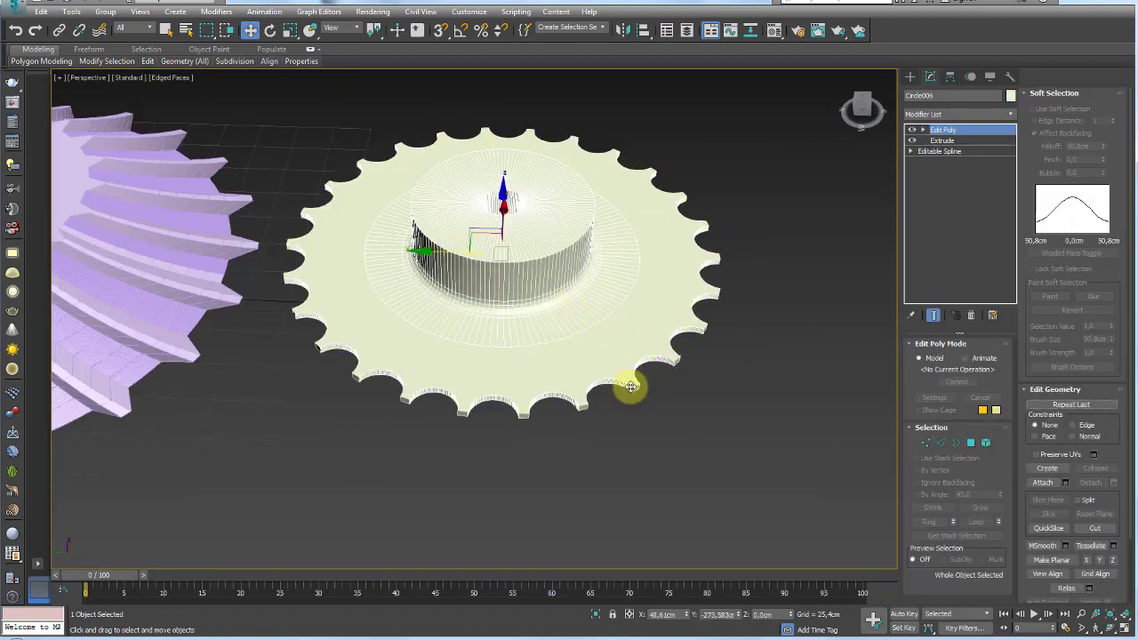
scroll(505, 349, down, 2)
scroll(508, 348, down, 2)
scroll(561, 358, down, 2)
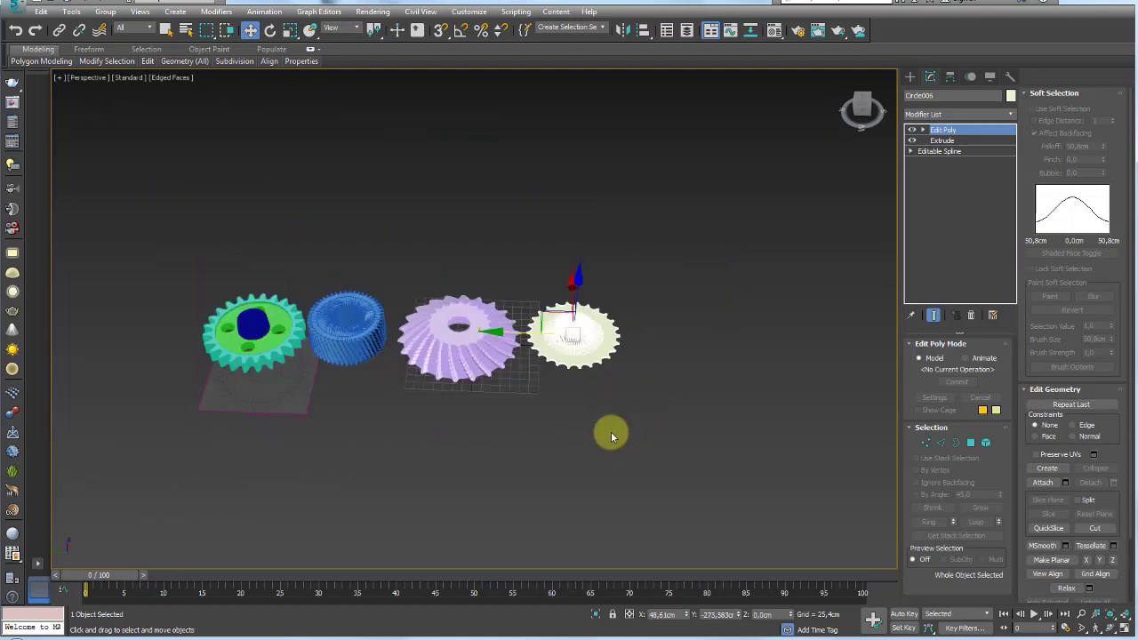
scroll(610, 432, down, 2)
Advance to the photo of a large spoked spur gear meshing with a small hubbed pinion.
click(632, 625)
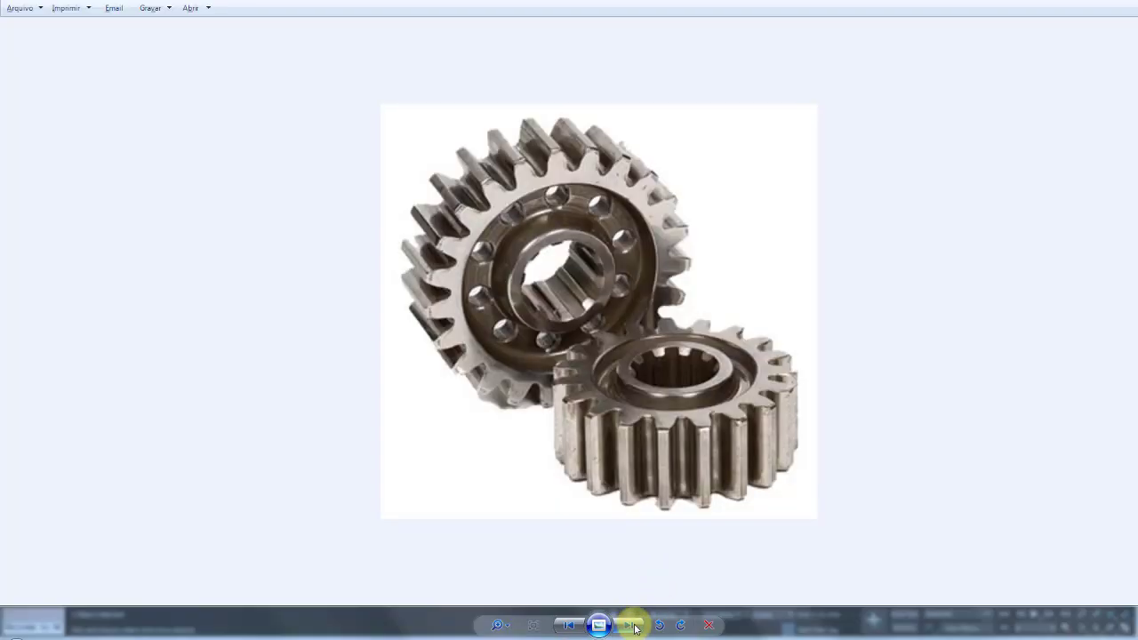
click(635, 629)
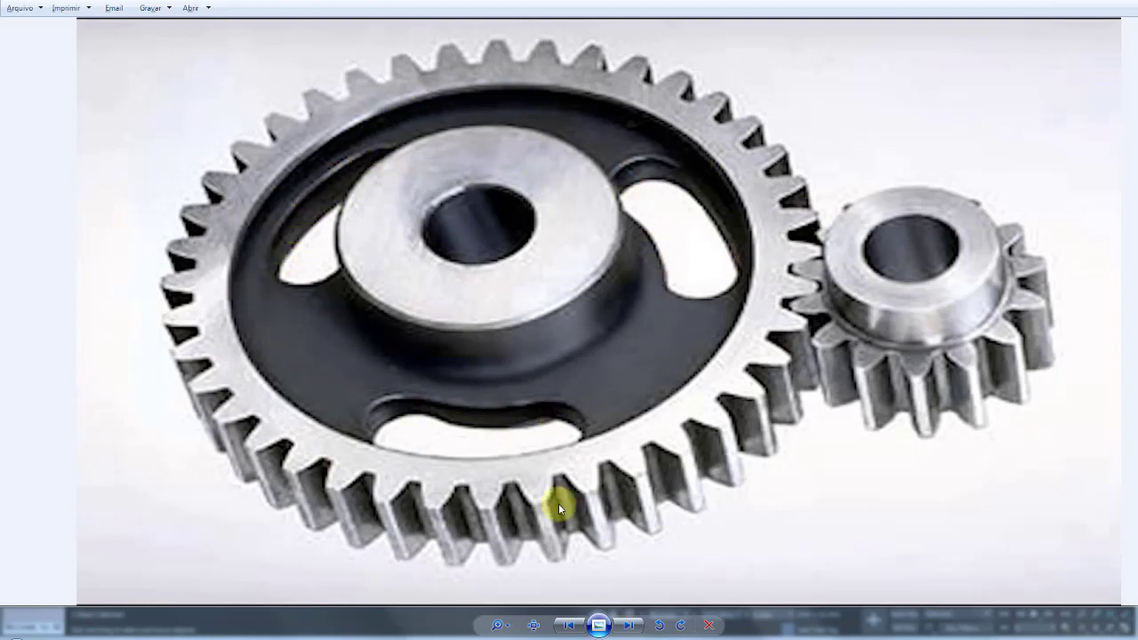
Back in 3ds Max, place a copy of the green gear past the cream sprocket.
click(224, 634)
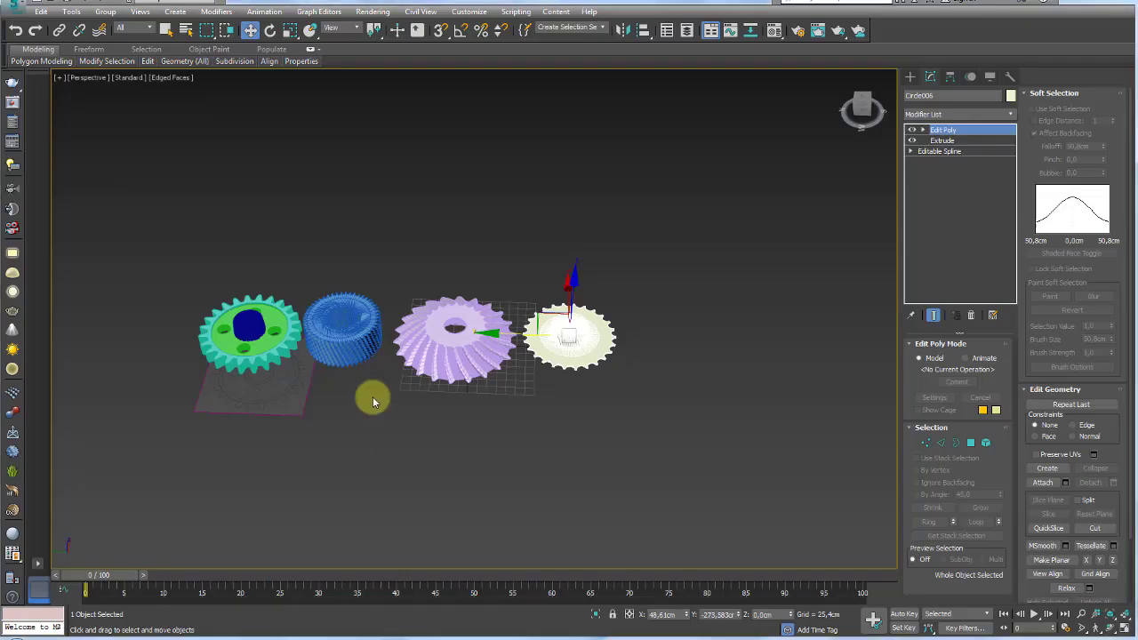
middle_drag(372, 396, 480, 397)
click(380, 354)
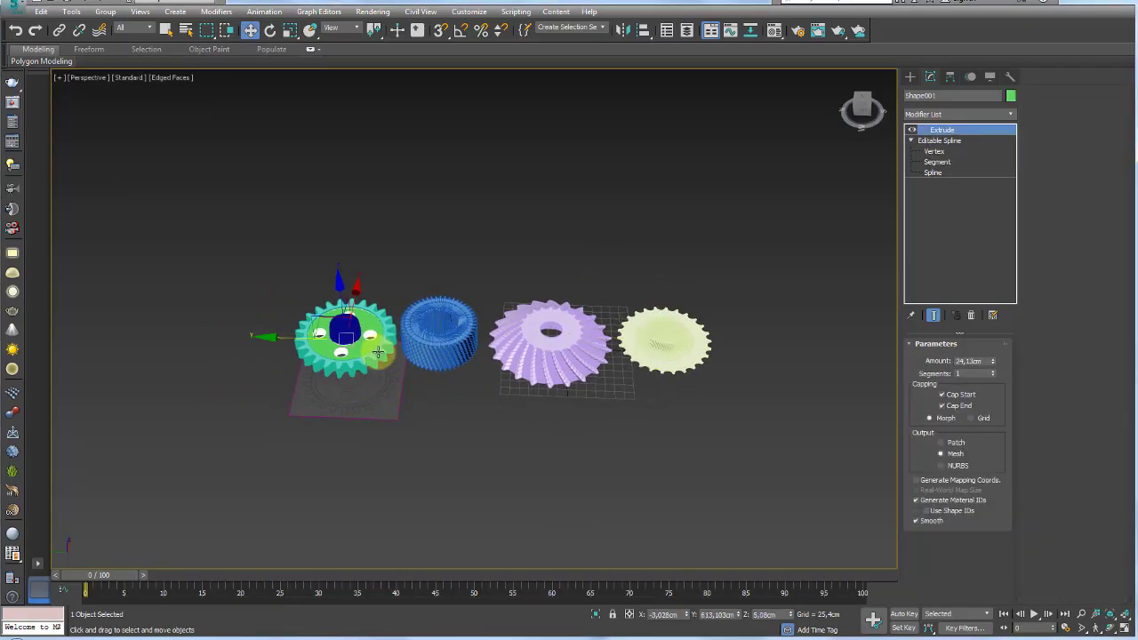
scroll(384, 353, up, 4)
scroll(384, 353, down, 5)
shift+drag(326, 307, 601, 320)
click(579, 375)
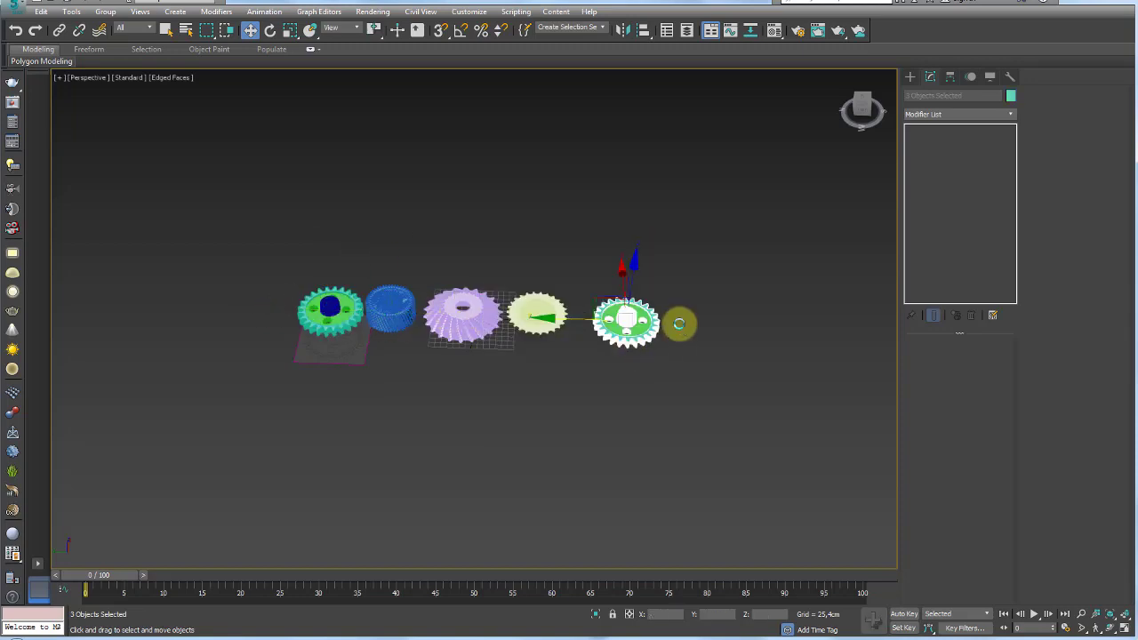
Switch to Top view and zoom to frame the gears.
key(t)
scroll(661, 356, down, 3)
scroll(724, 330, down, 1)
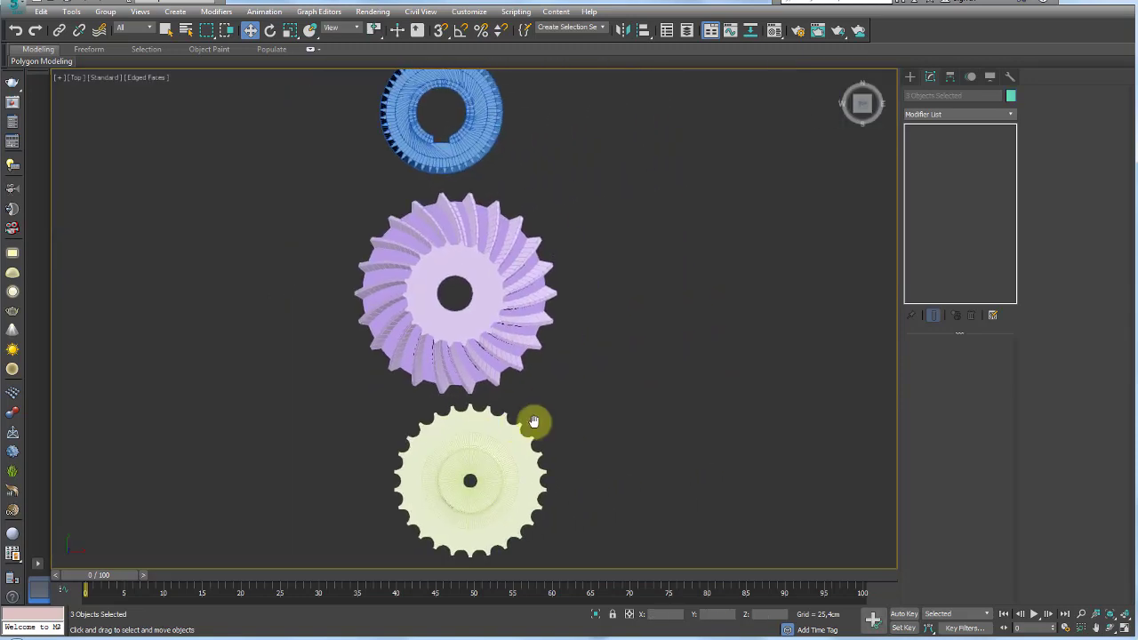
scroll(533, 418, down, 2)
scroll(579, 333, down, 2)
scroll(584, 356, up, 1)
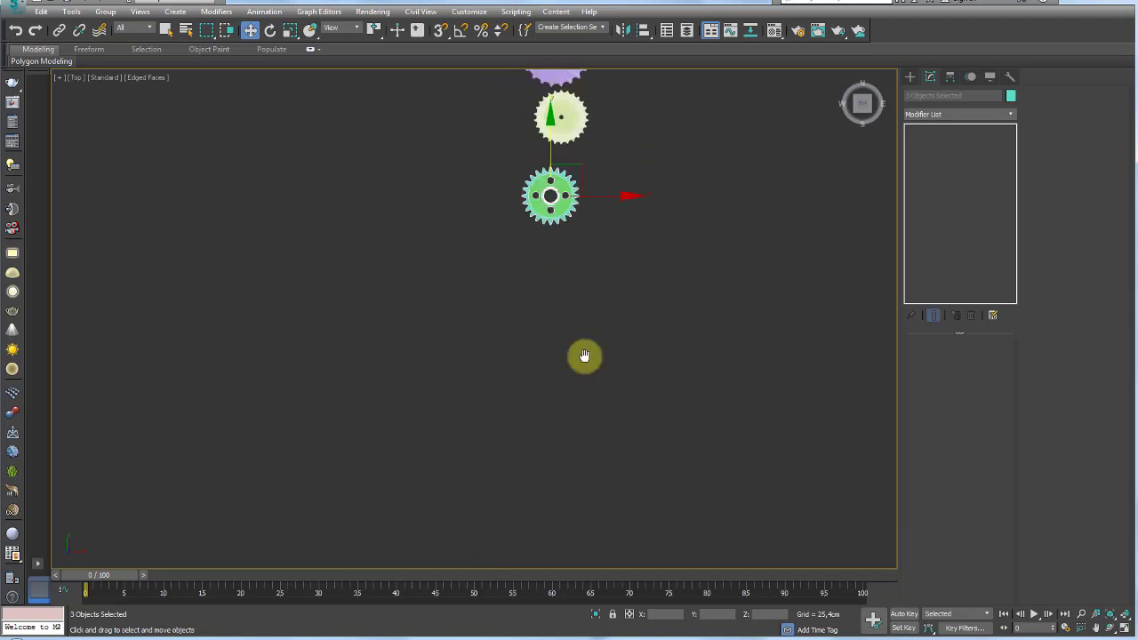
scroll(588, 329, up, 3)
scroll(589, 329, up, 2)
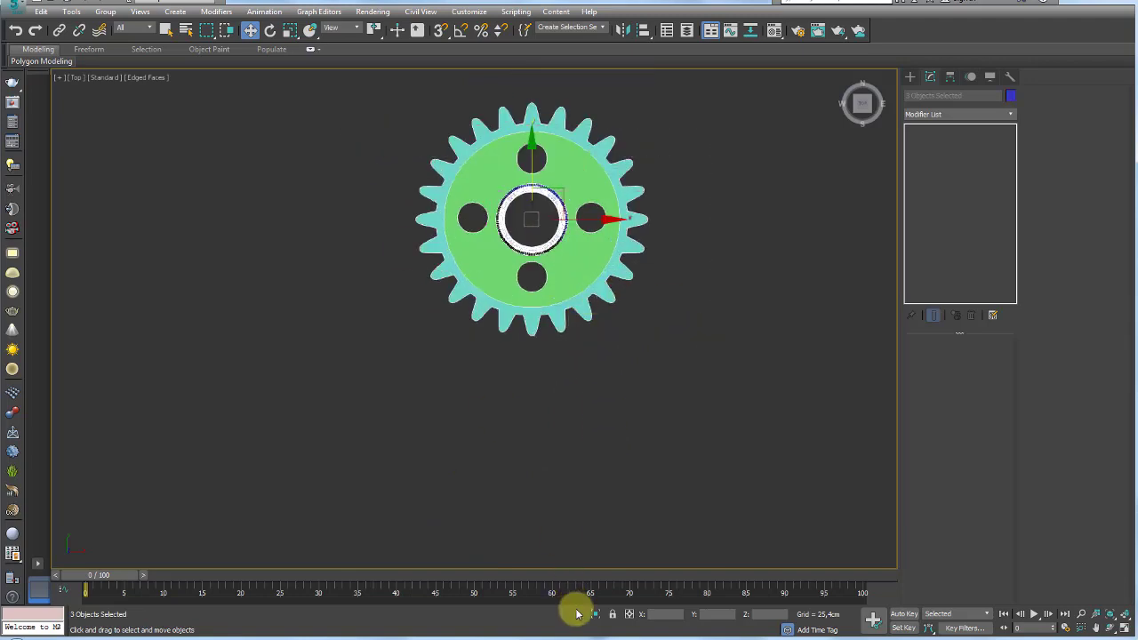
scroll(648, 374, up, 3)
scroll(752, 368, up, 2)
Select the green holed disk and isolate it on its own.
click(752, 368)
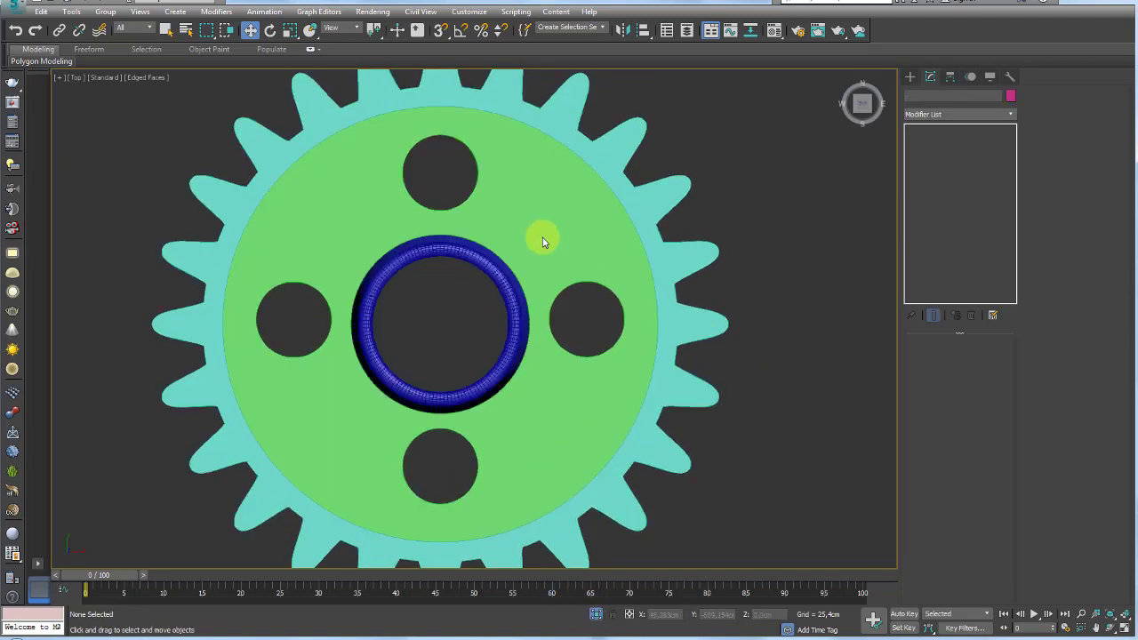
middle_drag(548, 273, 574, 239)
click(570, 263)
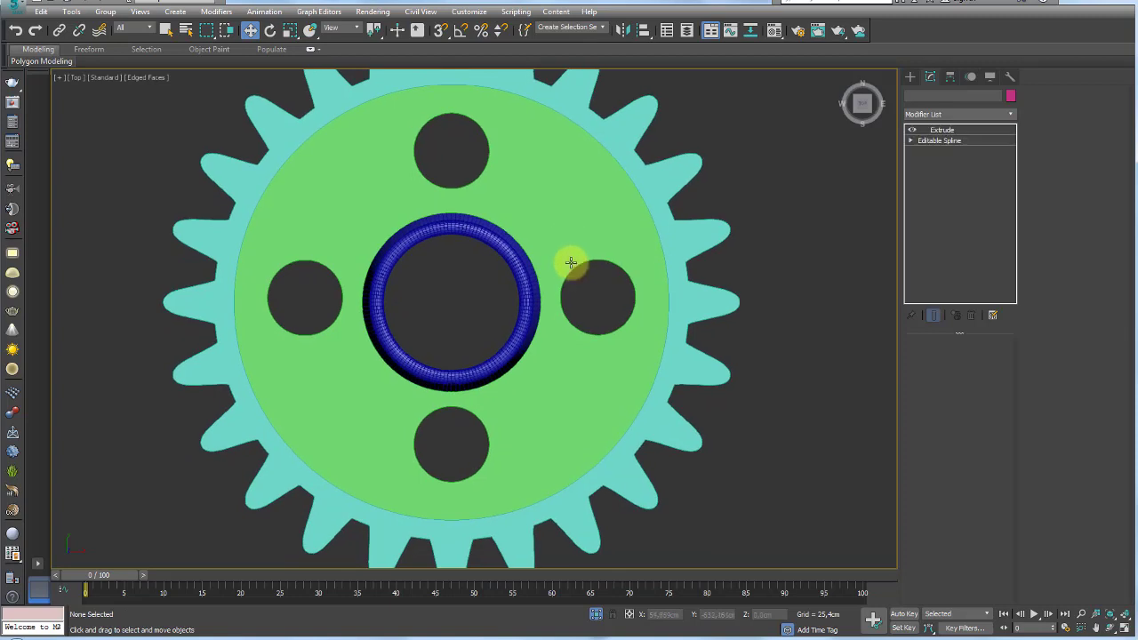
click(594, 612)
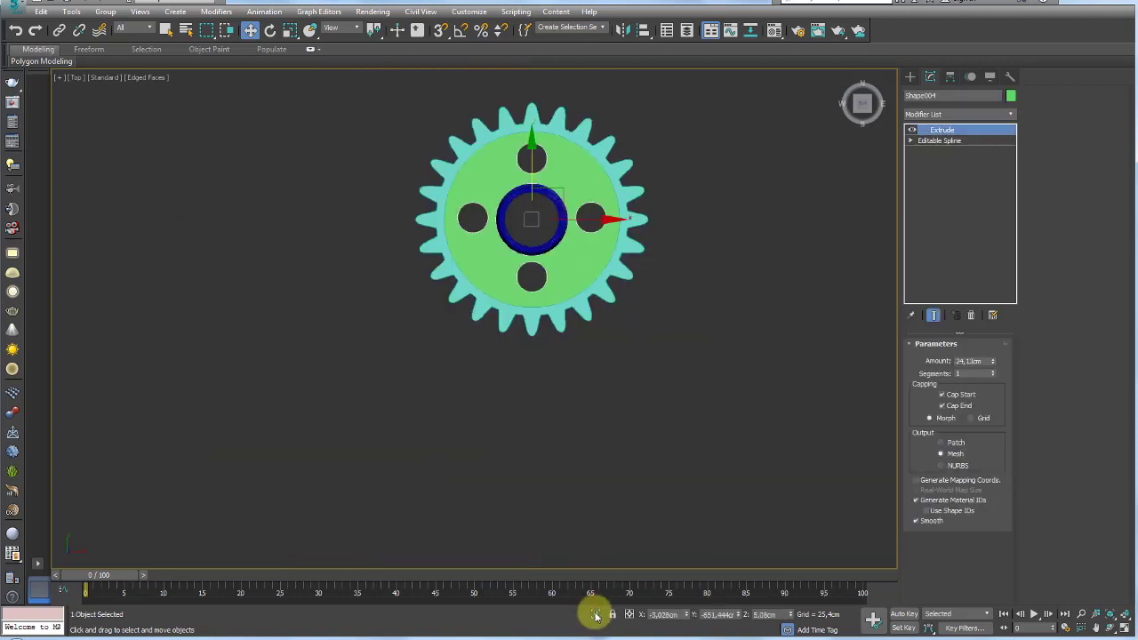
middle_drag(610, 348, 624, 356)
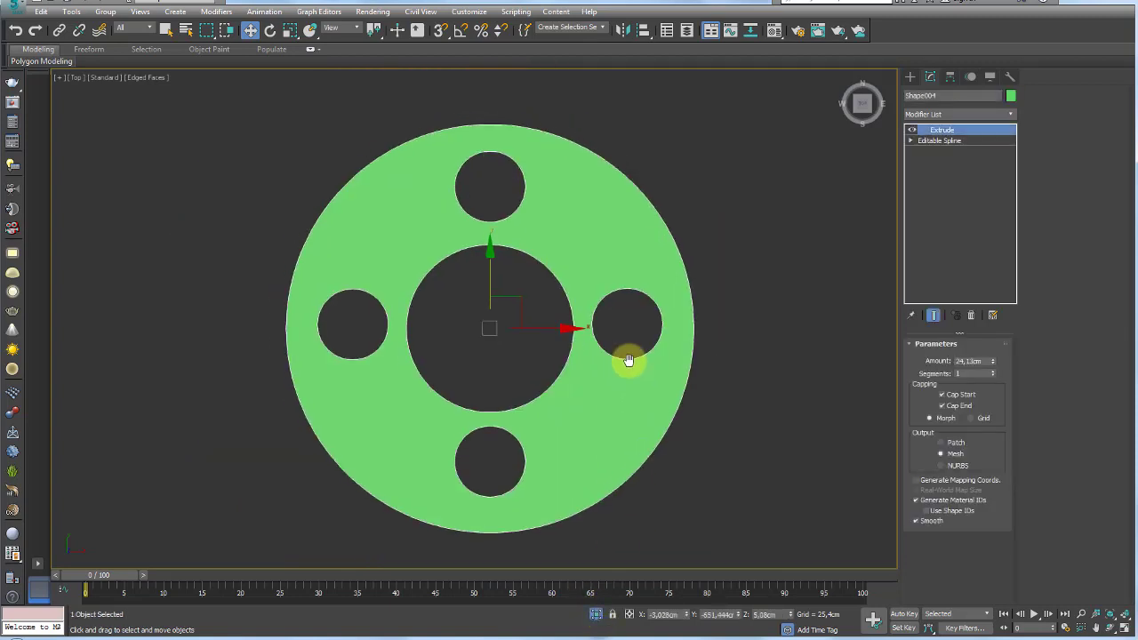
Turn off the Extrude modifier and enter the Editable Spline's Spline level.
click(914, 141)
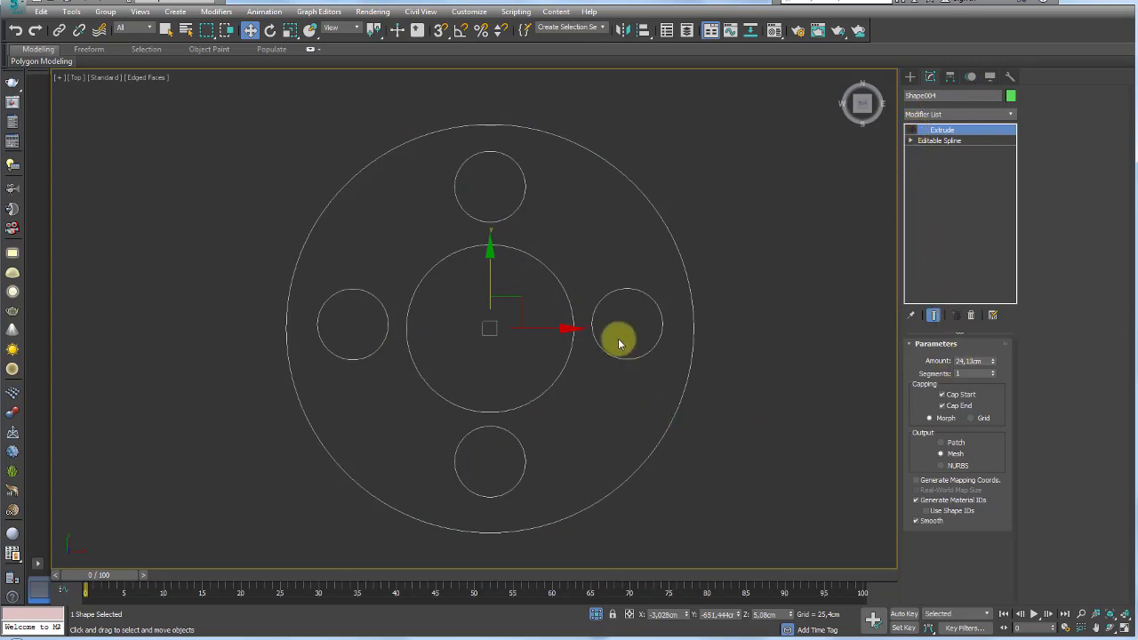
click(912, 140)
click(933, 171)
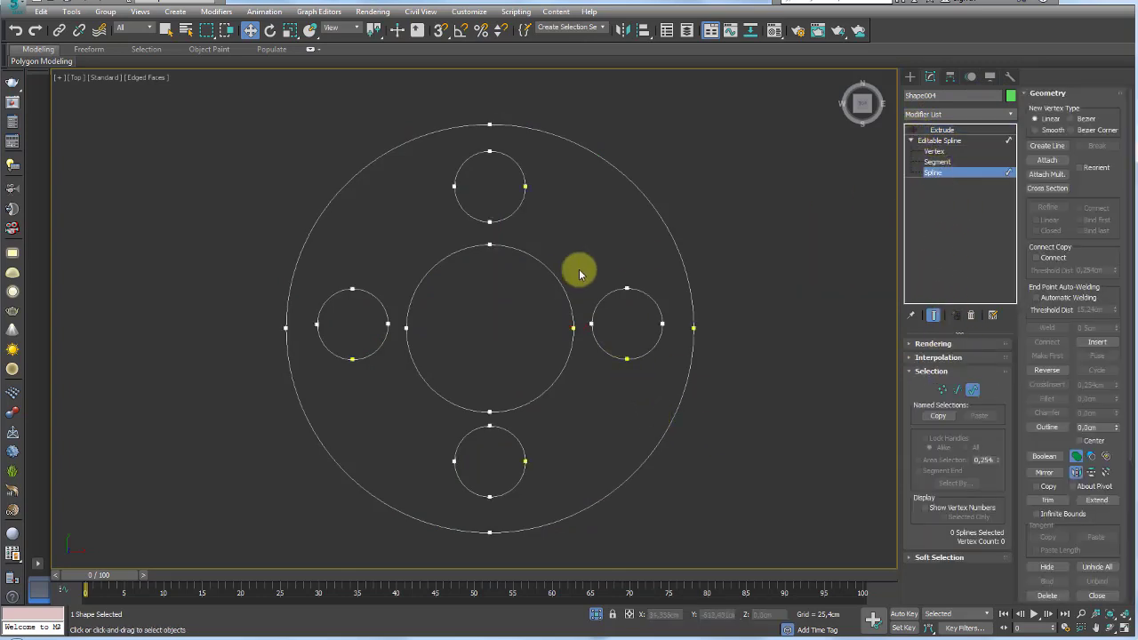
Select the outer circle and scale two concentric copies down to 88%.
click(539, 285)
key(e)
mouse_move(550, 285)
mouse_down()
mouse_move(528, 299)
mouse_move(580, 260)
mouse_up()
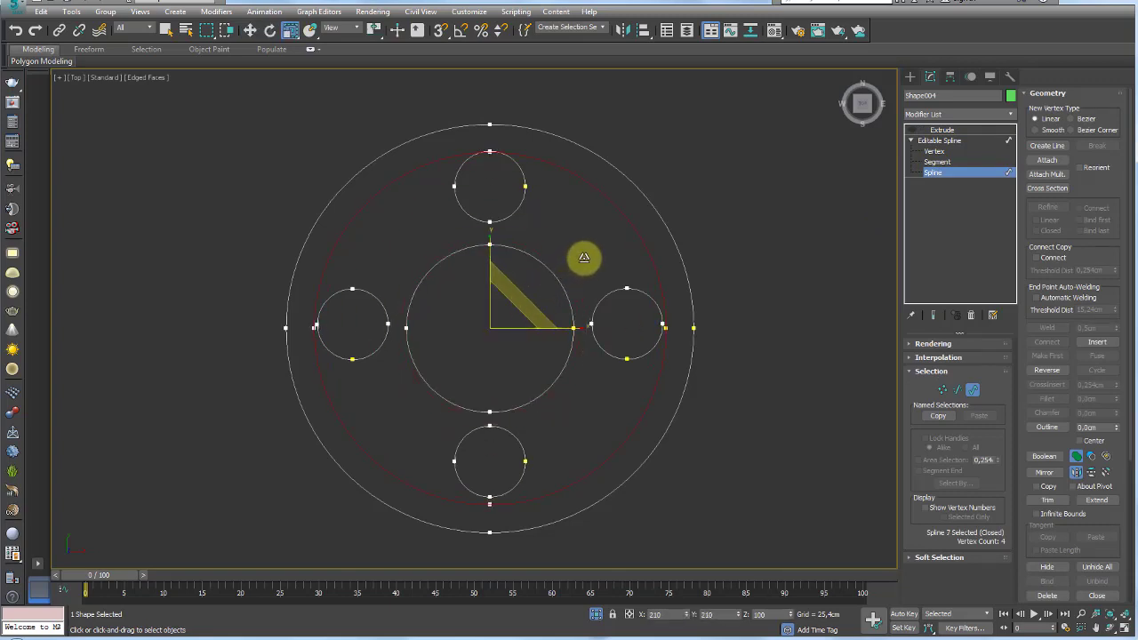
shift+drag(584, 258, 517, 306)
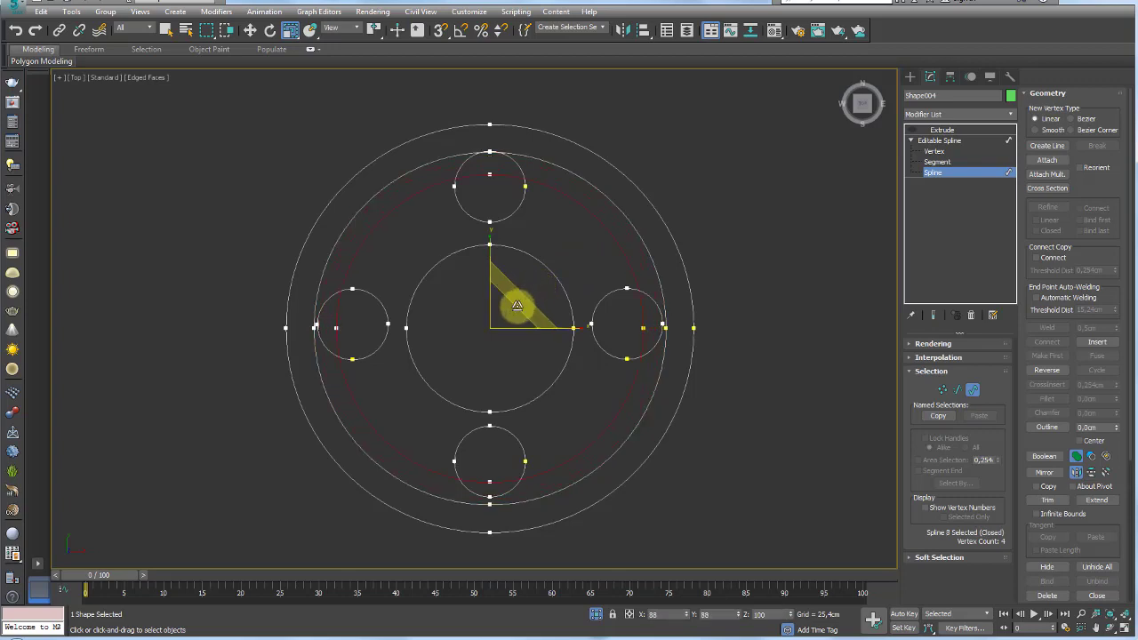
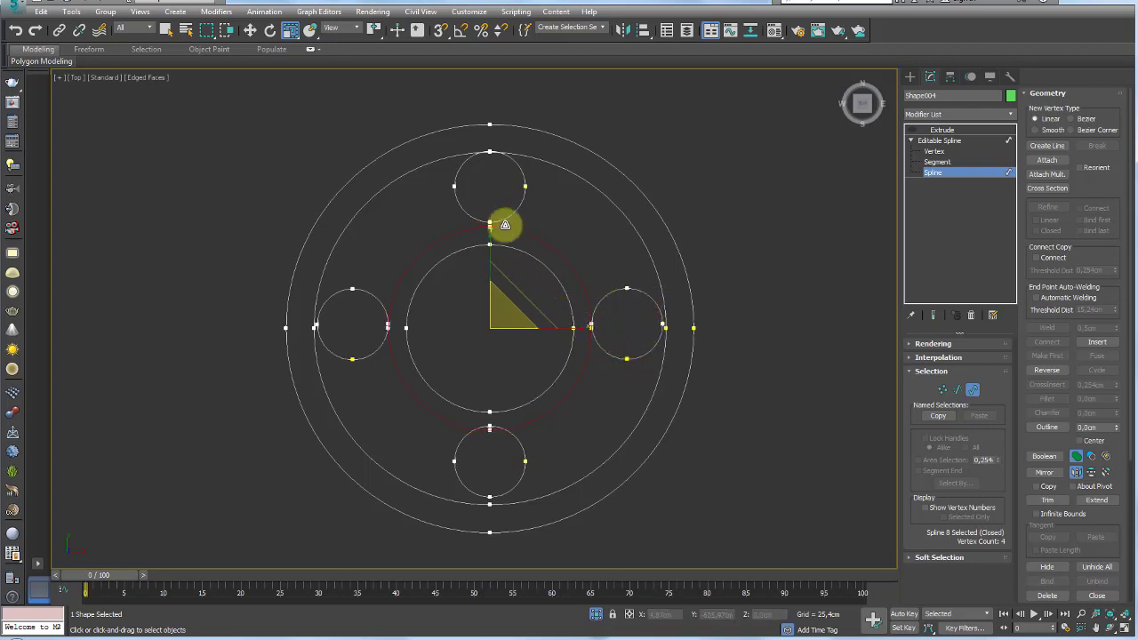
Delete the four small circles and move the selected ring straight up.
key(ctrl+z)
key(ctrl+z)
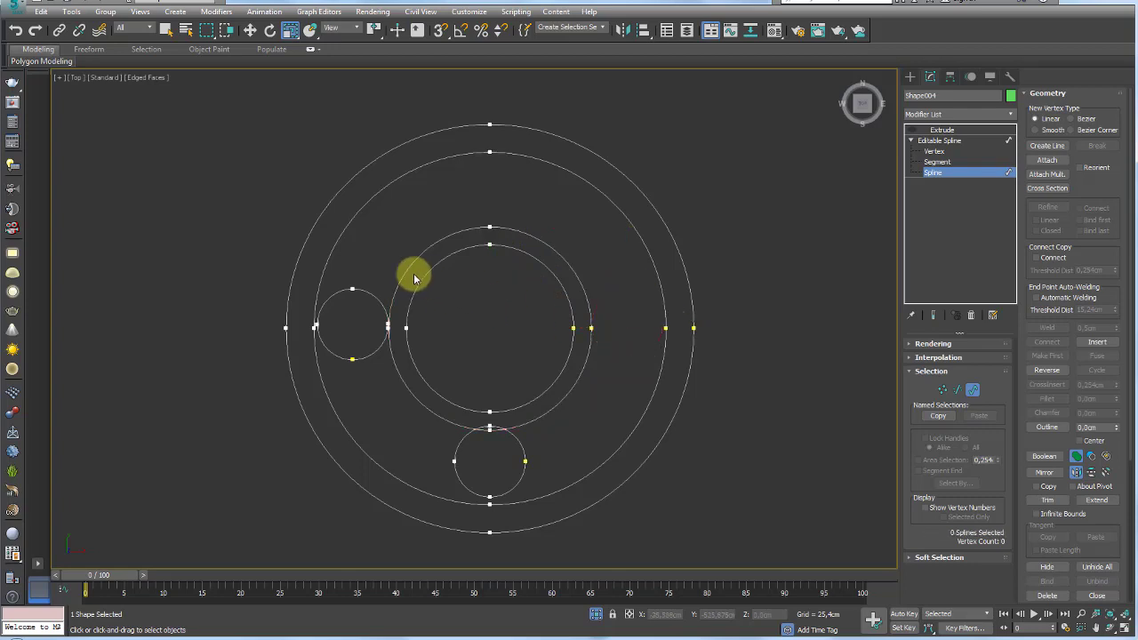
key(ctrl+z)
key(ctrl+z)
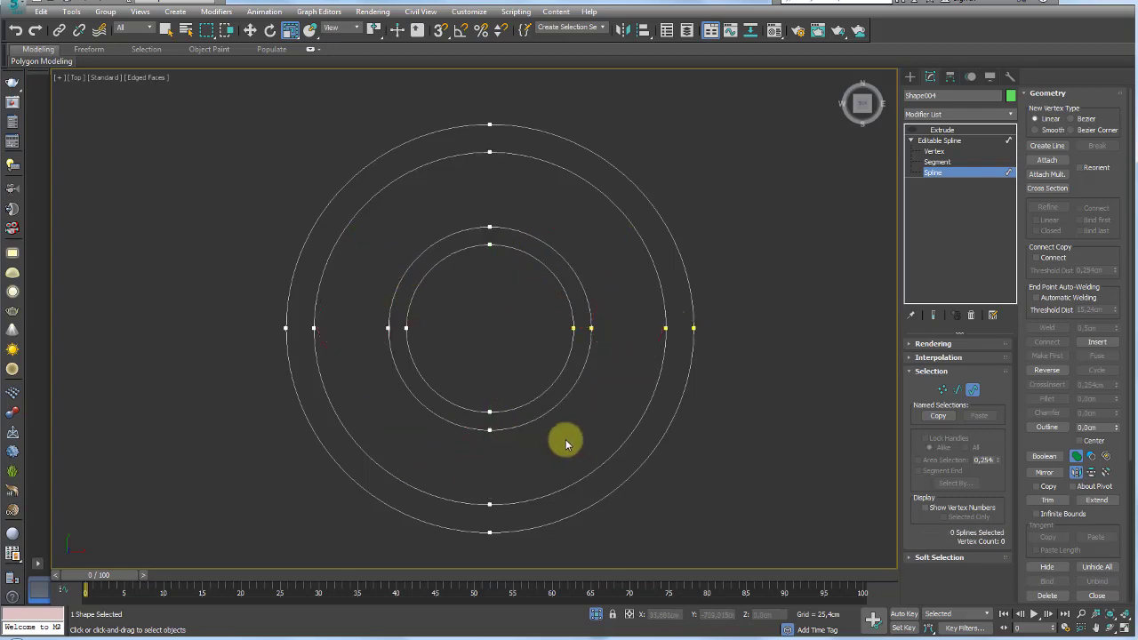
click(511, 428)
middle_drag(503, 445, 515, 445)
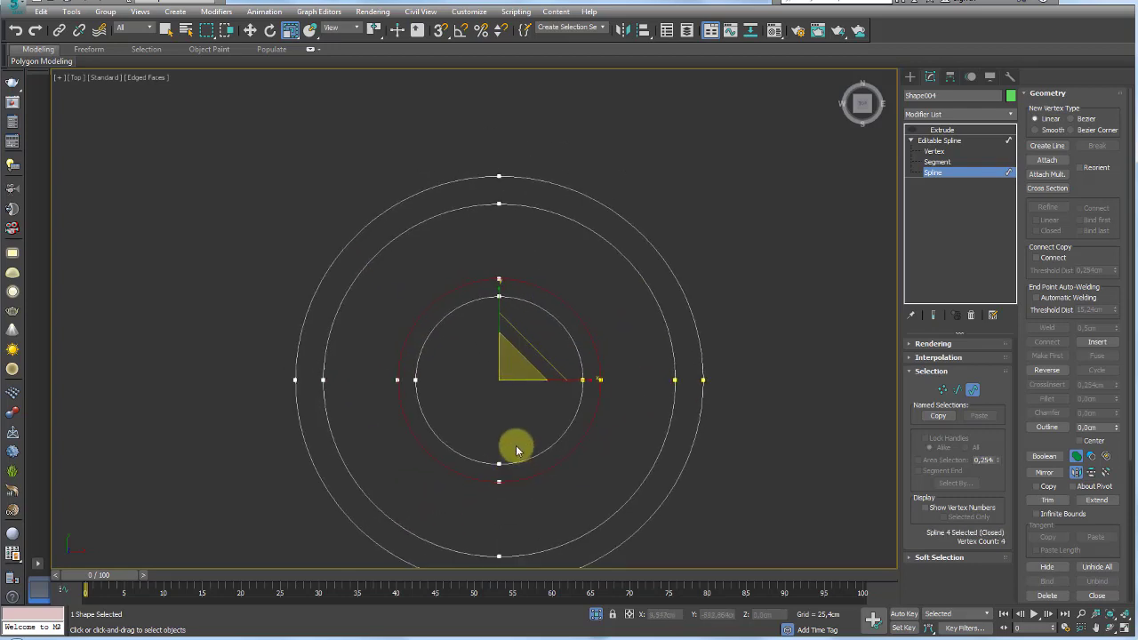
key(w)
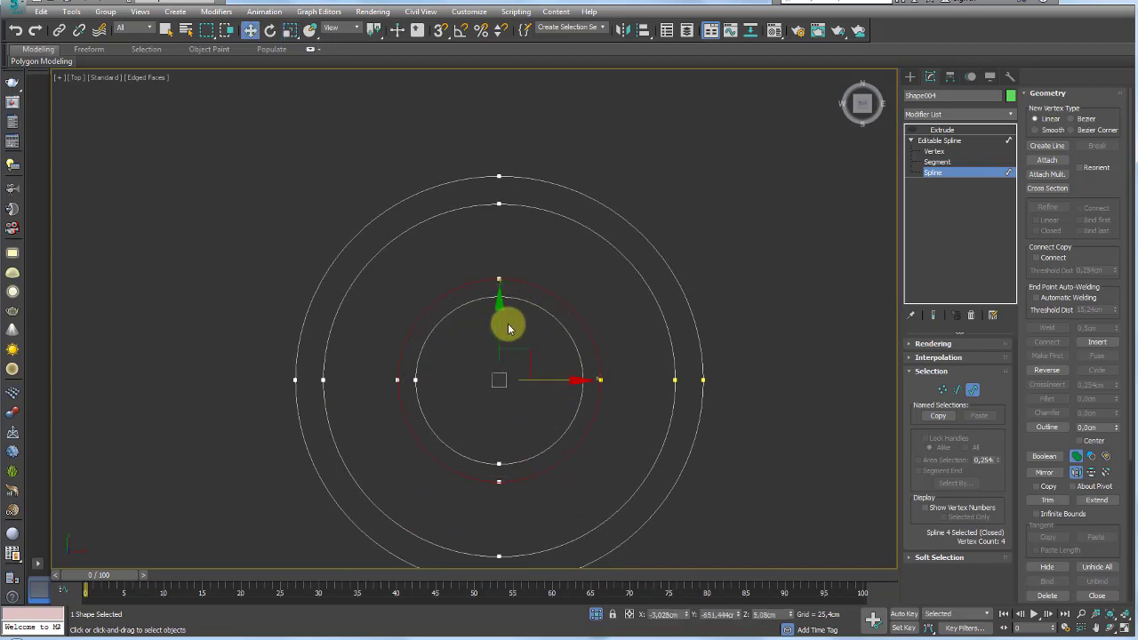
mouse_move(500, 327)
mouse_down()
mouse_move(497, 205)
mouse_move(534, 238)
mouse_move(489, 318)
mouse_up()
Scale the ring down to about 97 percent so it fits between the outer rings.
key(r)
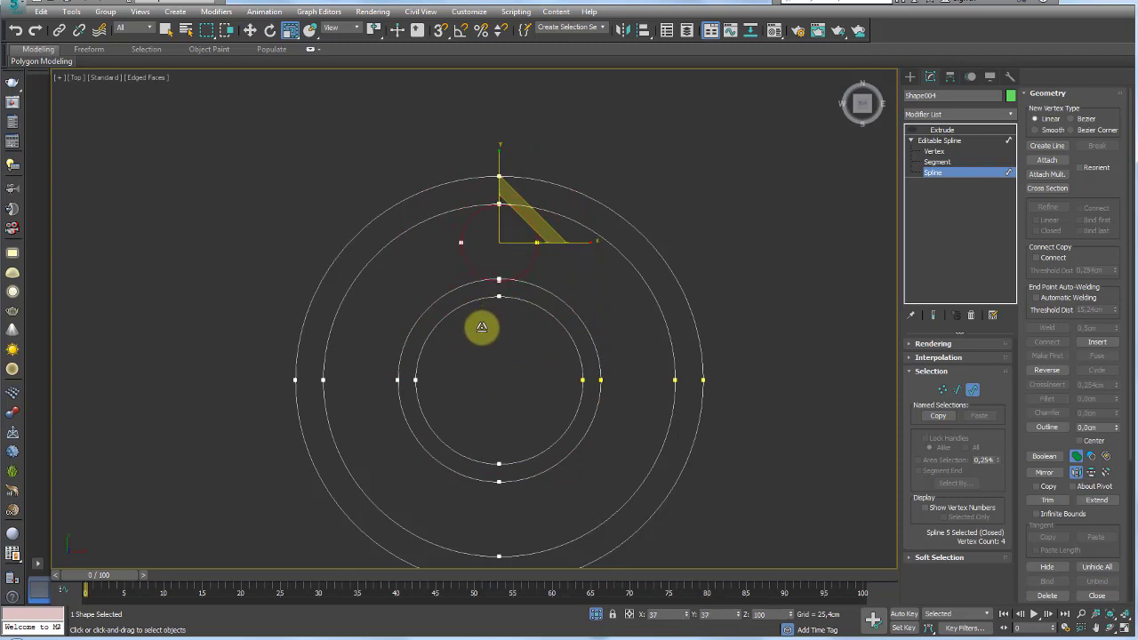
scroll(525, 254, up, 2)
scroll(465, 183, up, 3)
key(w)
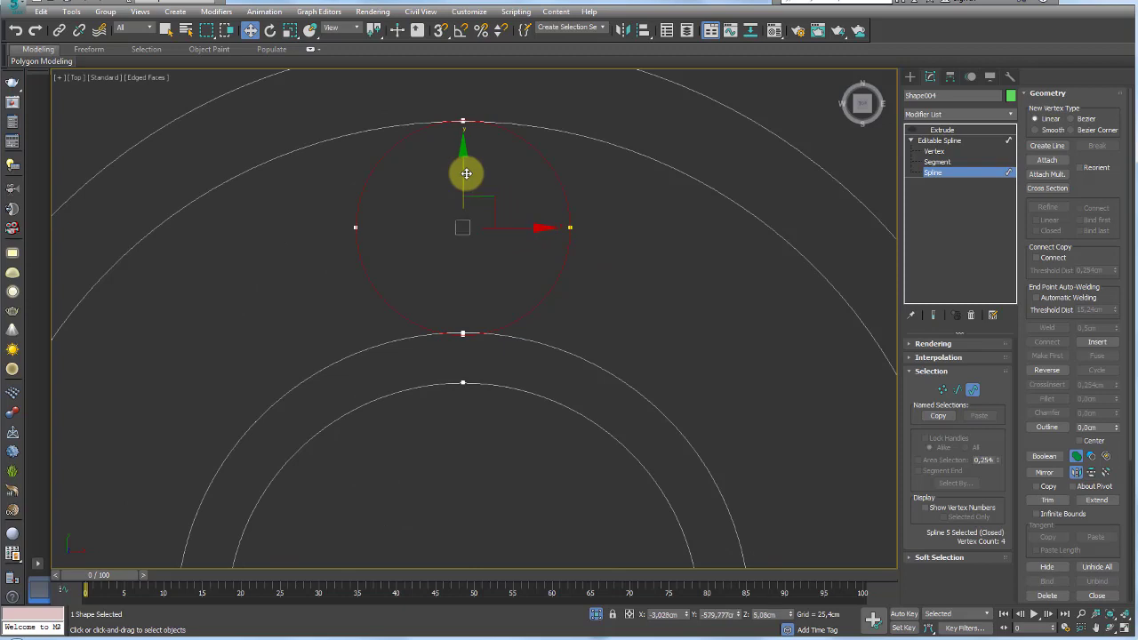
key(r)
drag(494, 196, 493, 198)
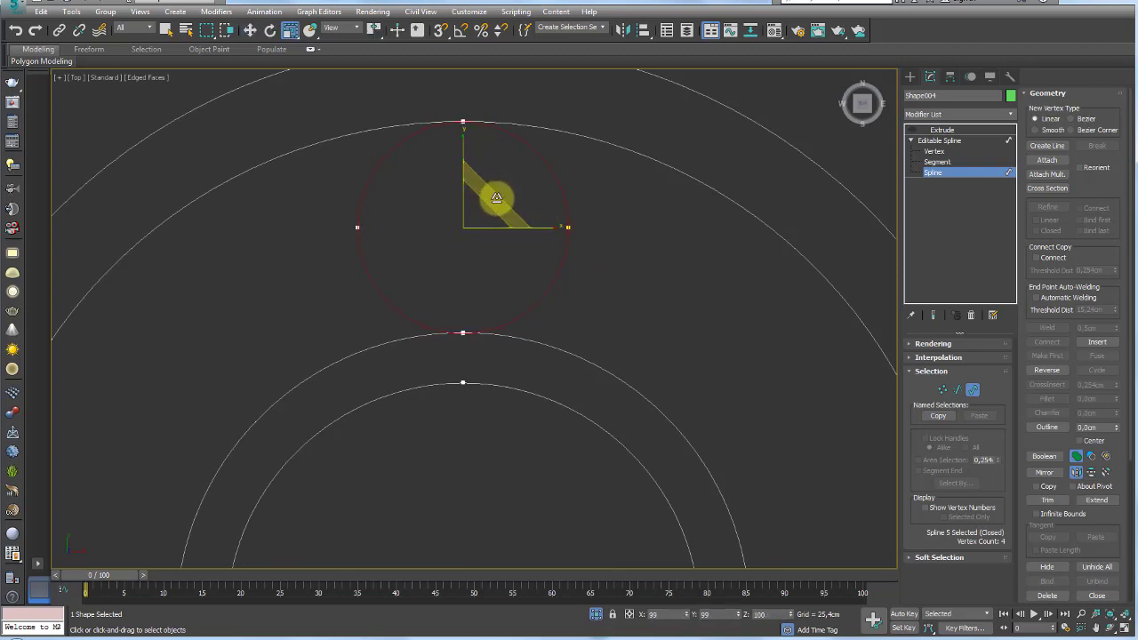
key(w)
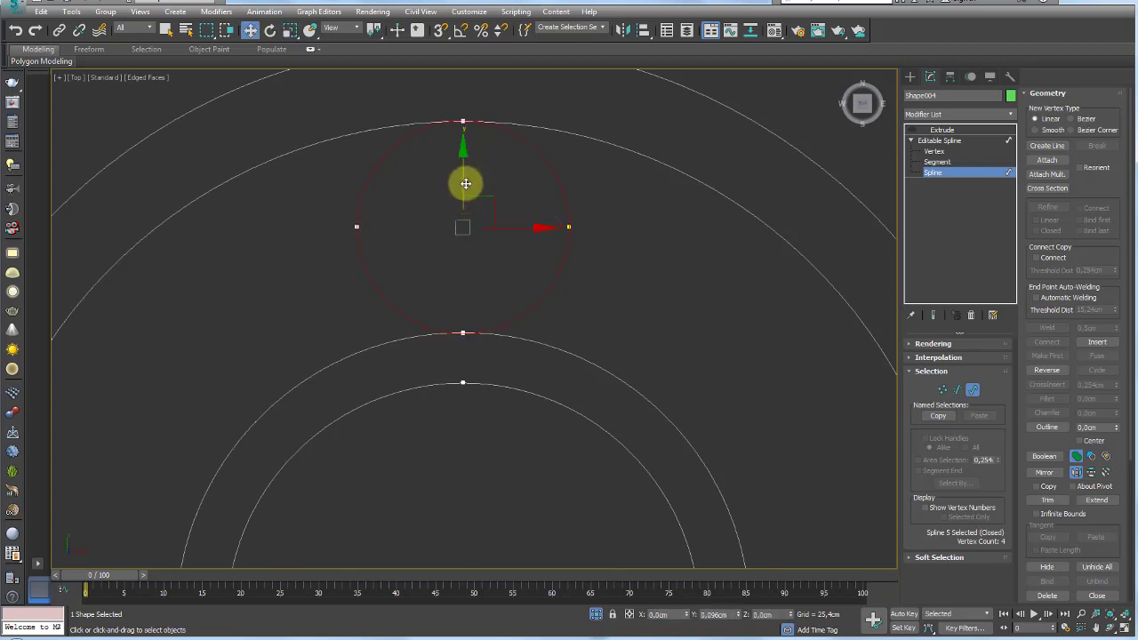
scroll(465, 183, down, 6)
middle_drag(477, 223, 505, 284)
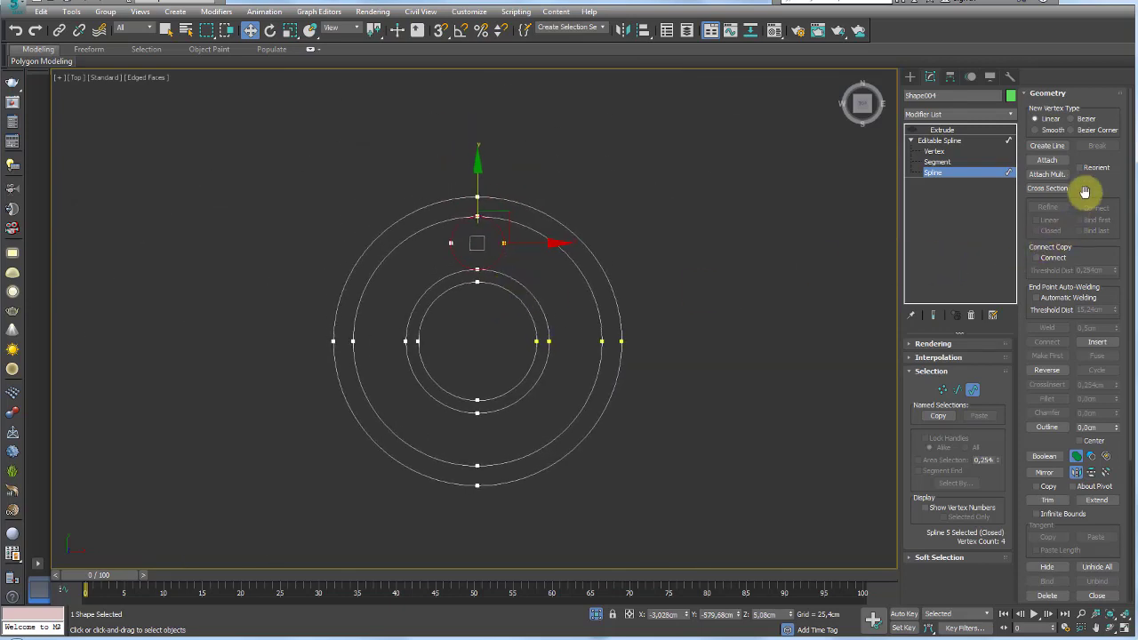
Detach the small circle as its own shape, Shape006, and select it.
scroll(1081, 267, down, 3)
click(1046, 516)
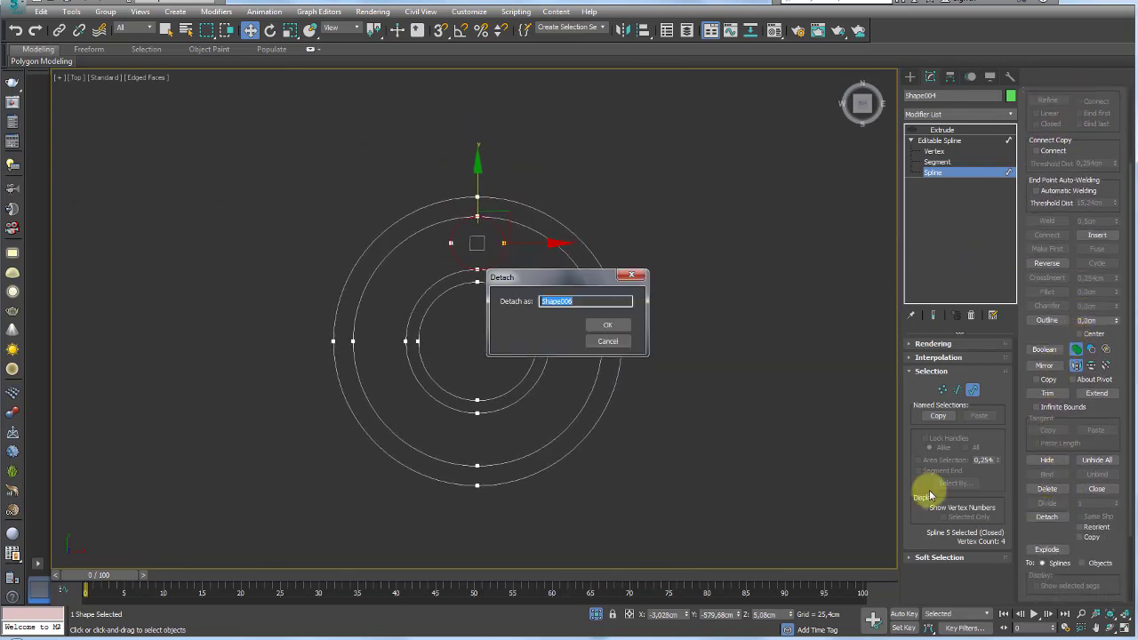
click(602, 332)
click(940, 140)
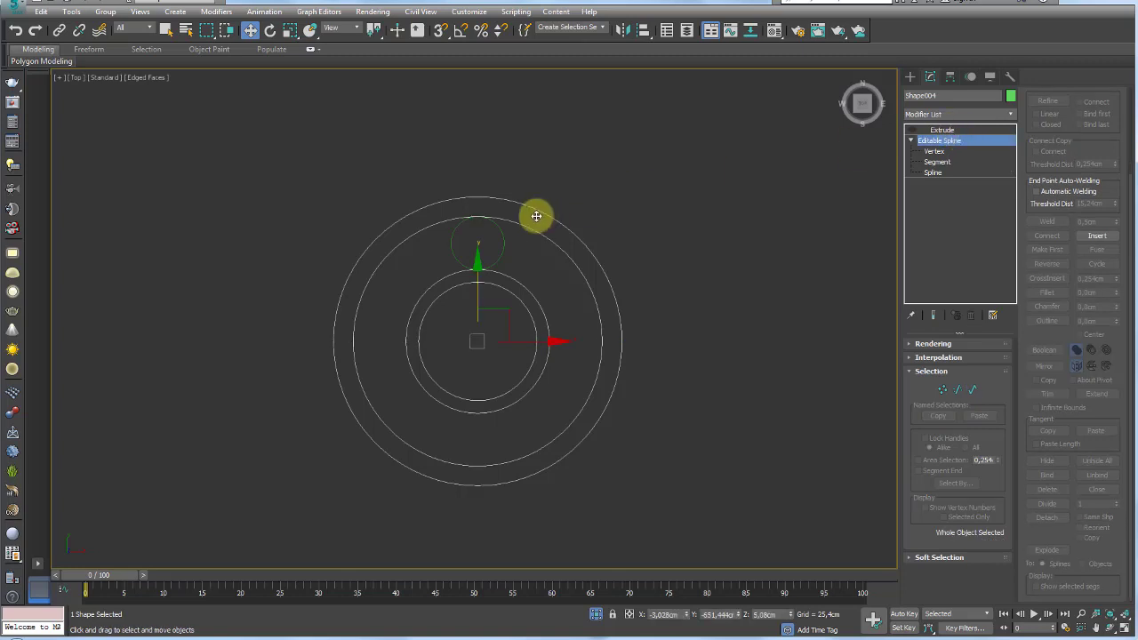
click(505, 247)
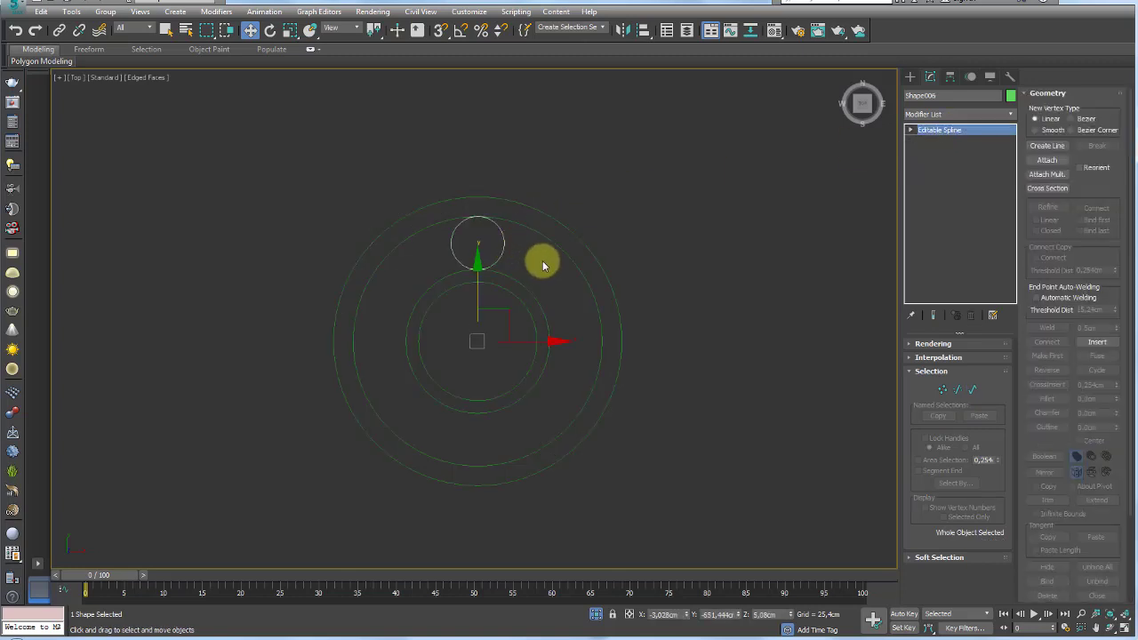
Array the circle into 4 copies around the rings with a 360° Z rotation.
key(alt+t)
key(a)
mouse_move(573, 210)
mouse_down()
mouse_move(800, 129)
mouse_move(811, 160)
mouse_up()
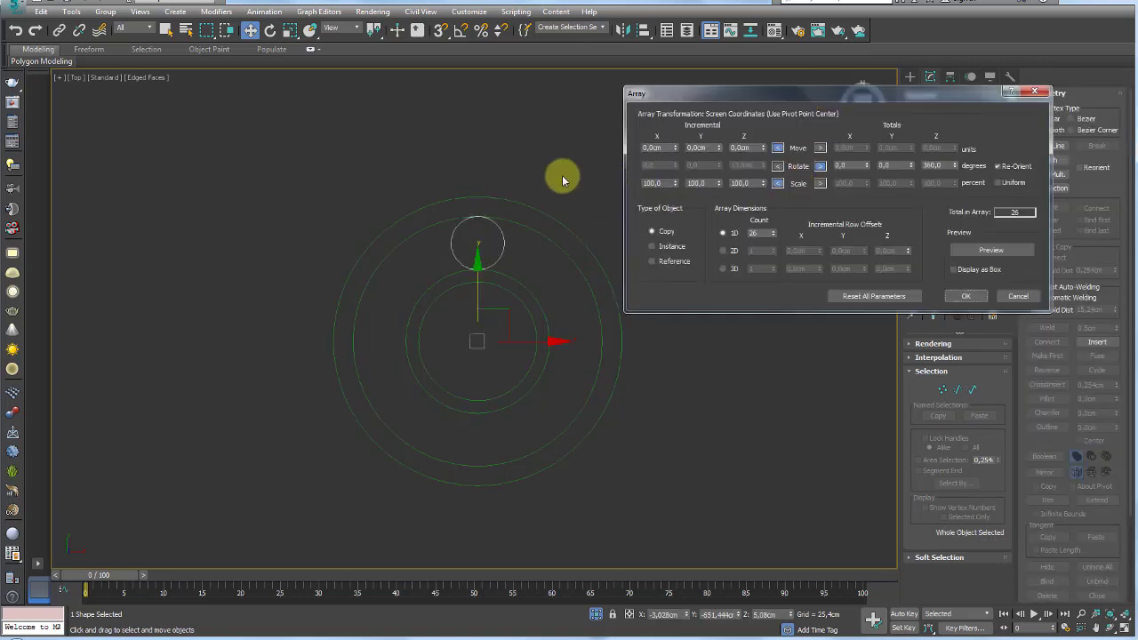
click(991, 250)
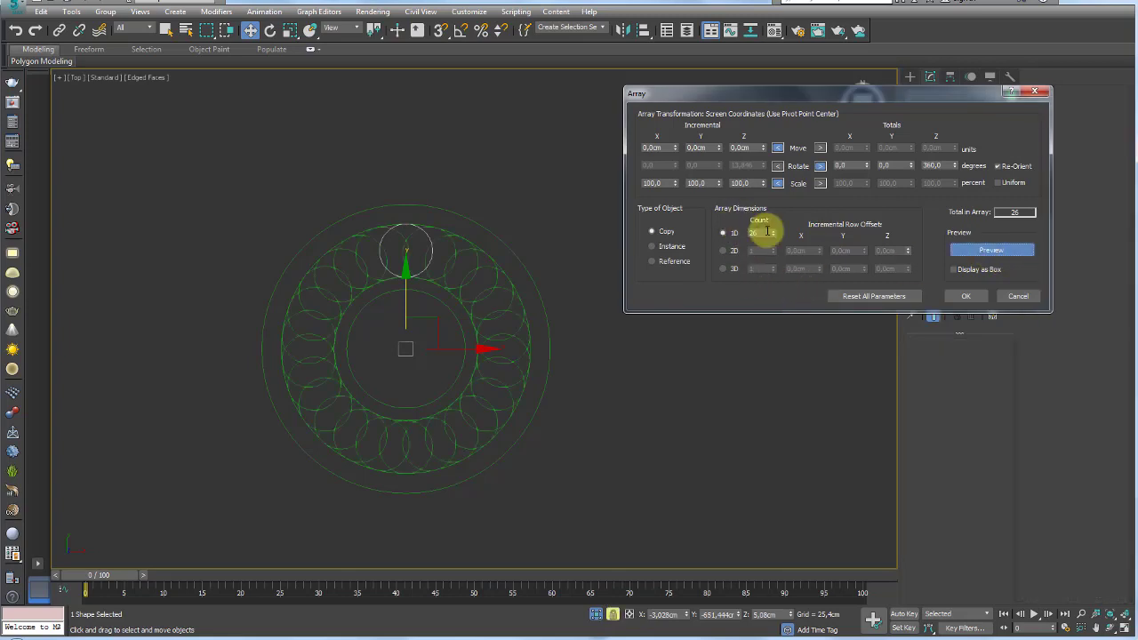
right_click(773, 232)
text(4)
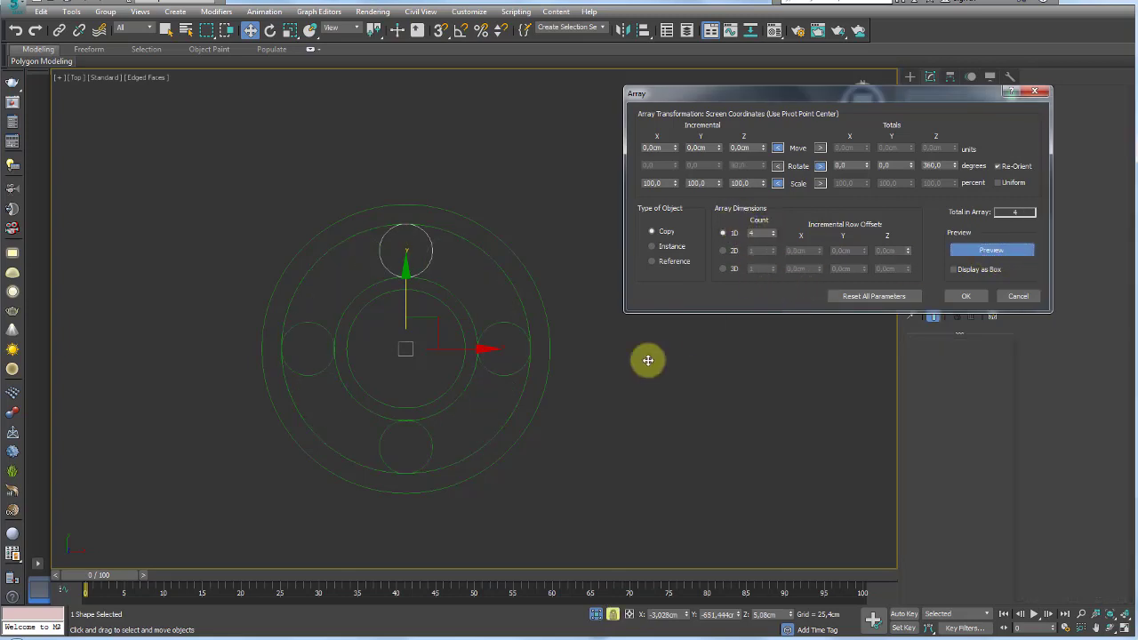
click(966, 296)
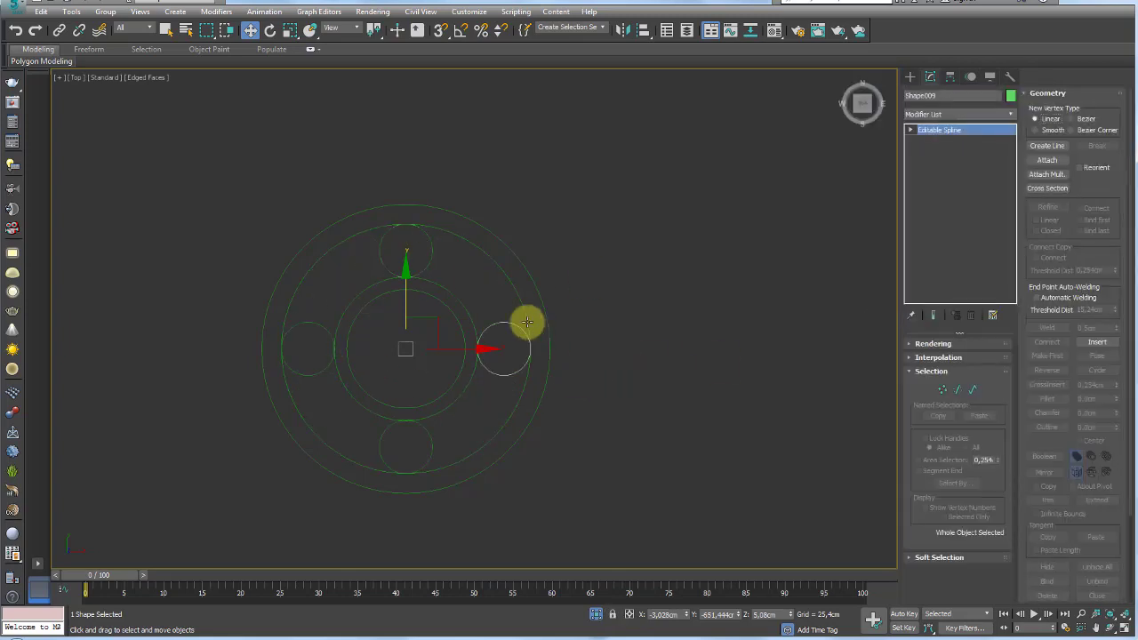
middle_drag(510, 399, 621, 420)
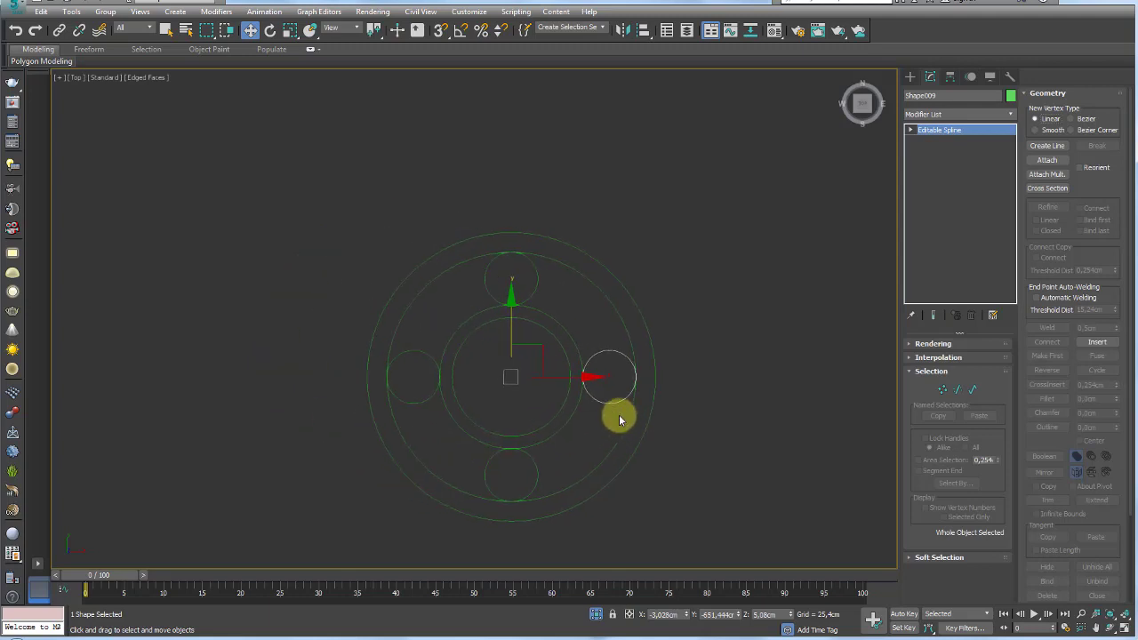
Attach the top, right, bottom and left small circles to the ring shape.
click(571, 337)
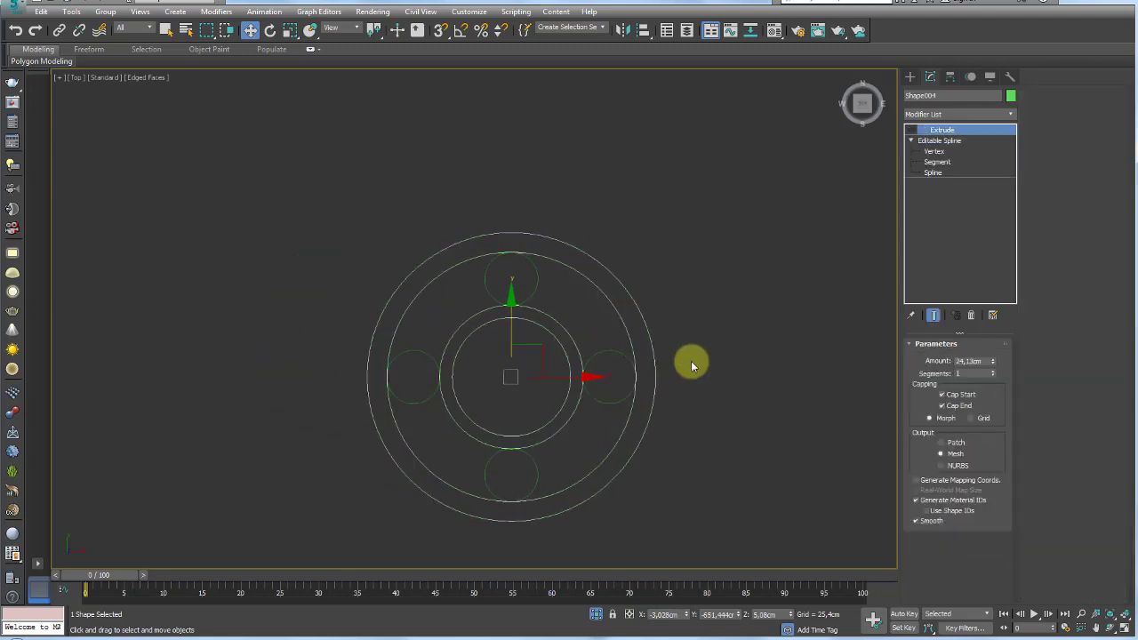
click(940, 140)
click(1047, 160)
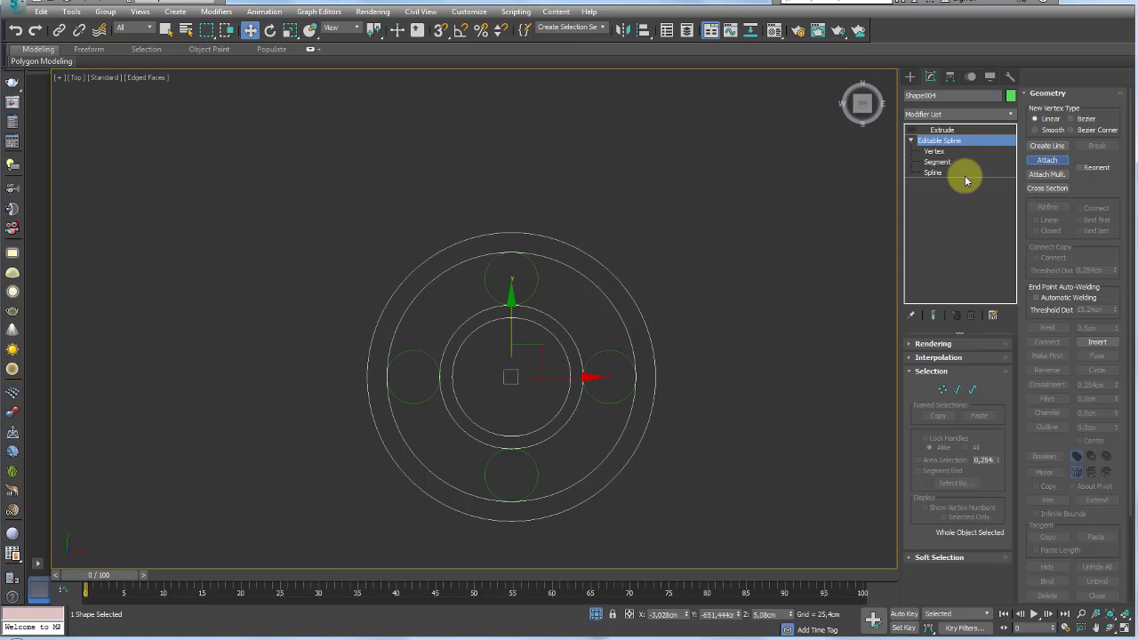
click(535, 282)
click(602, 353)
click(537, 471)
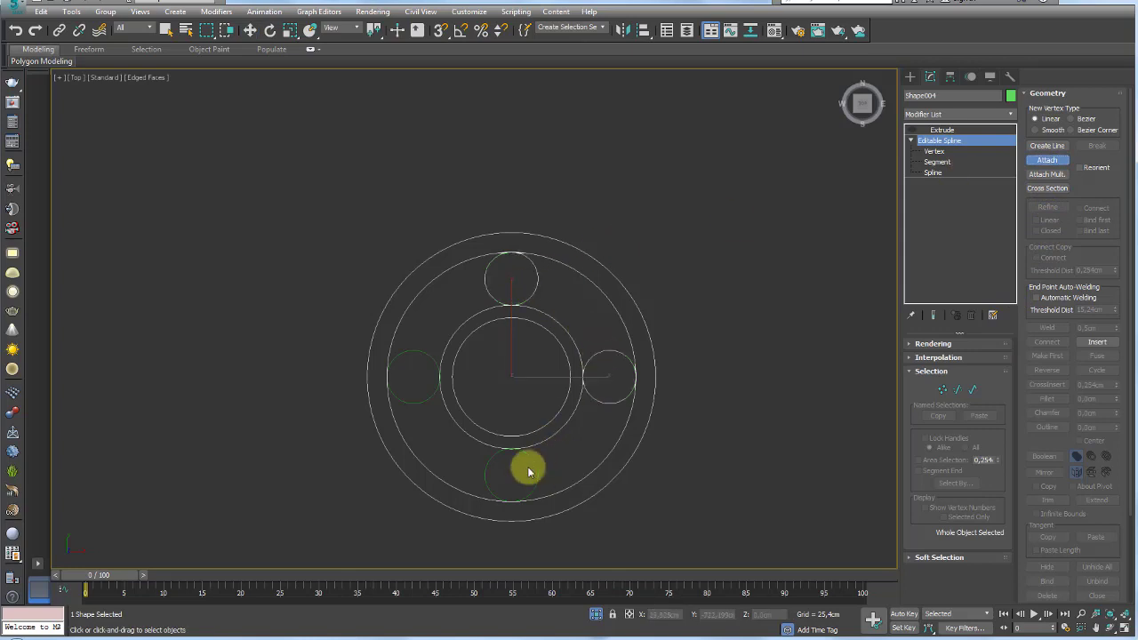
click(433, 394)
Trim away the inner and outer ring arcs lying inside the circles.
click(933, 173)
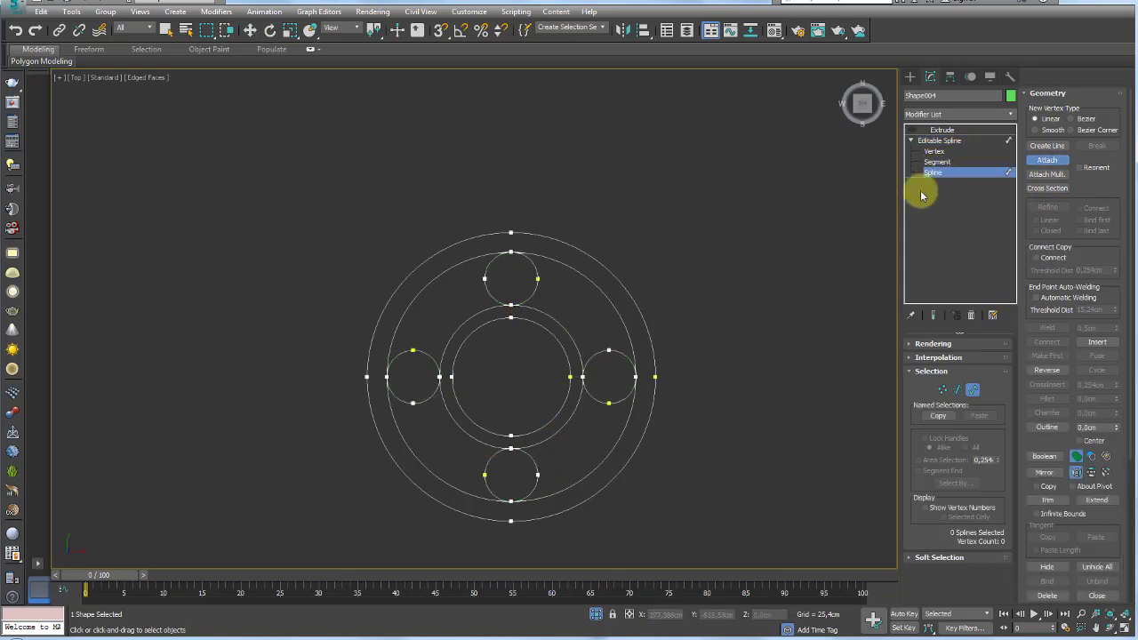
drag(1050, 435, 1052, 358)
scroll(1052, 359, down, 3)
click(1048, 334)
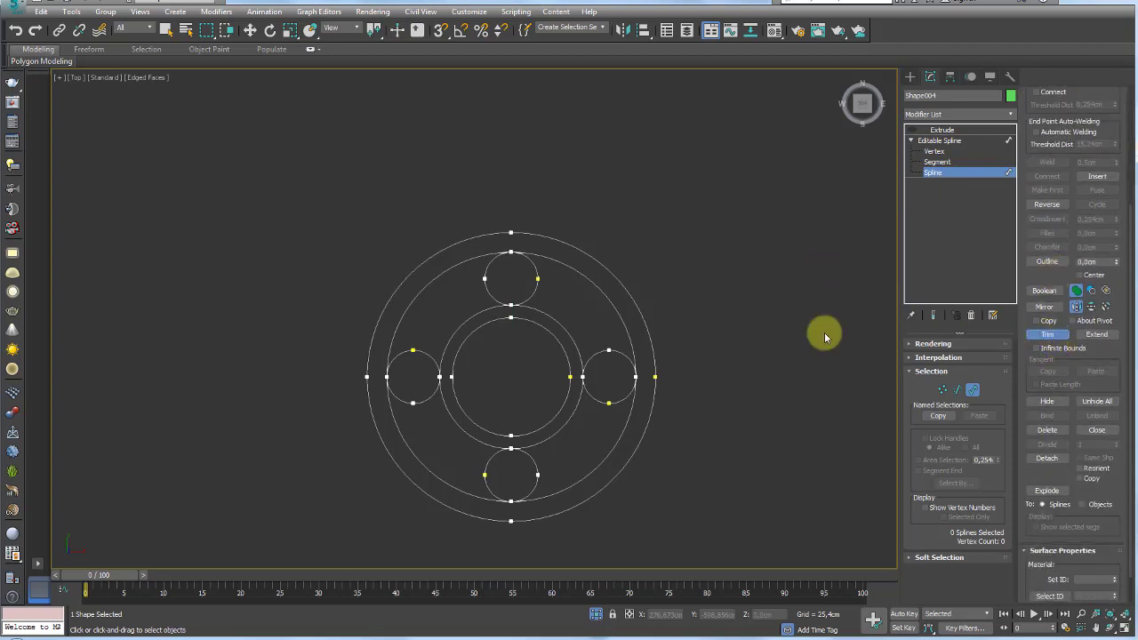
scroll(563, 299, up, 3)
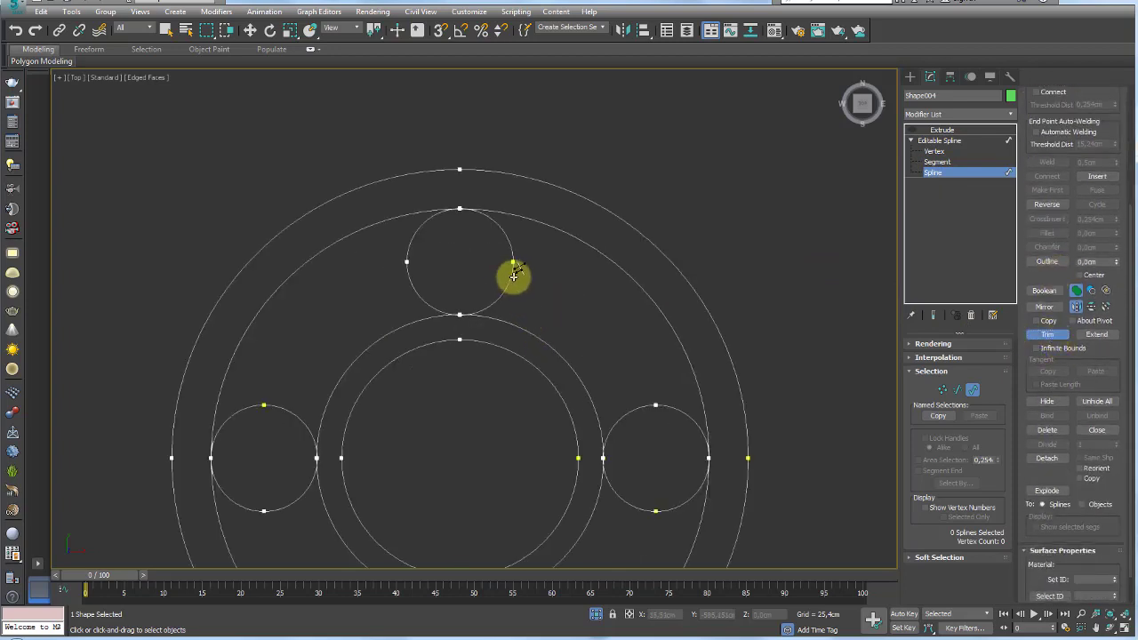
scroll(500, 351, down, 1)
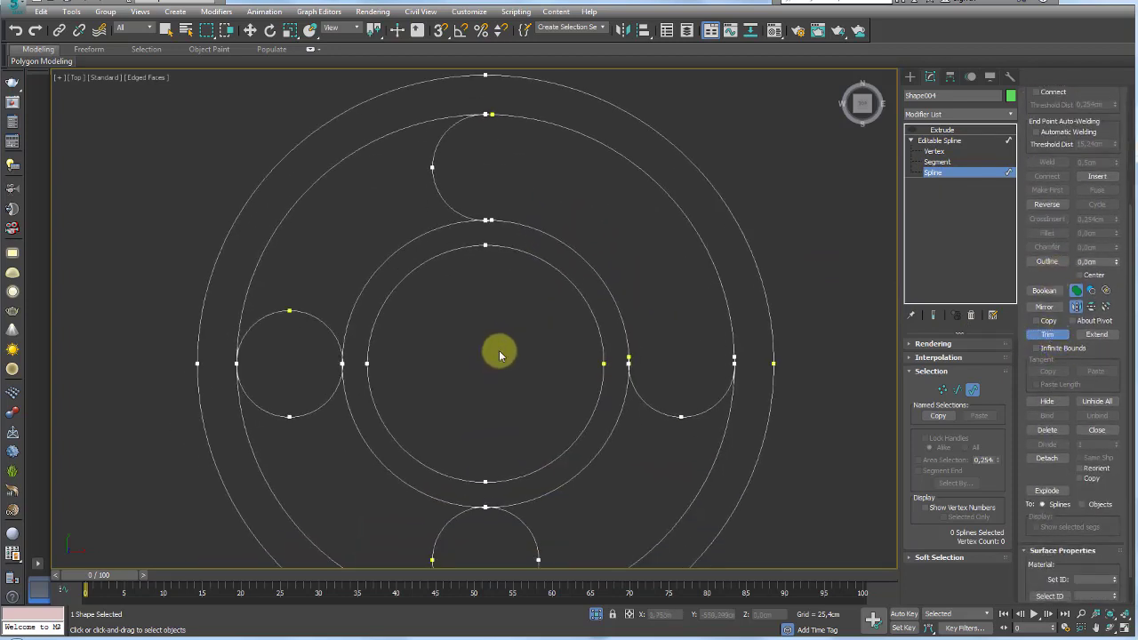
scroll(480, 293, down, 2)
click(434, 306)
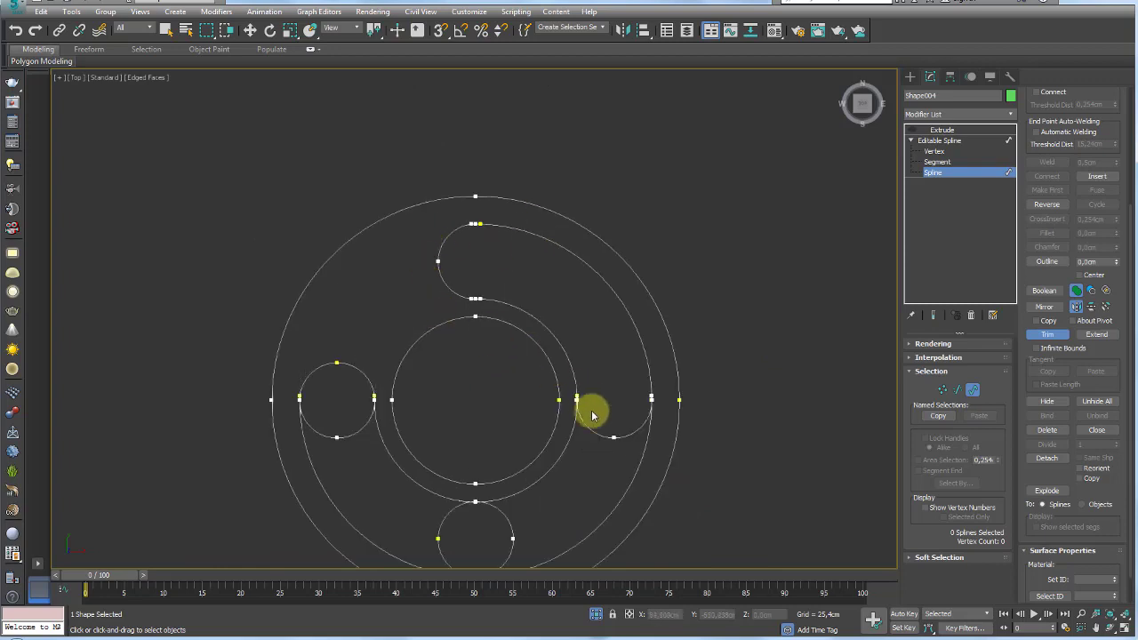
click(619, 504)
Trim the bottom circle's left arc, end trimming and go to Vertex level.
middle_drag(422, 498, 471, 360)
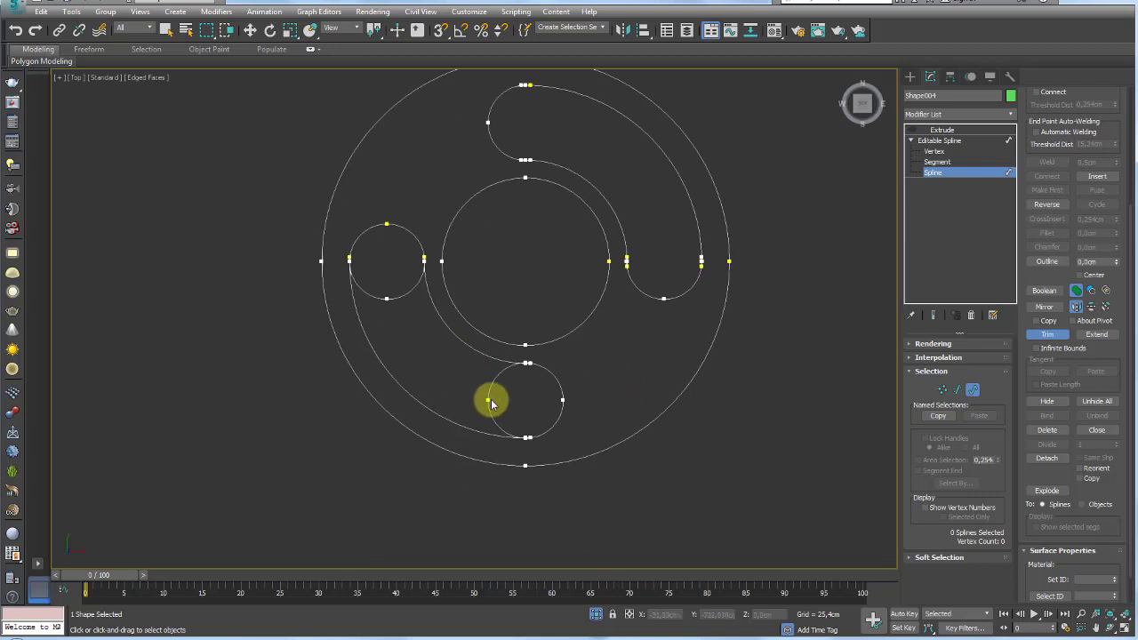
click(487, 399)
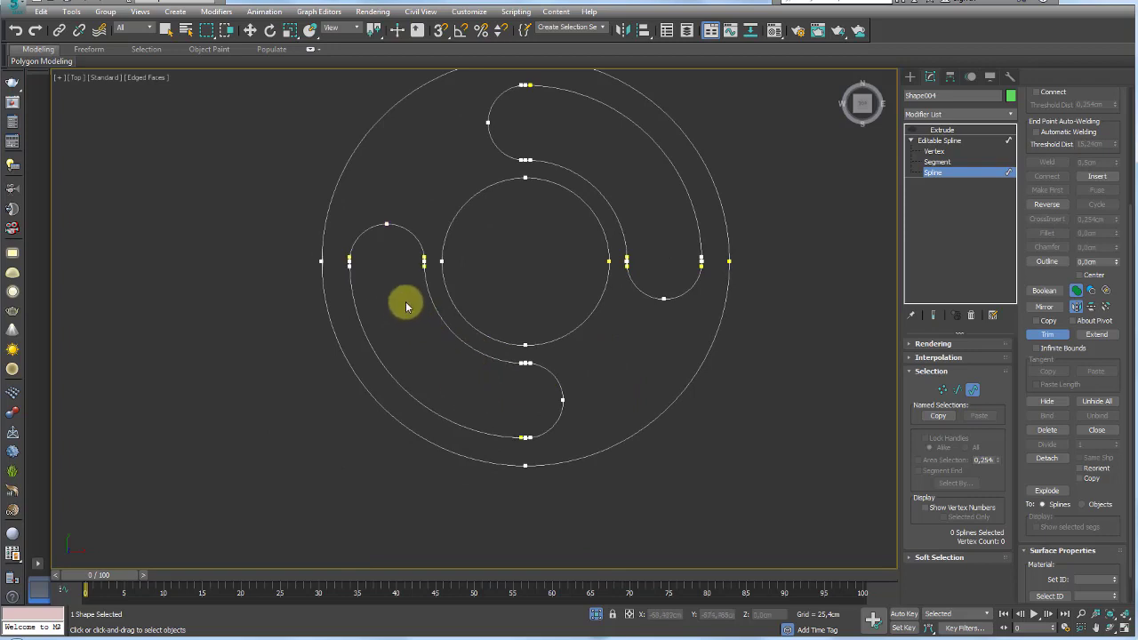
scroll(405, 301, down, 3)
right_click(399, 294)
scroll(399, 294, up, 3)
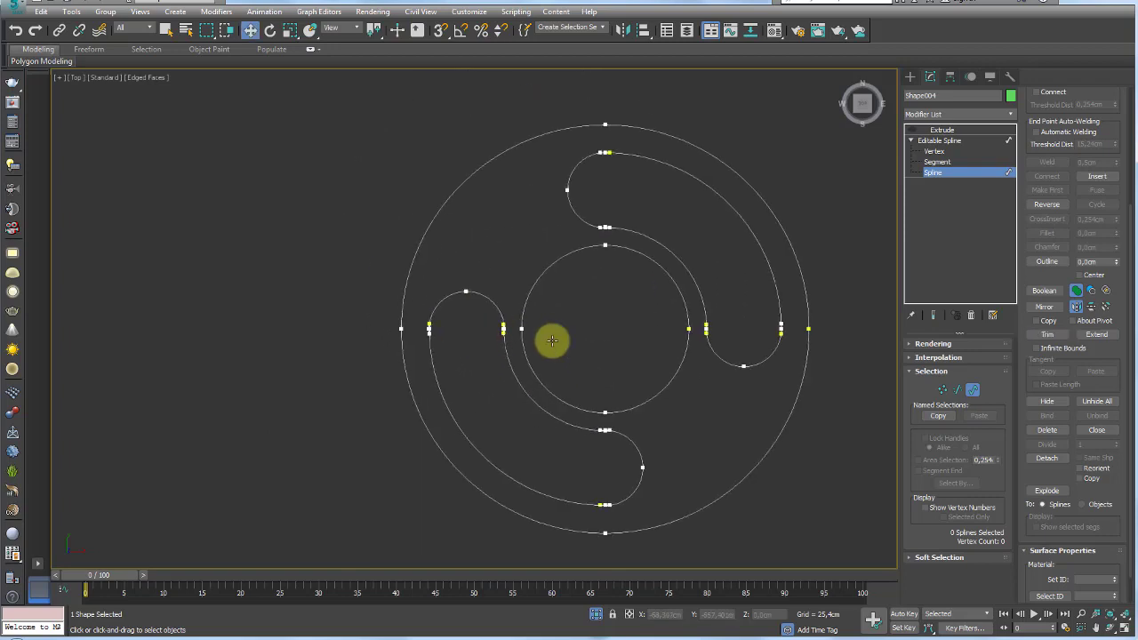
click(938, 392)
scroll(617, 332, up, 2)
scroll(640, 336, up, 2)
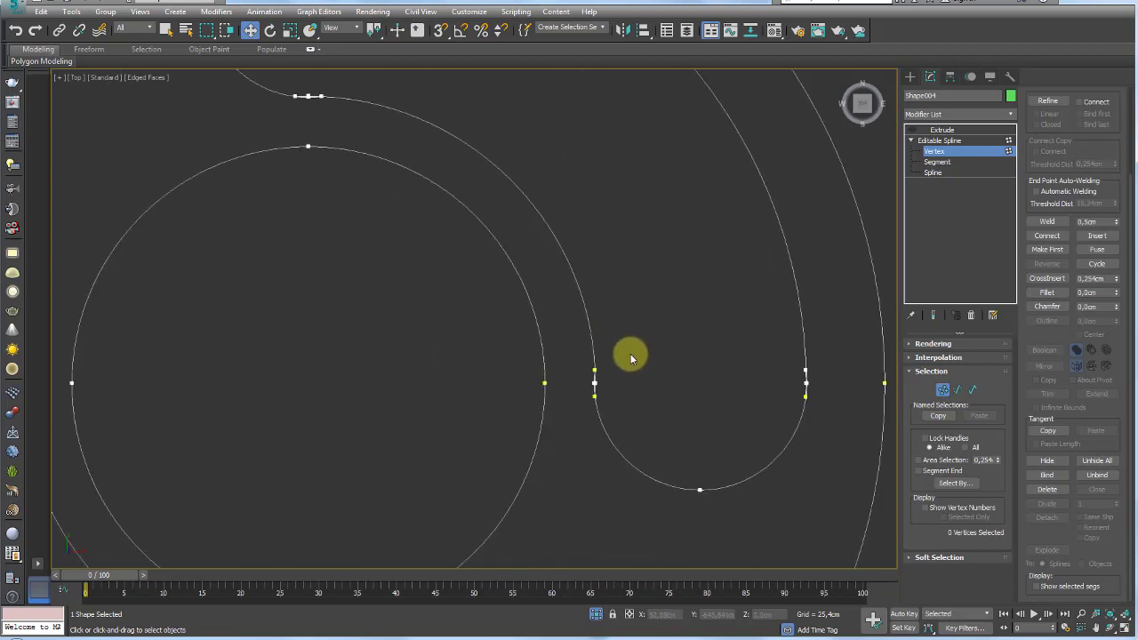
Inspect the stacked vertices at the outline's right junction.
scroll(631, 354, up, 3)
click(584, 408)
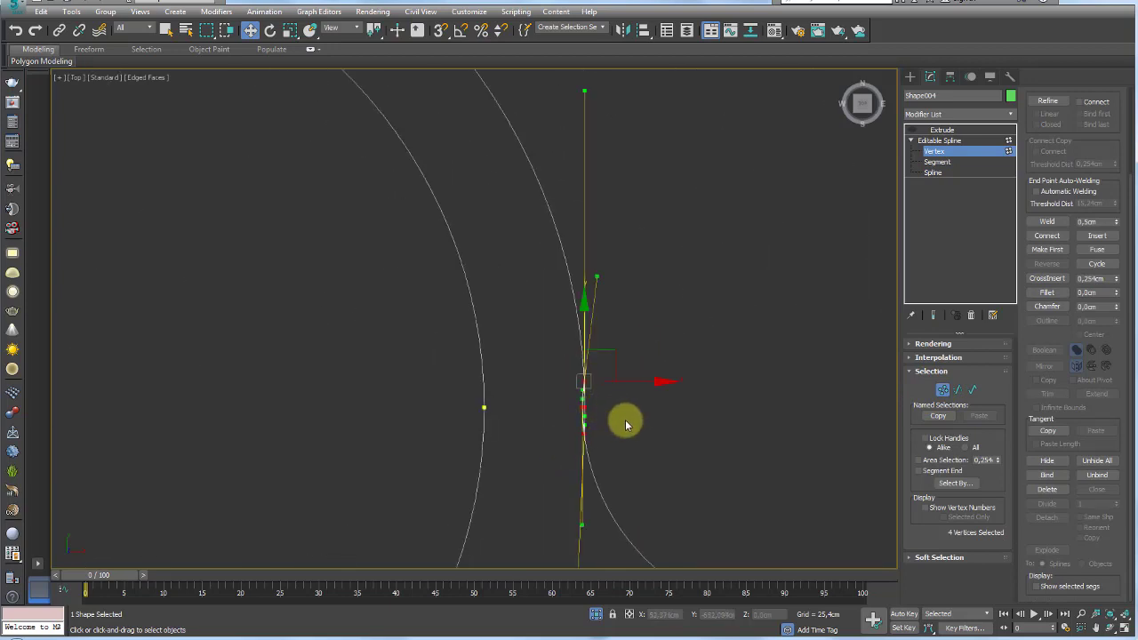
click(625, 419)
scroll(661, 406, up, 1)
middle_drag(660, 406, 605, 396)
scroll(606, 397, up, 1)
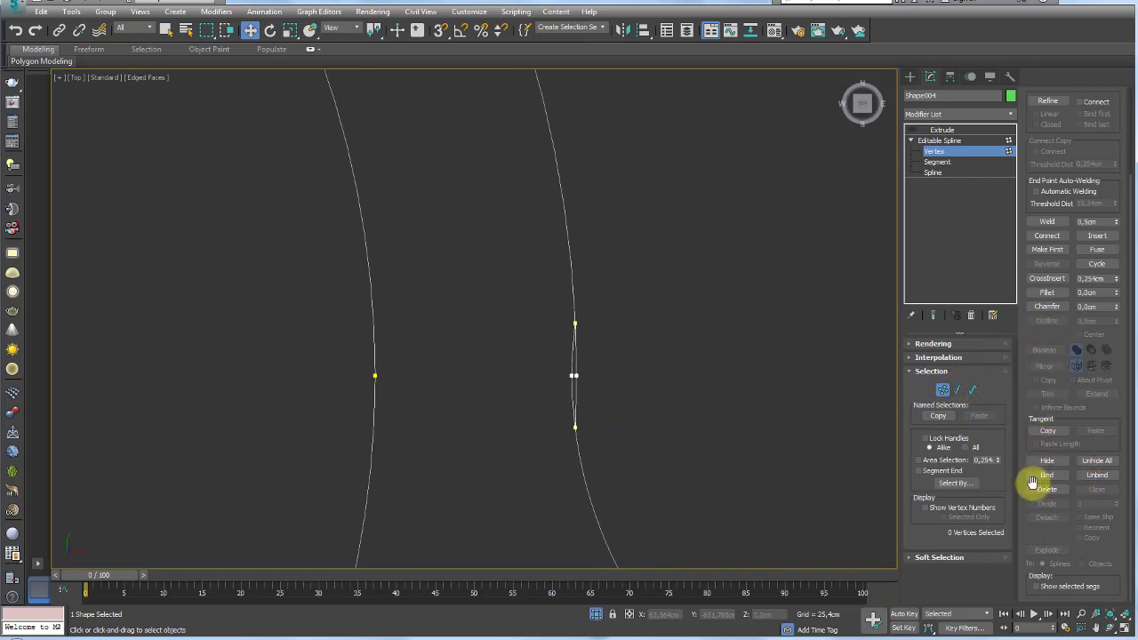
Trim the leftover segment and small loop at the junctions in Spline mode.
click(972, 390)
click(1047, 499)
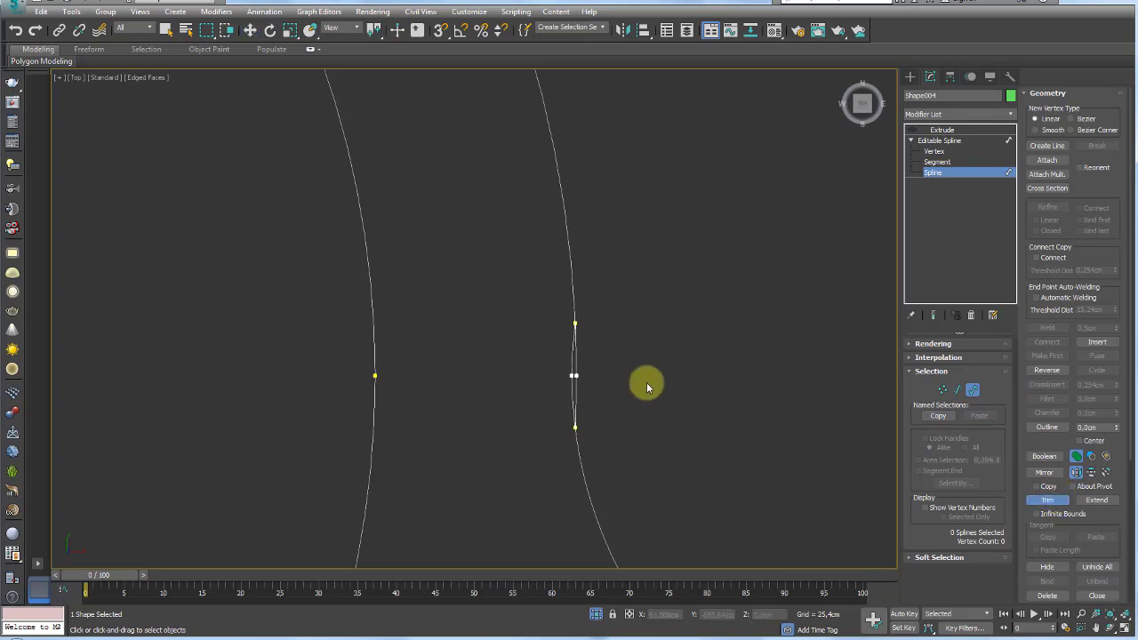
scroll(574, 373, down, 3)
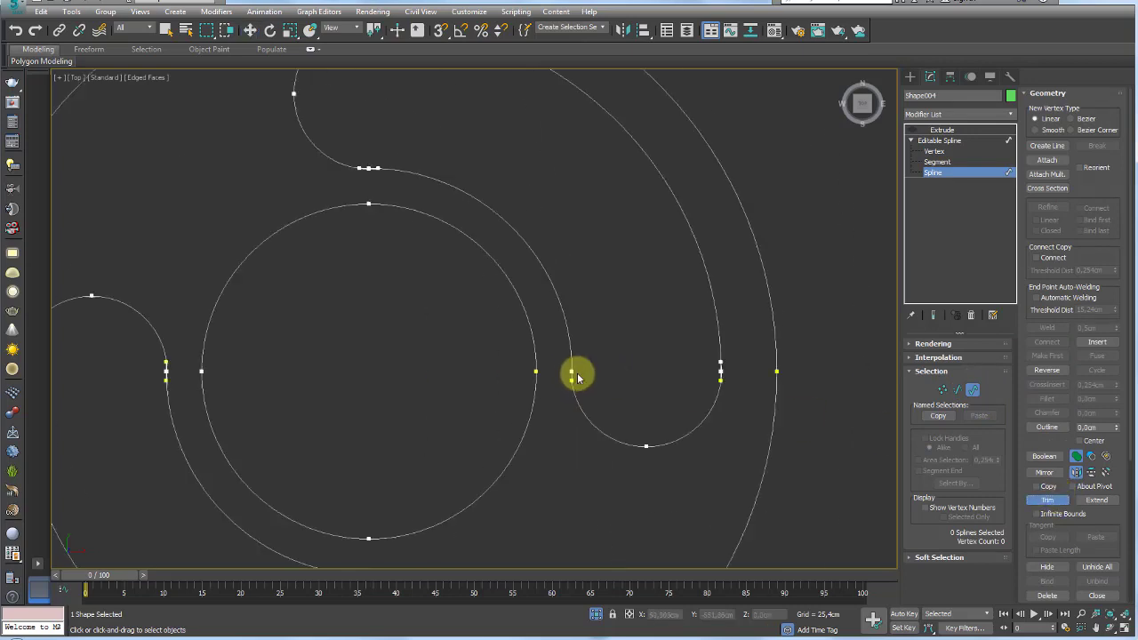
scroll(699, 374, up, 2)
scroll(787, 364, up, 3)
scroll(782, 374, up, 1)
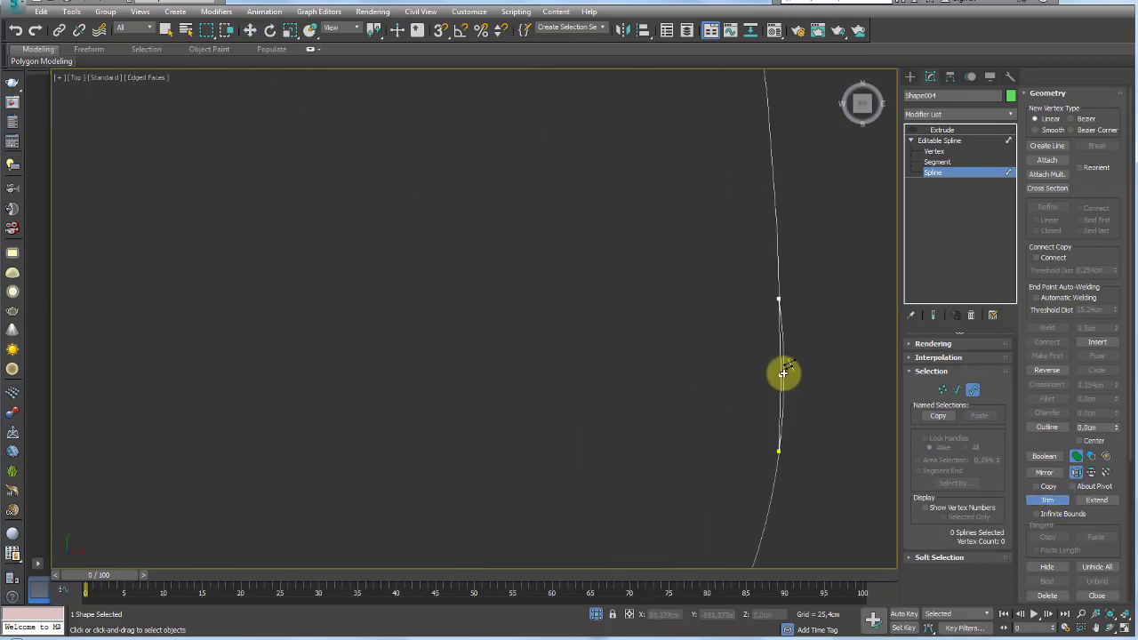
click(782, 371)
scroll(750, 338, down, 2)
scroll(750, 361, down, 2)
scroll(681, 363, up, 4)
scroll(669, 357, up, 1)
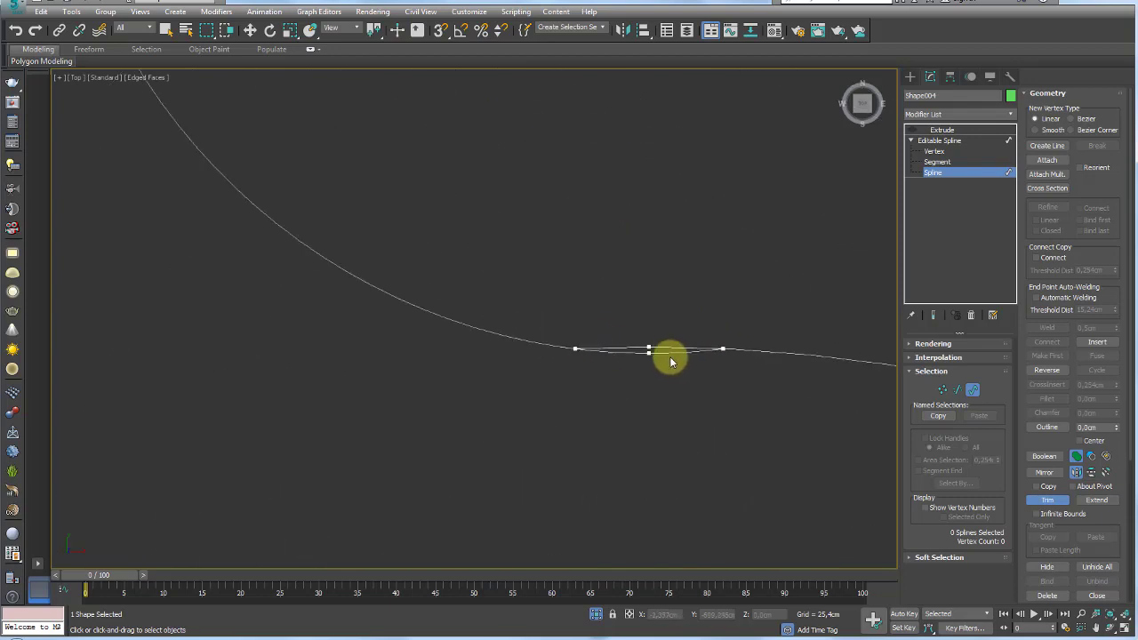
click(659, 353)
Trim the remaining leftover junction segments between vertices.
scroll(658, 267, down, 2)
scroll(654, 267, up, 2)
scroll(647, 231, up, 2)
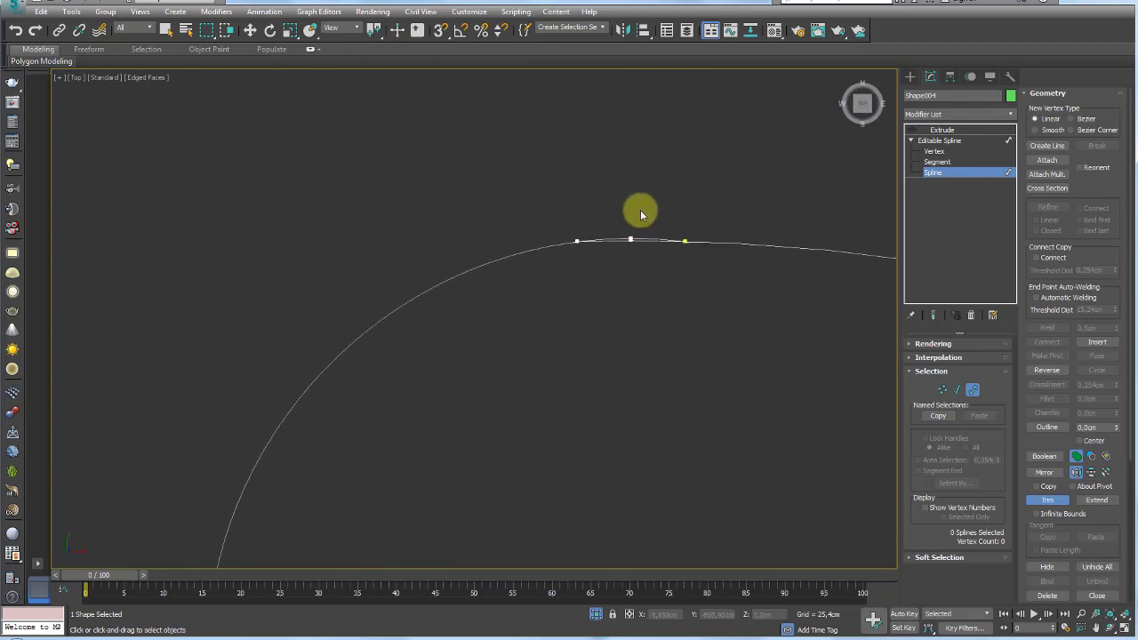
scroll(633, 235, up, 1)
click(633, 236)
scroll(628, 254, down, 2)
scroll(508, 432, down, 1)
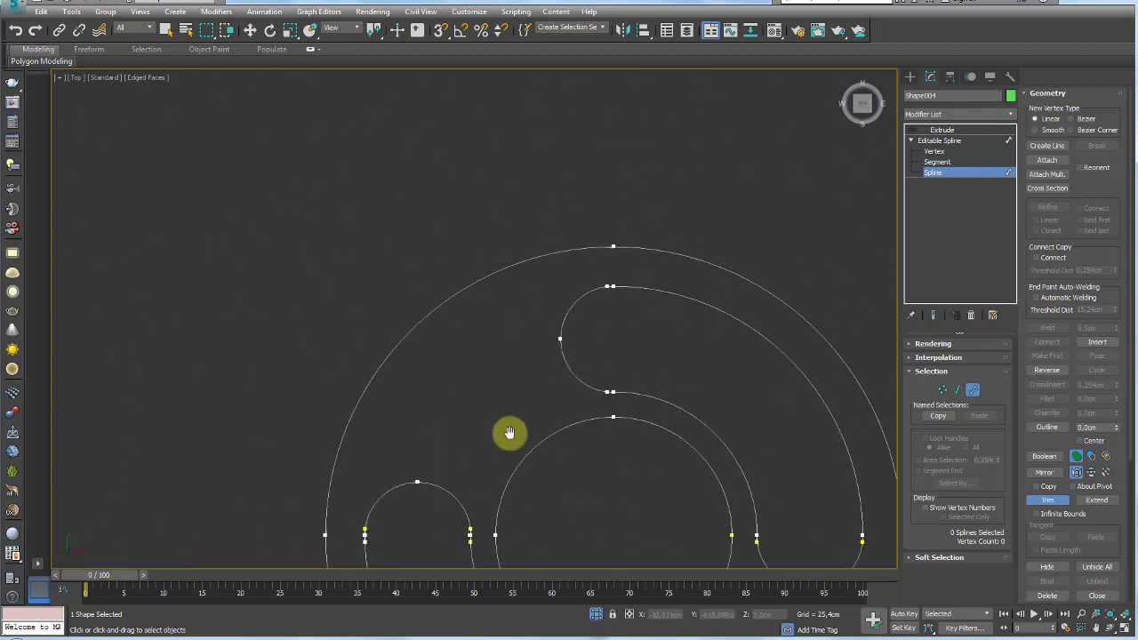
scroll(483, 376, up, 2)
scroll(514, 398, up, 2)
click(514, 399)
scroll(592, 373, down, 2)
scroll(622, 356, down, 1)
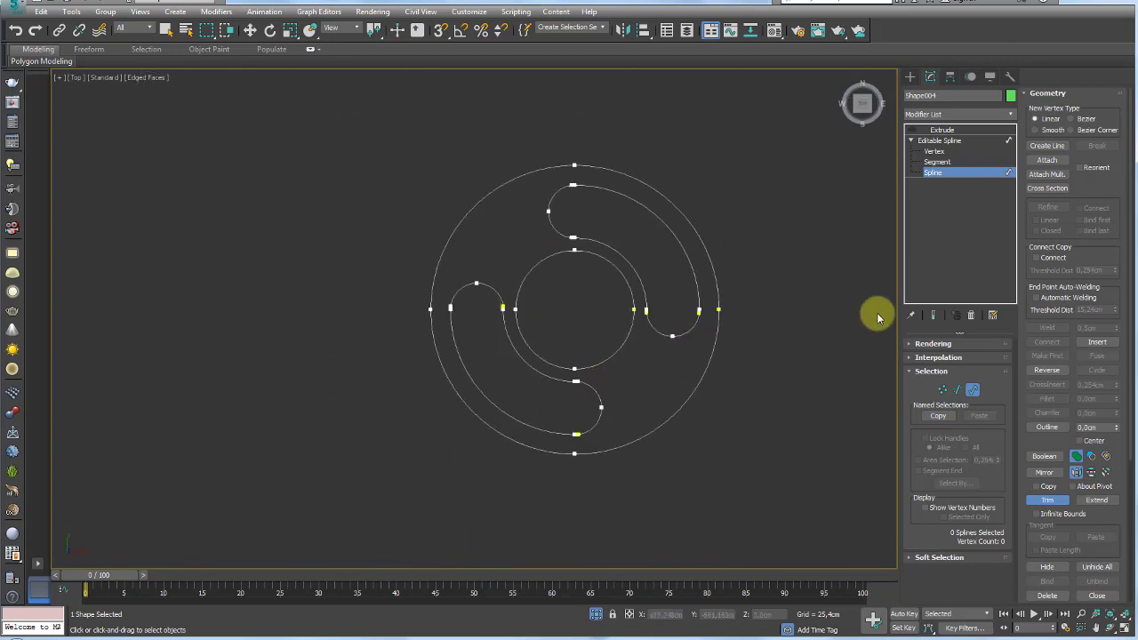
Weld all outline vertices and show the Extrude result as a 24.13cm-thick disc.
click(942, 389)
drag(791, 159, 261, 536)
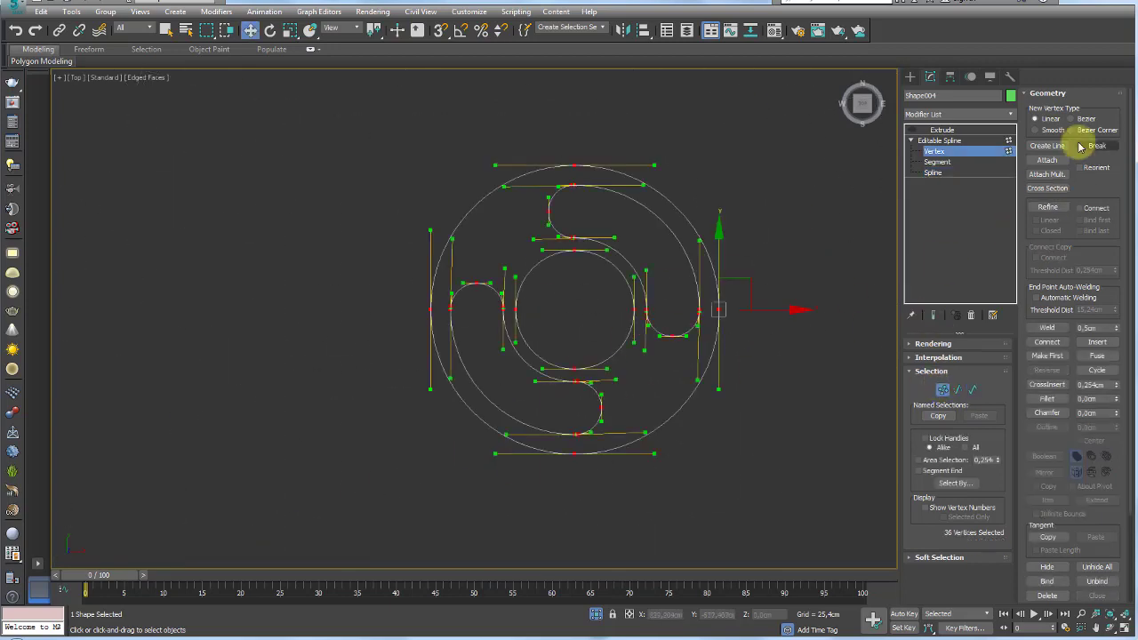
click(938, 140)
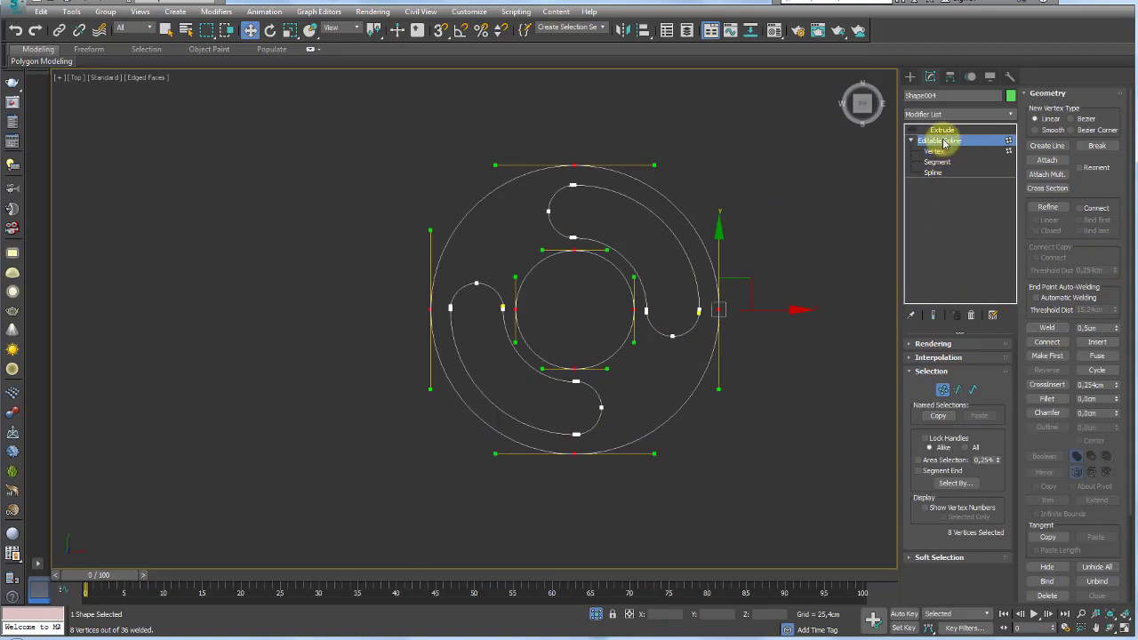
click(940, 130)
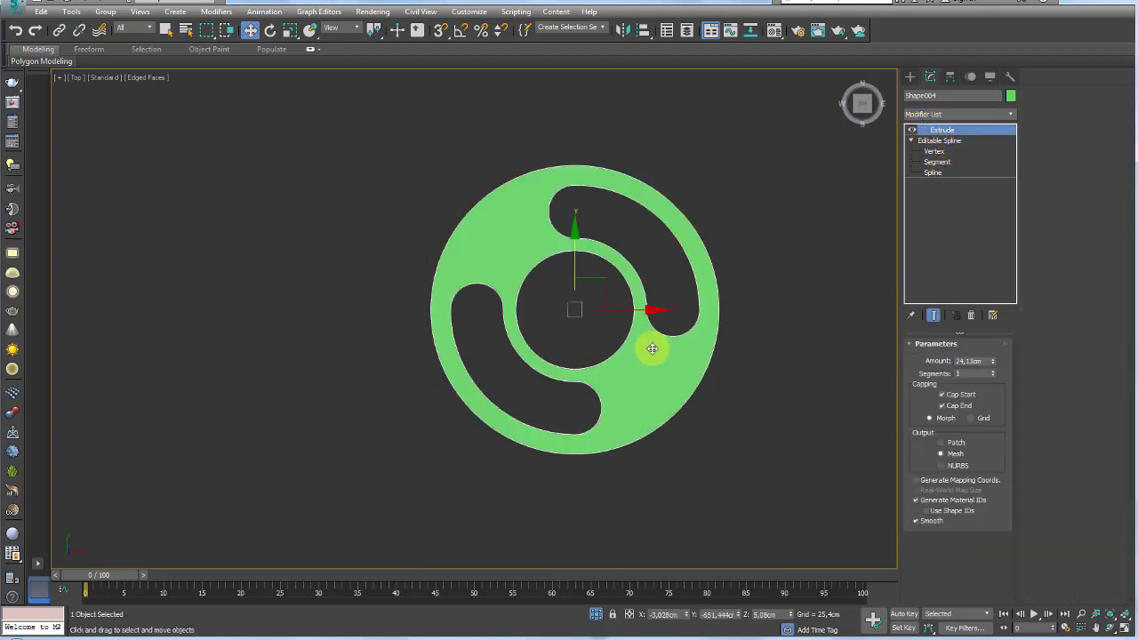
View the slotted disc in perspective and compare it with the reference gear photo.
key(p)
key(z)
mouse_move(645, 326)
alt+middle_down()
mouse_move(635, 400)
mouse_move(762, 348)
mouse_move(631, 521)
alt+middle_up()
click(544, 633)
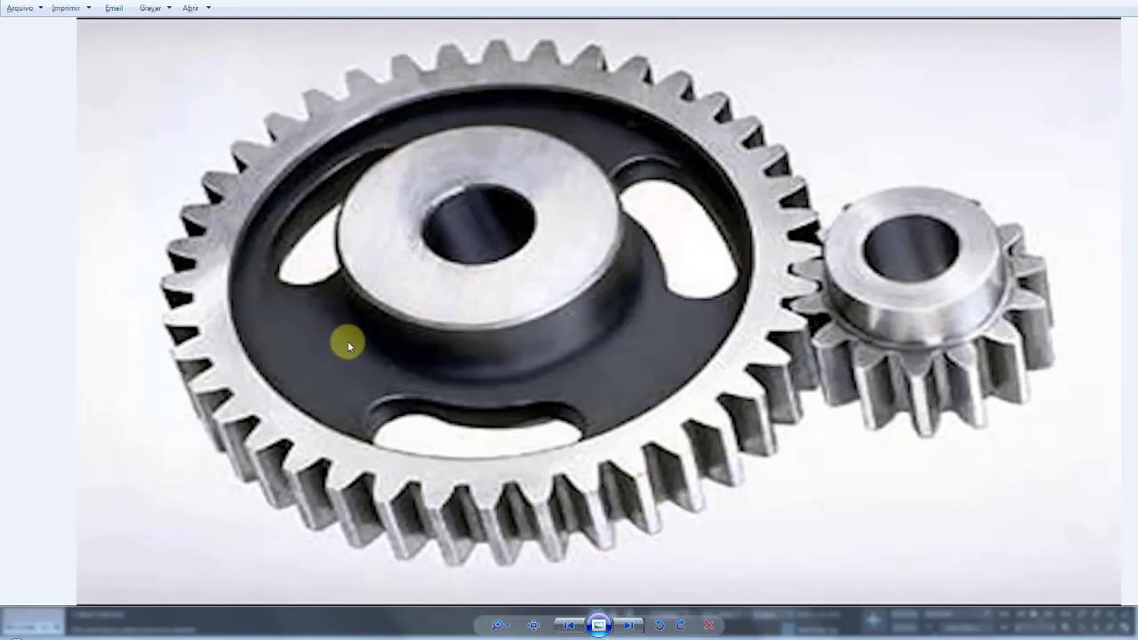
key(alt+Tab)
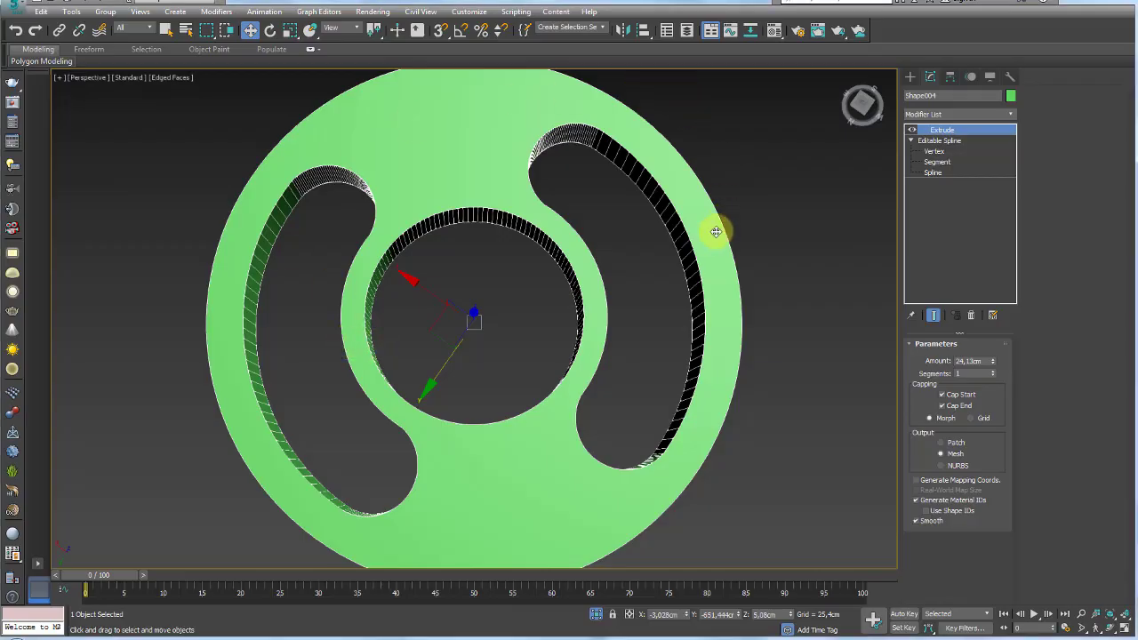
Select the right gear's three parts and move them left toward the pale yellow gear.
scroll(716, 232, down, 4)
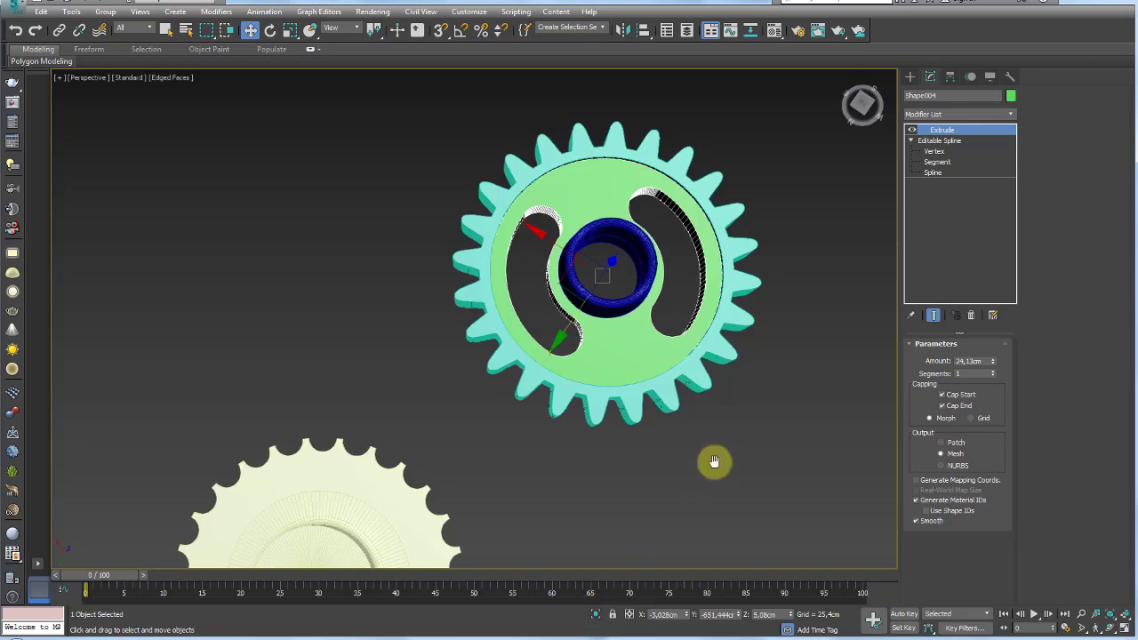
mouse_move(711, 460)
alt+middle_down()
mouse_move(739, 409)
mouse_move(698, 406)
mouse_move(693, 447)
alt+middle_up()
scroll(711, 395, down, 5)
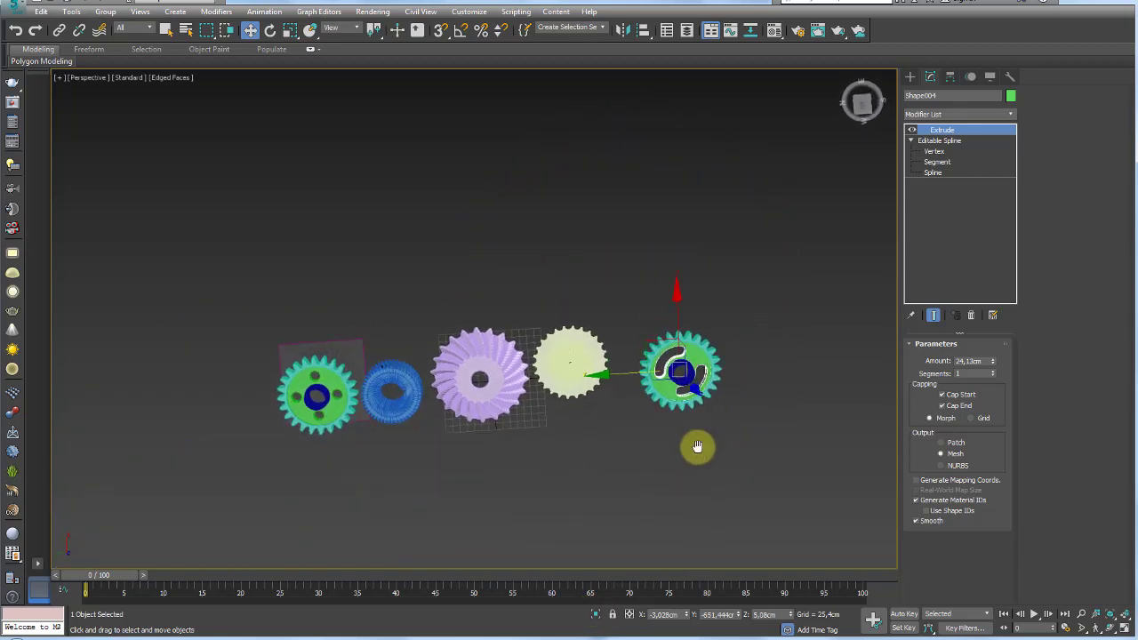
scroll(737, 414, up, 2)
scroll(732, 376, up, 2)
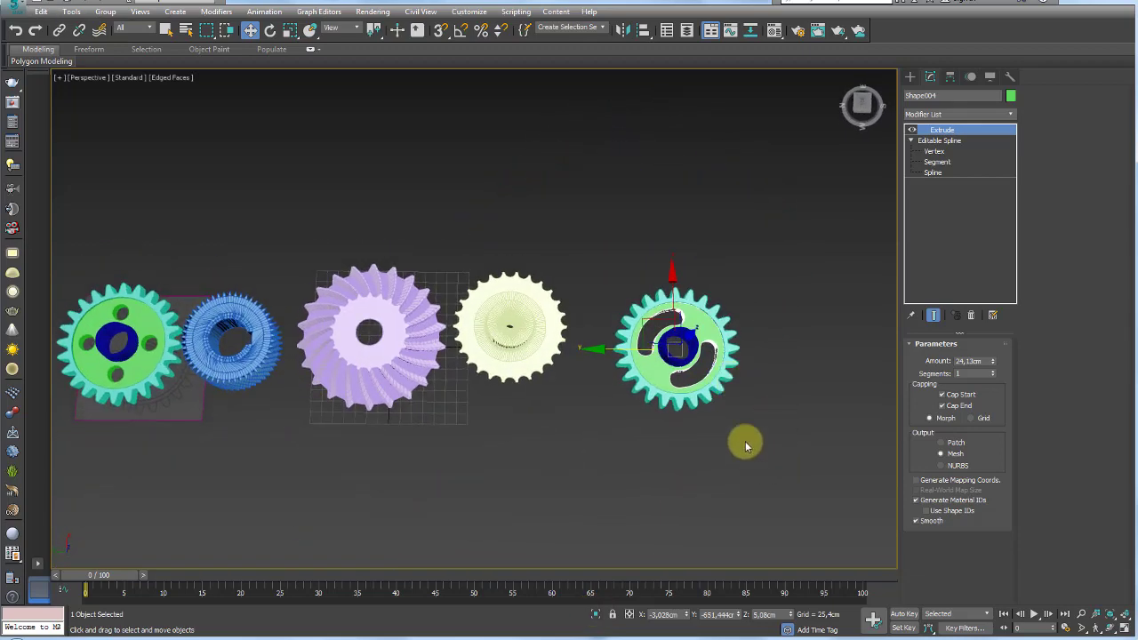
drag(745, 445, 629, 292)
drag(623, 352, 605, 298)
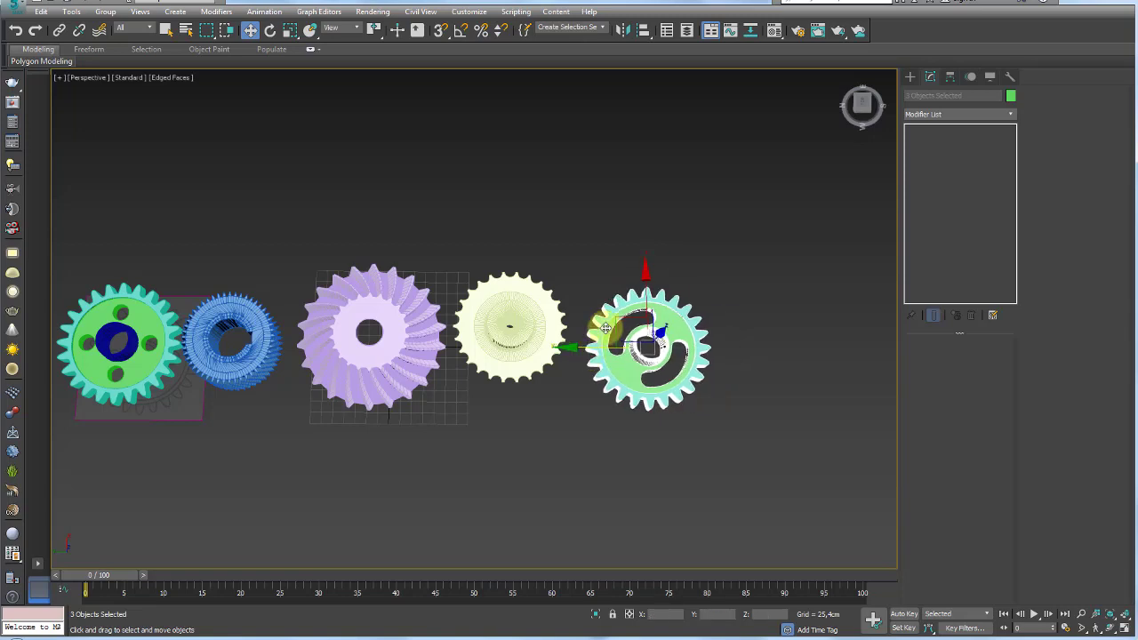
scroll(603, 372, down, 3)
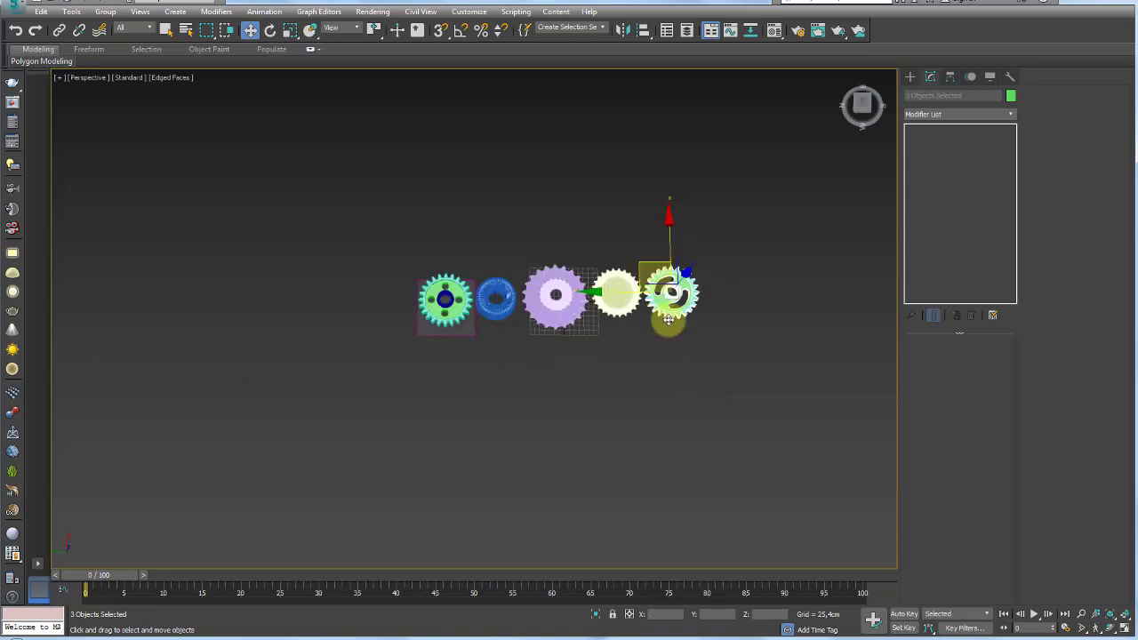
mouse_move(694, 353)
alt+middle_down()
mouse_move(681, 432)
mouse_move(698, 361)
mouse_move(609, 324)
alt+middle_up()
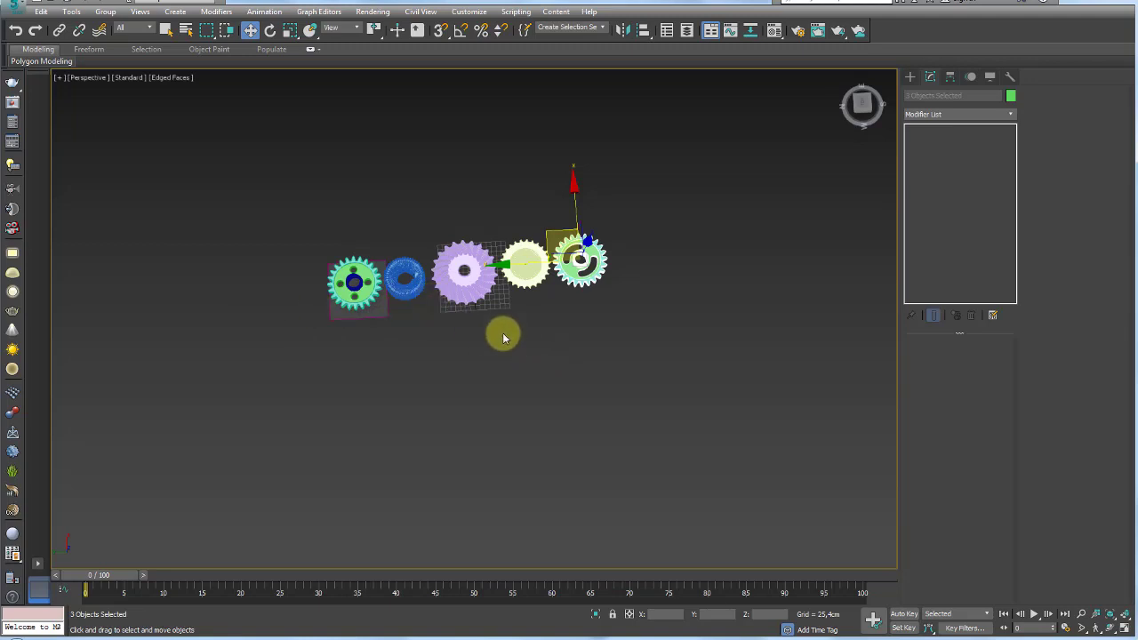
middle_drag(503, 332, 601, 294)
scroll(602, 295, up, 3)
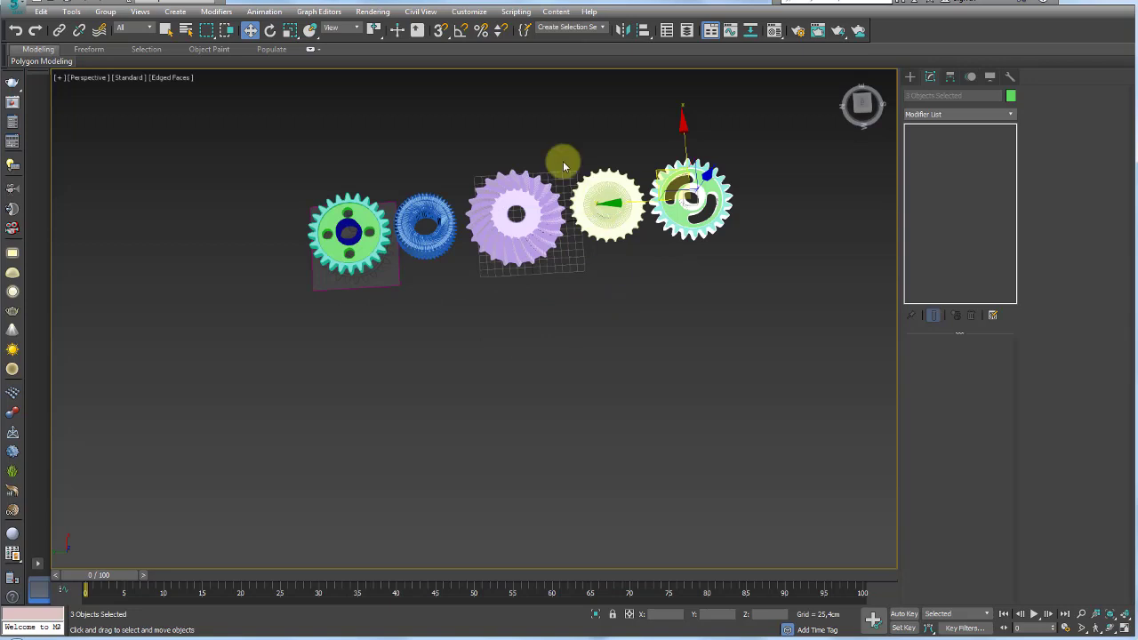
Draw a rectangular plane below the gears.
click(911, 79)
click(983, 205)
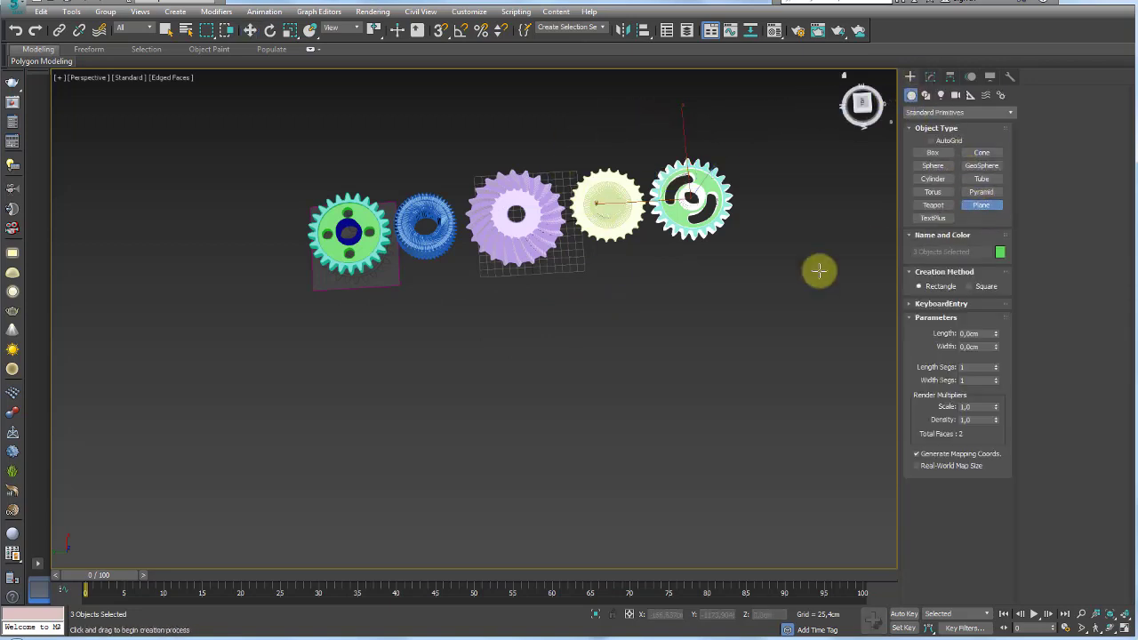
drag(468, 302, 601, 340)
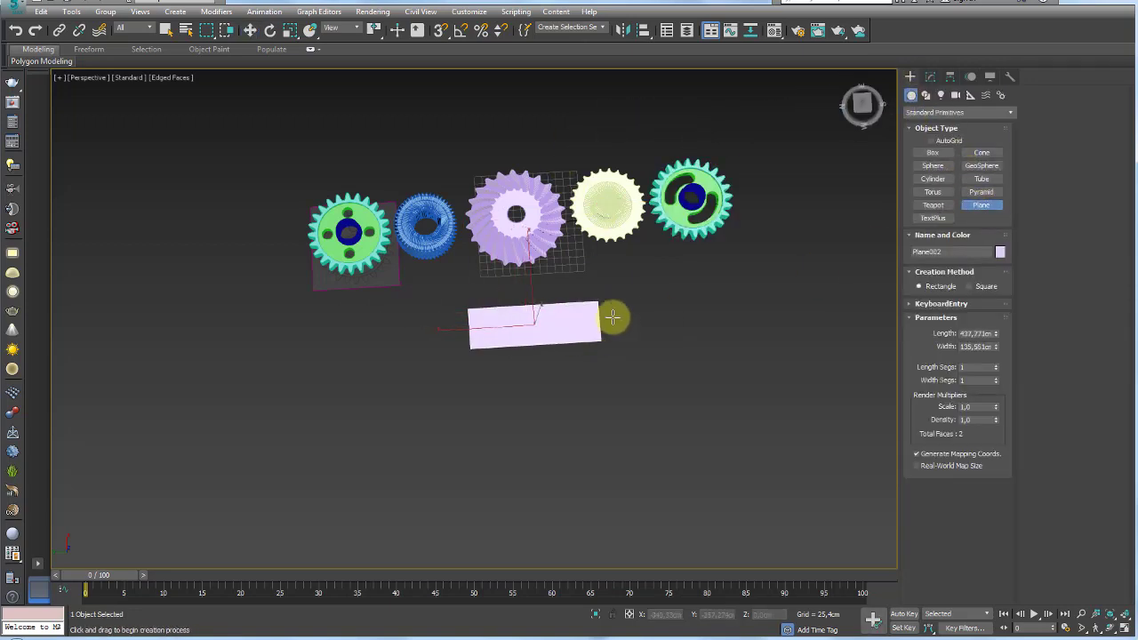
key(w)
scroll(480, 300, up, 2)
scroll(529, 354, up, 3)
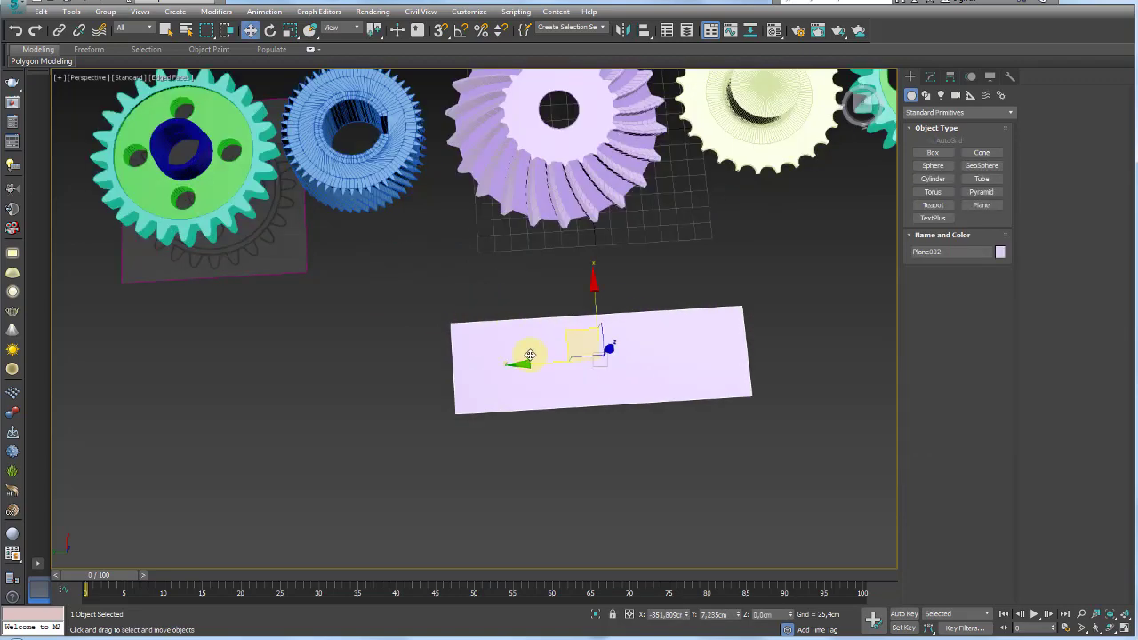
click(380, 185)
middle_drag(379, 186, 439, 284)
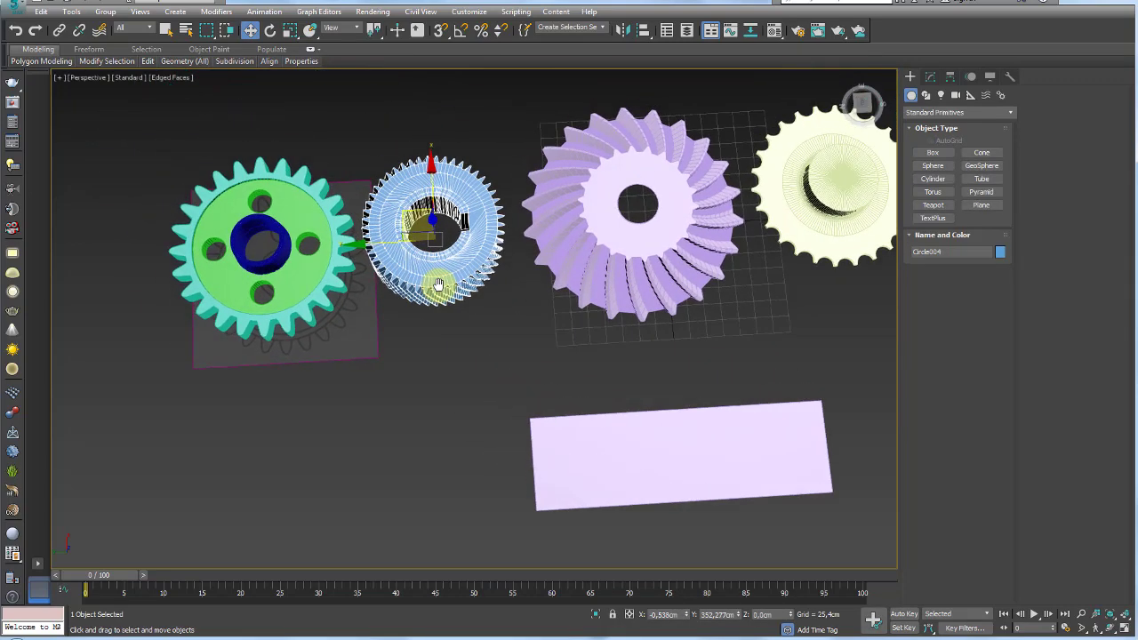
scroll(693, 432, up, 3)
Resize the plane to about 122.576 × 135.56 cm with 2 length segments and colour it blue.
click(714, 420)
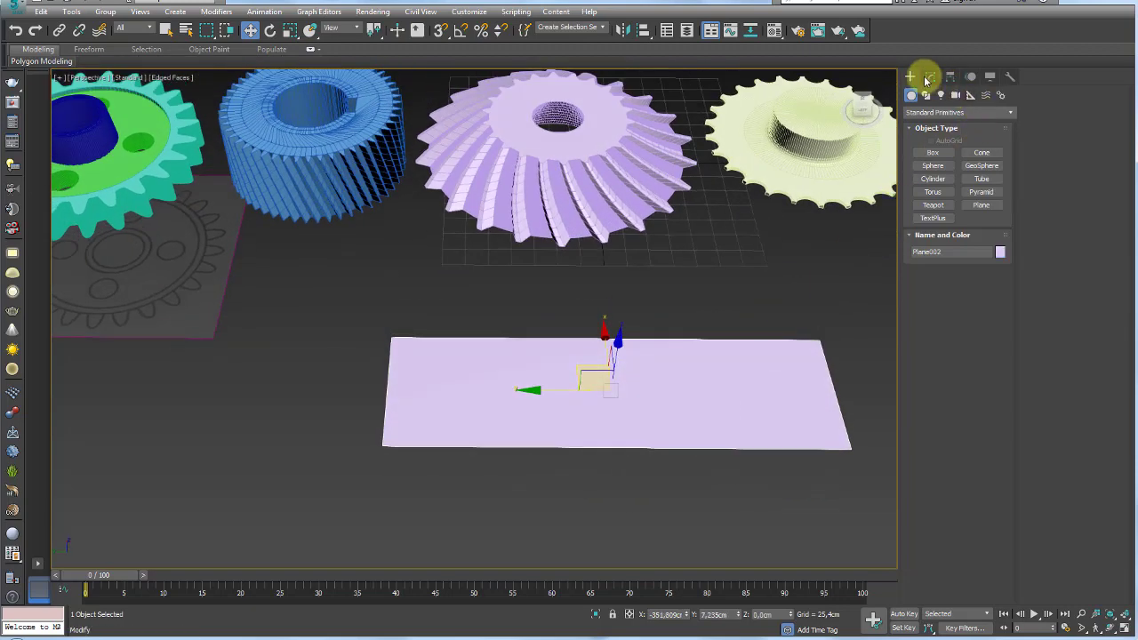
click(930, 77)
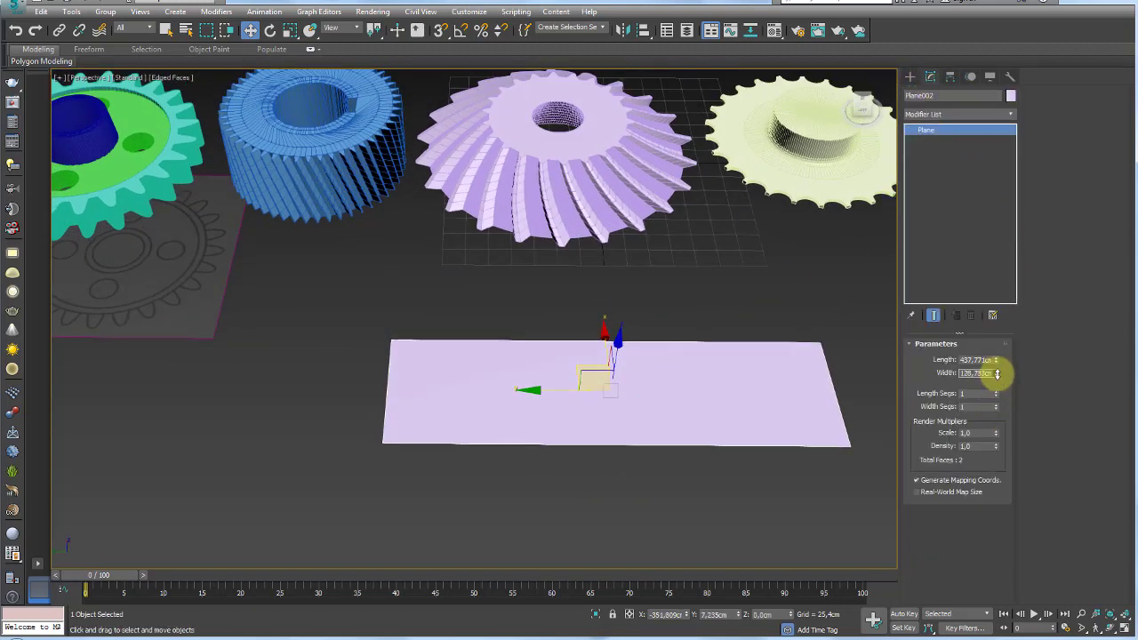
drag(996, 360, 994, 416)
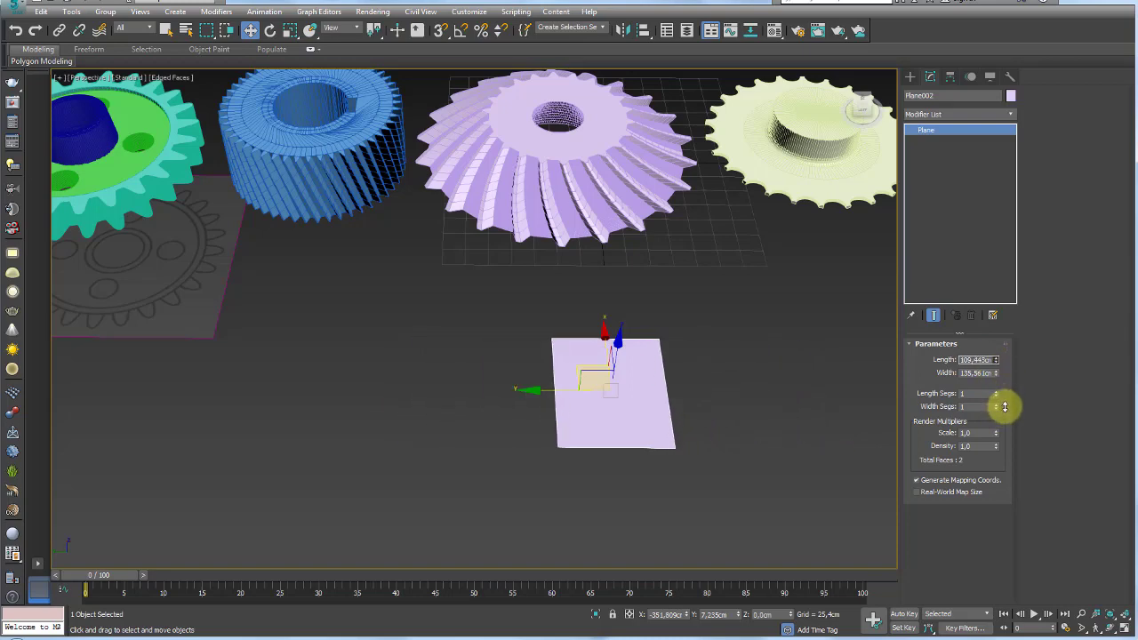
click(996, 391)
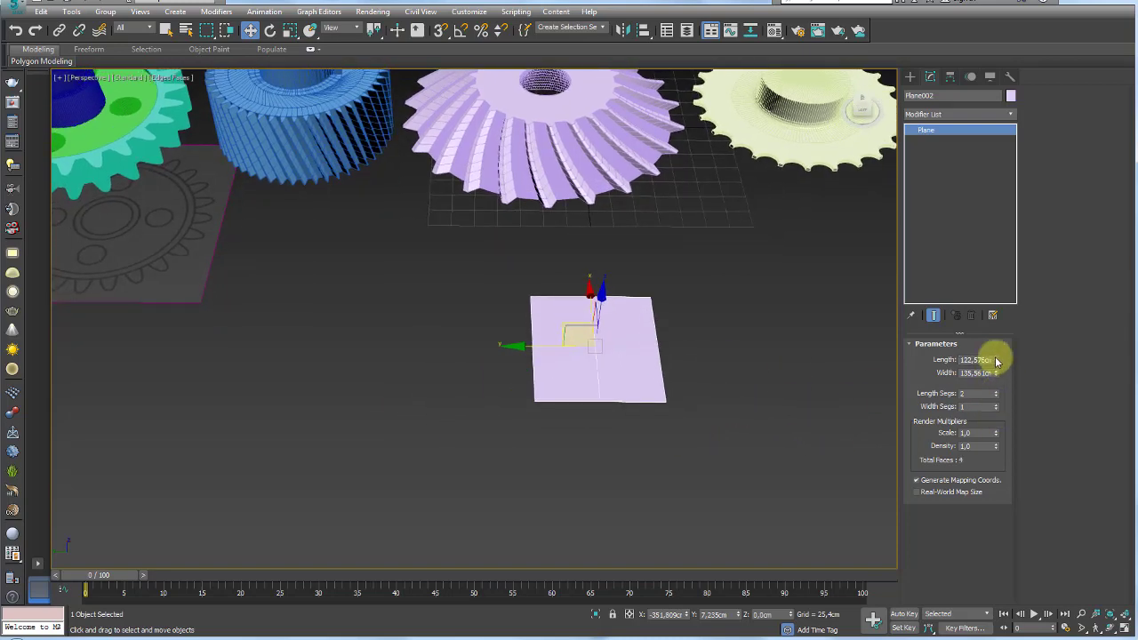
click(1010, 95)
click(737, 256)
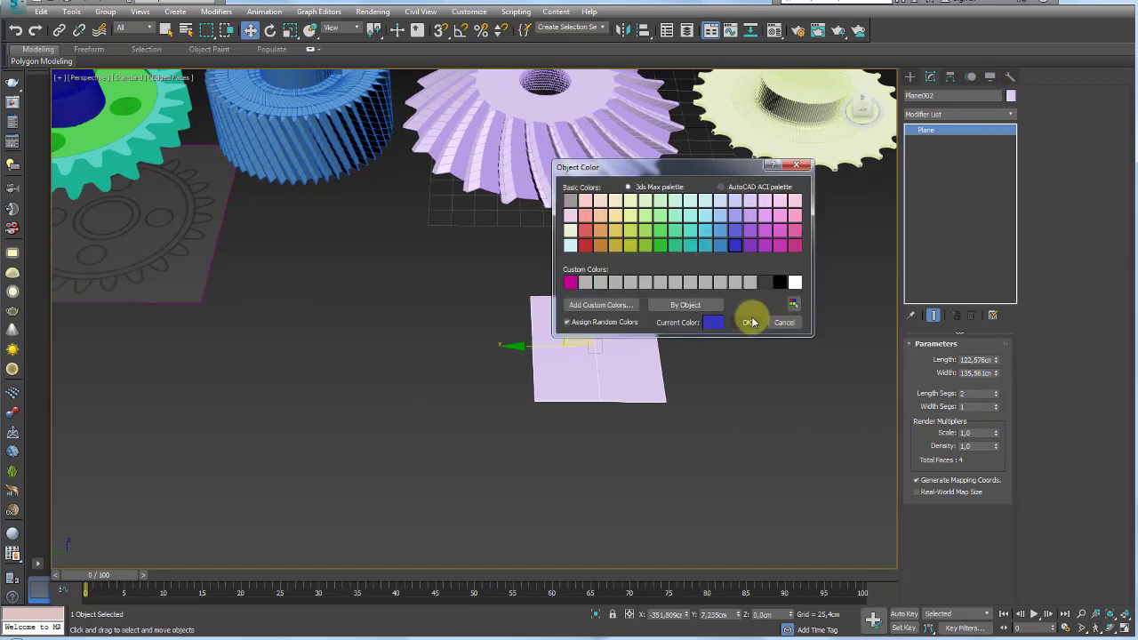
click(746, 322)
alt+middle_drag(696, 363, 701, 325)
scroll(684, 347, up, 3)
scroll(683, 345, up, 2)
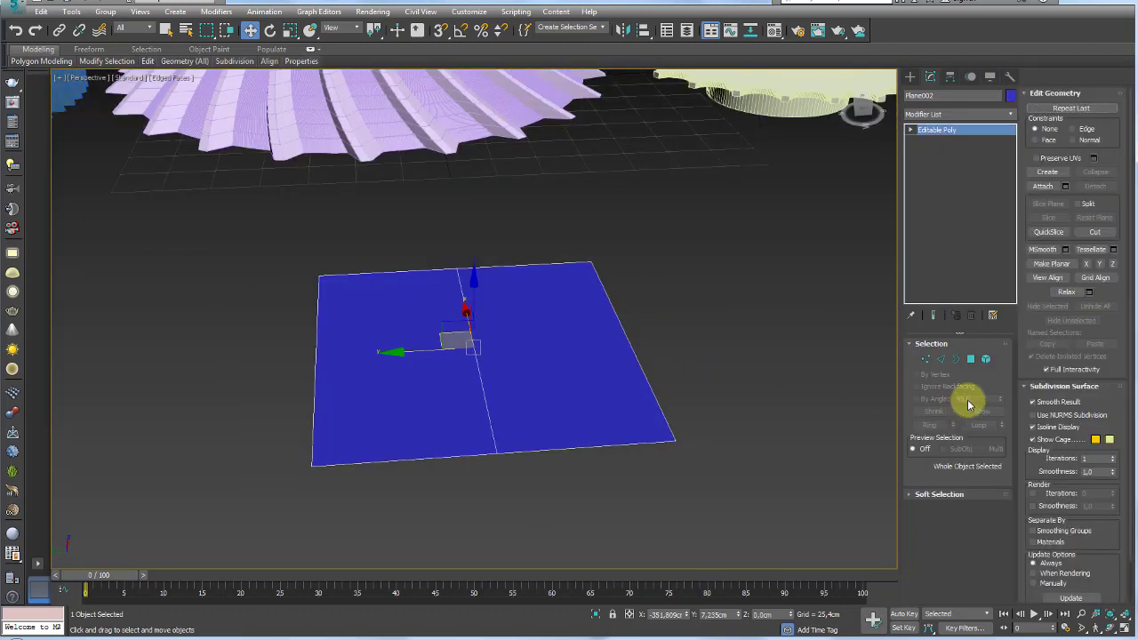
Extrude the plane's left half upward and taper its top face.
click(970, 358)
click(1044, 124)
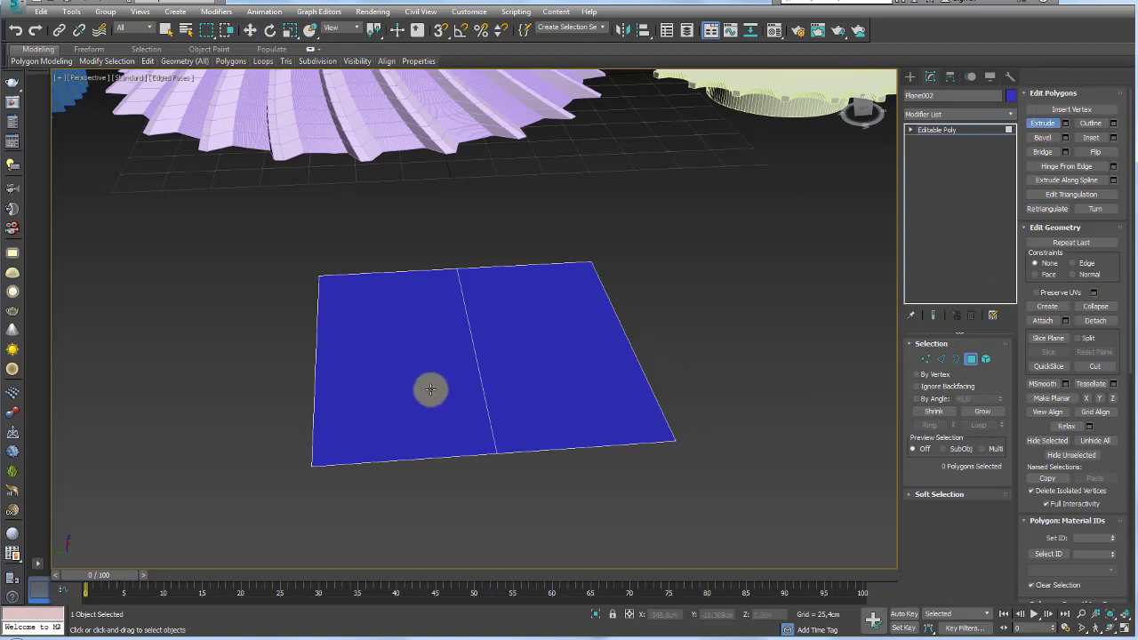
drag(368, 399, 393, 317)
key(w)
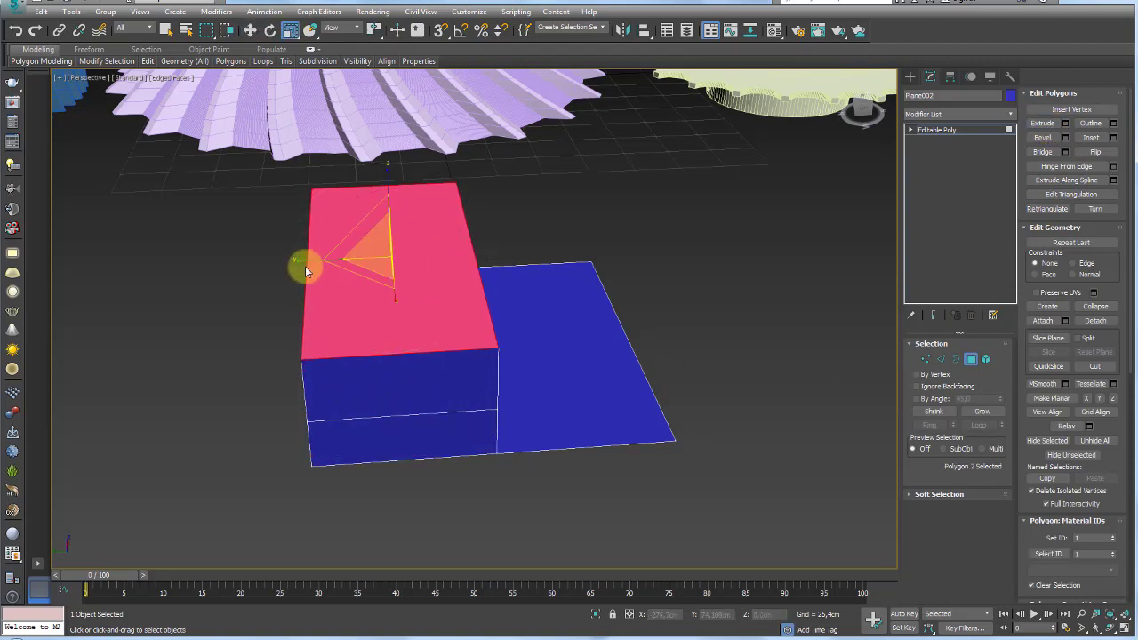
drag(305, 261, 329, 261)
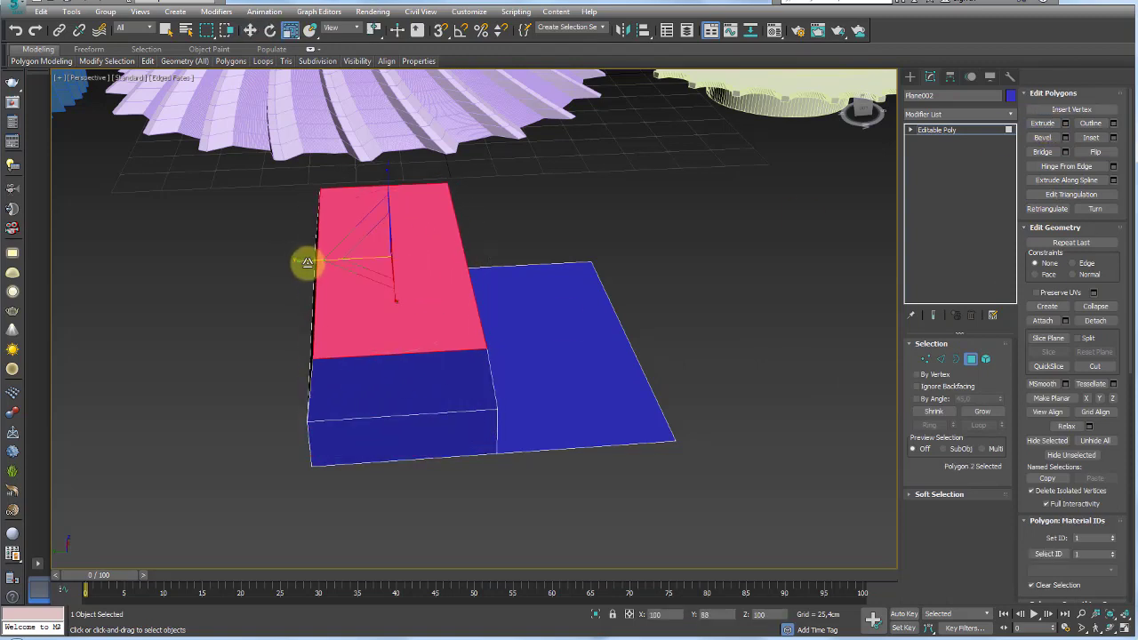
Isolate the raised block so the gears are hidden.
click(930, 131)
scroll(706, 282, down, 5)
mouse_move(707, 282)
alt+middle_down()
mouse_move(675, 318)
mouse_move(578, 350)
mouse_move(618, 276)
mouse_move(661, 343)
mouse_move(575, 157)
alt+middle_up()
scroll(554, 297, up, 5)
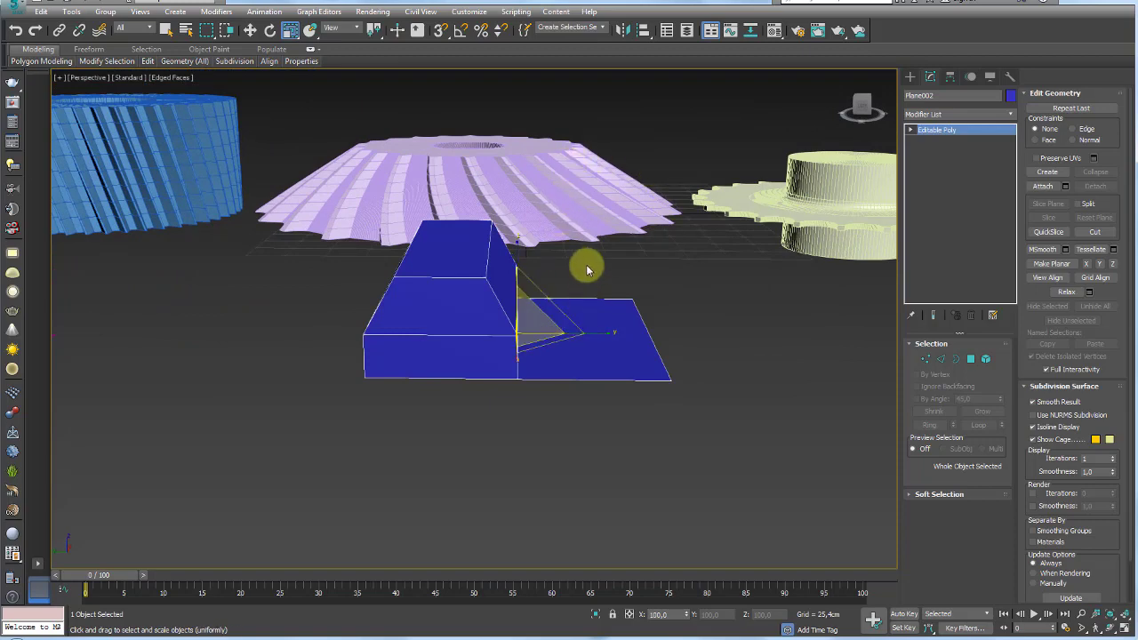
mouse_move(586, 264)
alt+middle_down()
mouse_move(544, 293)
mouse_move(574, 326)
alt+middle_up()
scroll(575, 325, down, 5)
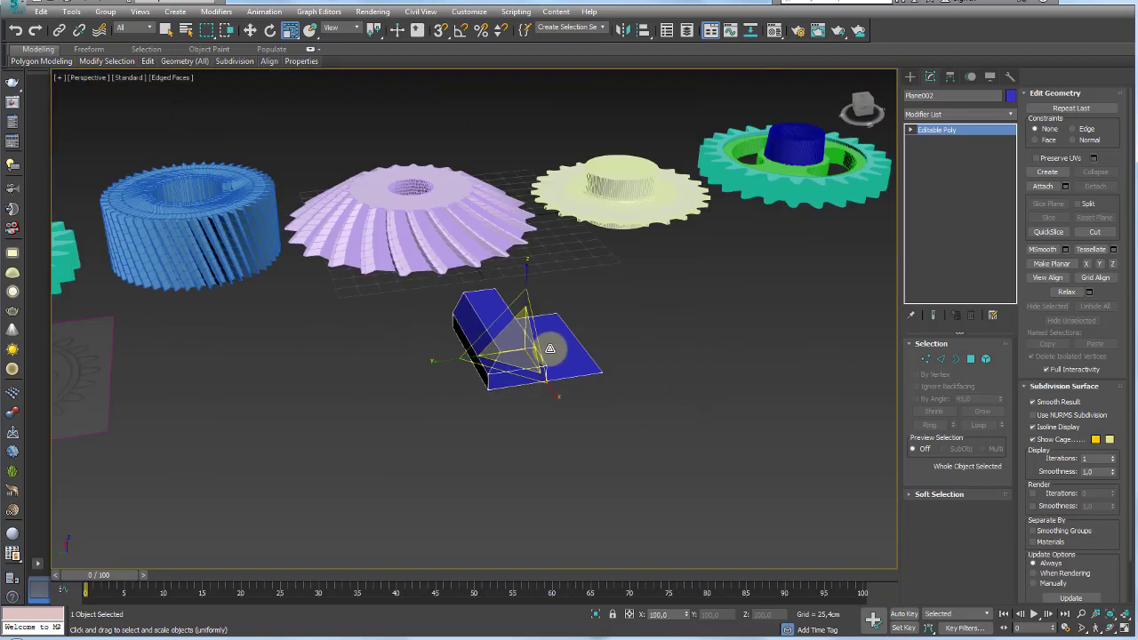
middle_drag(533, 426, 512, 445)
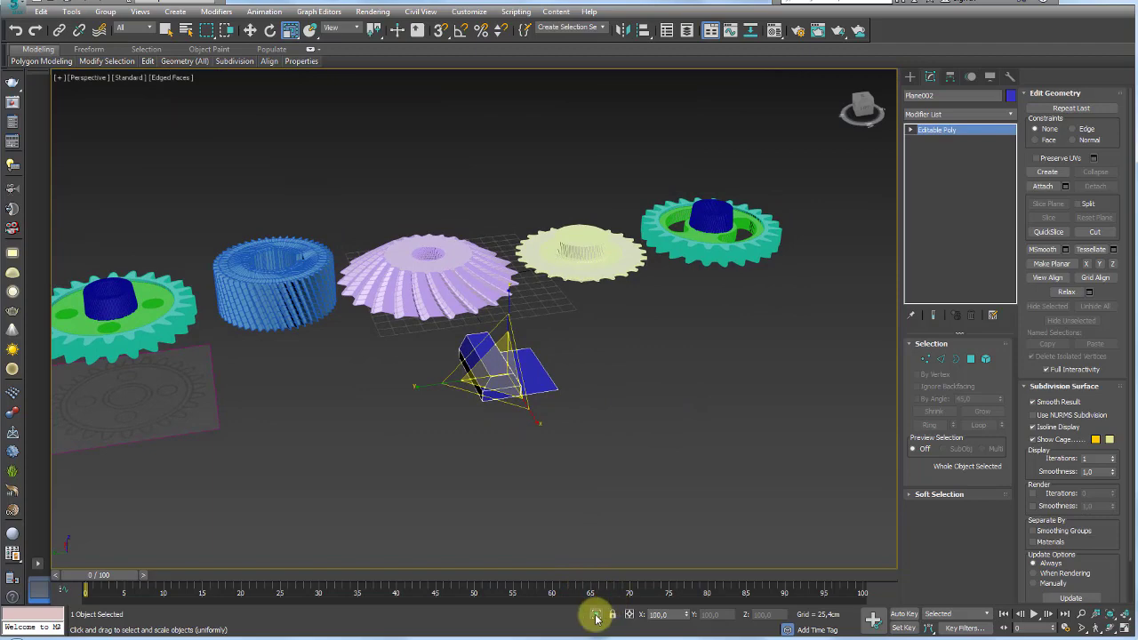
click(596, 614)
scroll(605, 445, down, 5)
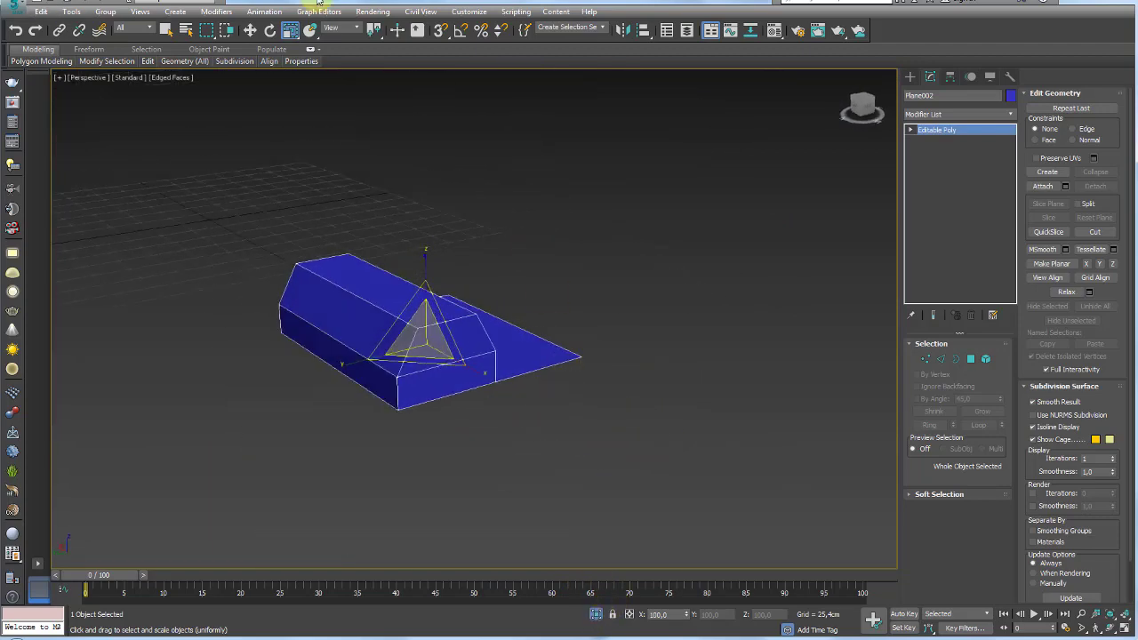
Switch to Select and Move and enable snapping set to Vertex.
click(252, 30)
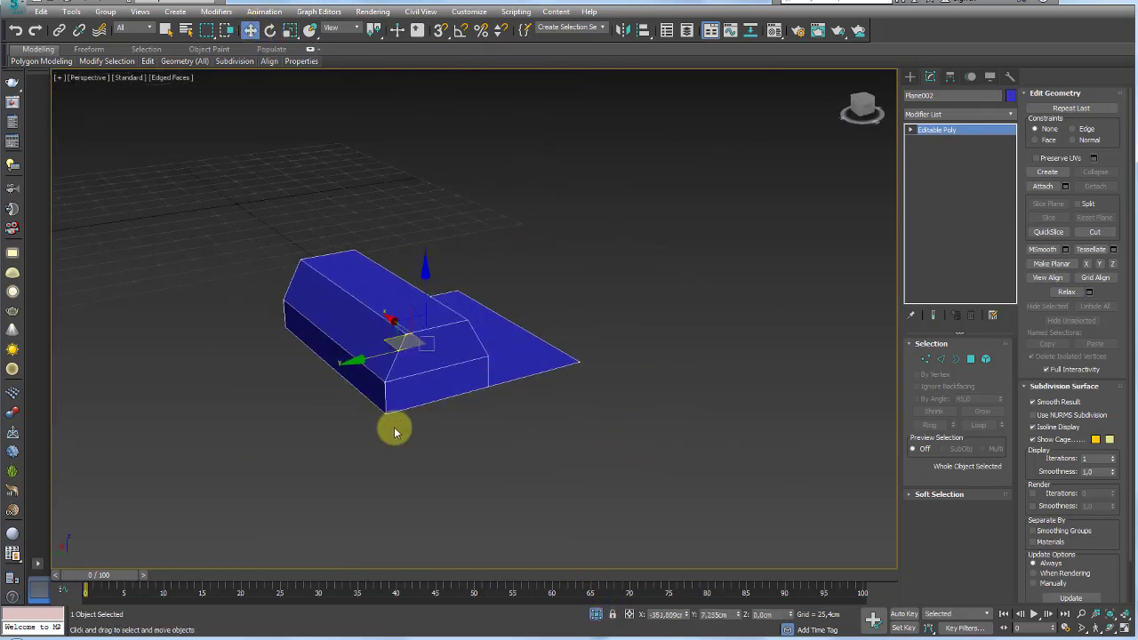
click(441, 31)
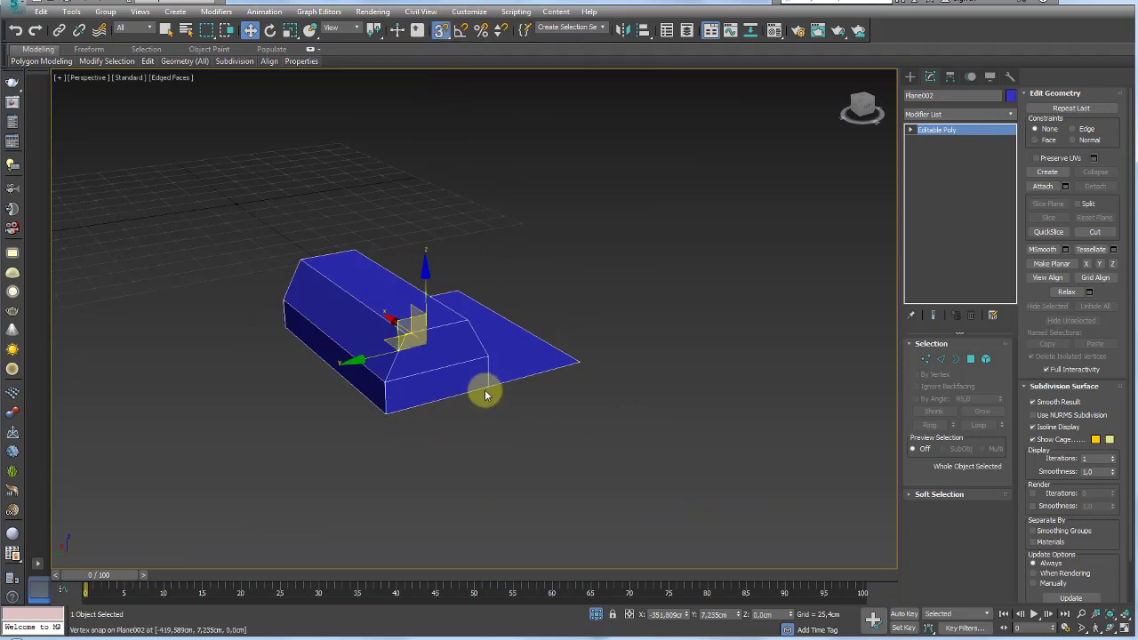
right_click(437, 30)
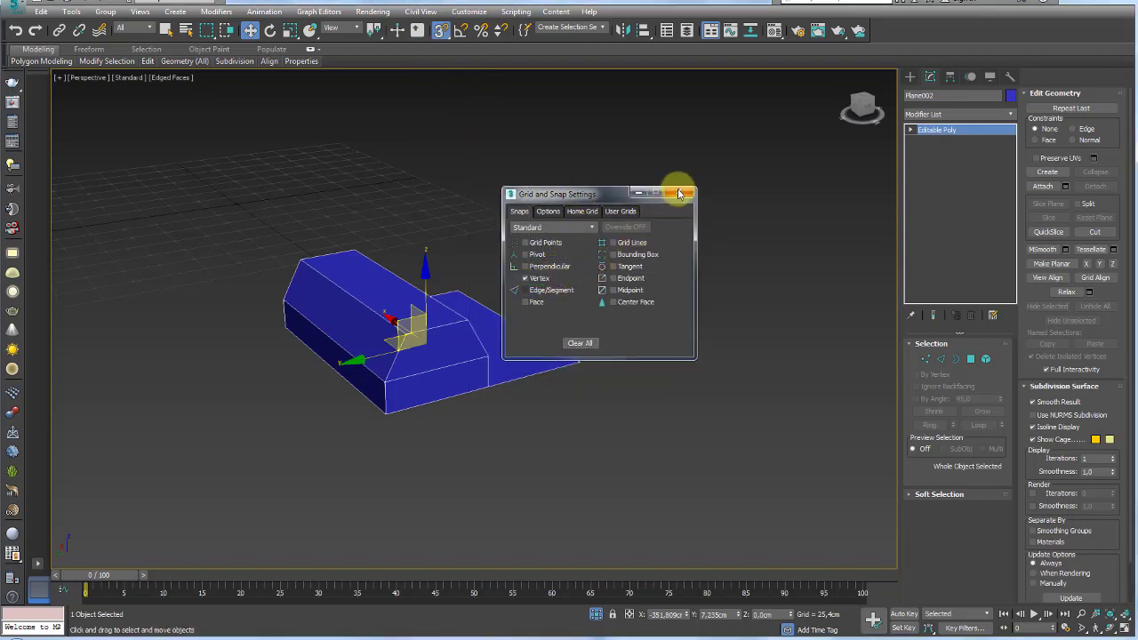
click(679, 192)
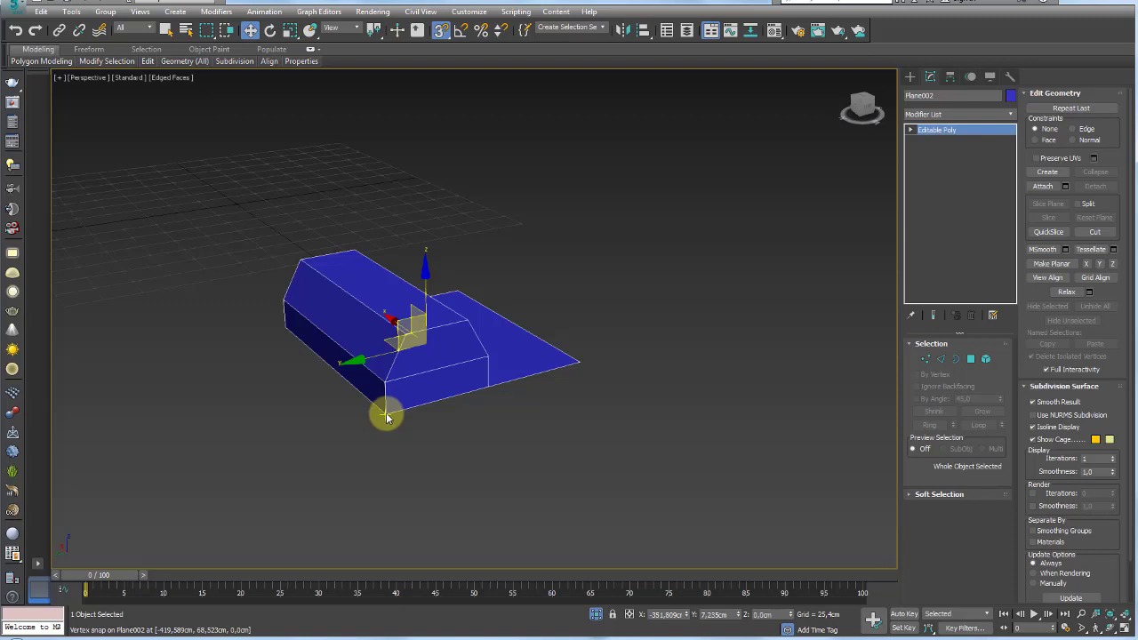
Shift-drag the tooth piece to its end vertex for 50 copies, then select Plane002.
mouse_move(387, 418)
shift+mouse_down()
mouse_move(544, 269)
mouse_move(603, 342)
mouse_move(580, 356)
shift+mouse_up()
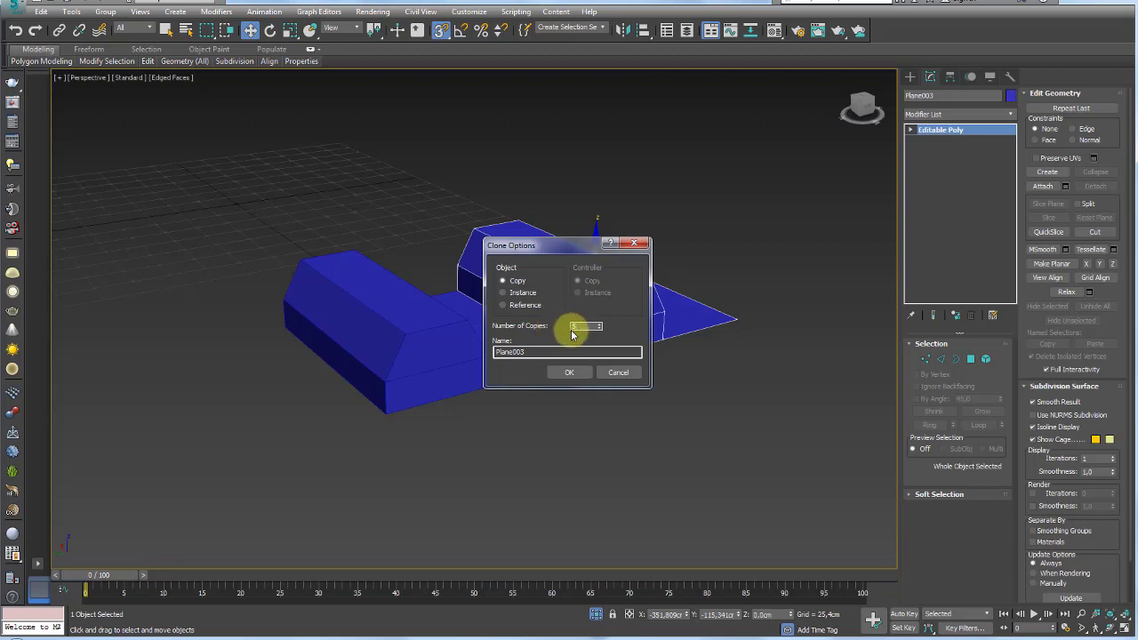
text(0)
click(570, 373)
scroll(578, 371, down, 3)
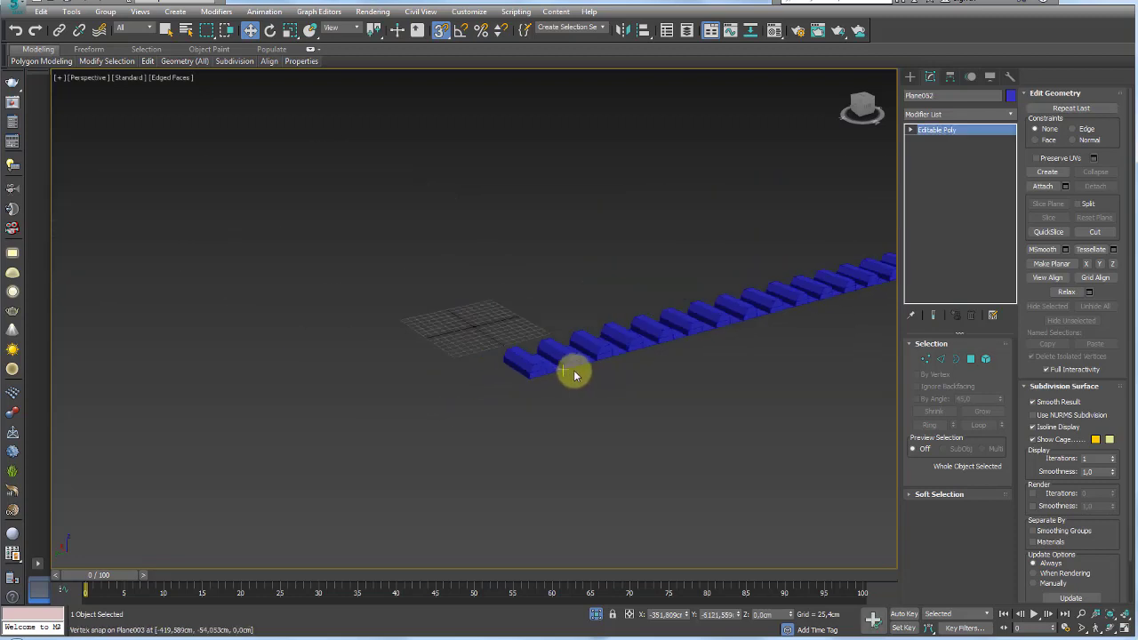
scroll(592, 368, down, 5)
scroll(429, 318, down, 3)
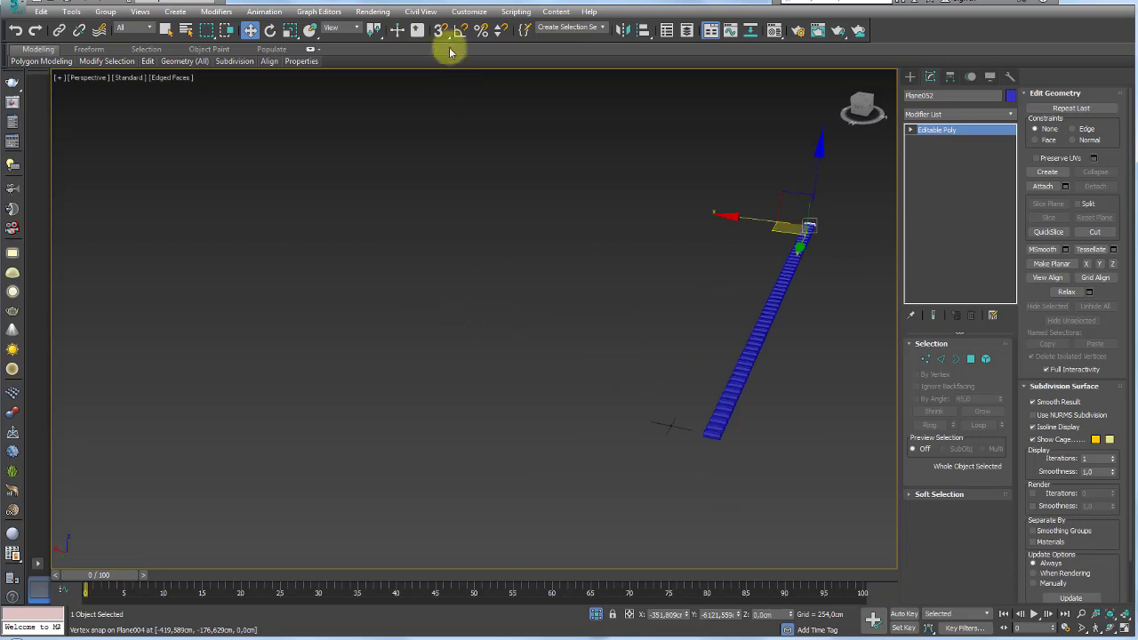
middle_drag(780, 396, 626, 418)
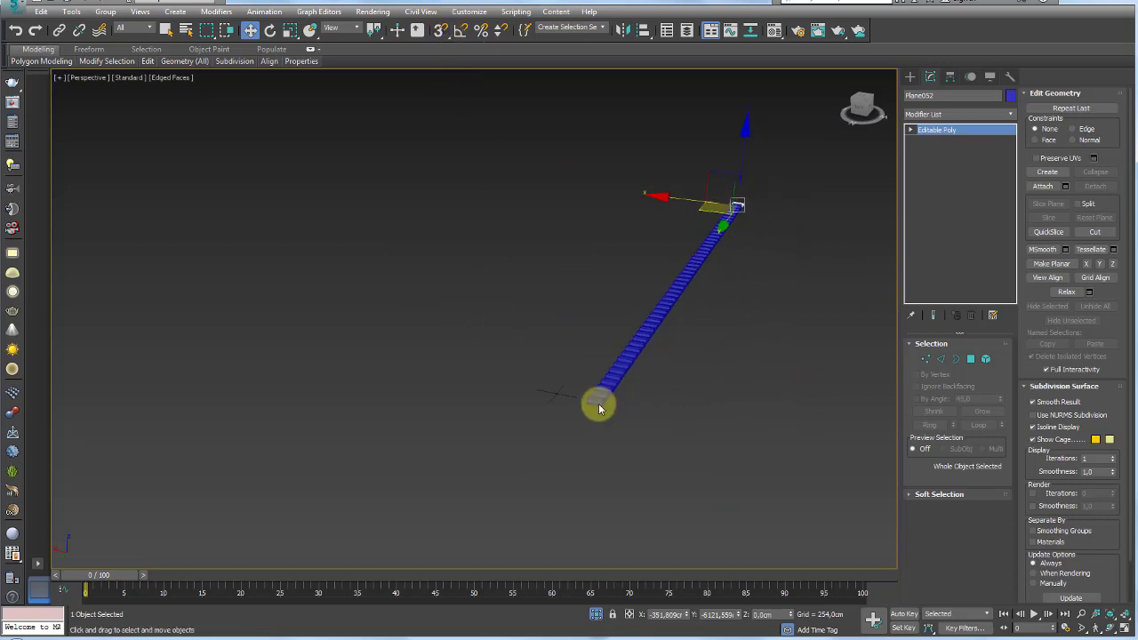
click(600, 408)
Attach every tooth copy to Plane002 through the Attach List.
click(1065, 186)
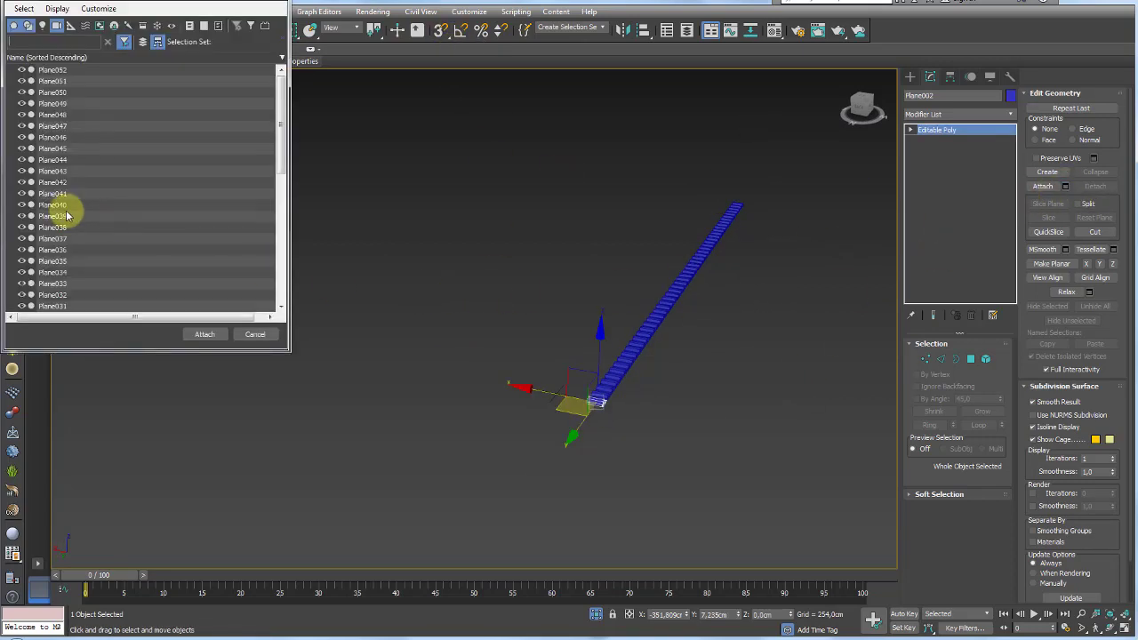
key(ctrl+a)
click(205, 334)
alt+middle_drag(667, 428, 889, 373)
Select all vertices of the strip, weld the overlapping ones, and exit Vertex mode.
click(925, 359)
drag(846, 187, 338, 460)
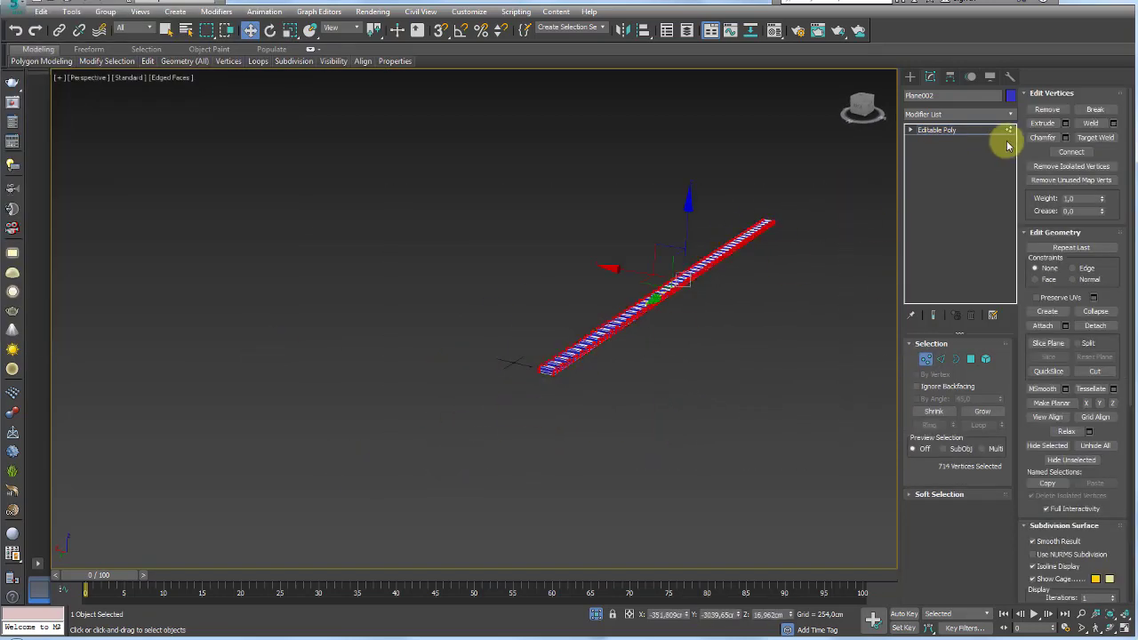
click(1096, 124)
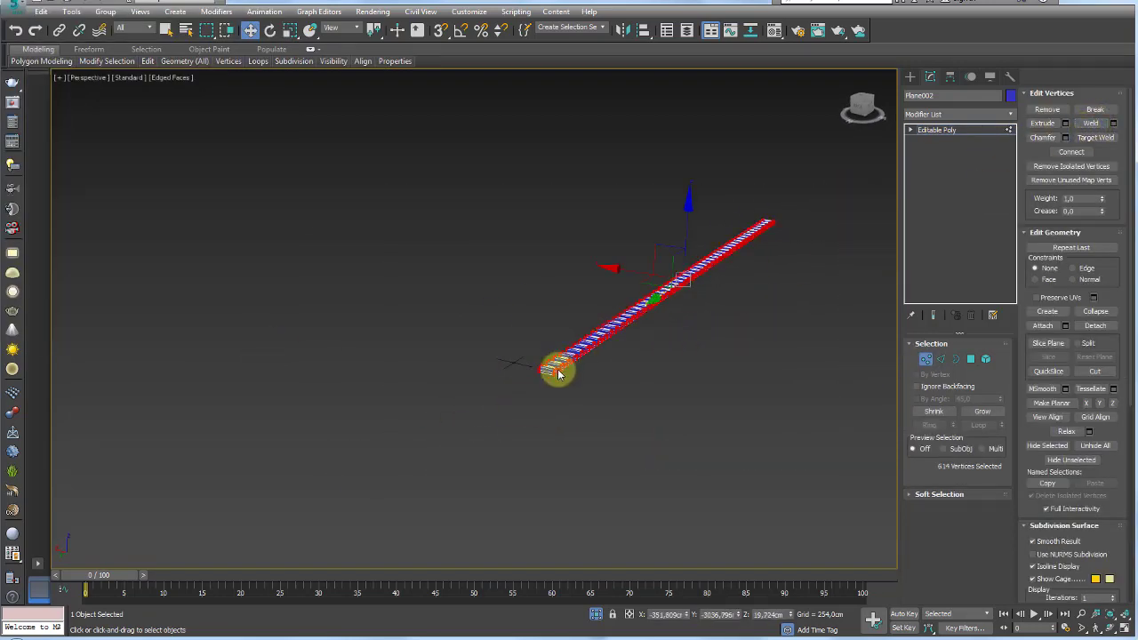
mouse_move(555, 385)
alt+middle_down()
mouse_move(589, 353)
mouse_move(683, 349)
alt+middle_up()
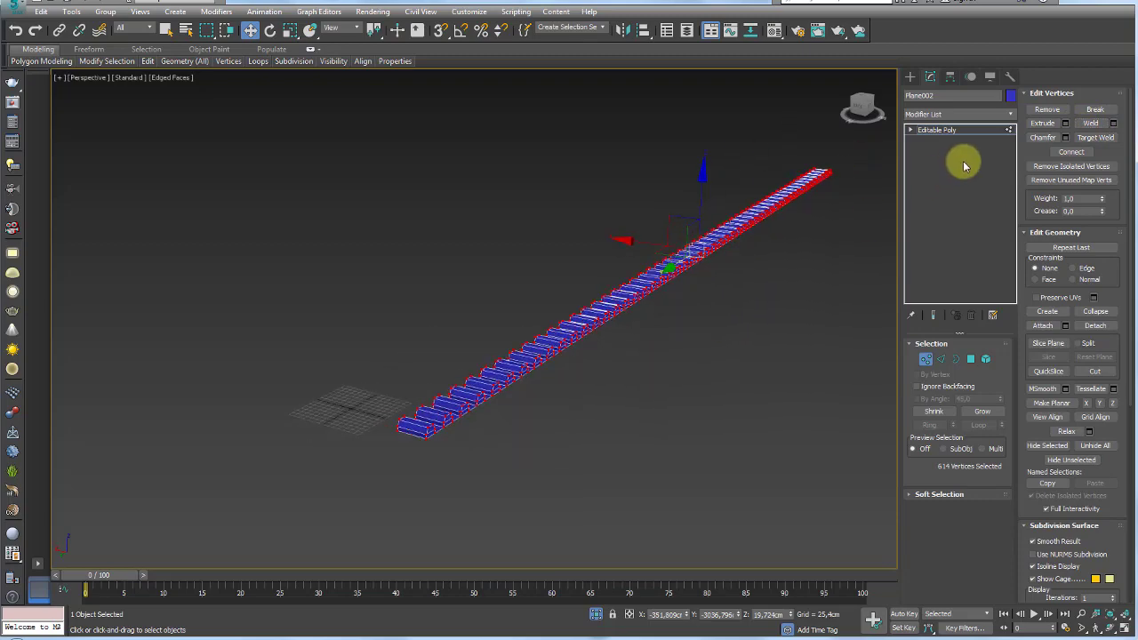
click(935, 142)
mouse_move(827, 222)
alt+middle_down()
mouse_move(722, 290)
mouse_move(940, 140)
alt+middle_up()
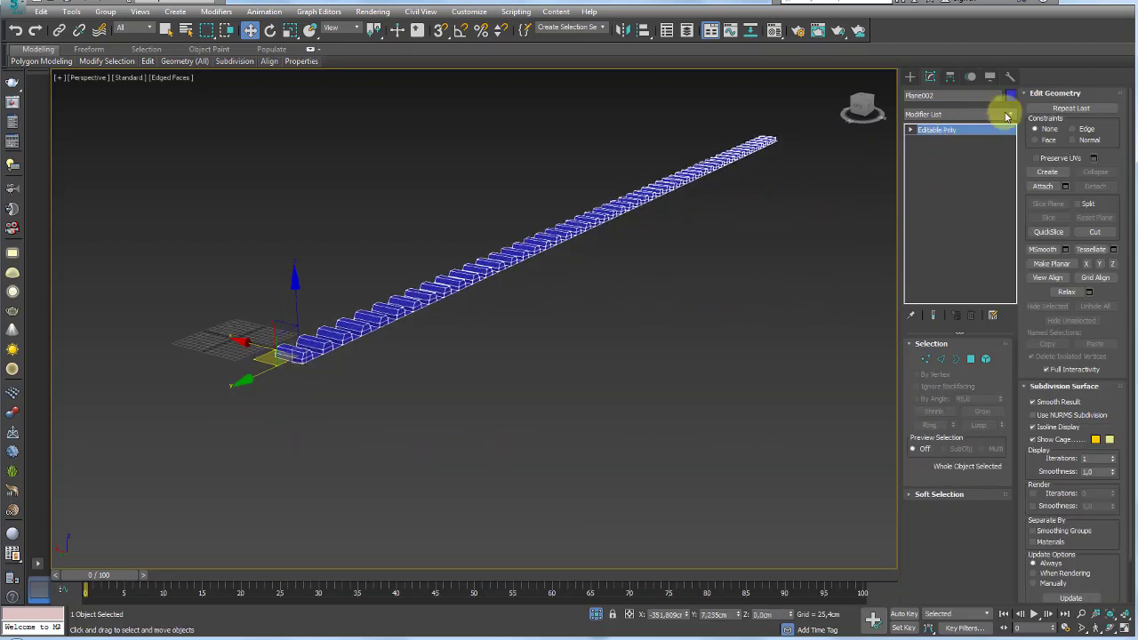
Add a Bend modifier with a 360 degree angle around the Y axis.
click(1011, 114)
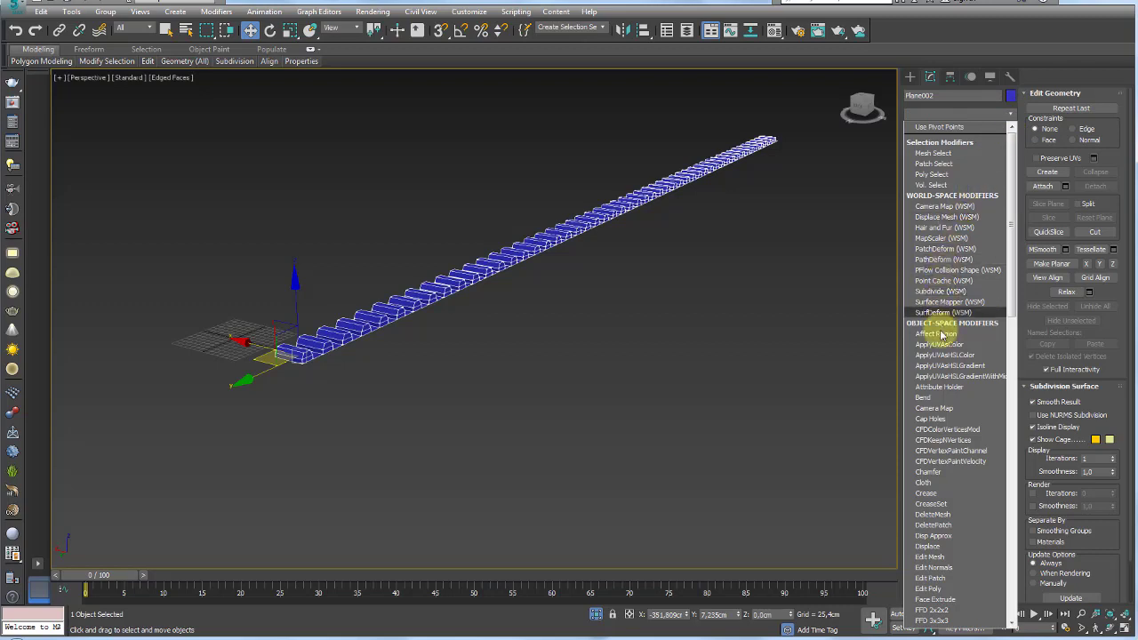
click(938, 401)
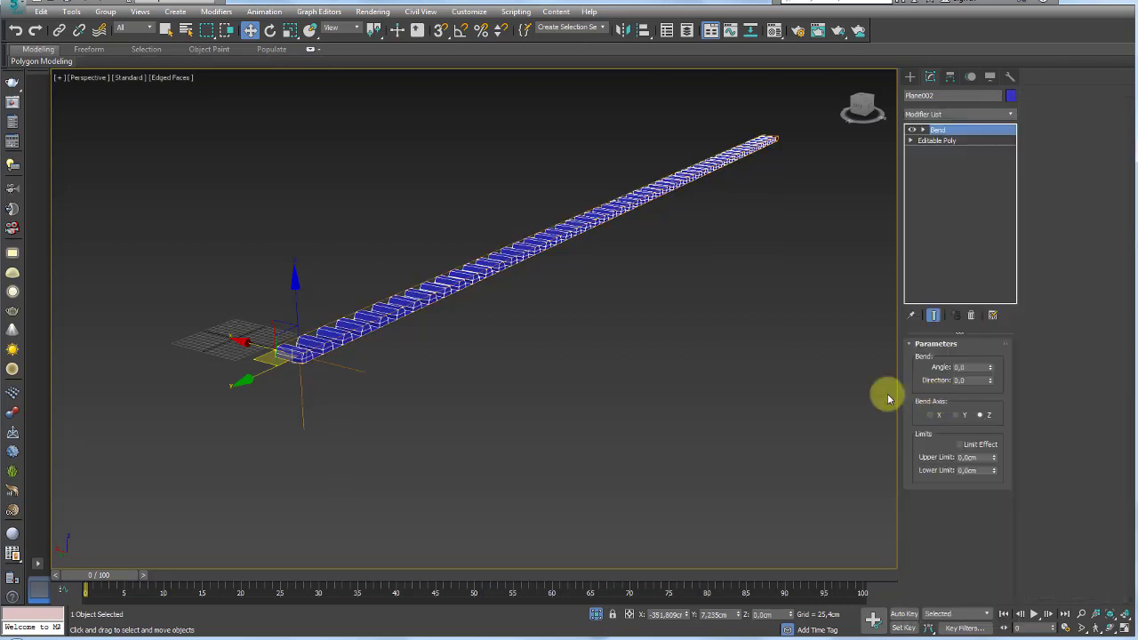
drag(971, 367, 928, 369)
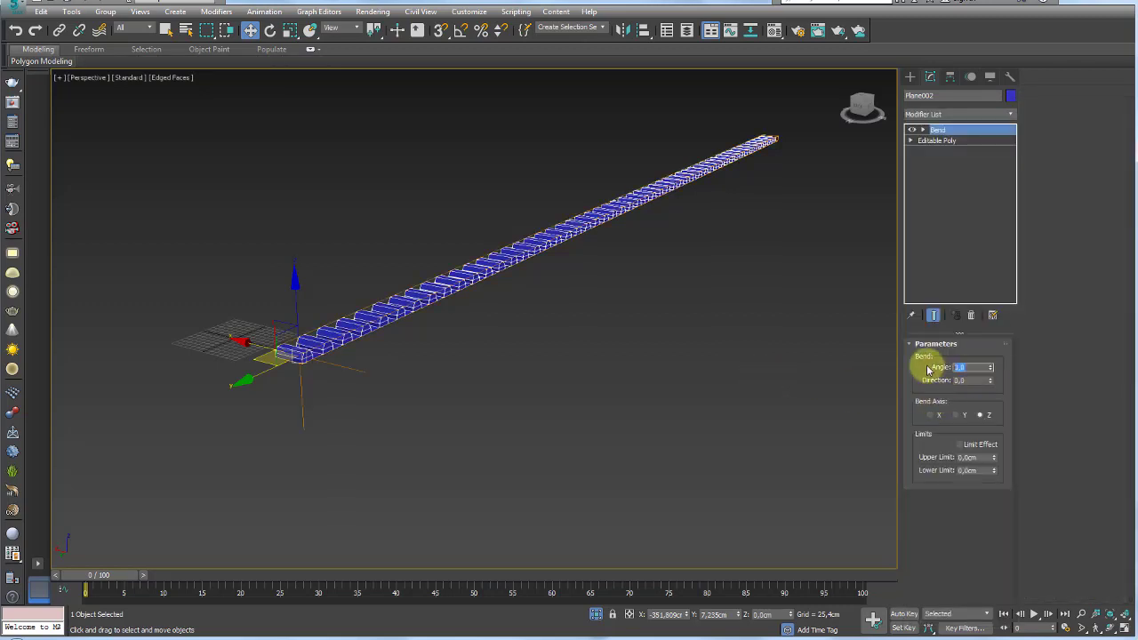
text(360)
key(Return)
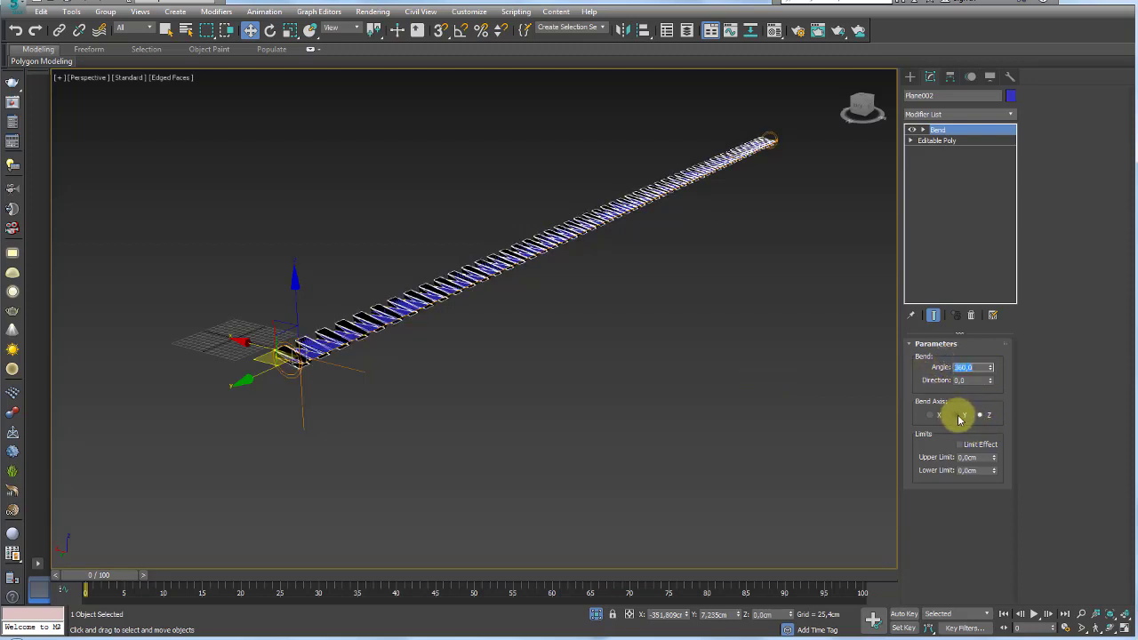
click(959, 418)
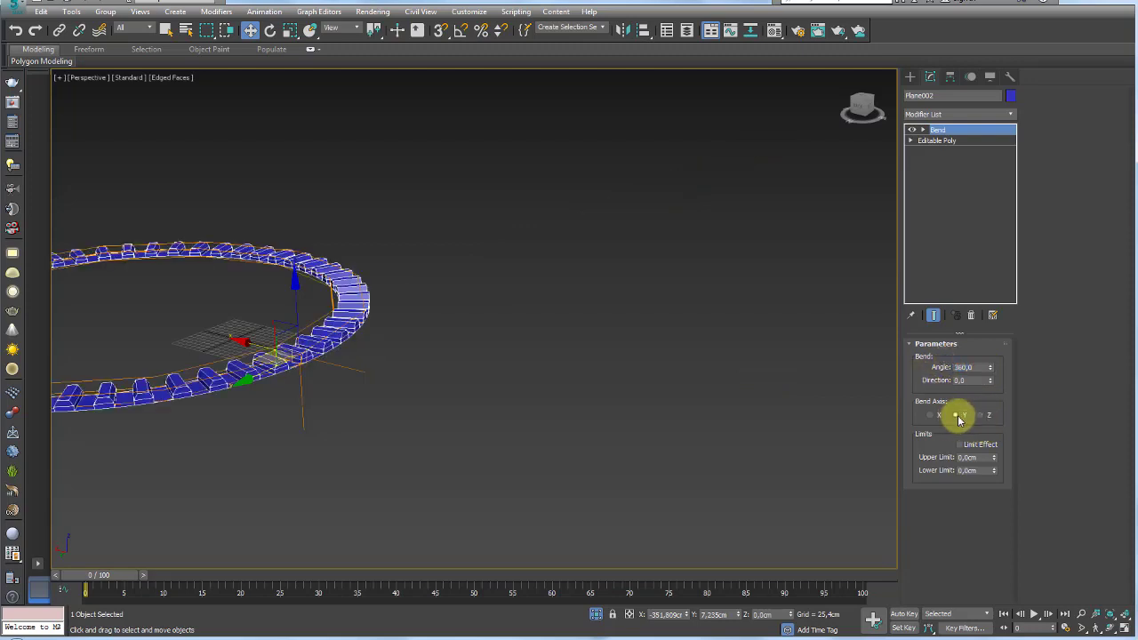
click(934, 418)
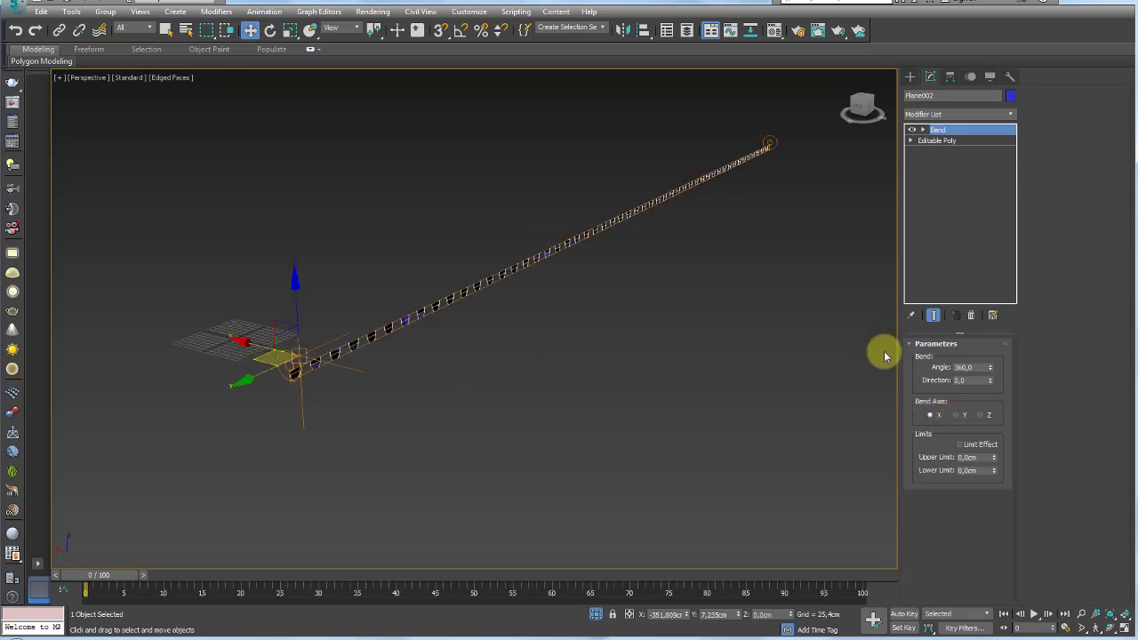
click(963, 415)
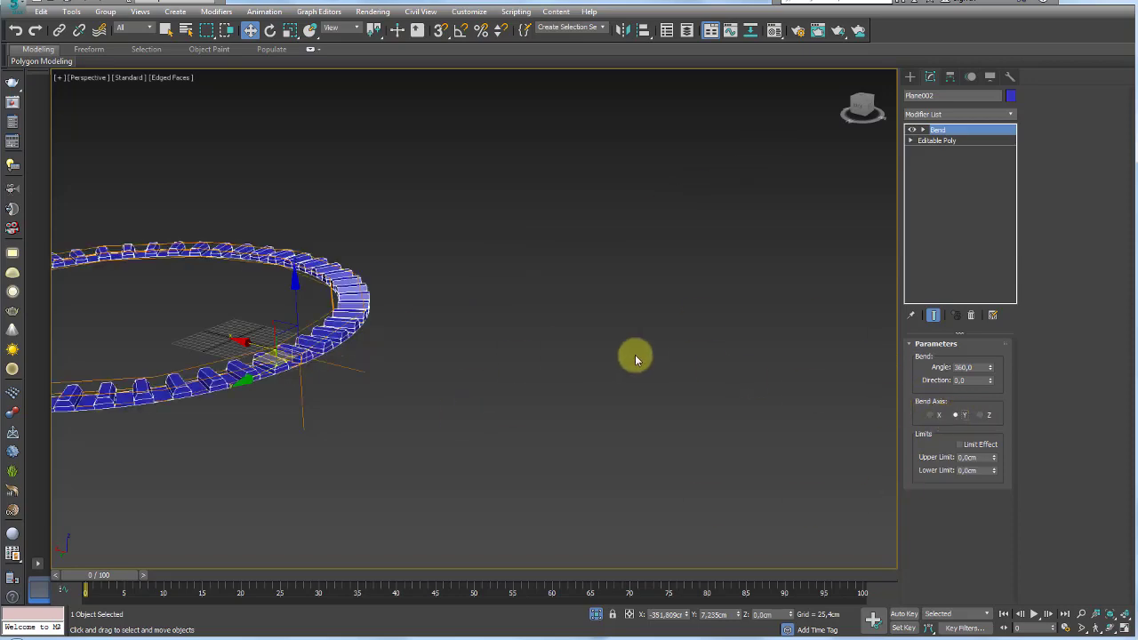
key(z)
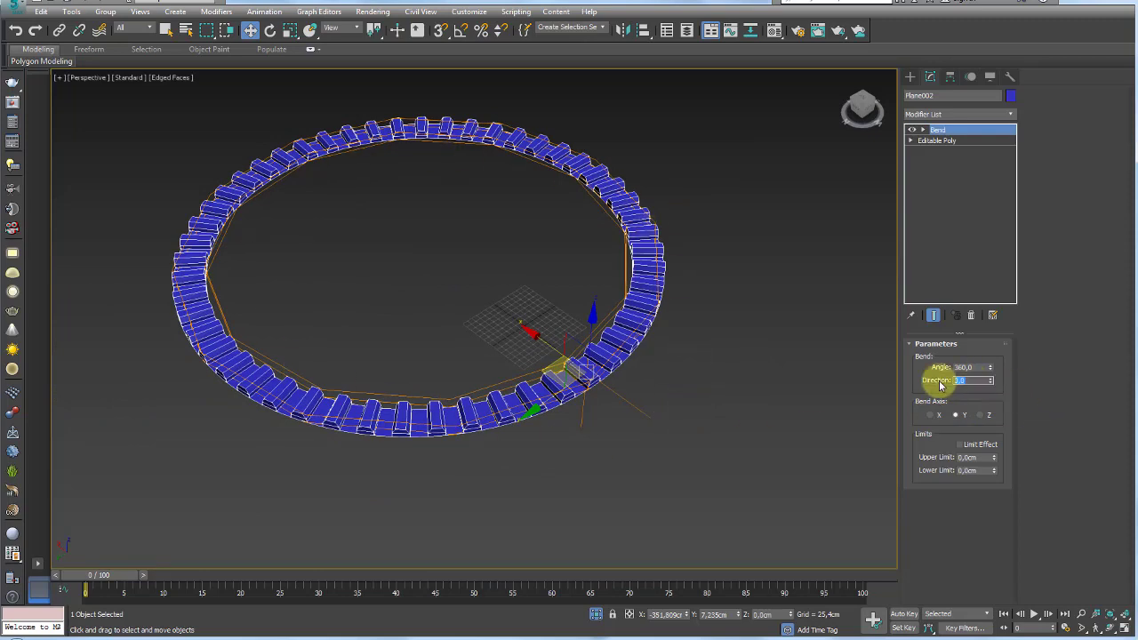
Set the Bend direction to -90 and orbit to inspect the closed toothed ring.
text(0)
key(Return)
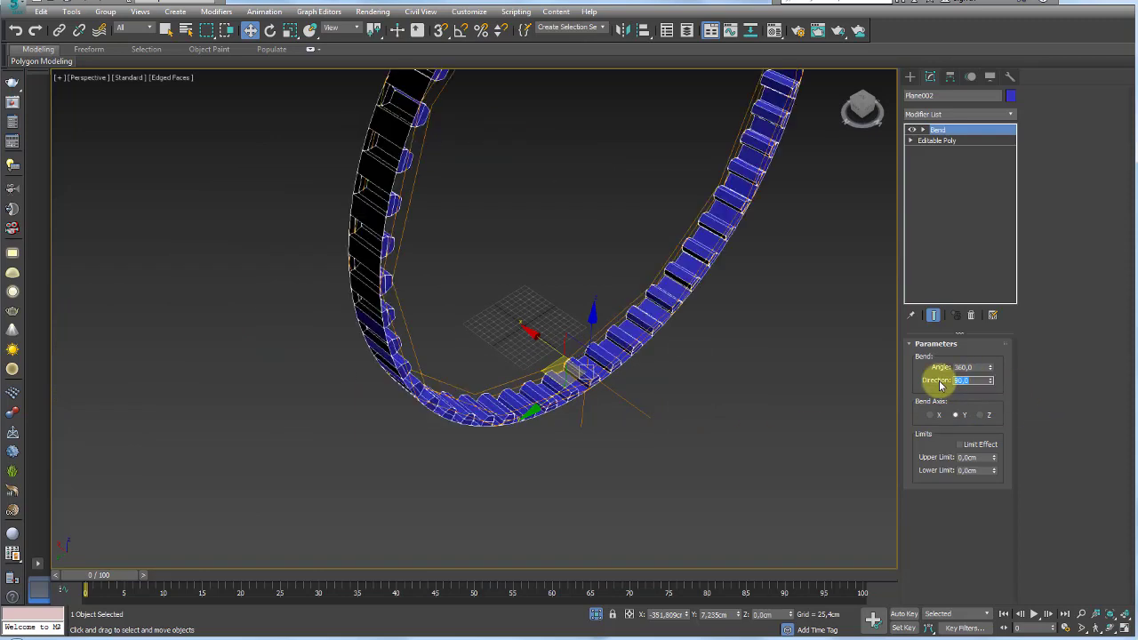
text(0)
key(Return)
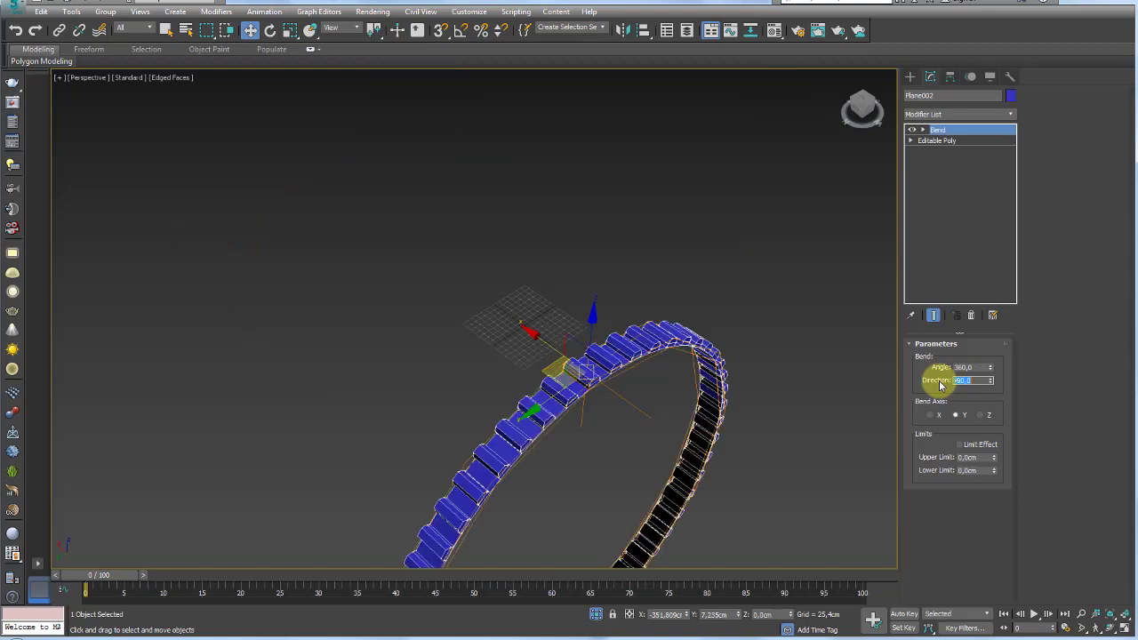
alt+middle_drag(842, 436, 581, 276)
scroll(511, 234, down, 2)
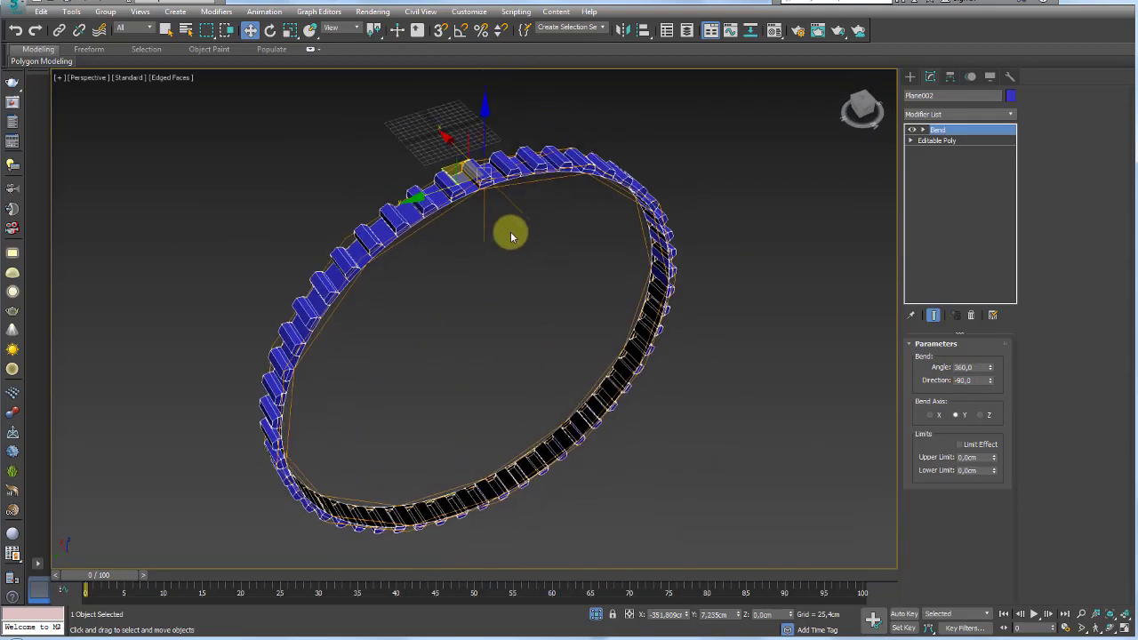
scroll(519, 240, down, 3)
alt+middle_drag(519, 241, 369, 307)
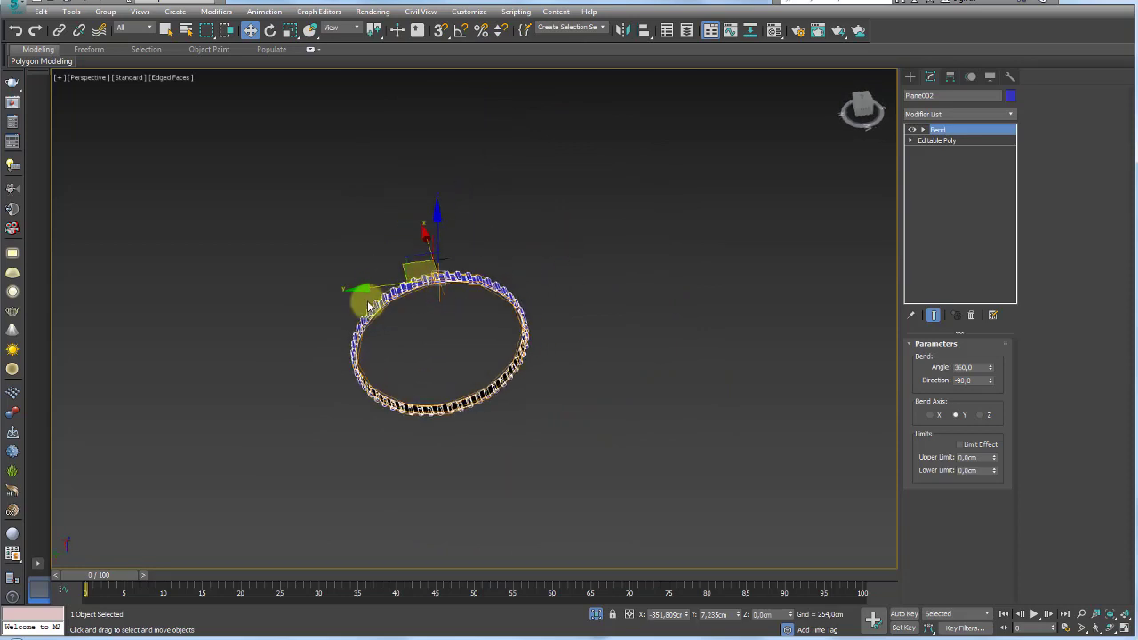
click(945, 143)
click(939, 130)
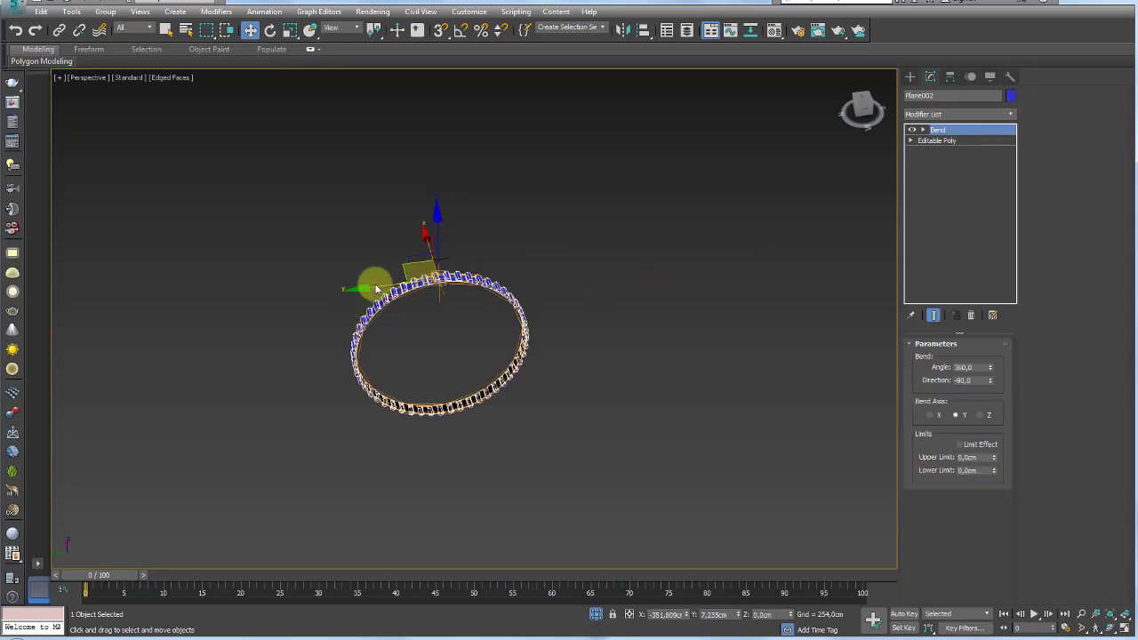
mouse_move(378, 292)
shift+mouse_down()
mouse_move(436, 285)
mouse_move(483, 296)
shift+mouse_up()
Place a ring copy beside the original and delete an end section of its strip to shorten it.
click(617, 374)
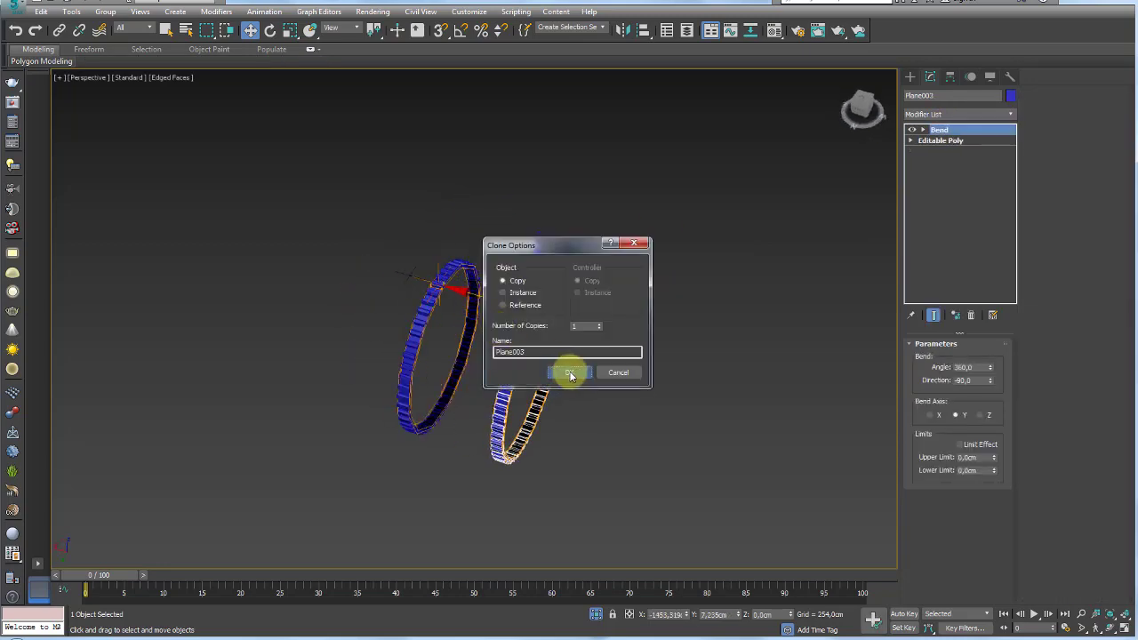
click(623, 372)
click(941, 140)
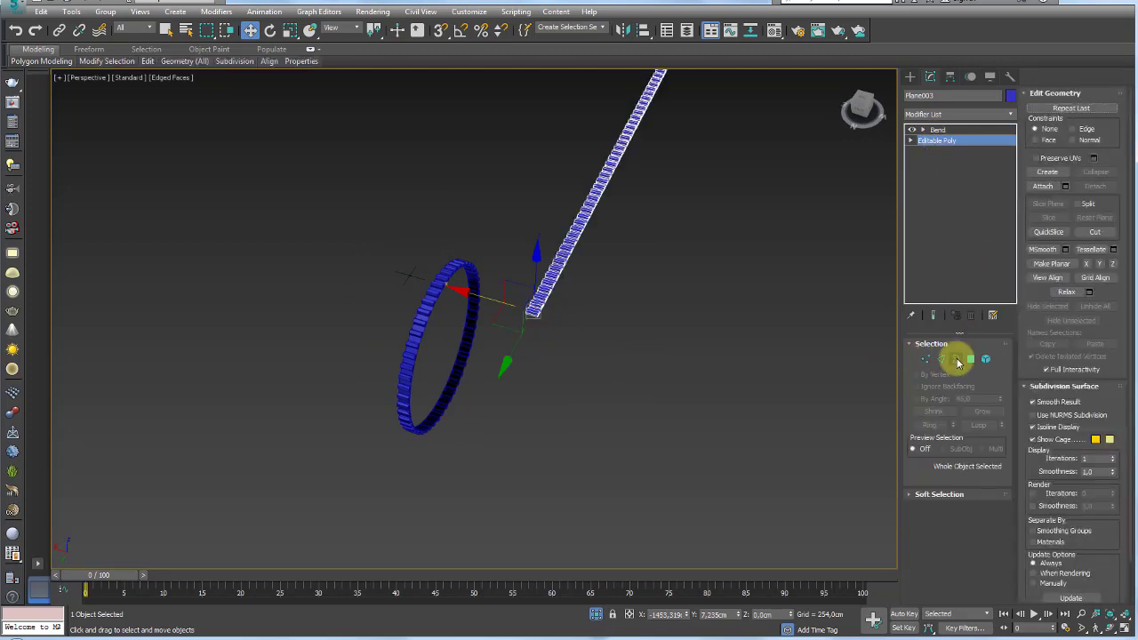
click(970, 359)
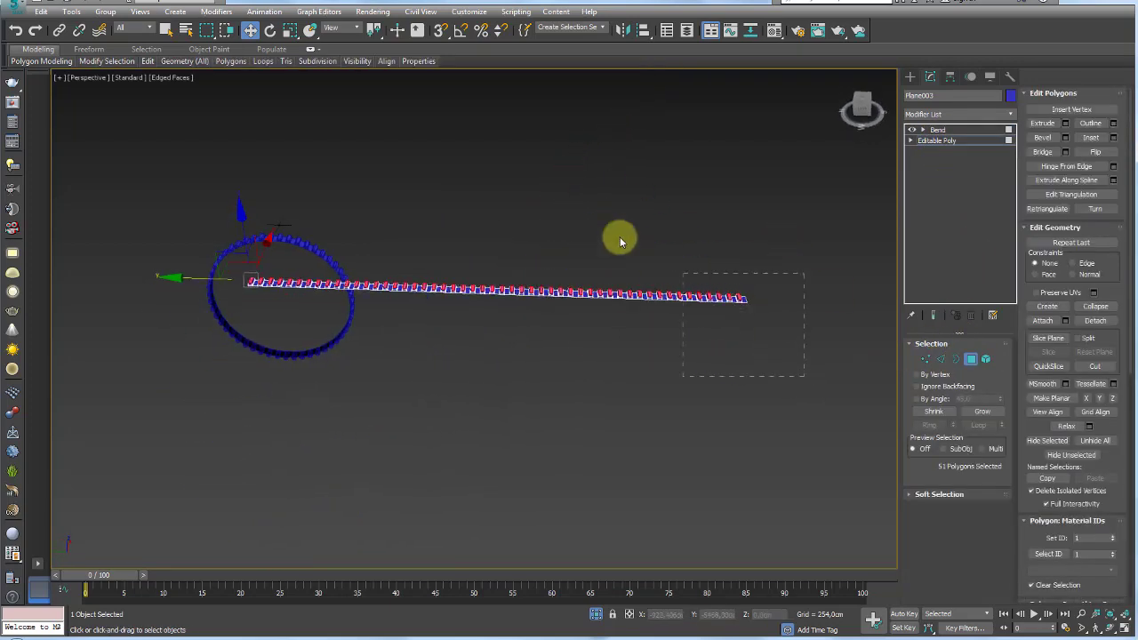
drag(526, 207, 526, 208)
scroll(513, 320, up, 5)
scroll(601, 262, up, 3)
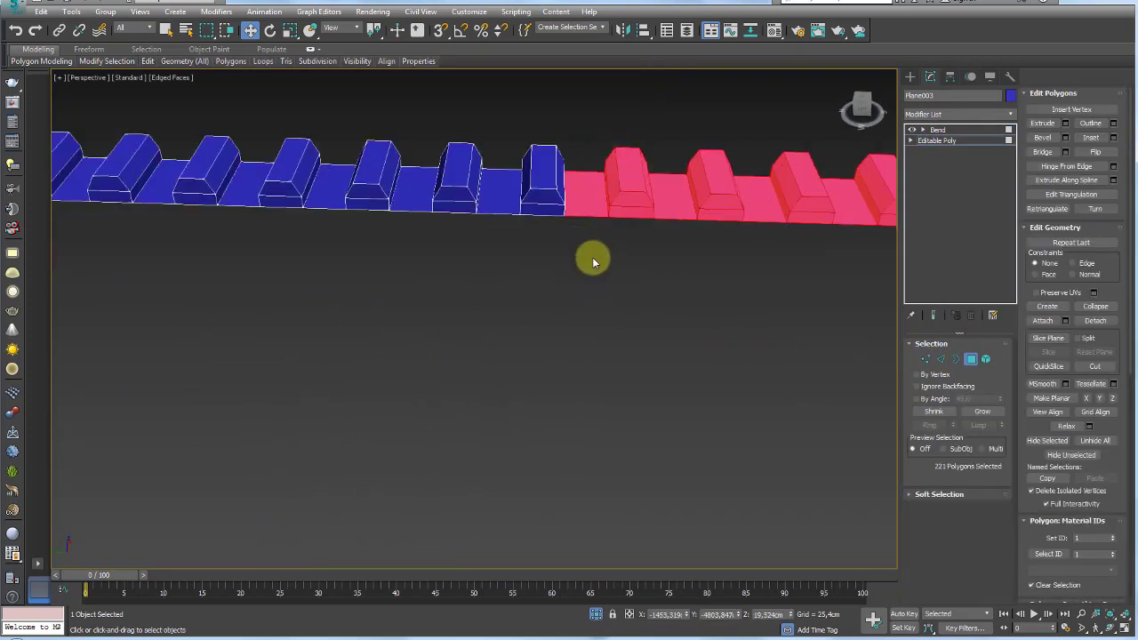
ctrl+drag(592, 257, 534, 123)
key(Delete)
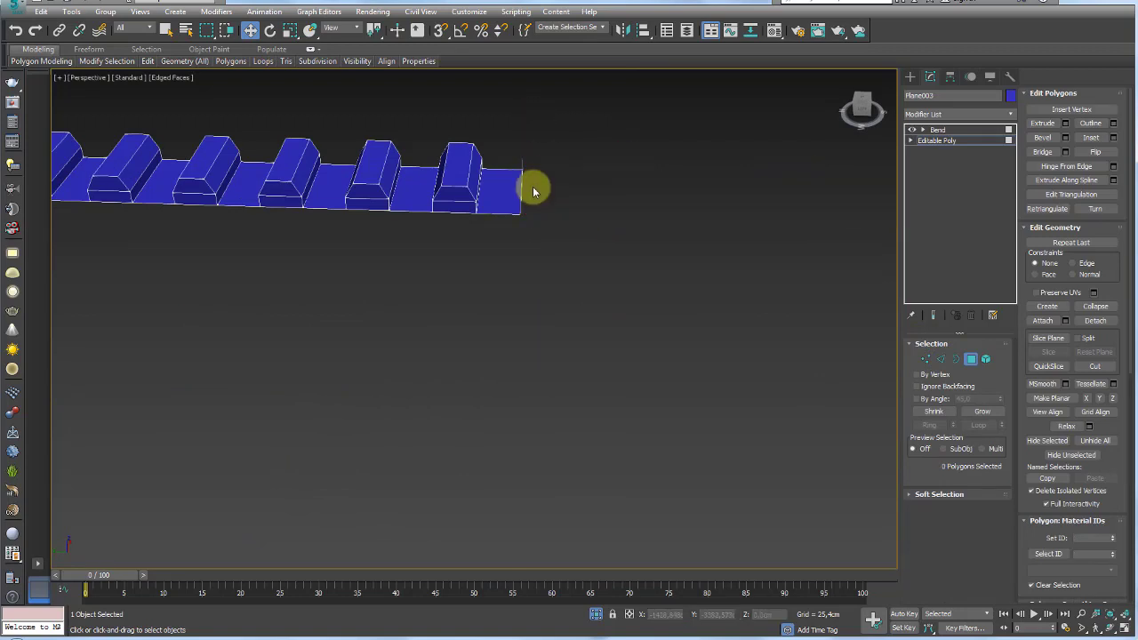
mouse_move(526, 202)
alt+middle_down()
mouse_move(559, 198)
mouse_move(604, 250)
alt+middle_up()
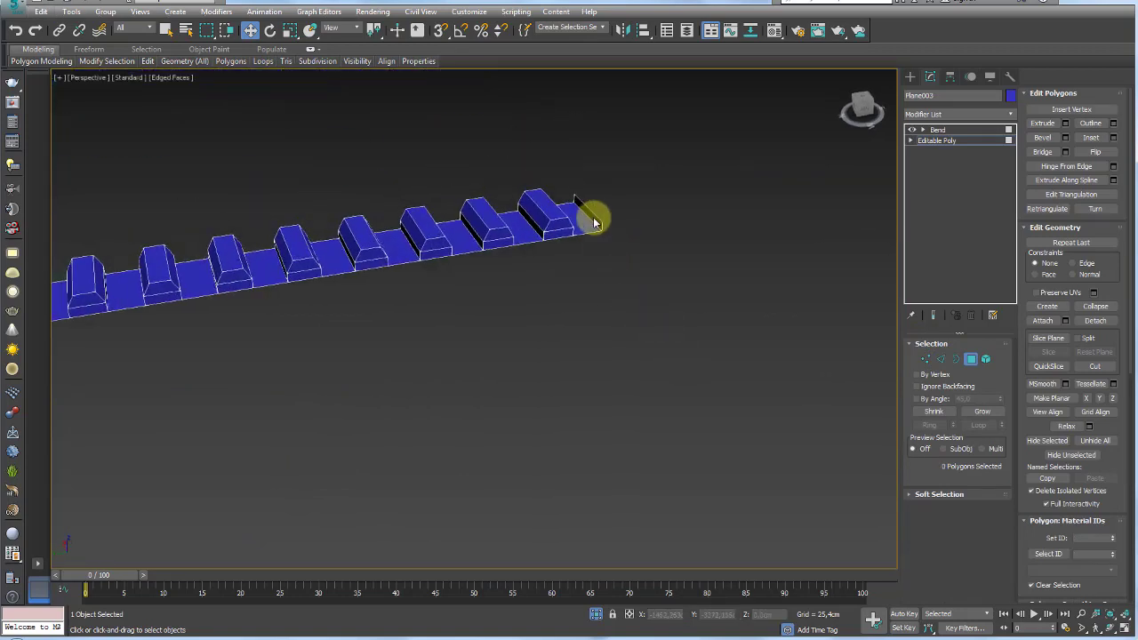
click(940, 131)
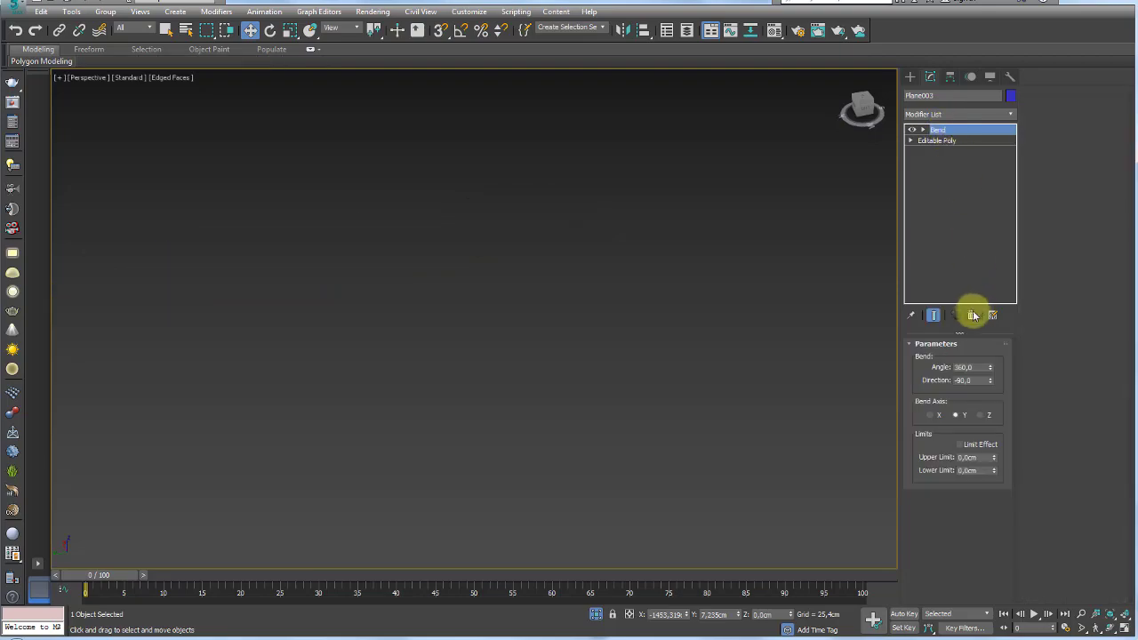
Select the large ring Plane002 and add an Edit Poly modifier on top of its Bend.
mouse_move(690, 306)
alt+middle_down()
mouse_move(447, 374)
mouse_move(485, 330)
mouse_move(541, 309)
mouse_move(690, 321)
mouse_move(572, 330)
mouse_move(546, 299)
mouse_move(693, 307)
mouse_move(594, 431)
alt+middle_up()
mouse_move(770, 257)
alt+middle_down()
mouse_move(599, 293)
mouse_move(597, 276)
alt+middle_up()
drag(660, 229, 559, 318)
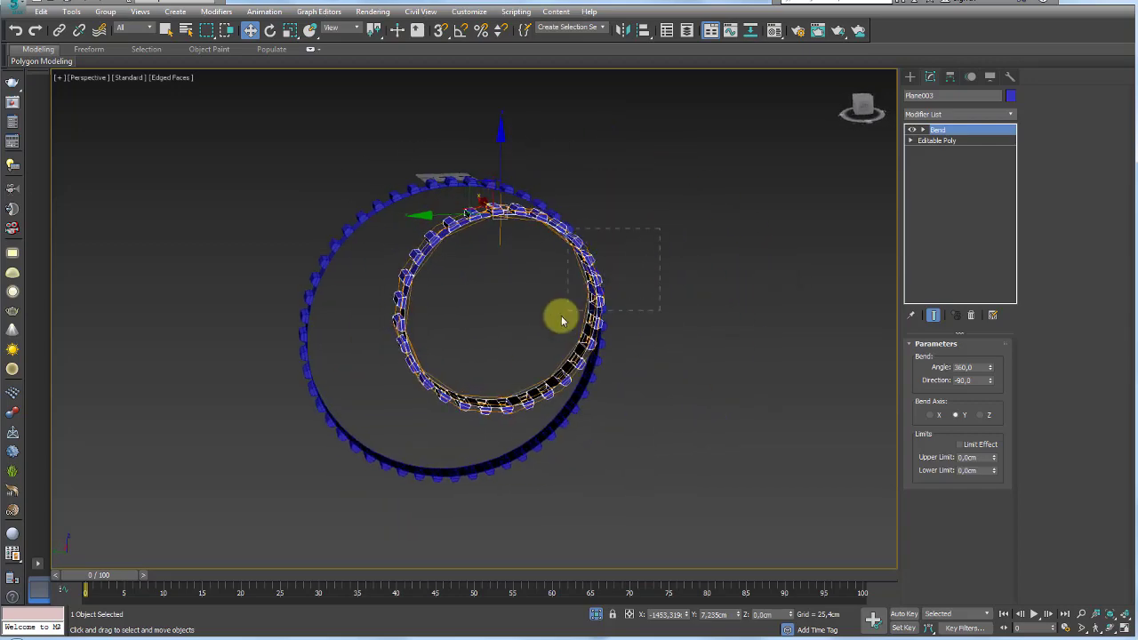
click(949, 76)
click(958, 161)
click(972, 160)
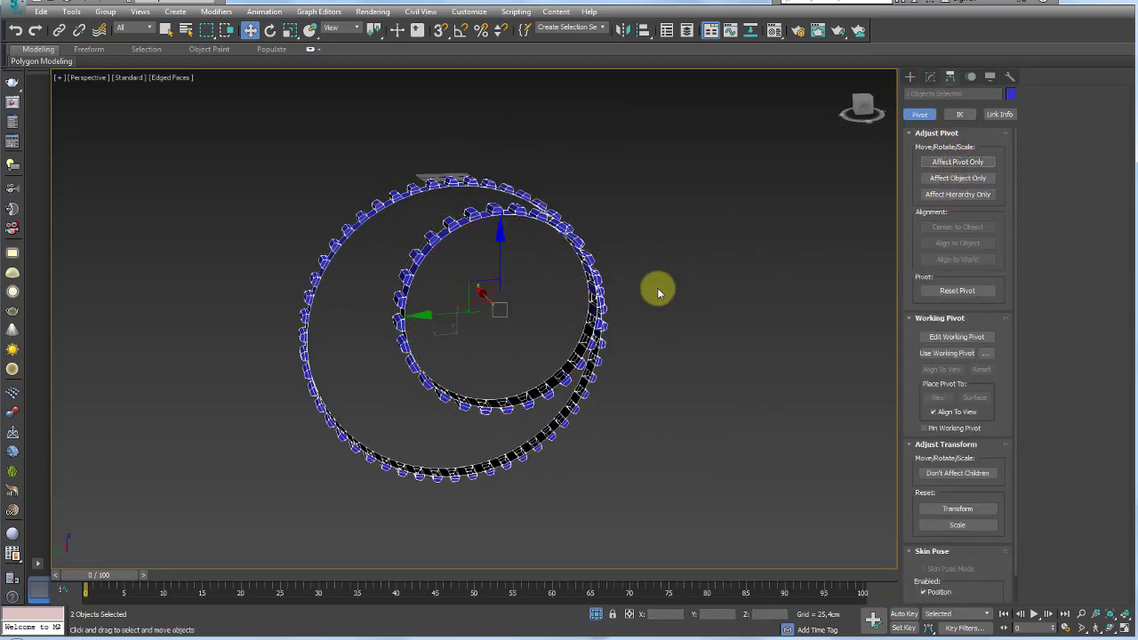
click(436, 207)
click(400, 196)
alt+middle_drag(400, 196, 430, 219)
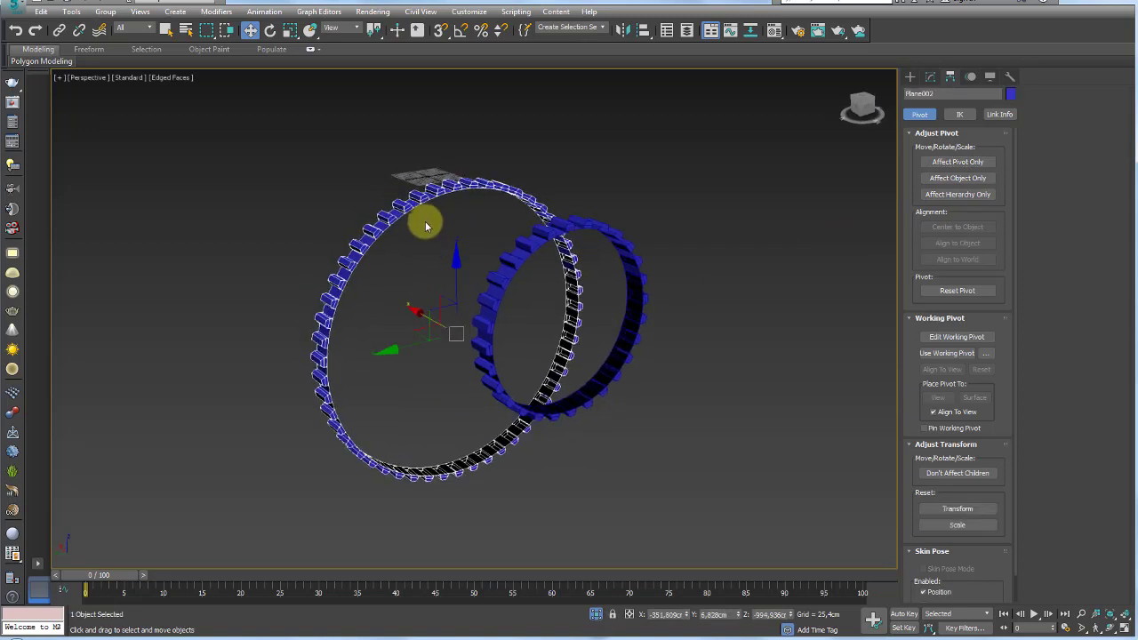
click(930, 76)
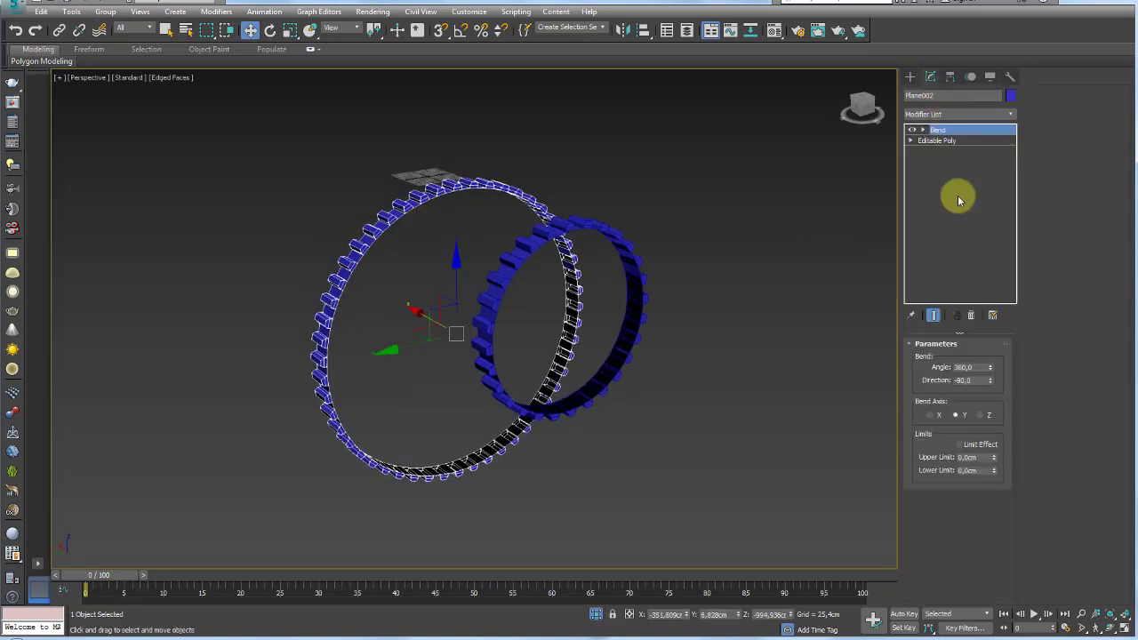
key(ctrl+e)
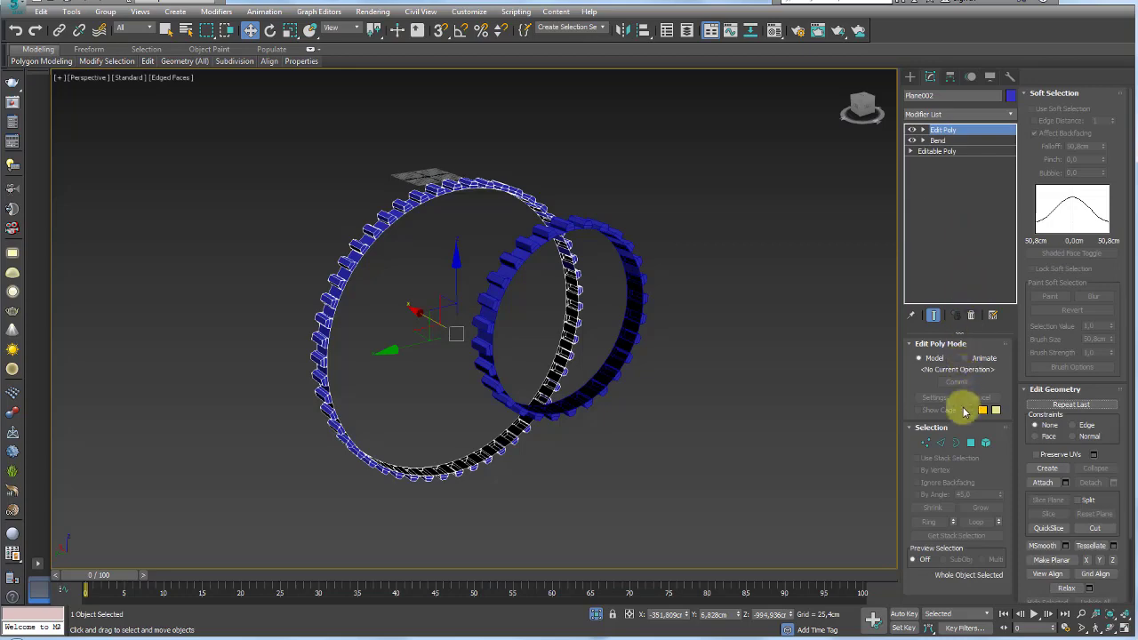
Select border edges and tooth vertices on the large ring while inspecting it.
click(955, 442)
click(457, 214)
alt+middle_drag(432, 237, 489, 230)
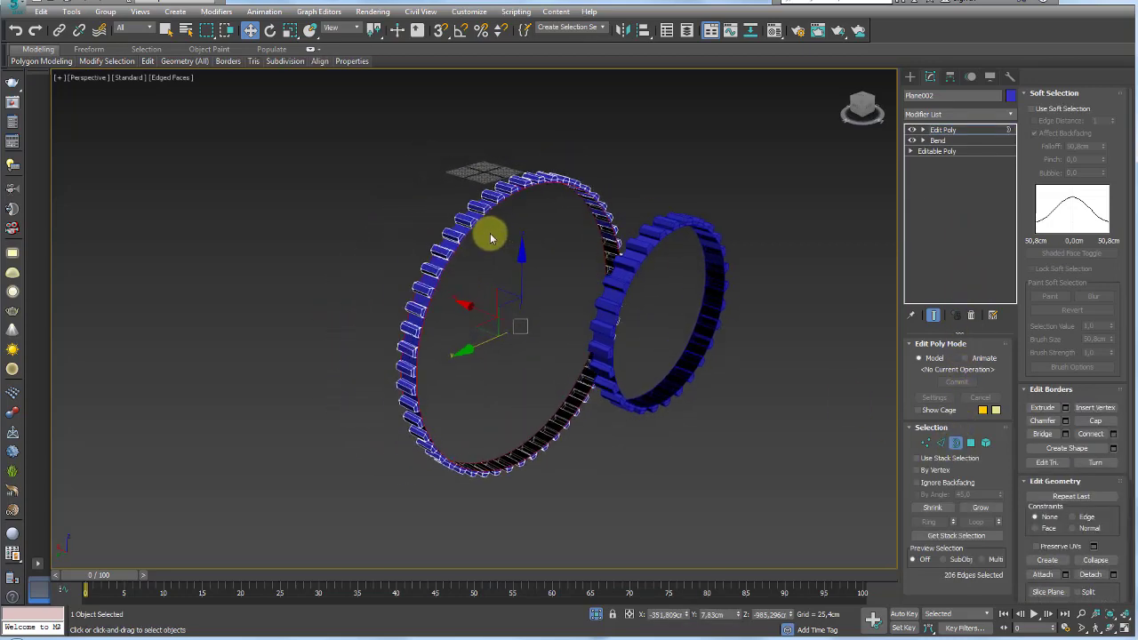
scroll(498, 222, up, 2)
scroll(513, 213, up, 3)
scroll(533, 222, up, 3)
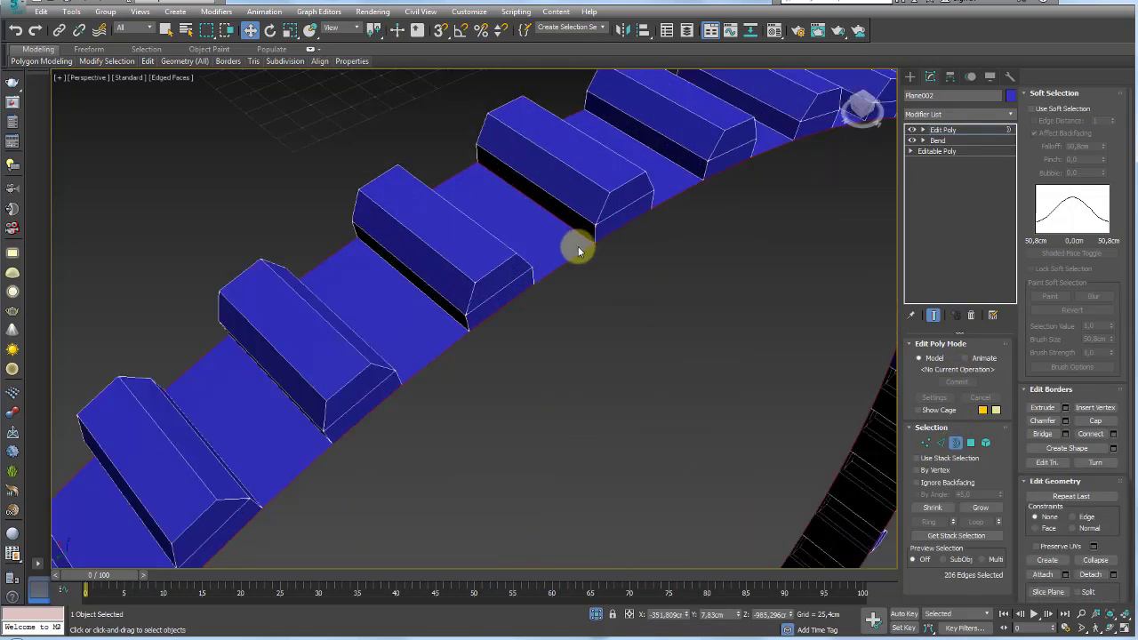
ctrl+click(926, 442)
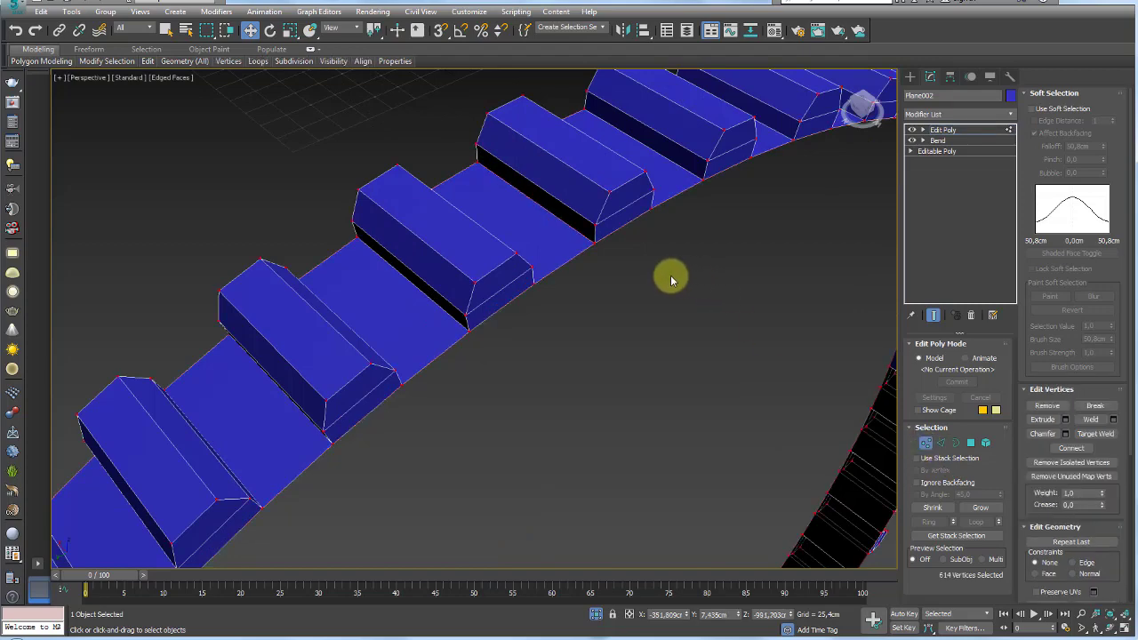
click(594, 245)
alt+middle_drag(614, 256, 573, 218)
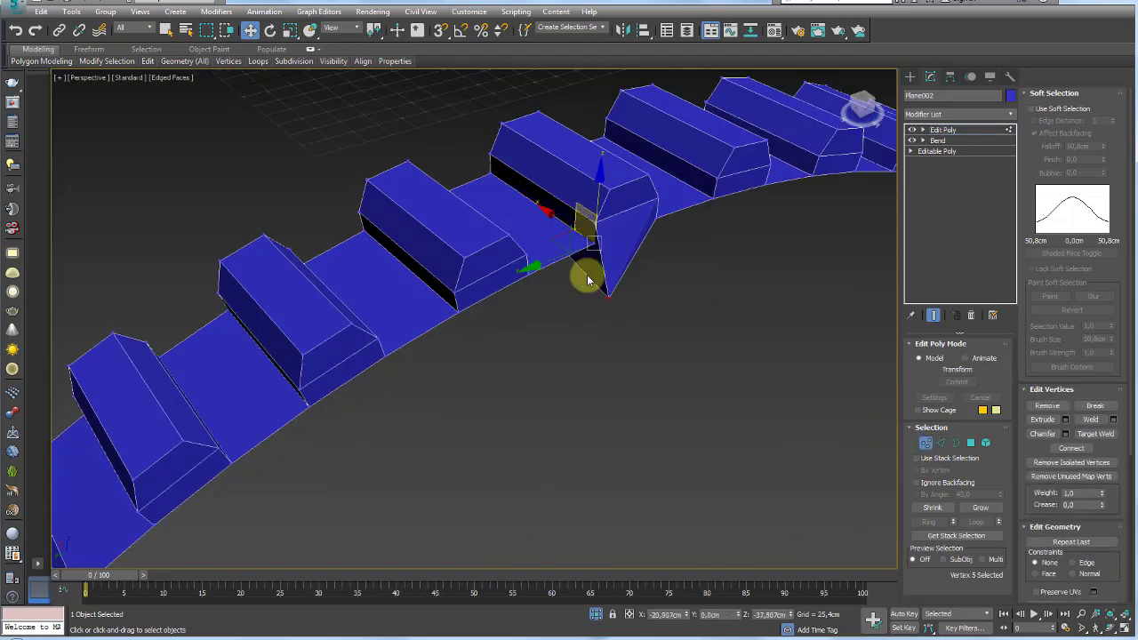
drag(580, 213, 712, 224)
right_click(729, 368)
drag(728, 368, 449, 166)
scroll(540, 247, down, 5)
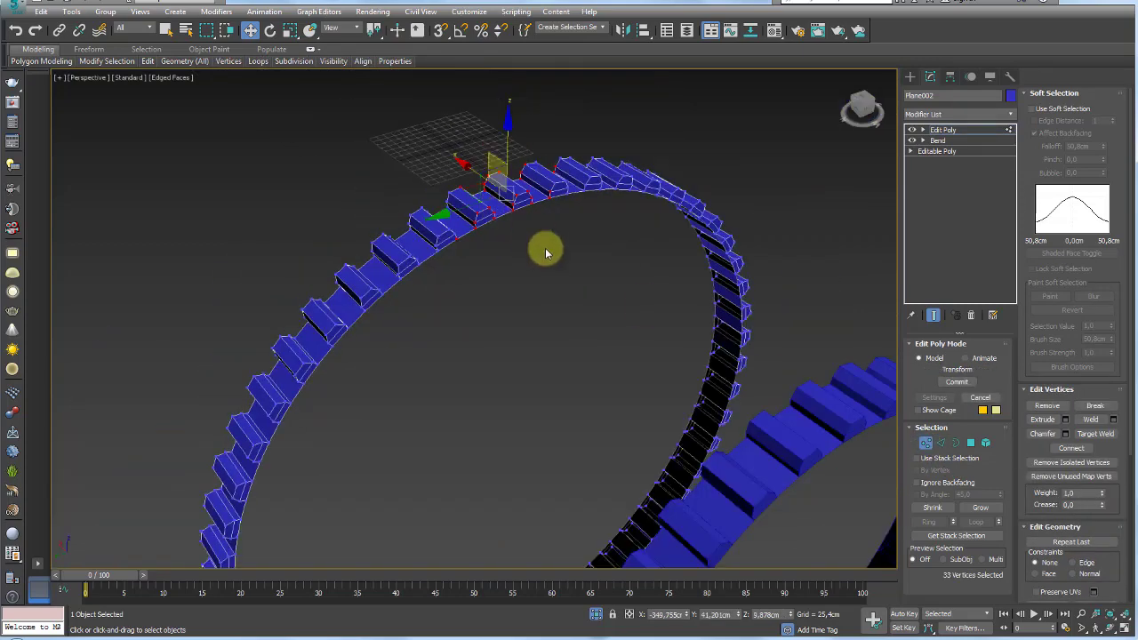
alt+middle_drag(556, 261, 539, 266)
drag(365, 101, 363, 100)
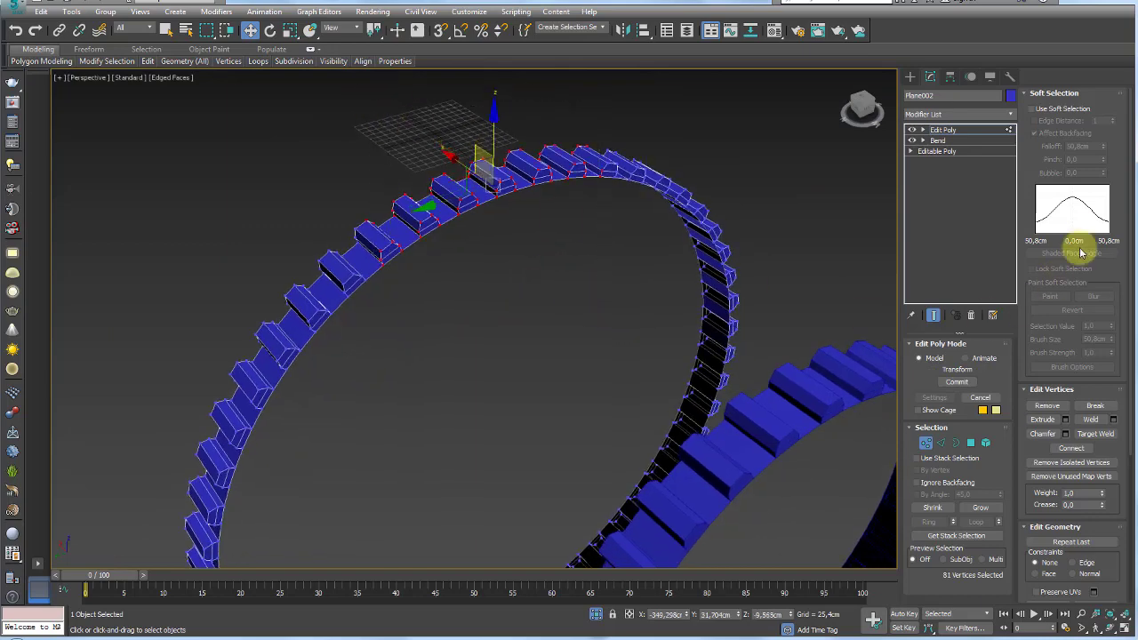
alt+middle_drag(704, 330, 610, 305)
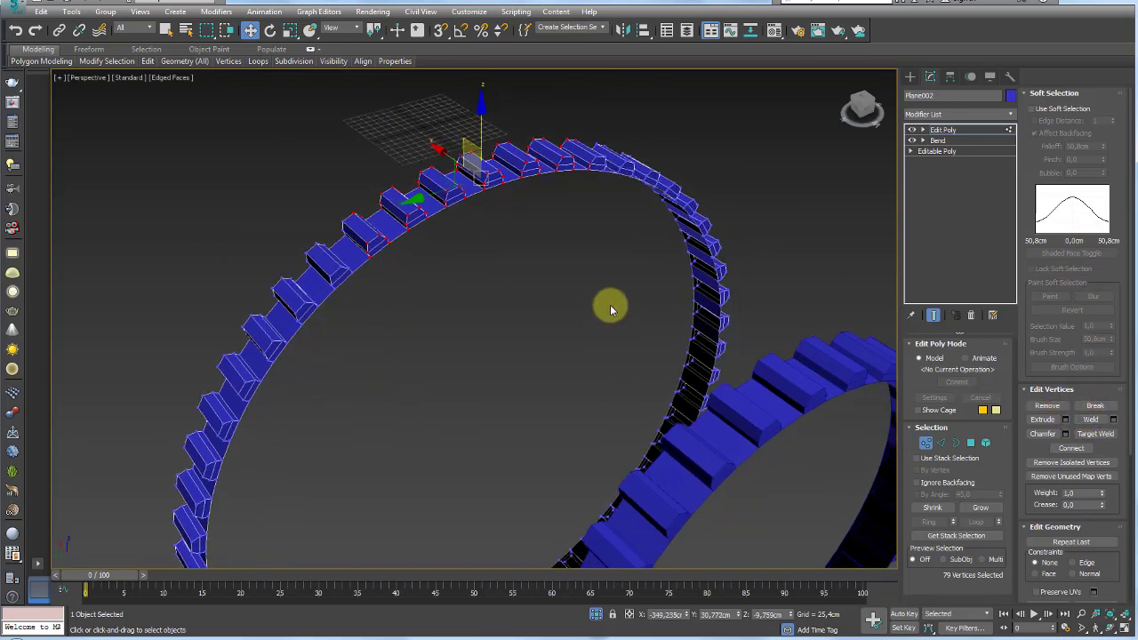
Scale the large ring's inner border loop inward into a disc with a small hole.
click(956, 442)
click(681, 220)
click(519, 180)
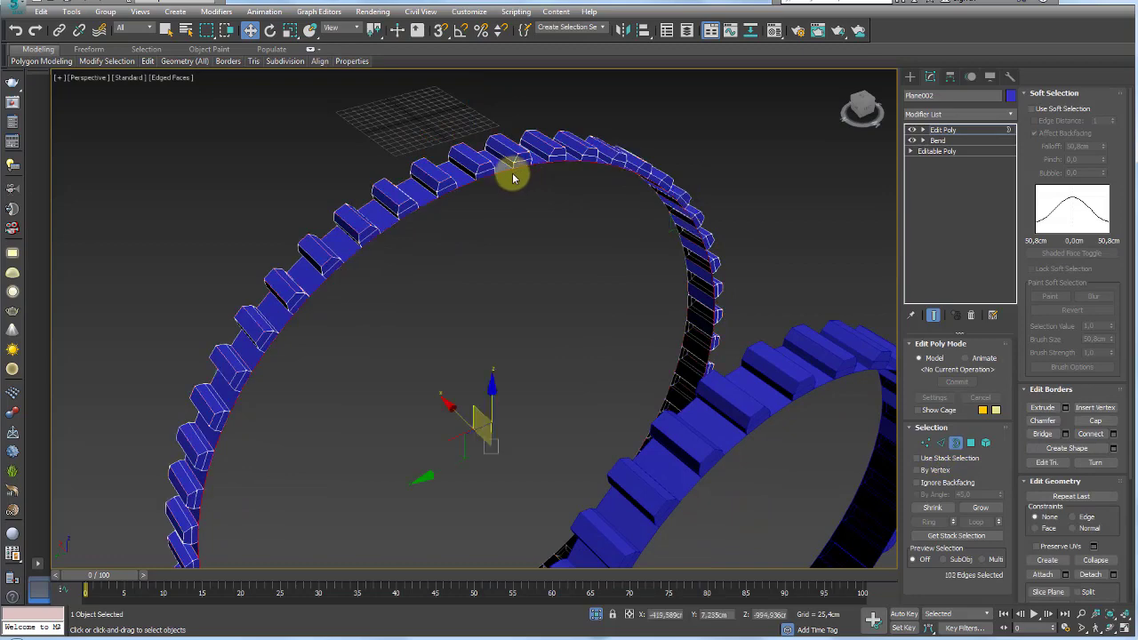
alt+middle_drag(460, 223, 504, 276)
key(r)
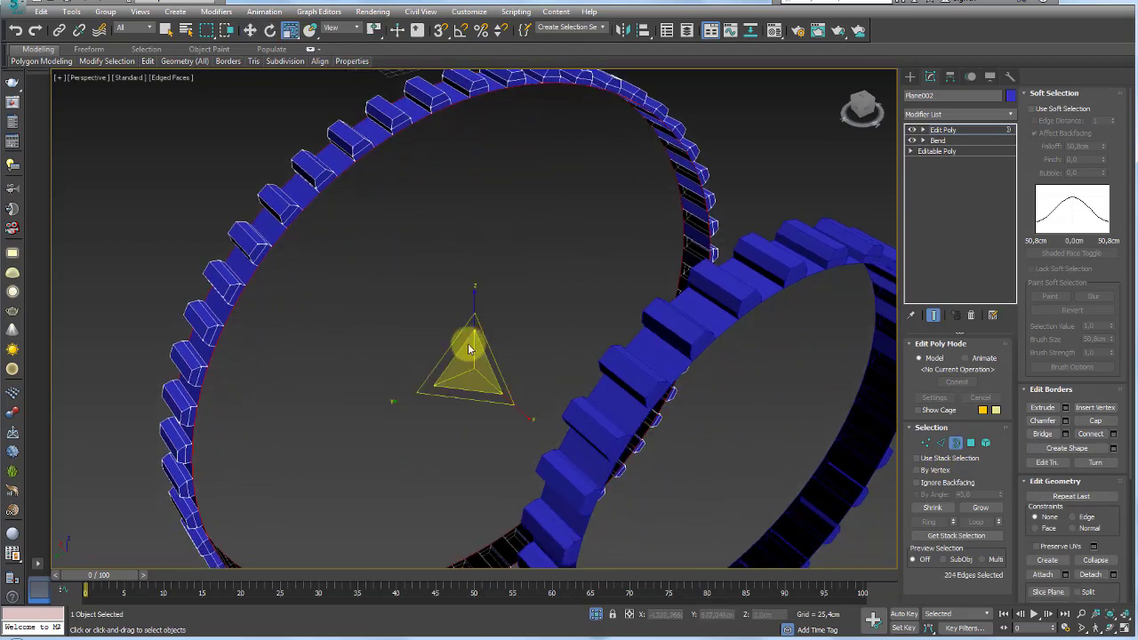
shift+drag(457, 344, 523, 408)
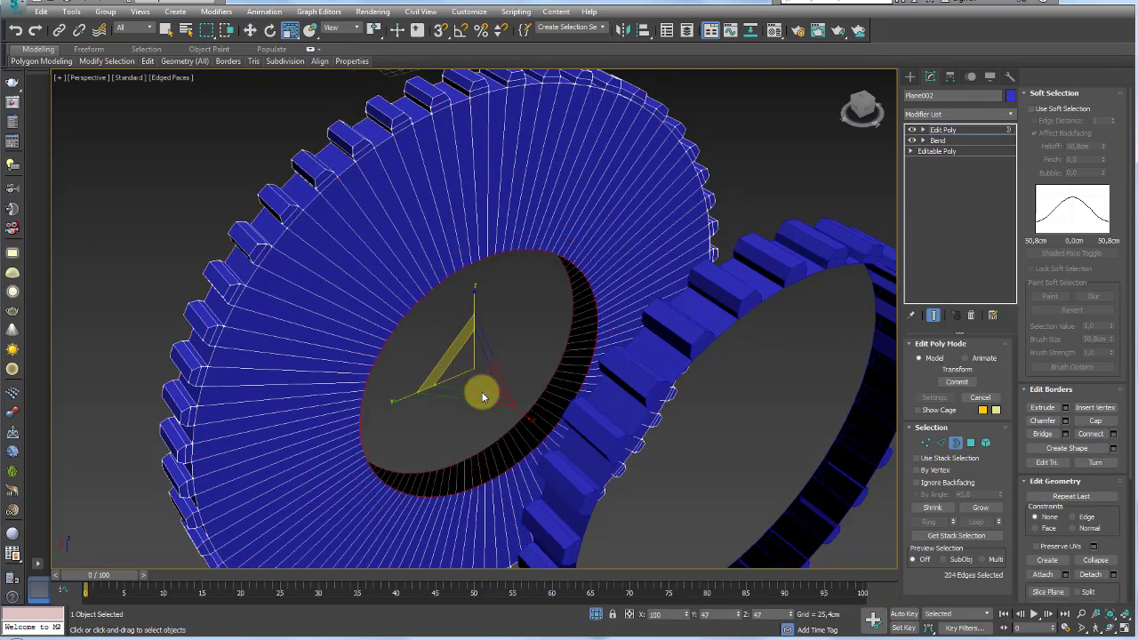
mouse_move(524, 411)
alt+middle_down()
mouse_move(551, 326)
mouse_move(1037, 386)
alt+middle_up()
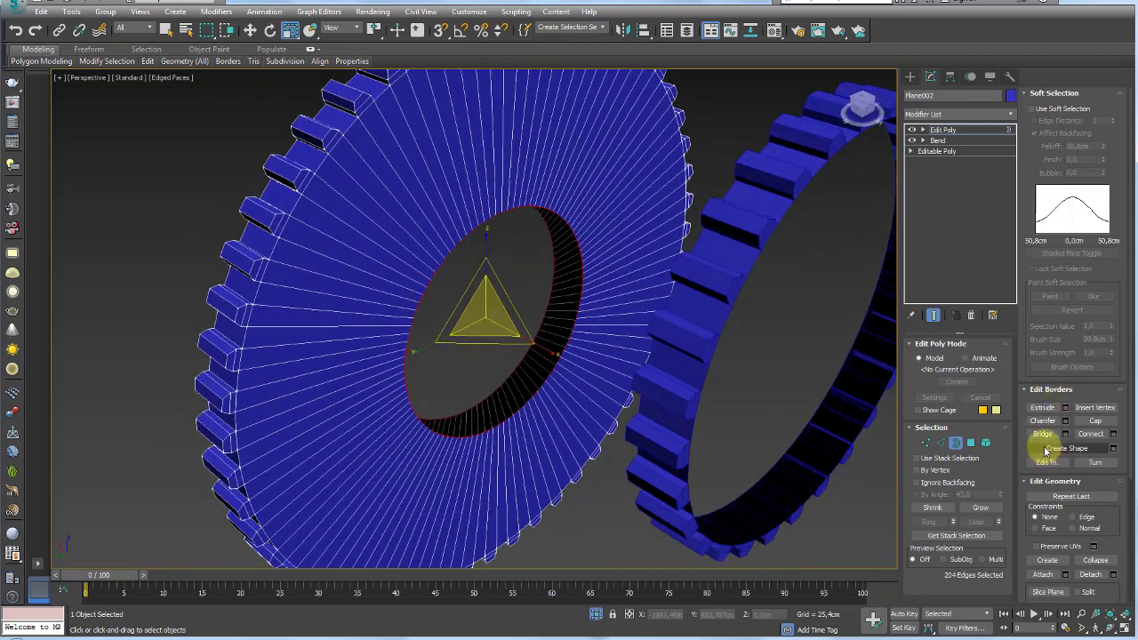
key(z)
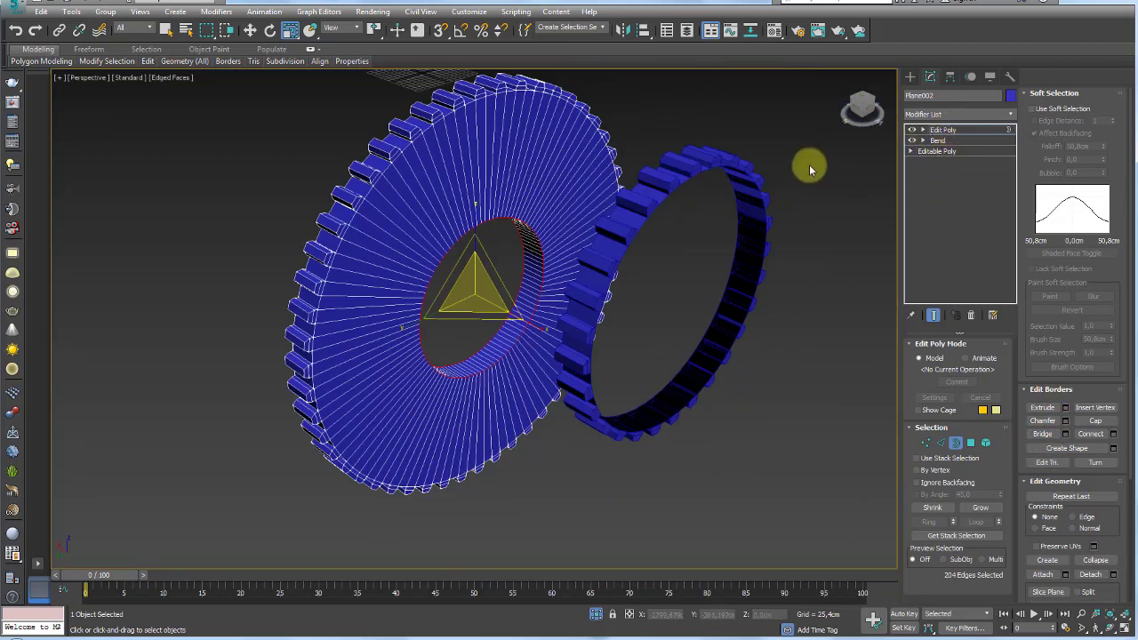
On the small ring Plane003, weld the border vertices and scale its inner border inward.
click(725, 172)
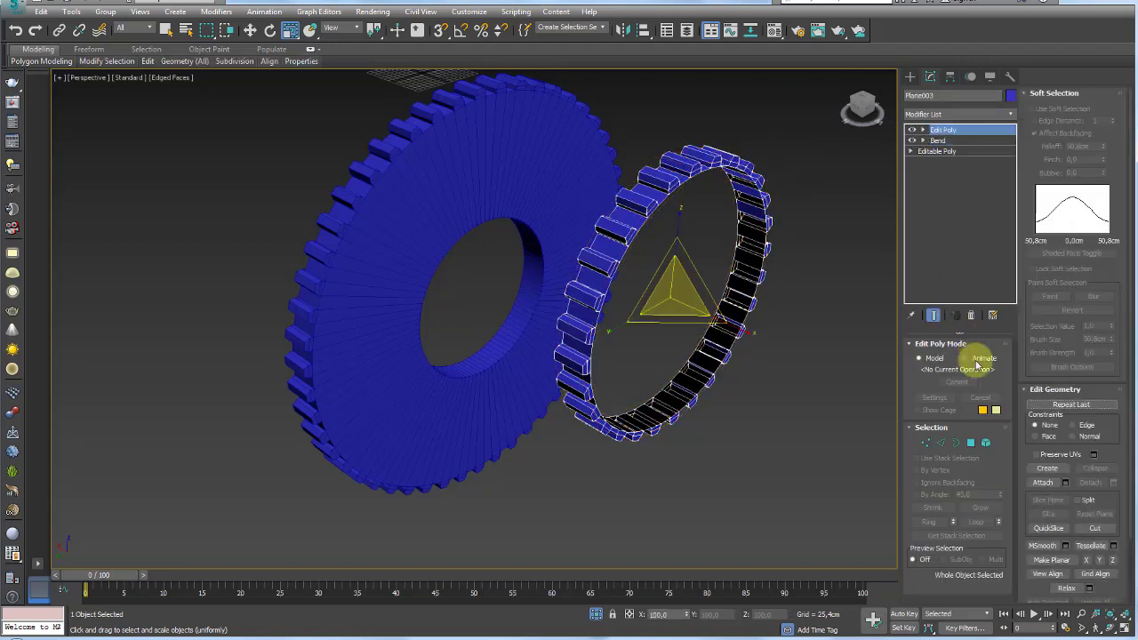
click(960, 447)
drag(466, 332, 895, 442)
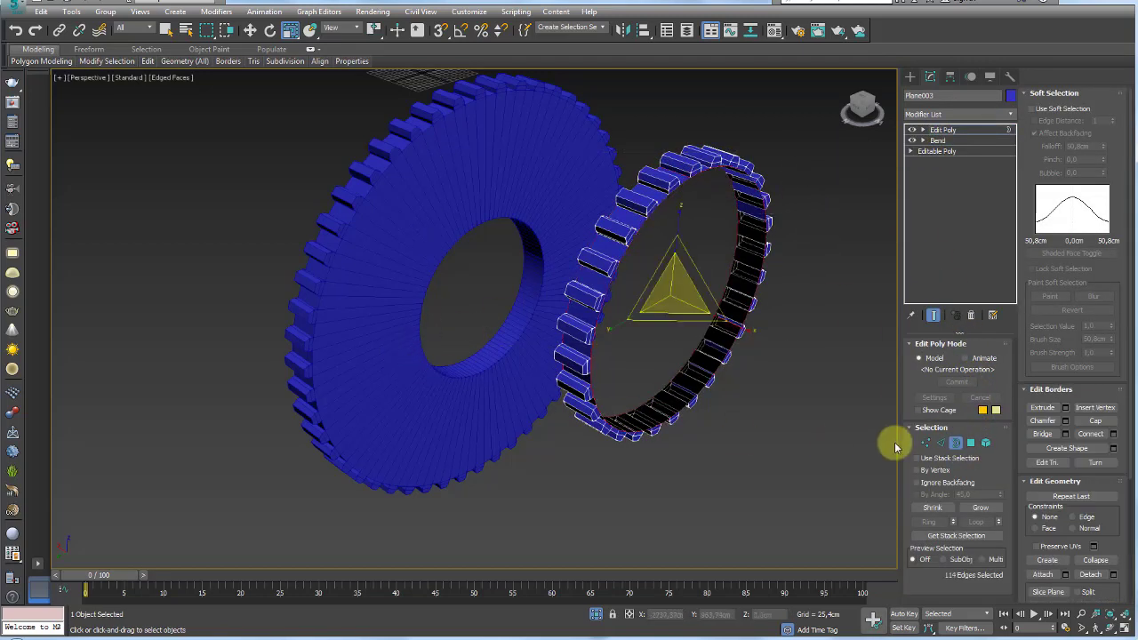
ctrl+click(924, 443)
click(1088, 419)
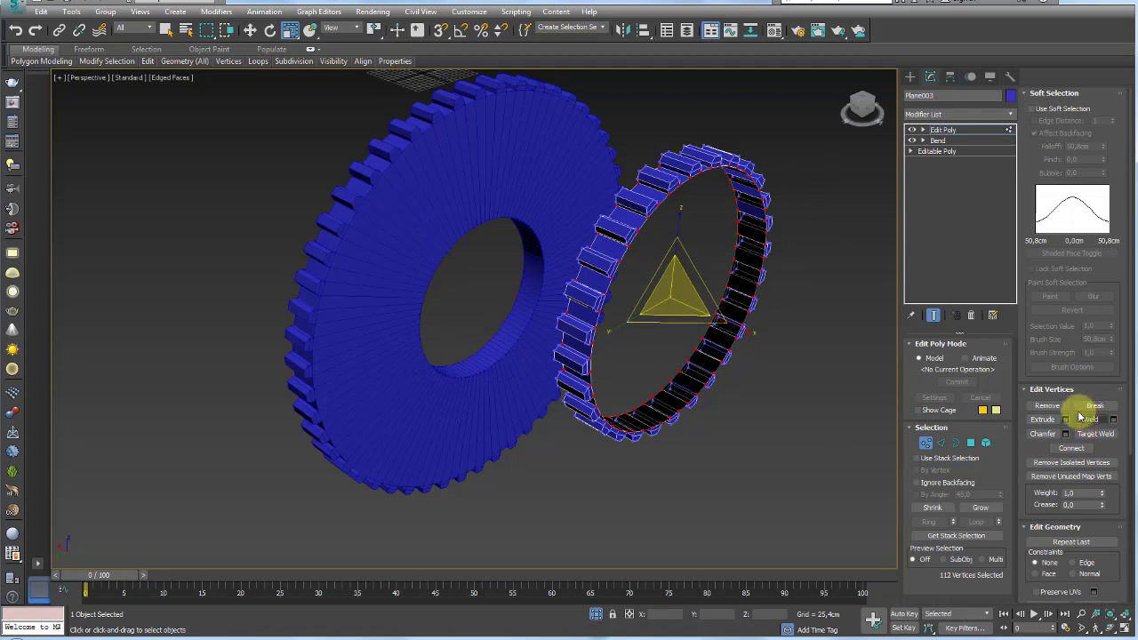
middle_drag(768, 338, 750, 347)
click(955, 442)
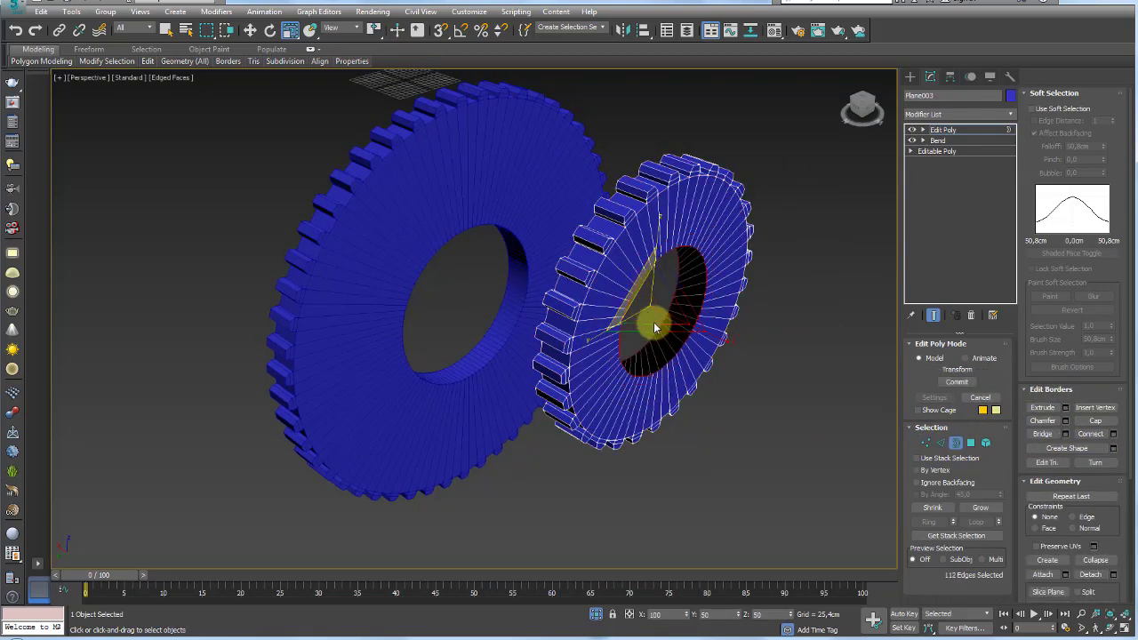
mouse_move(716, 355)
alt+middle_down()
mouse_move(743, 346)
mouse_move(783, 360)
alt+middle_up()
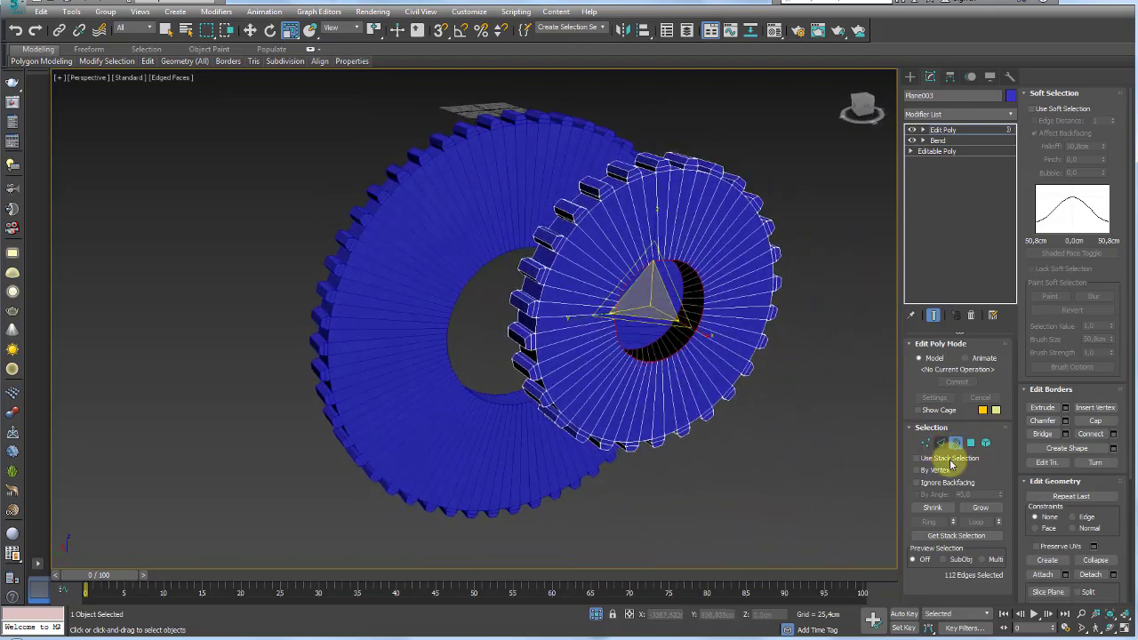
click(1042, 434)
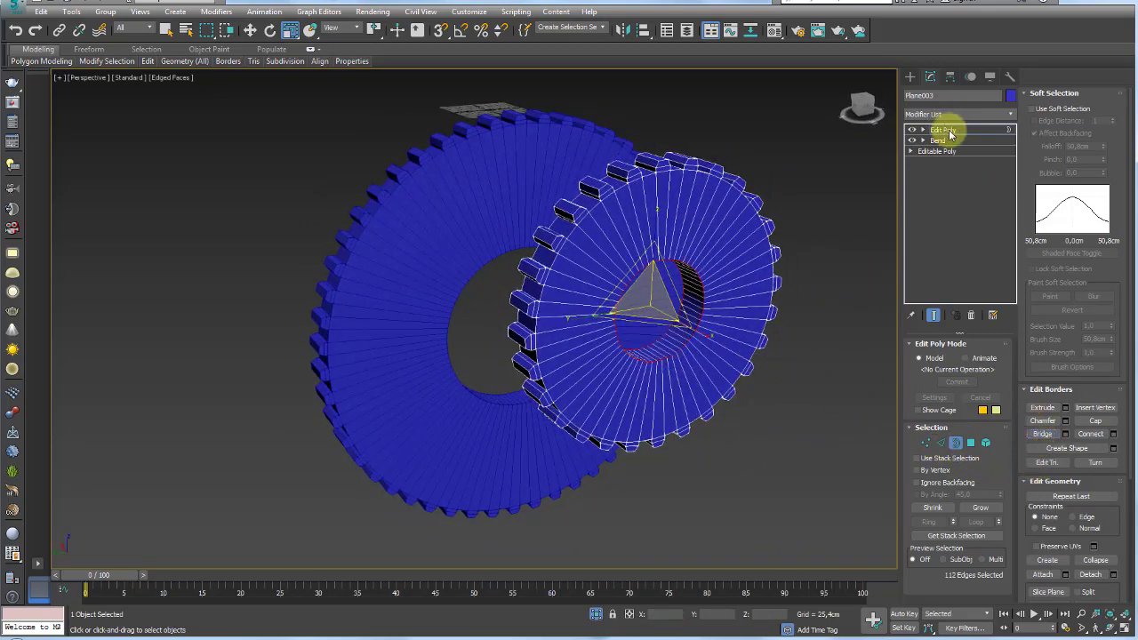
click(949, 134)
alt+middle_drag(711, 223, 662, 253)
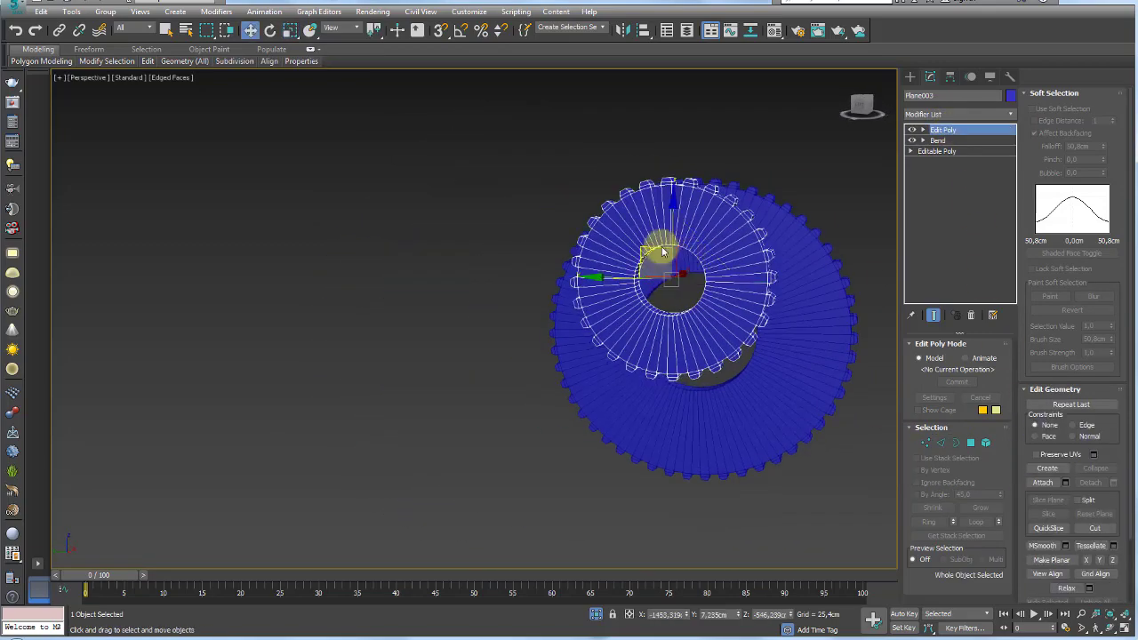
Move Plane003 in the Front and Left views until its teeth mesh with the large gear, then select both.
drag(663, 253, 447, 185)
mouse_move(447, 185)
alt+middle_down()
mouse_move(575, 282)
mouse_move(507, 225)
mouse_move(681, 193)
mouse_move(694, 257)
mouse_move(753, 209)
mouse_move(537, 197)
alt+middle_up()
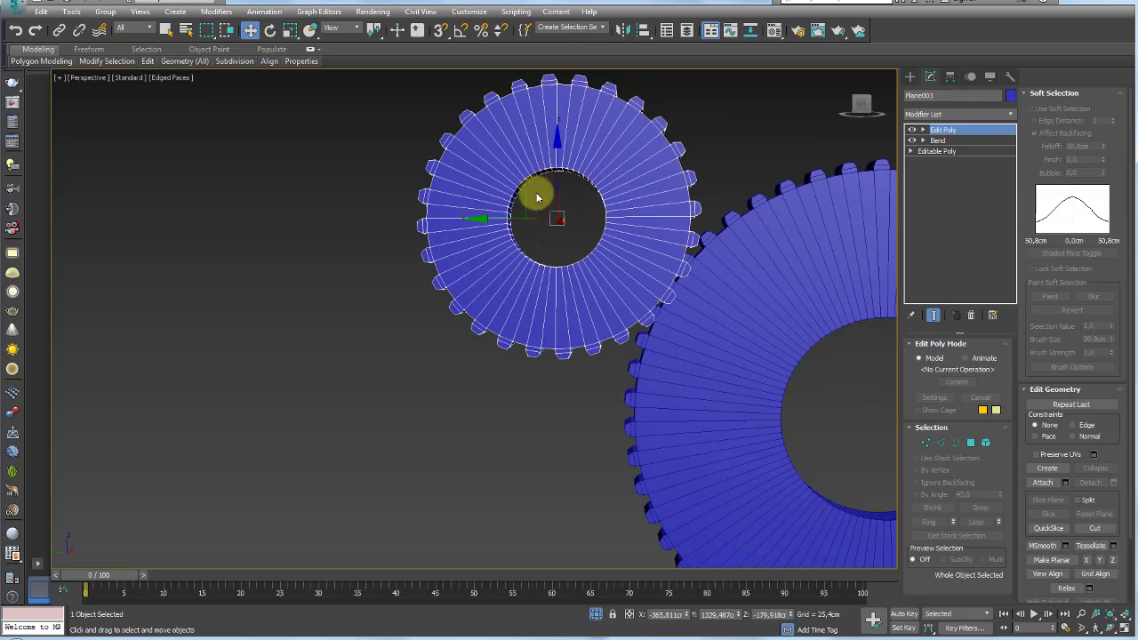
drag(536, 191, 527, 196)
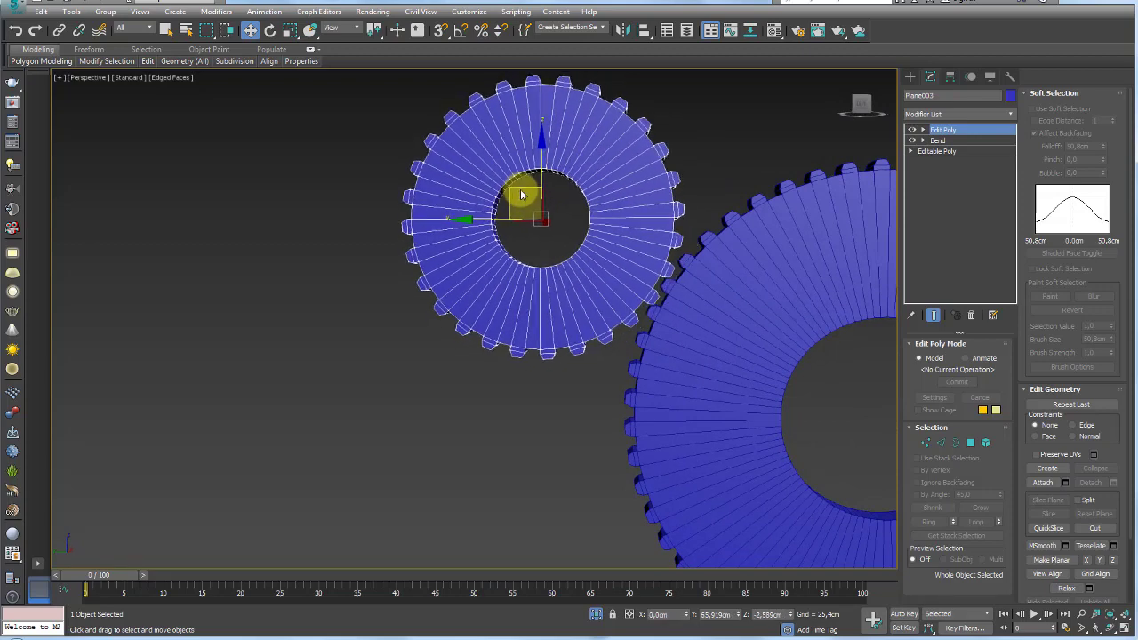
key(f)
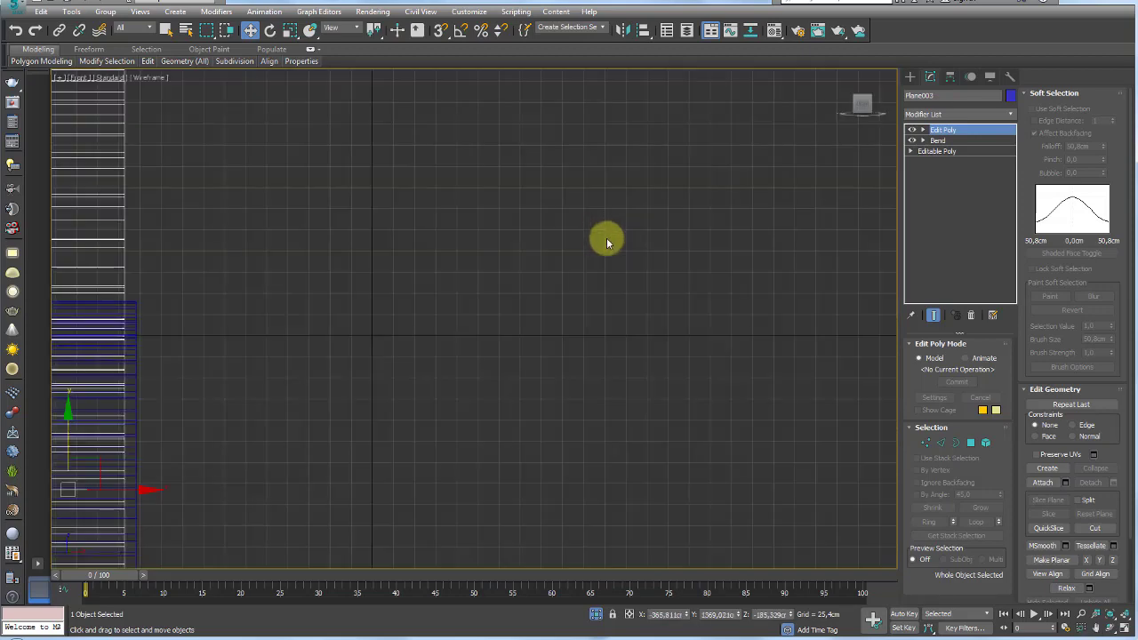
key(l)
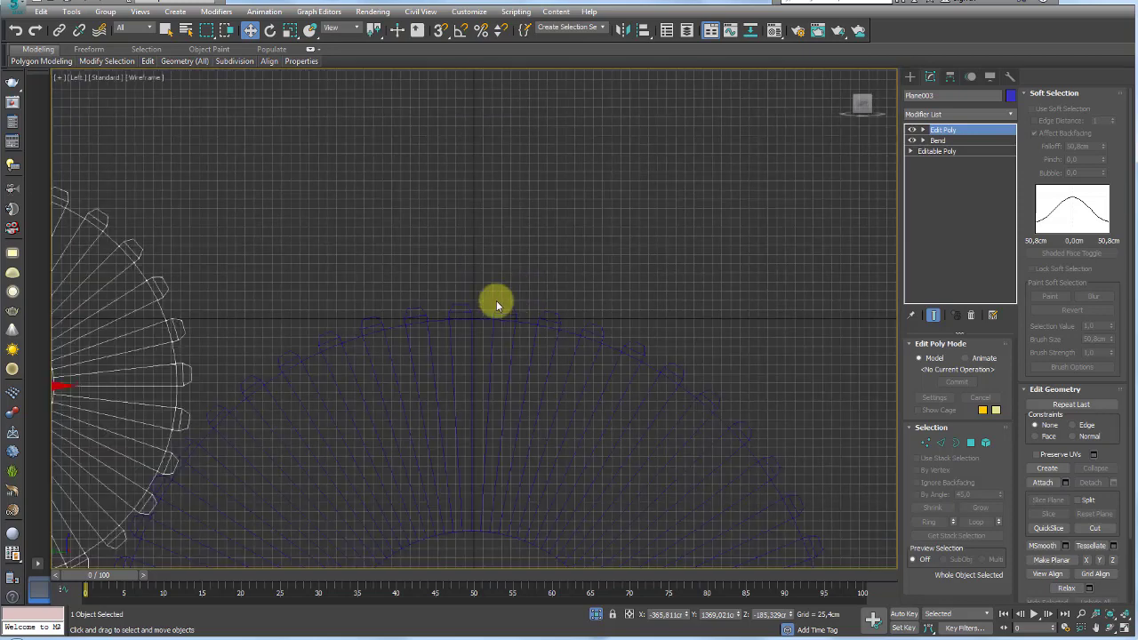
drag(316, 185, 319, 174)
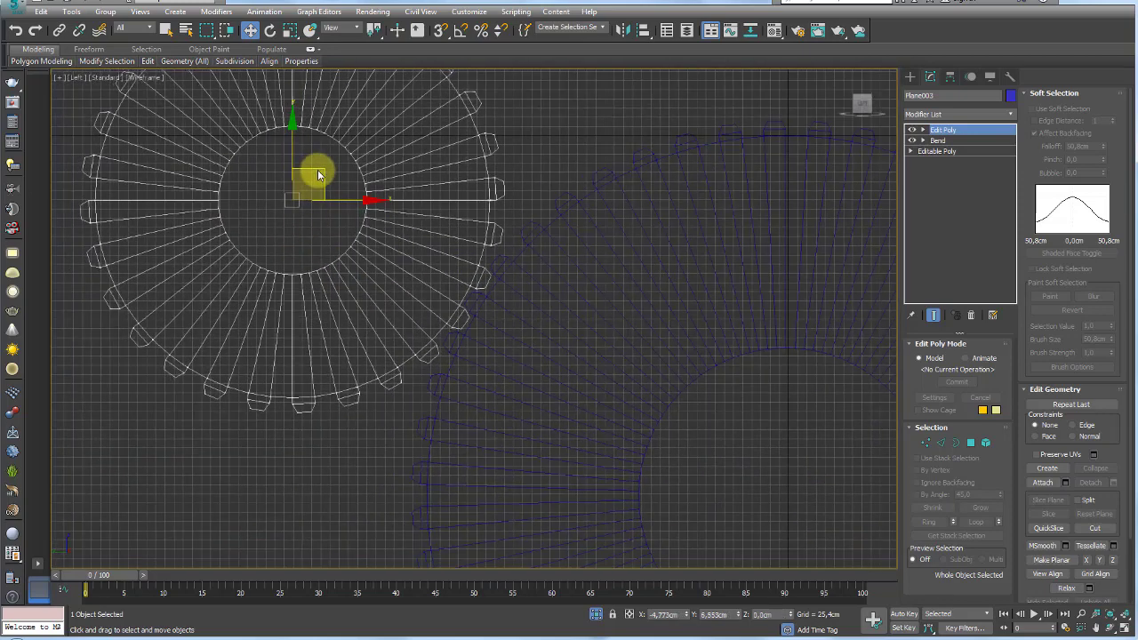
key(p)
mouse_move(575, 237)
alt+middle_down()
mouse_move(554, 287)
mouse_move(614, 218)
mouse_move(686, 318)
mouse_move(723, 344)
alt+middle_up()
drag(744, 249, 491, 487)
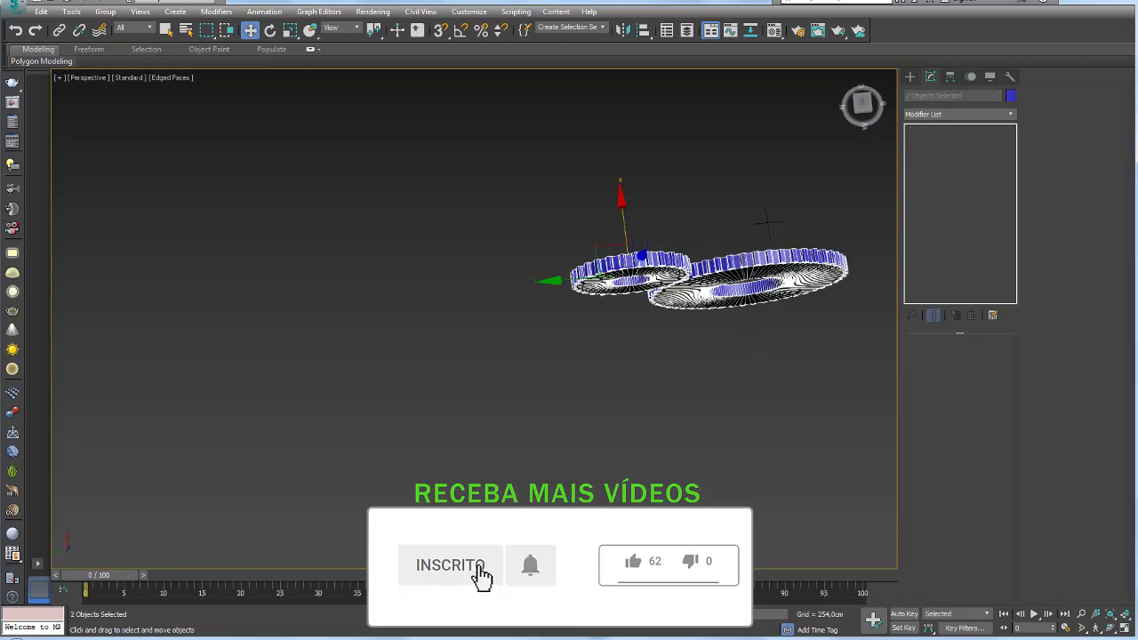
Frame the gear pair and move it up toward the existing row of gears.
scroll(699, 457, up, 5)
mouse_move(699, 457)
alt+middle_down()
mouse_move(699, 338)
mouse_move(701, 461)
alt+middle_up()
scroll(699, 337, down, 5)
key(r)
mouse_move(589, 388)
alt+middle_down()
mouse_move(739, 395)
mouse_move(795, 544)
alt+middle_up()
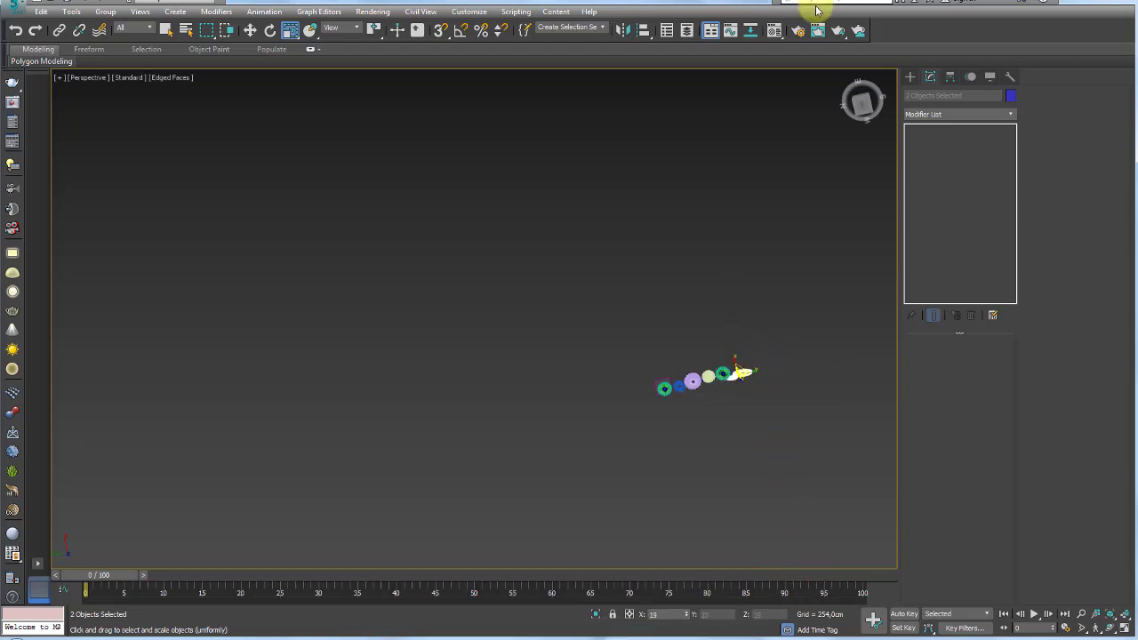
key(z)
mouse_move(566, 269)
alt+middle_down()
mouse_move(528, 152)
mouse_move(587, 329)
alt+middle_up()
scroll(528, 152, down, 4)
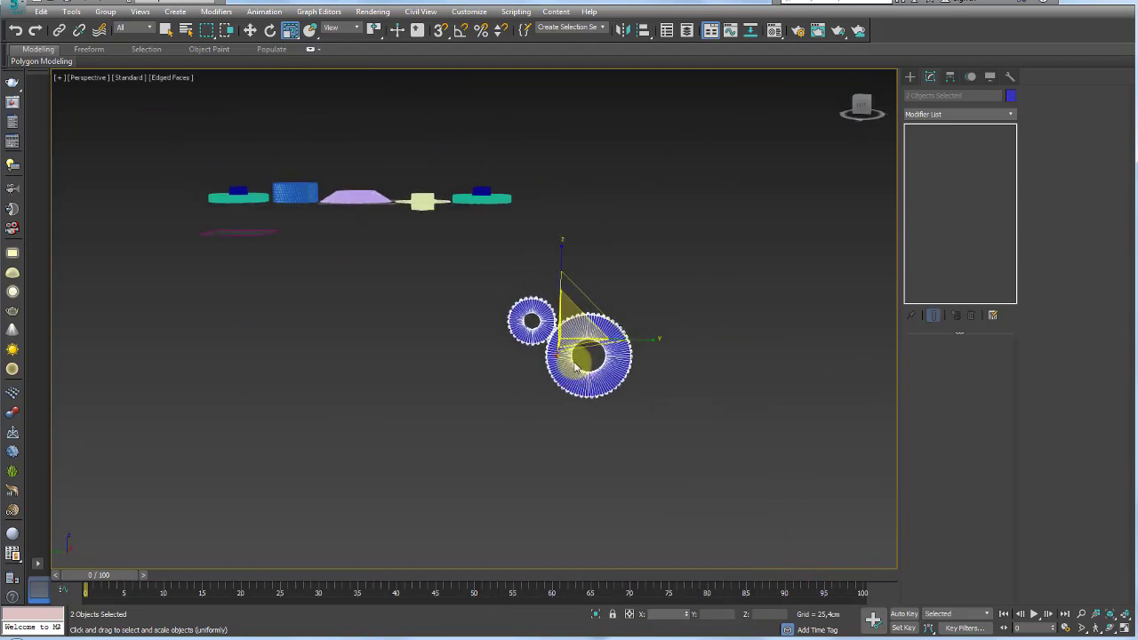
key(w)
mouse_move(586, 329)
mouse_down()
mouse_move(558, 158)
mouse_move(534, 178)
mouse_move(533, 211)
mouse_up()
Shrink the gear pair to match the other gears and move it to the row's end.
key(e)
key(r)
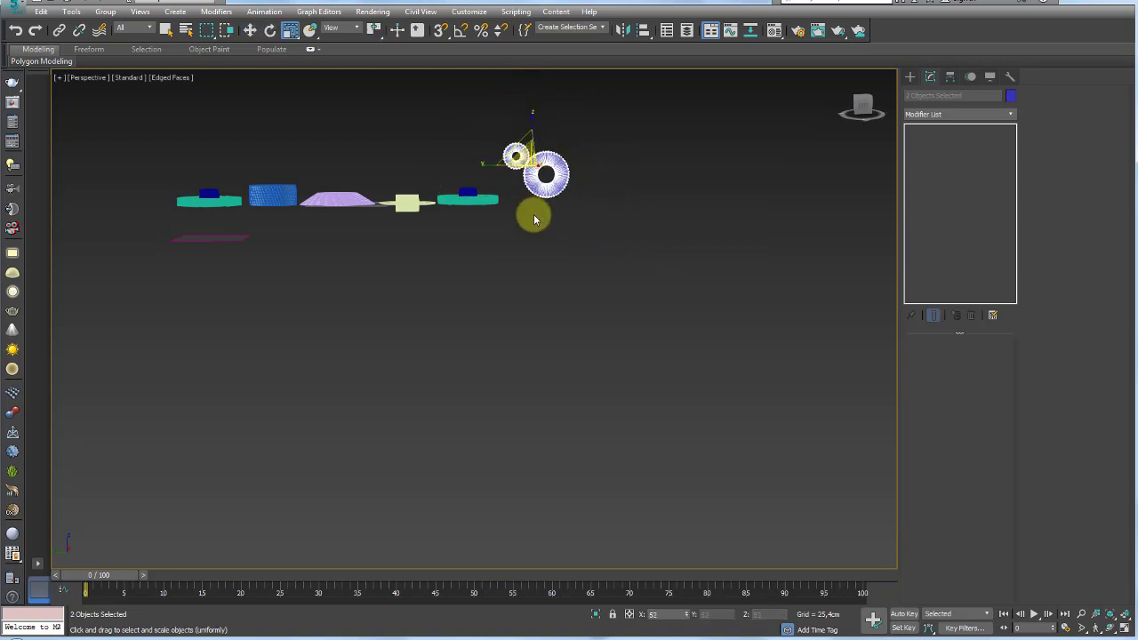
mouse_move(558, 188)
middle_down()
mouse_move(584, 228)
mouse_move(631, 196)
middle_up()
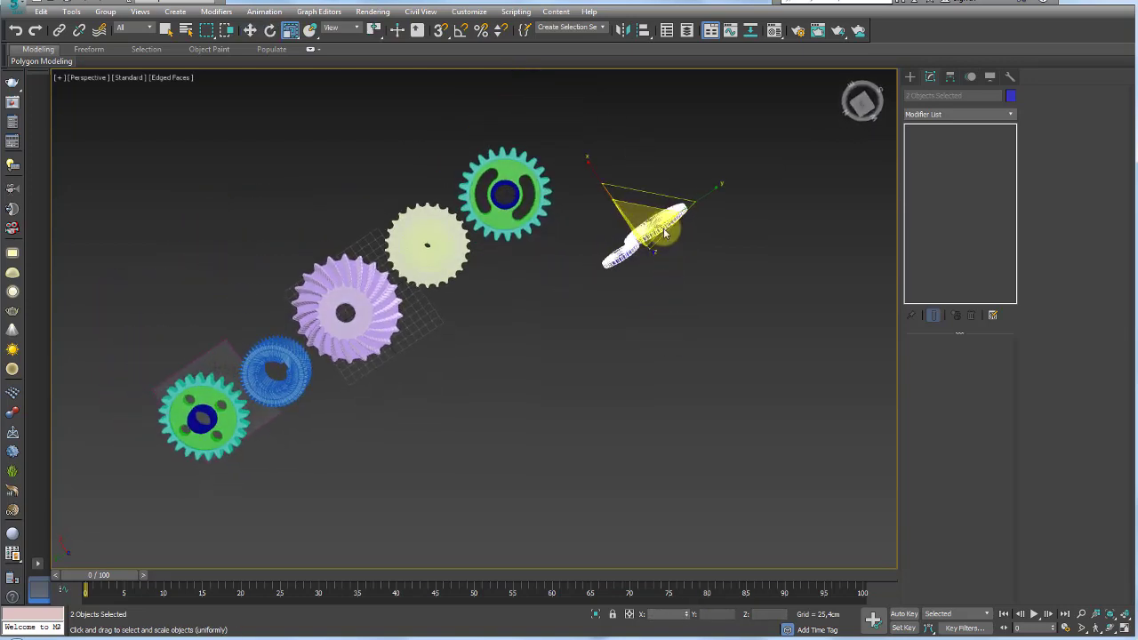
key(w)
drag(576, 246, 526, 136)
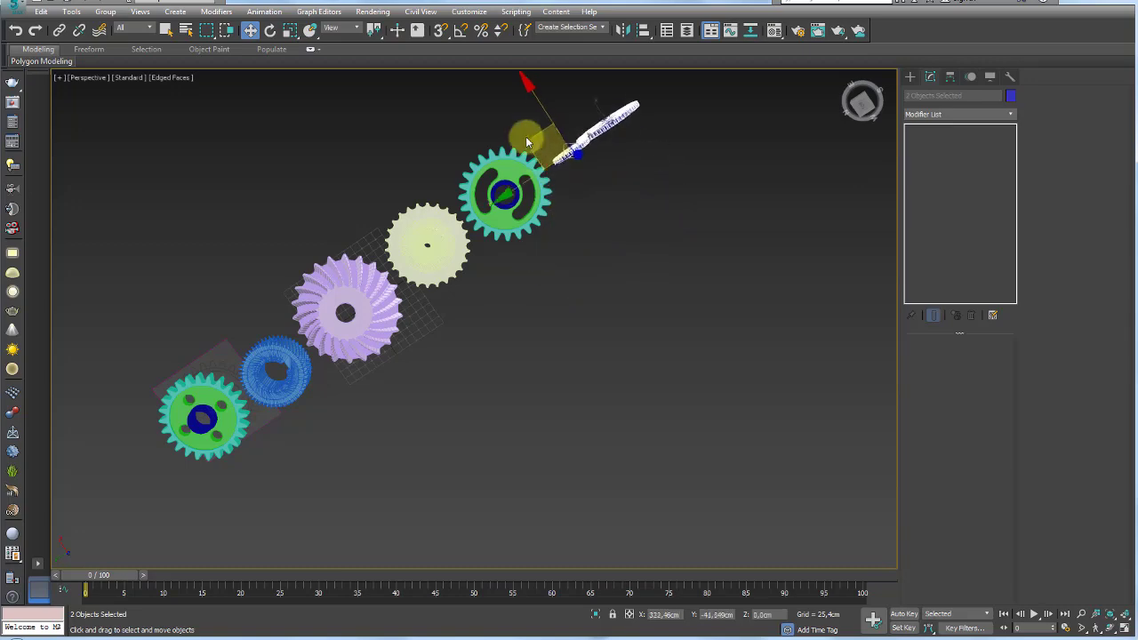
mouse_move(524, 141)
alt+middle_down()
mouse_move(584, 203)
mouse_move(557, 154)
mouse_move(622, 246)
mouse_move(609, 228)
alt+middle_up()
key(r)
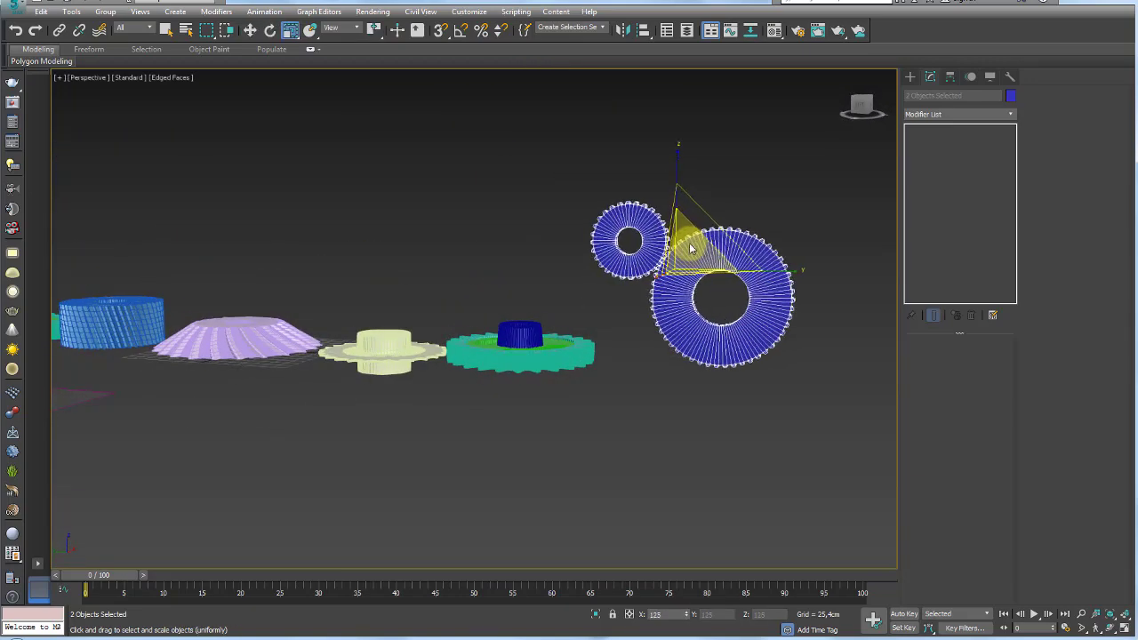
mouse_move(519, 264)
alt+middle_down()
mouse_move(589, 249)
mouse_move(597, 355)
mouse_move(622, 380)
alt+middle_up()
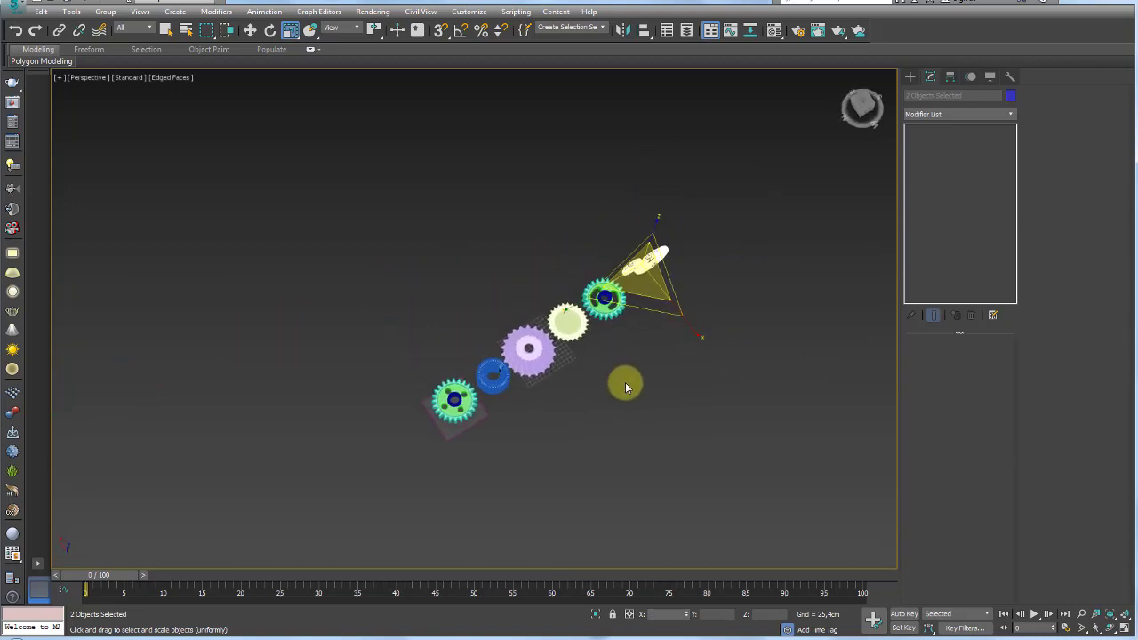
scroll(640, 322, up, 3)
mouse_move(666, 280)
alt+middle_down()
mouse_move(757, 332)
mouse_move(681, 228)
mouse_move(749, 305)
mouse_move(753, 353)
mouse_move(726, 343)
alt+middle_up()
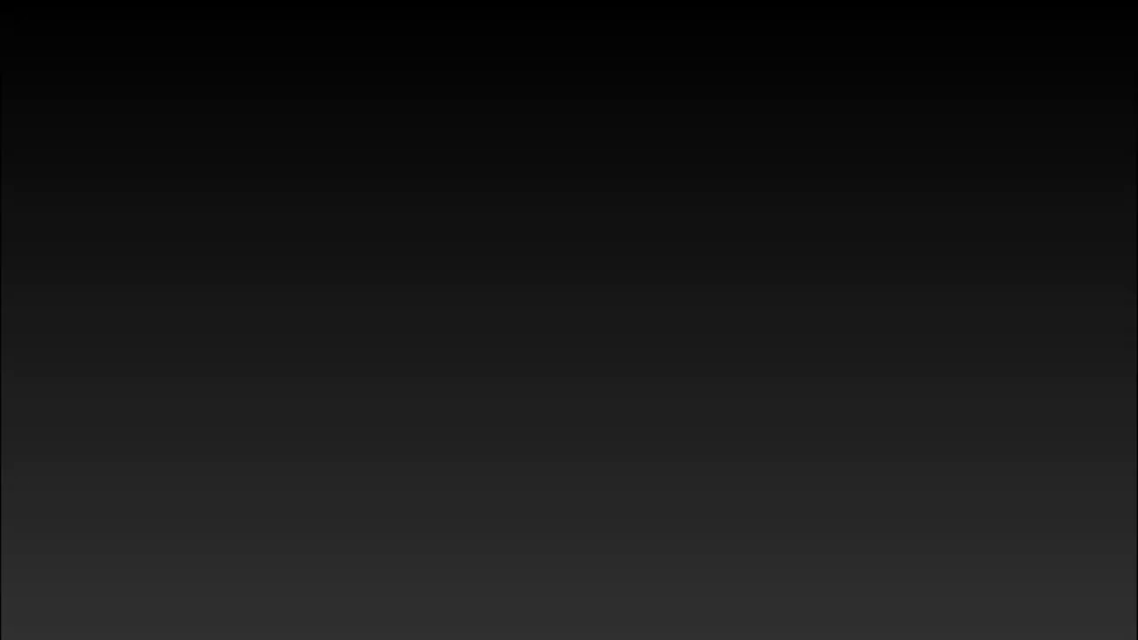